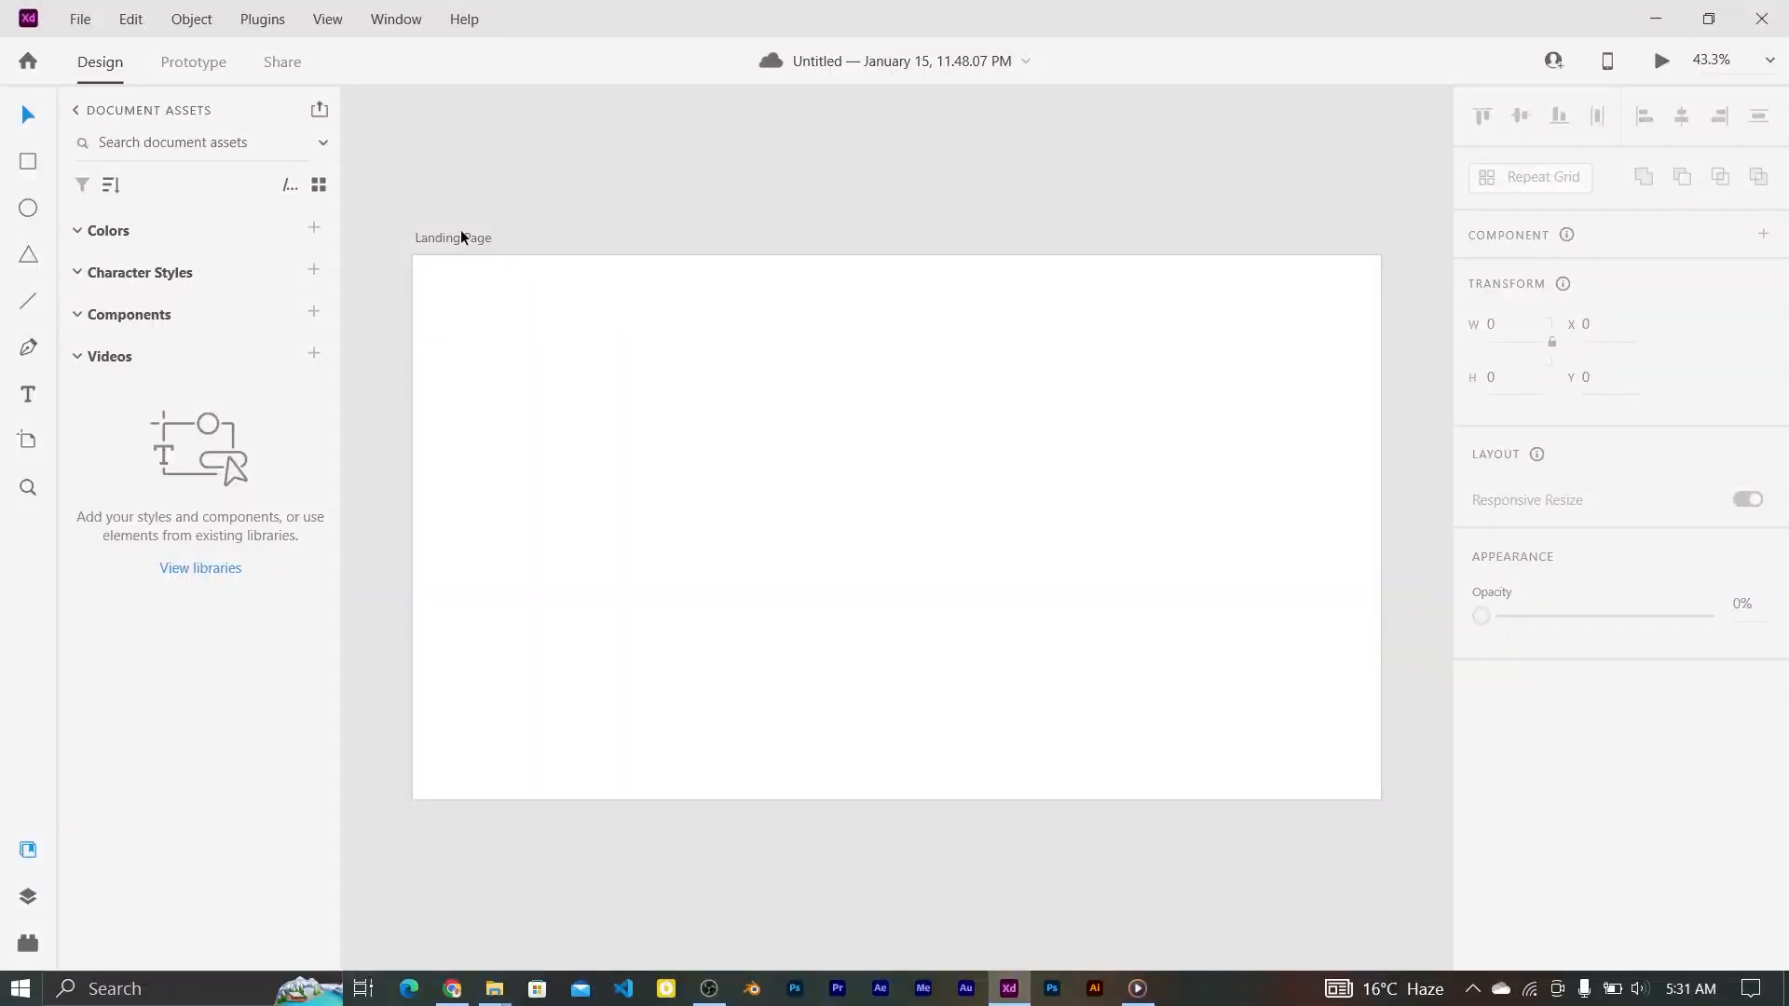
Step: Fill the Landing Page artboard with a linear gradient from #161618 to #313132
left_click(464, 238)
left_click(1528, 772)
left_click(1290, 602)
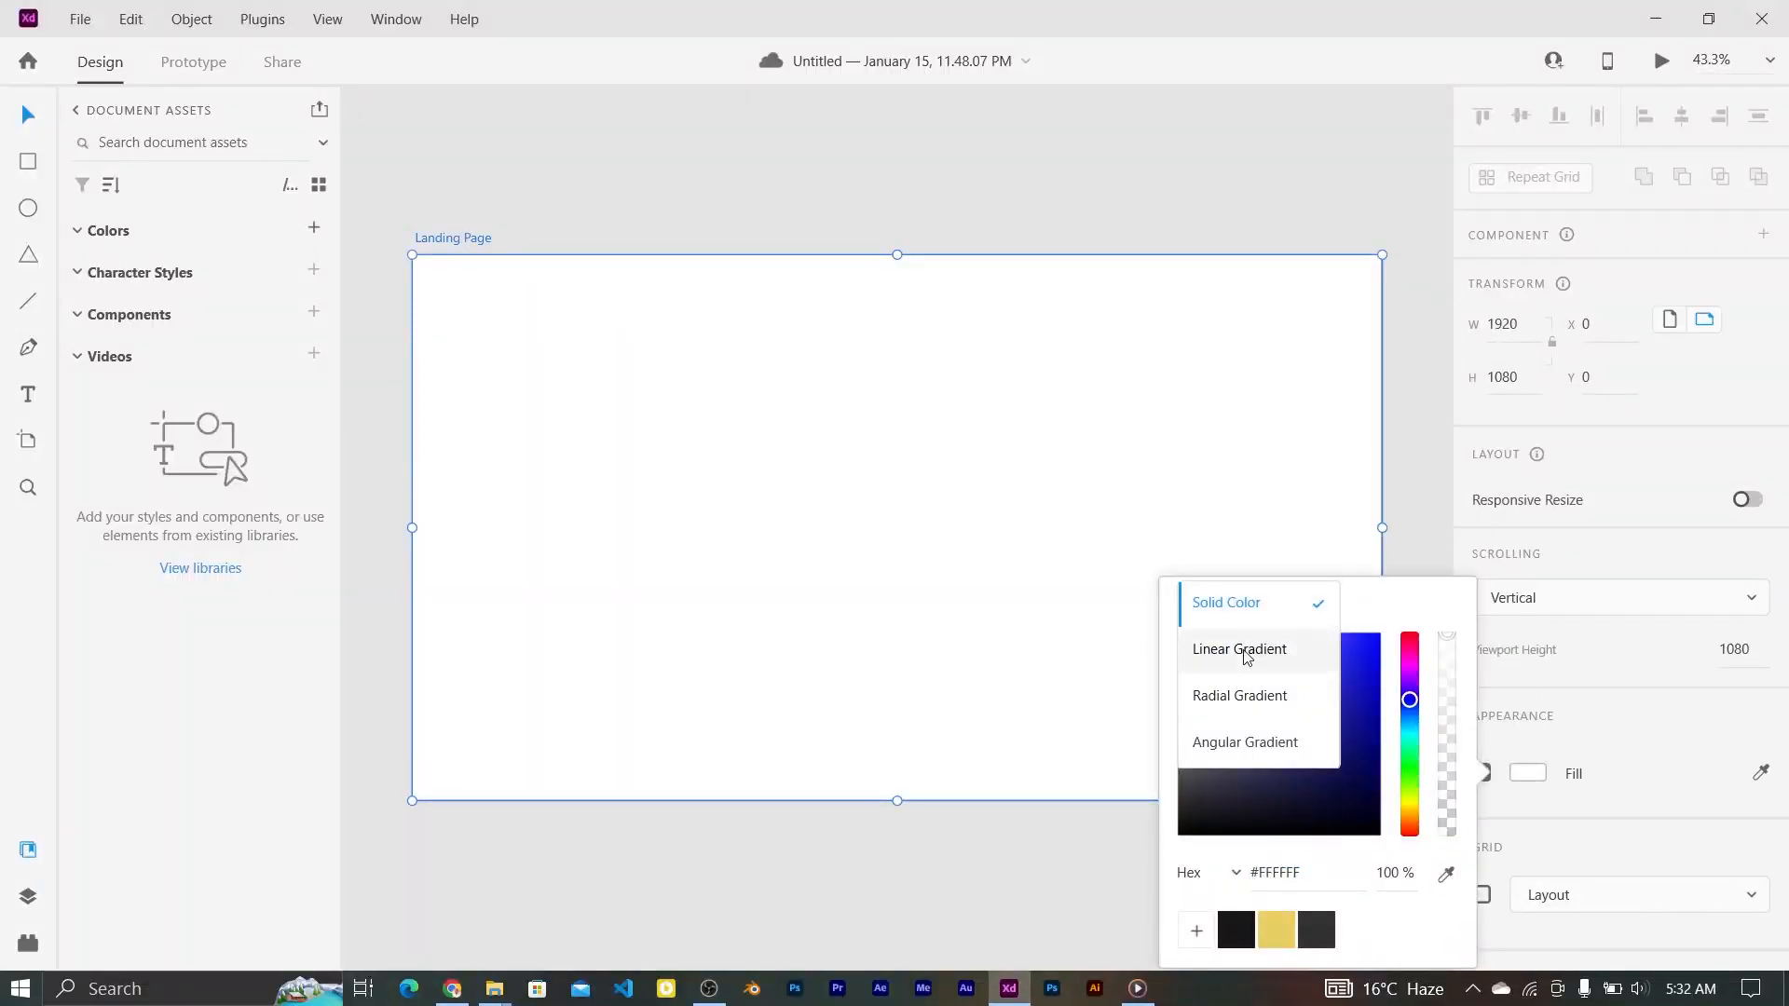
left_click(1244, 650)
left_click(1236, 930)
left_click(895, 802)
left_click(1317, 932)
left_click_drag(896, 800, 1118, 799)
left_click(1080, 698)
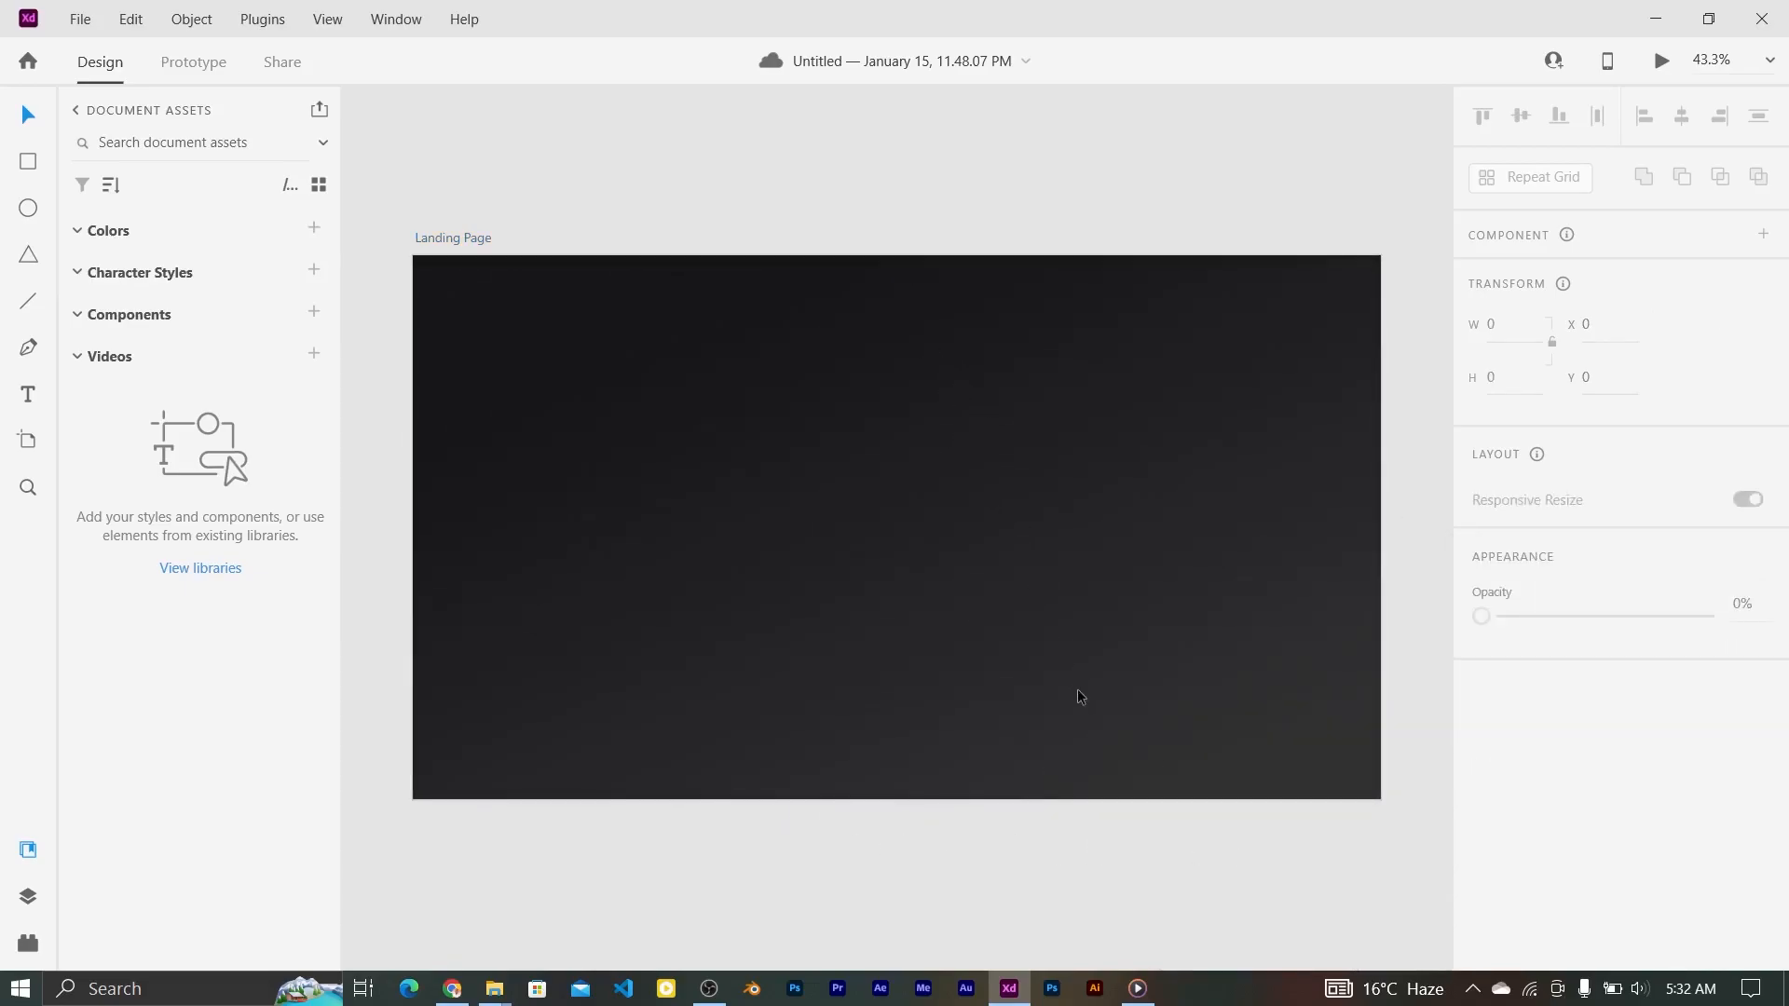
Step: Reposition the gradient's start and end points so it runs diagonally across the artboard
scroll(1020, 428, "right", 1)
left_click(1528, 776)
left_click_drag(889, 255, 664, 289)
left_click_drag(1109, 801, 1052, 827)
left_click_drag(664, 287, 802, 268)
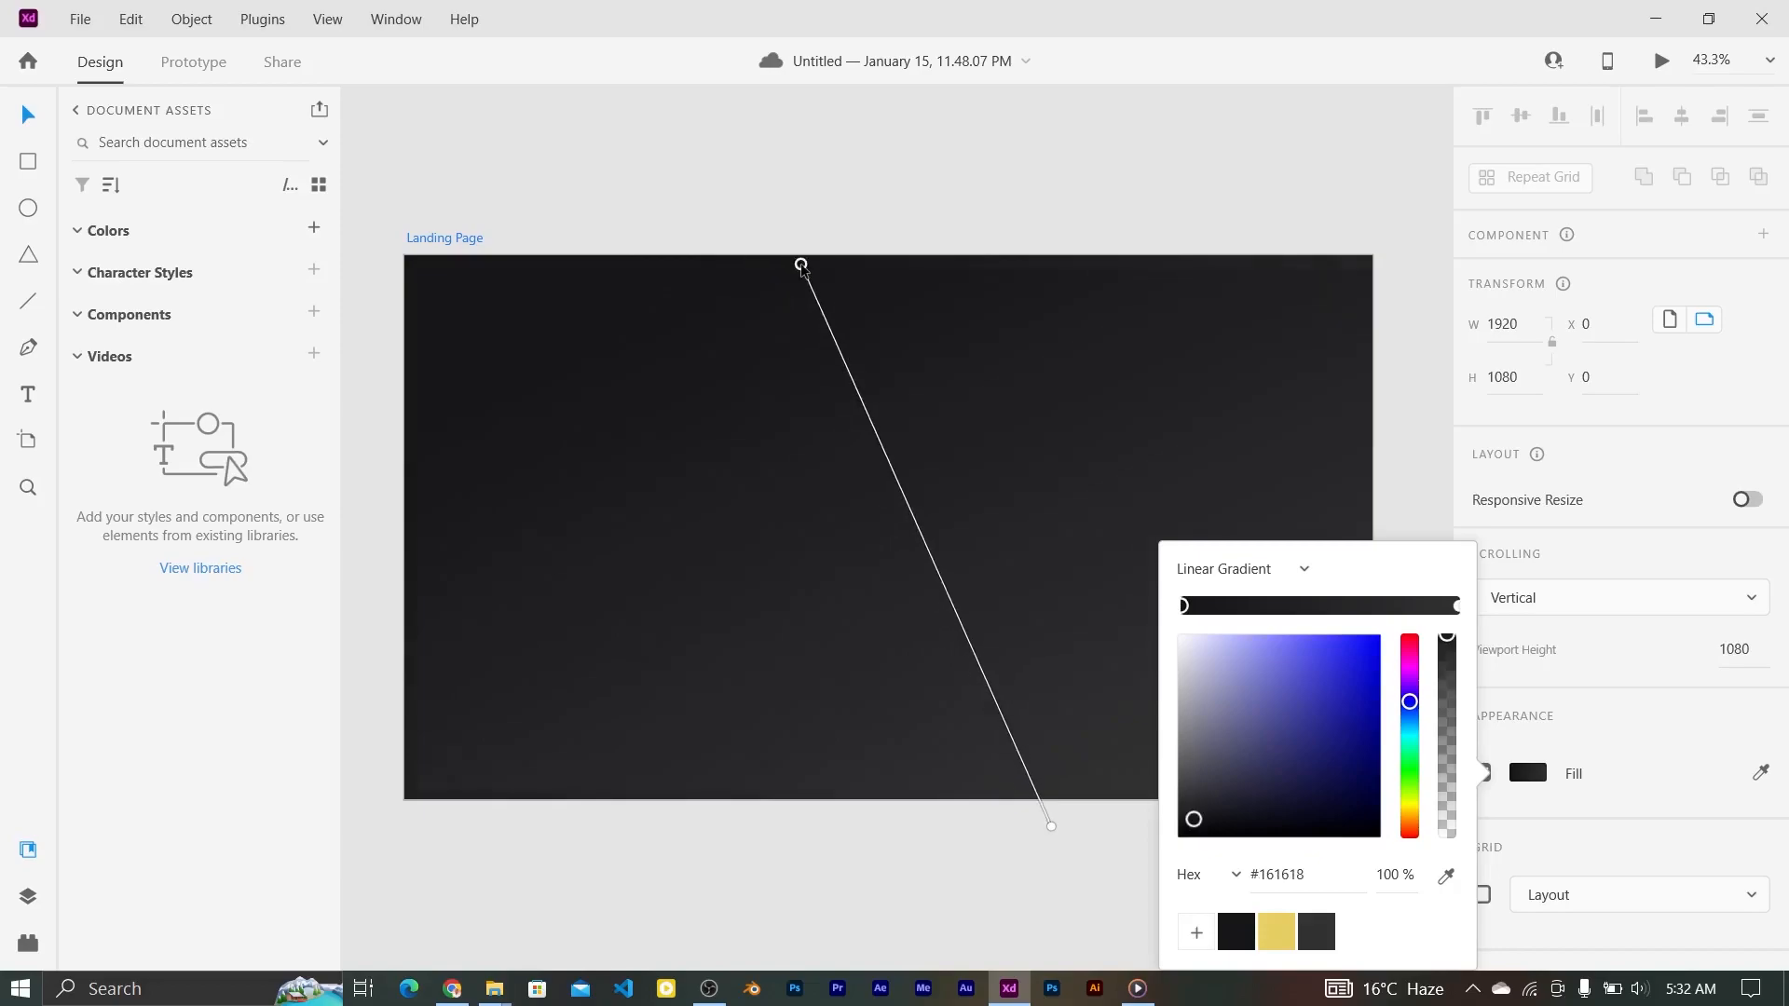
left_click(559, 366)
Step: Draw a vertical line near the artboard's left edge with a #848484 border
left_click(28, 301)
left_click_drag(484, 258, 483, 799)
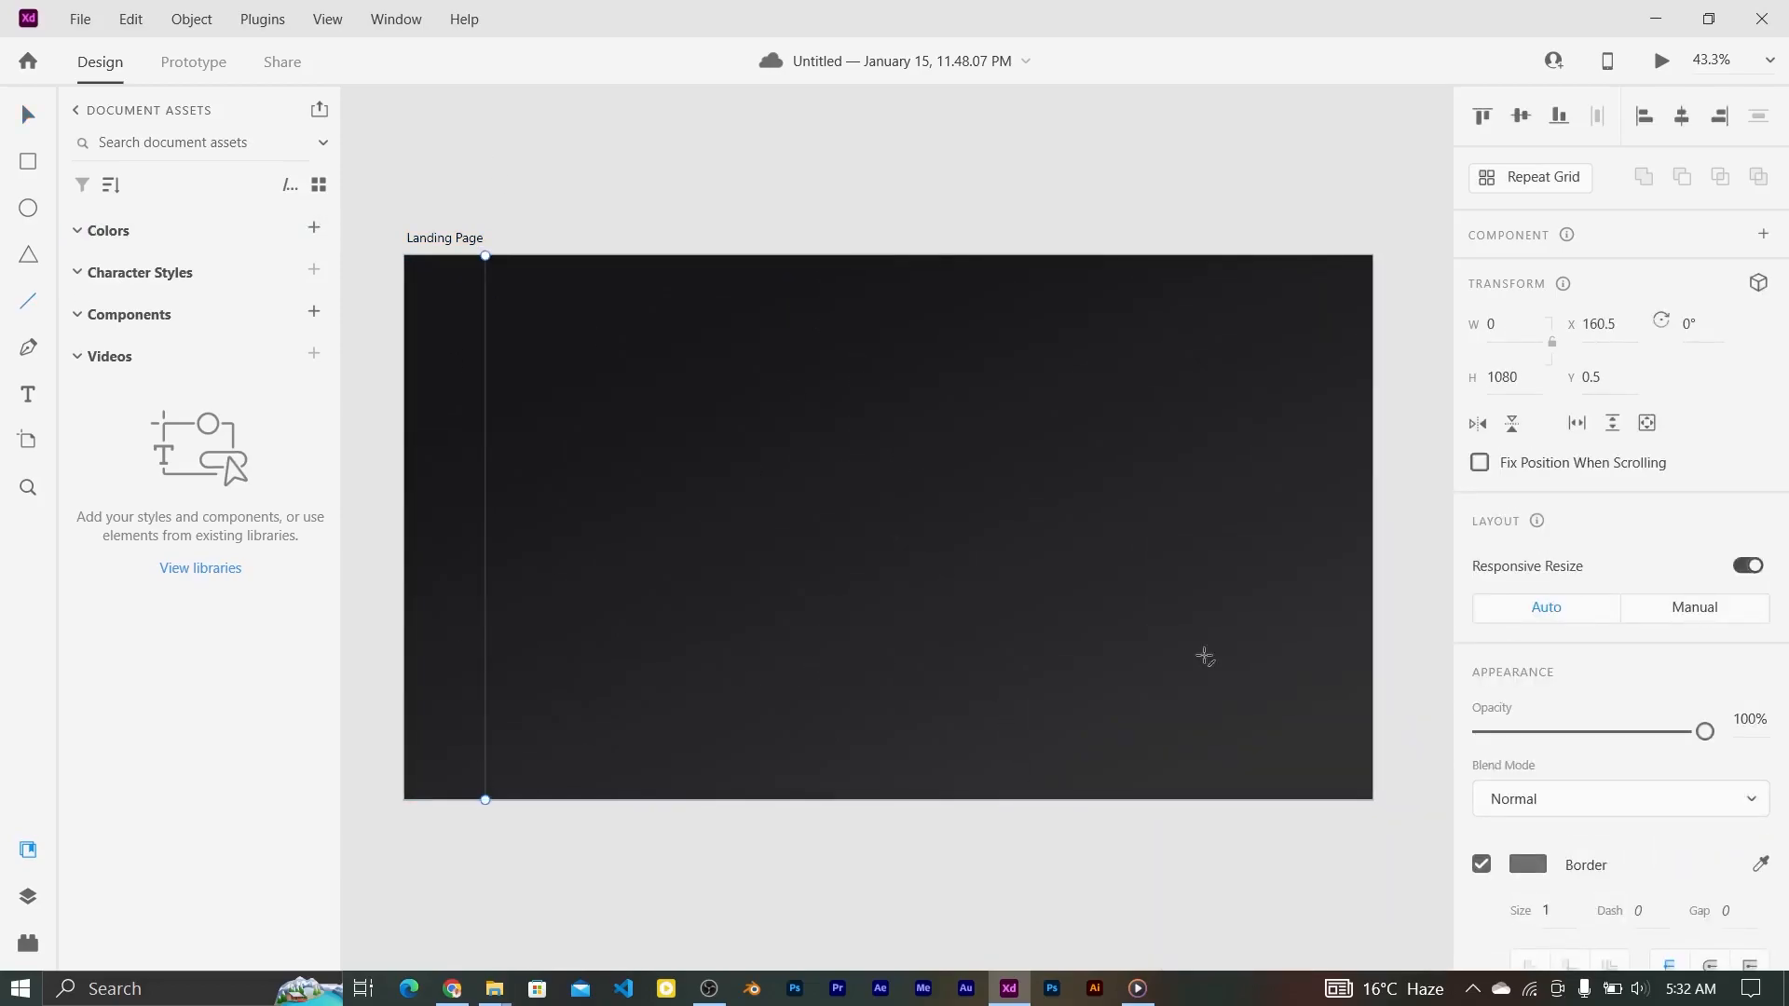
left_click(1538, 864)
left_click_drag(1186, 762, 1180, 733)
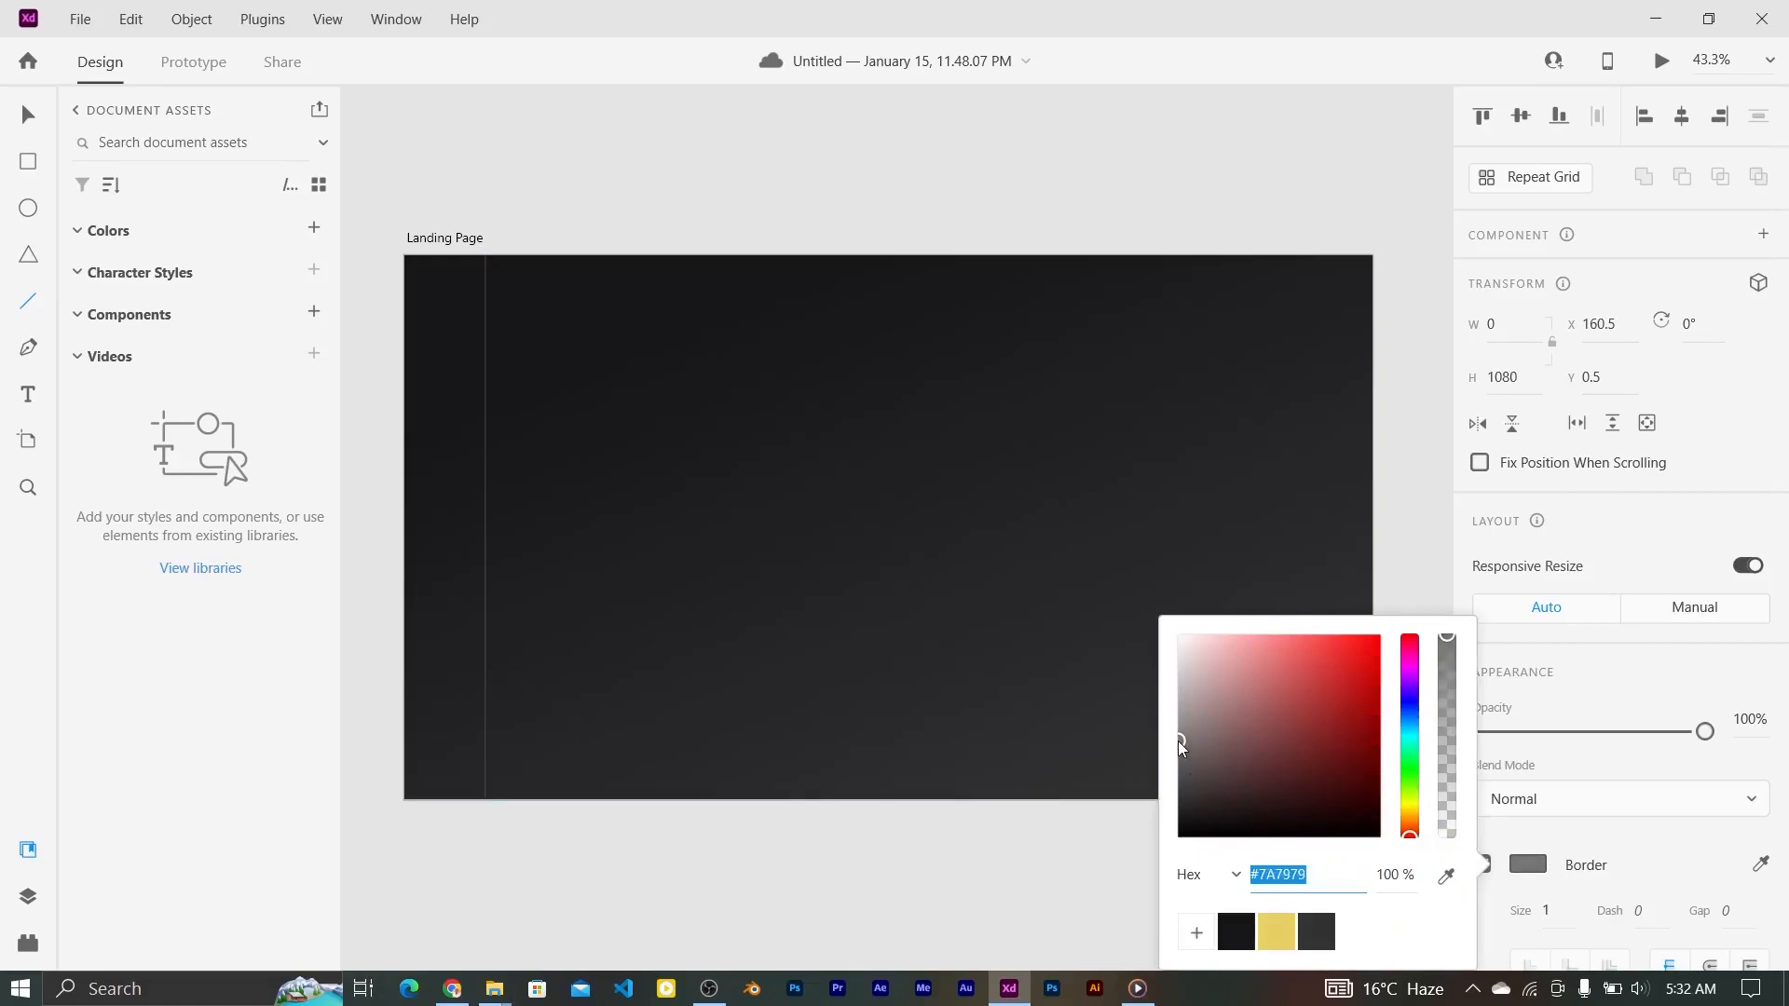
left_click(27, 115)
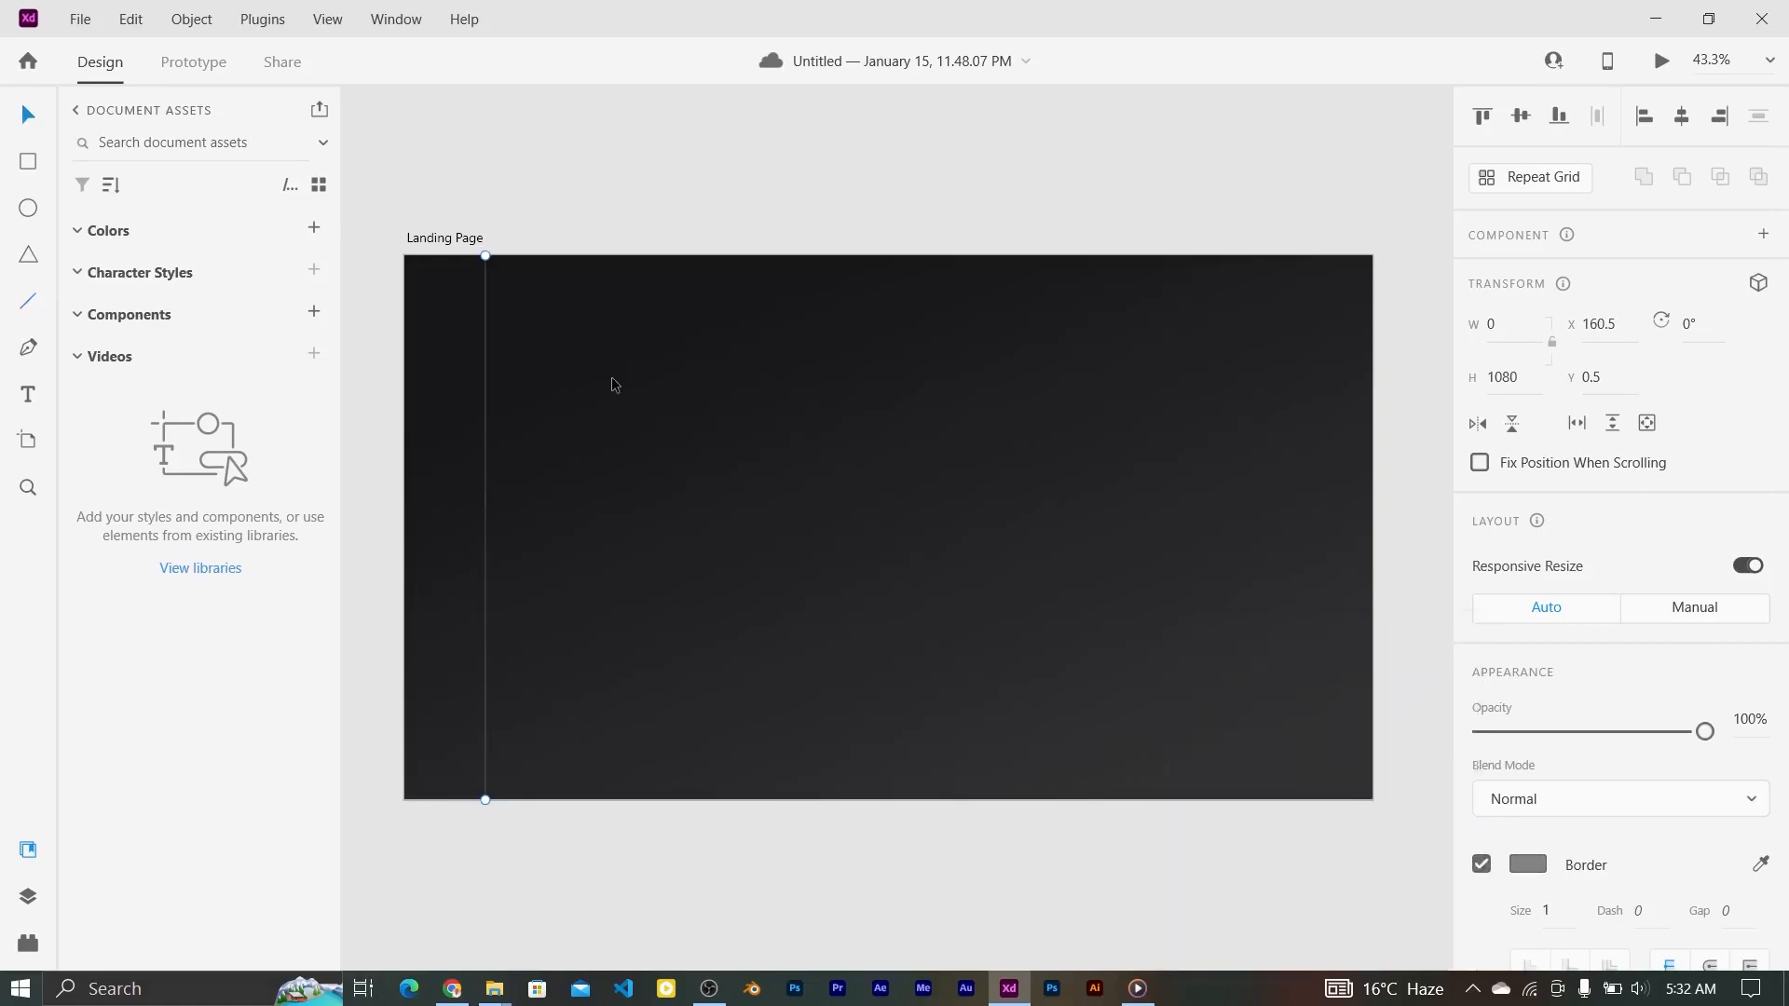
Step: Add a 'Home' text label near the top right of the artboard
left_click(730, 223)
key("t")
left_click(961, 286)
type("Home")
key("Escape")
Step: Give the Home label a white fill and the Roboto font
left_click(1754, 843)
scroll(1785, 457, "down", 1)
scroll(1784, 457, "down", 5)
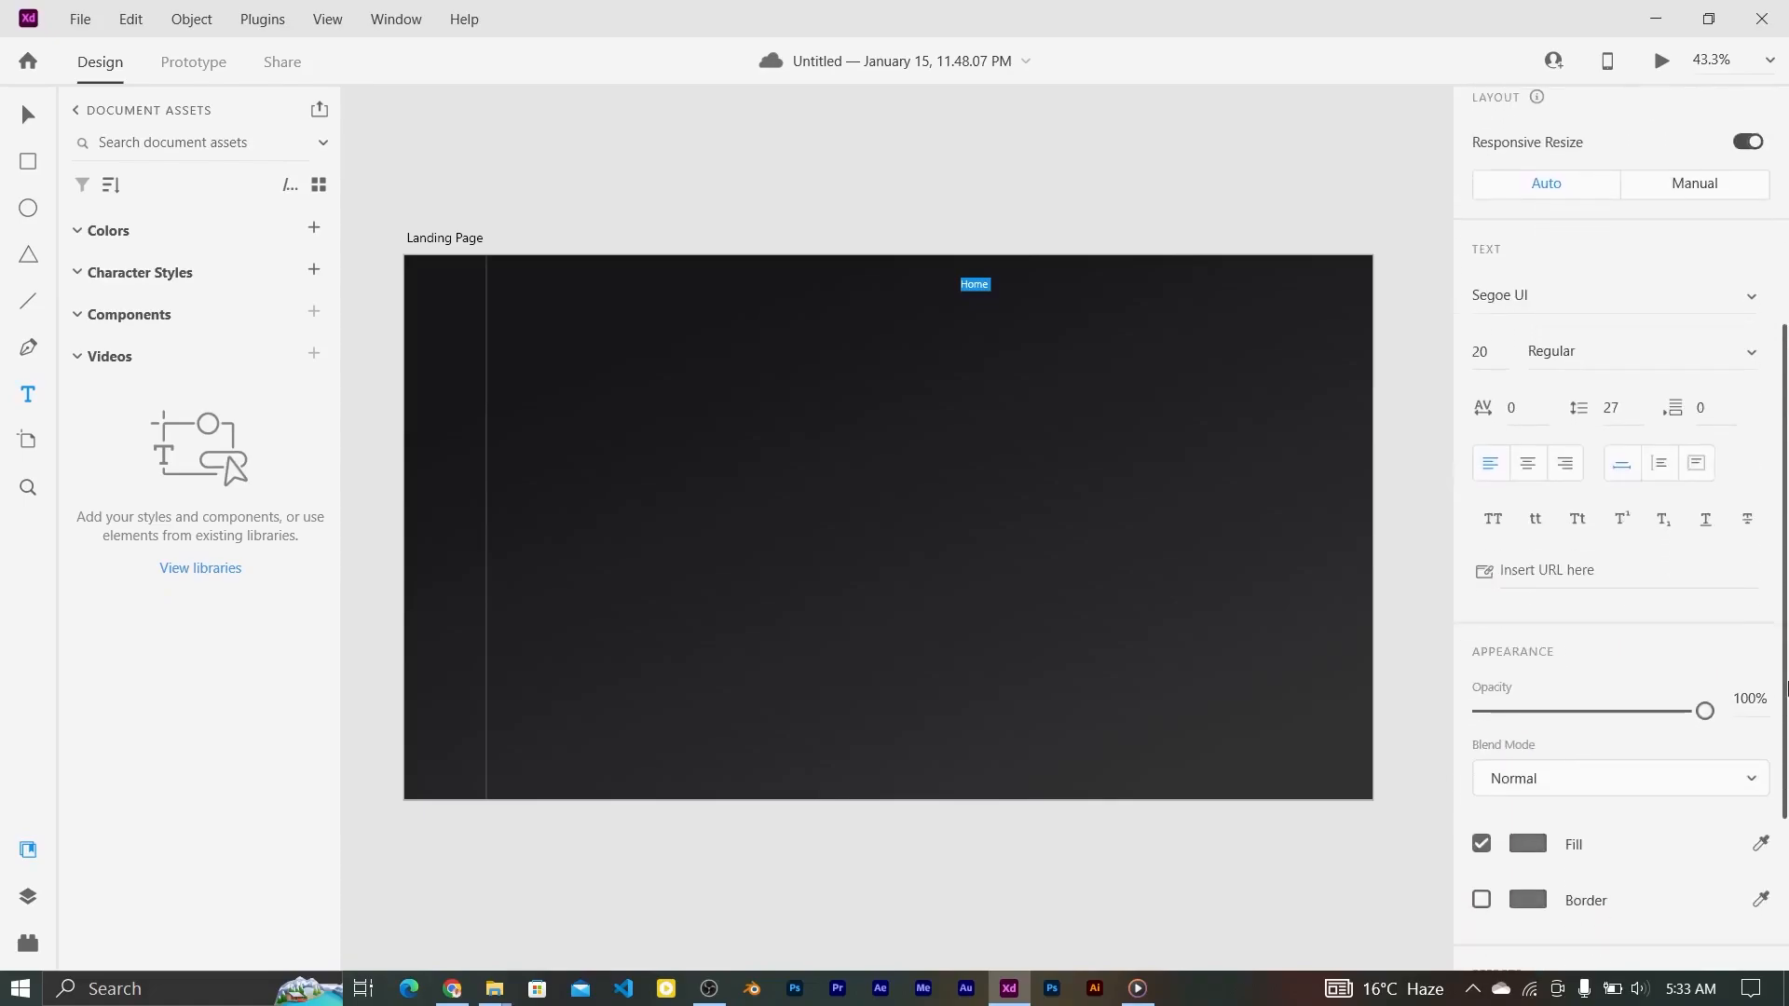
left_click(1525, 844)
left_click(1650, 617)
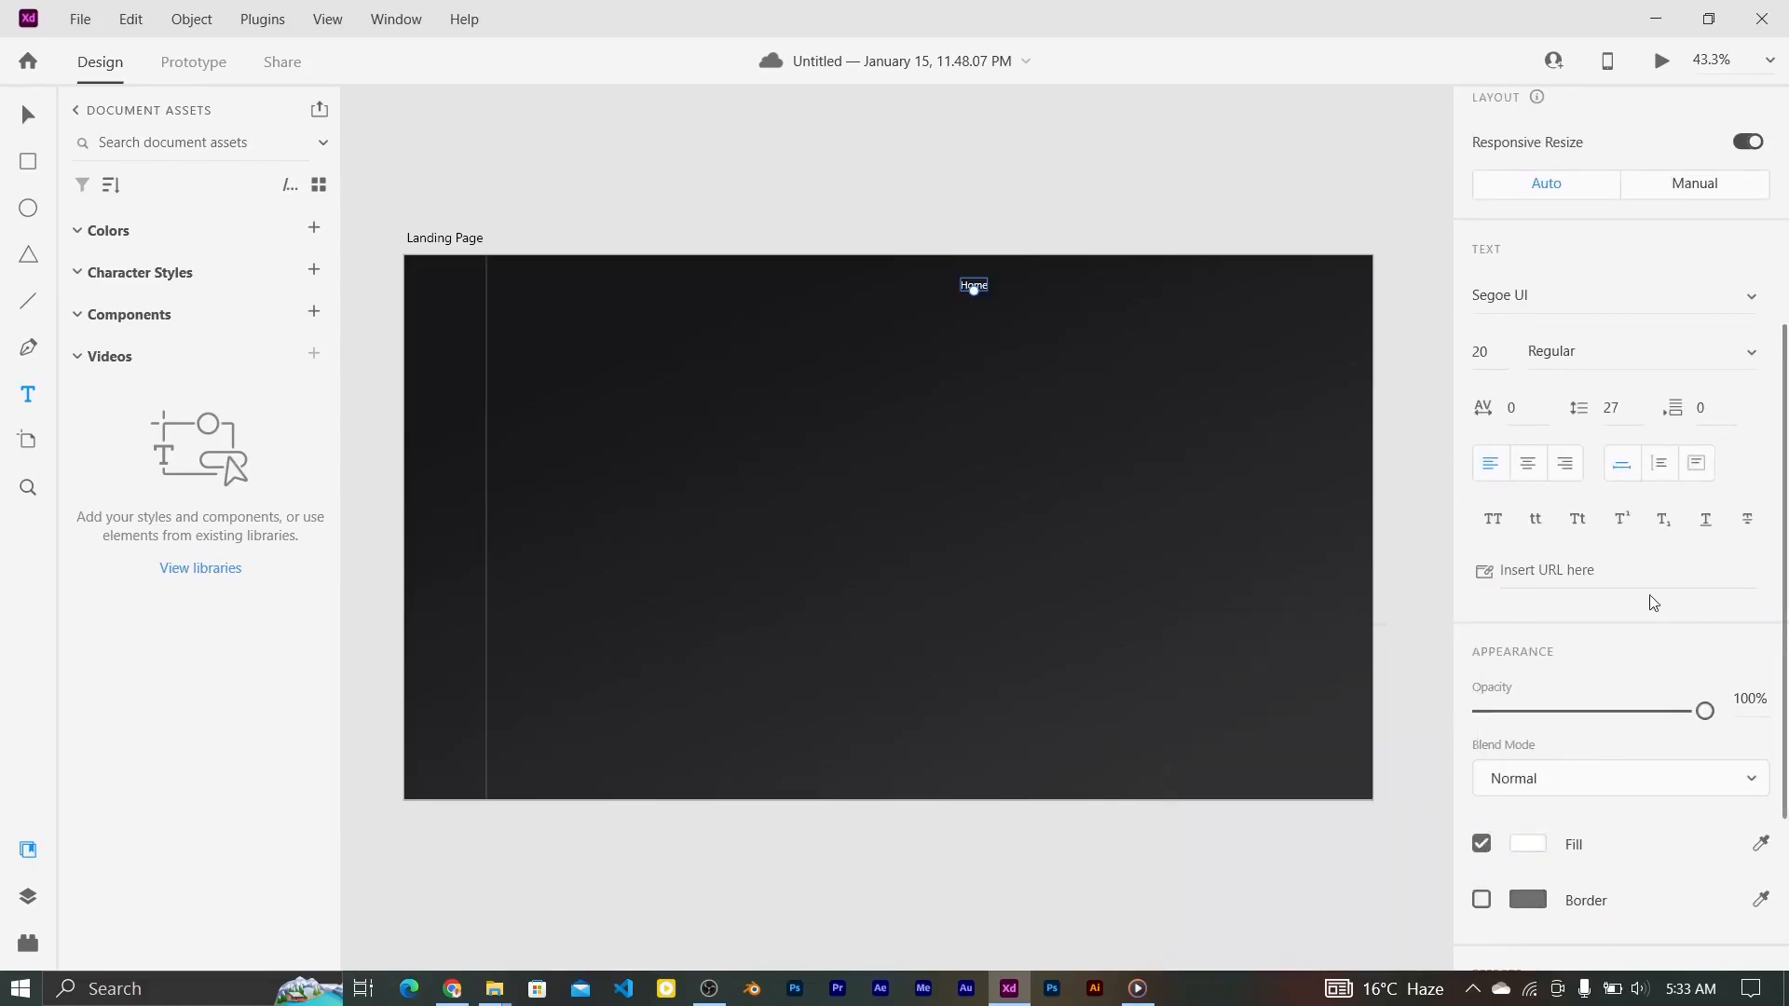
left_click(1758, 298)
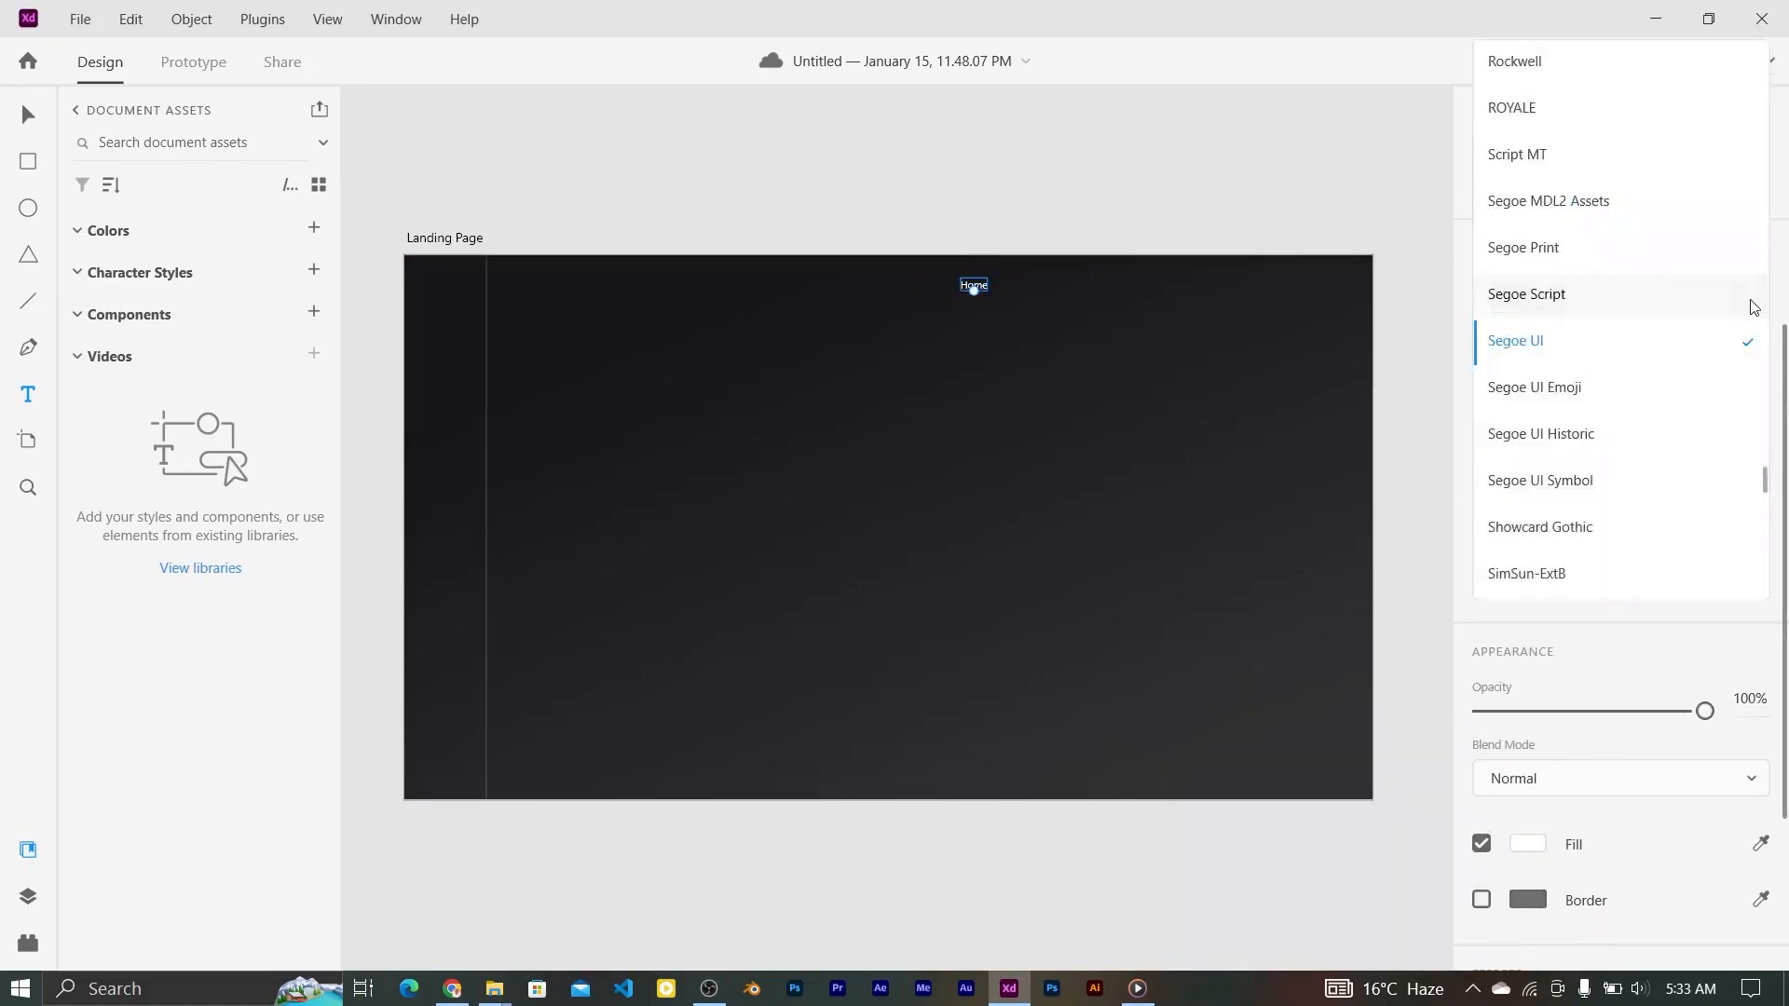
mouse_move(1764, 490)
left_mouse_down()
mouse_move(1763, 415)
mouse_move(1764, 468)
left_mouse_up()
left_click(1545, 311)
Step: Set Home to size 24, character spacing 10 and Light weight
left_click(1482, 351)
type("30")
key("Return")
left_click(1465, 352)
type("24")
key("Return")
left_click(1513, 410)
type("10")
key("Return")
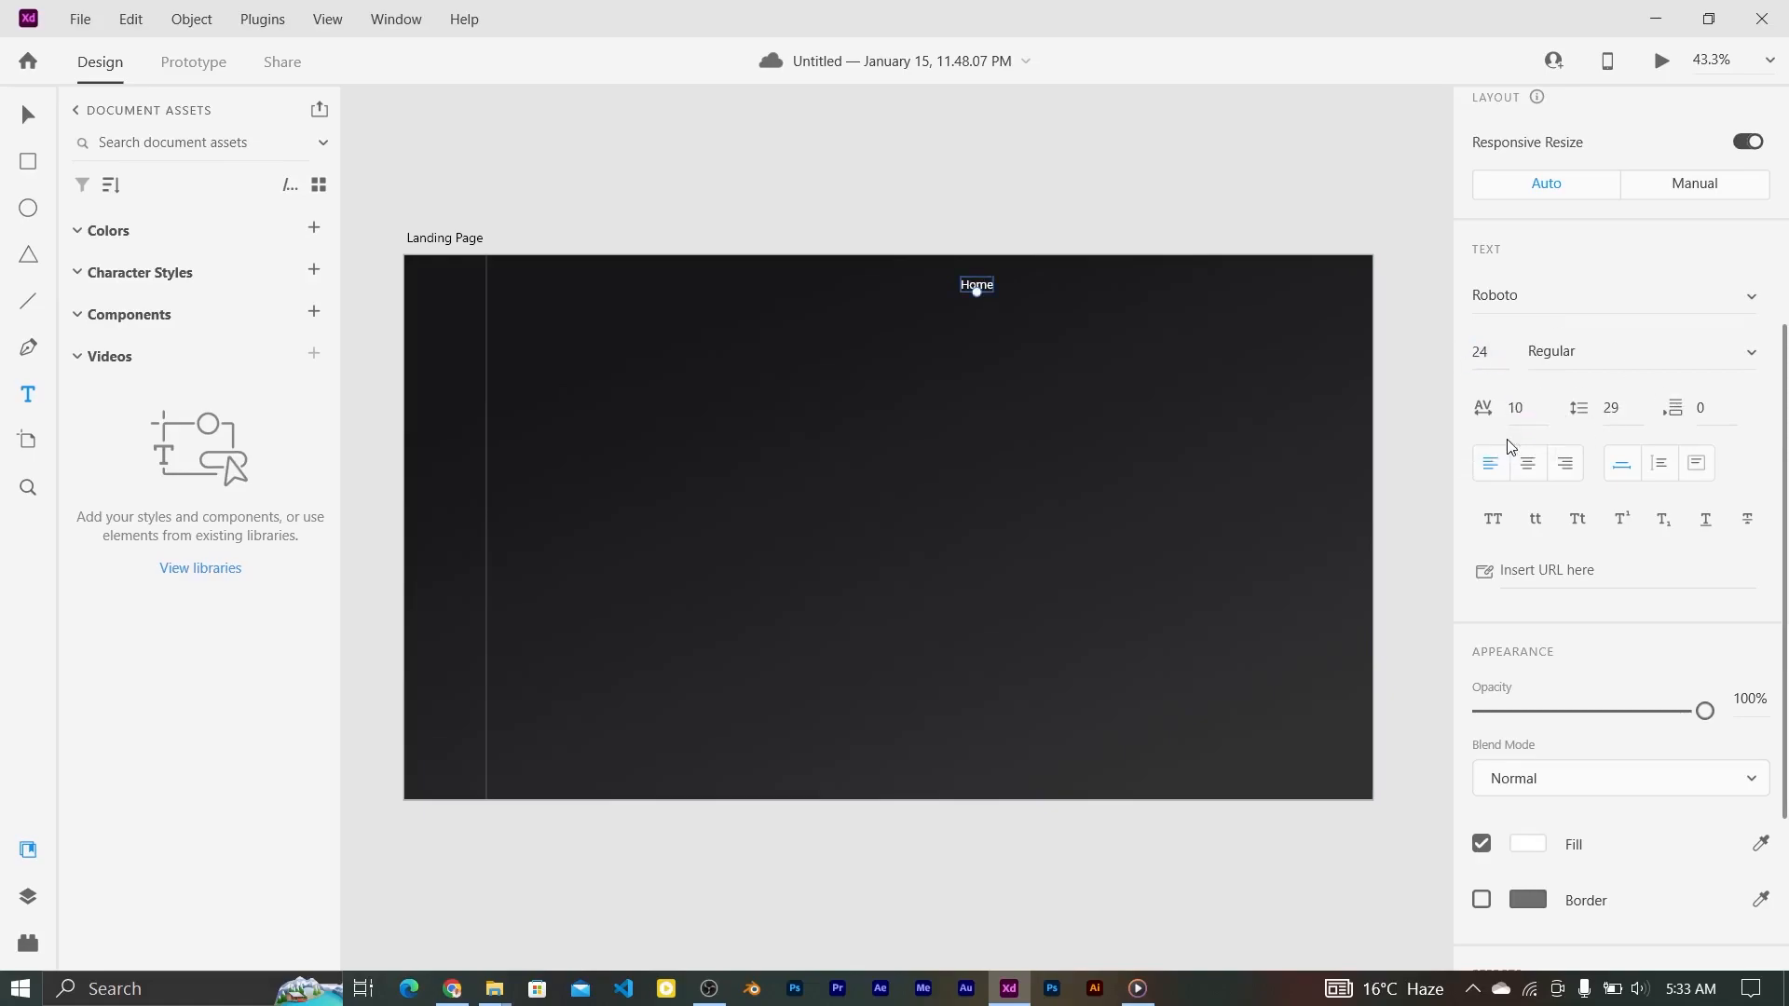
left_click(1745, 355)
left_click(1589, 164)
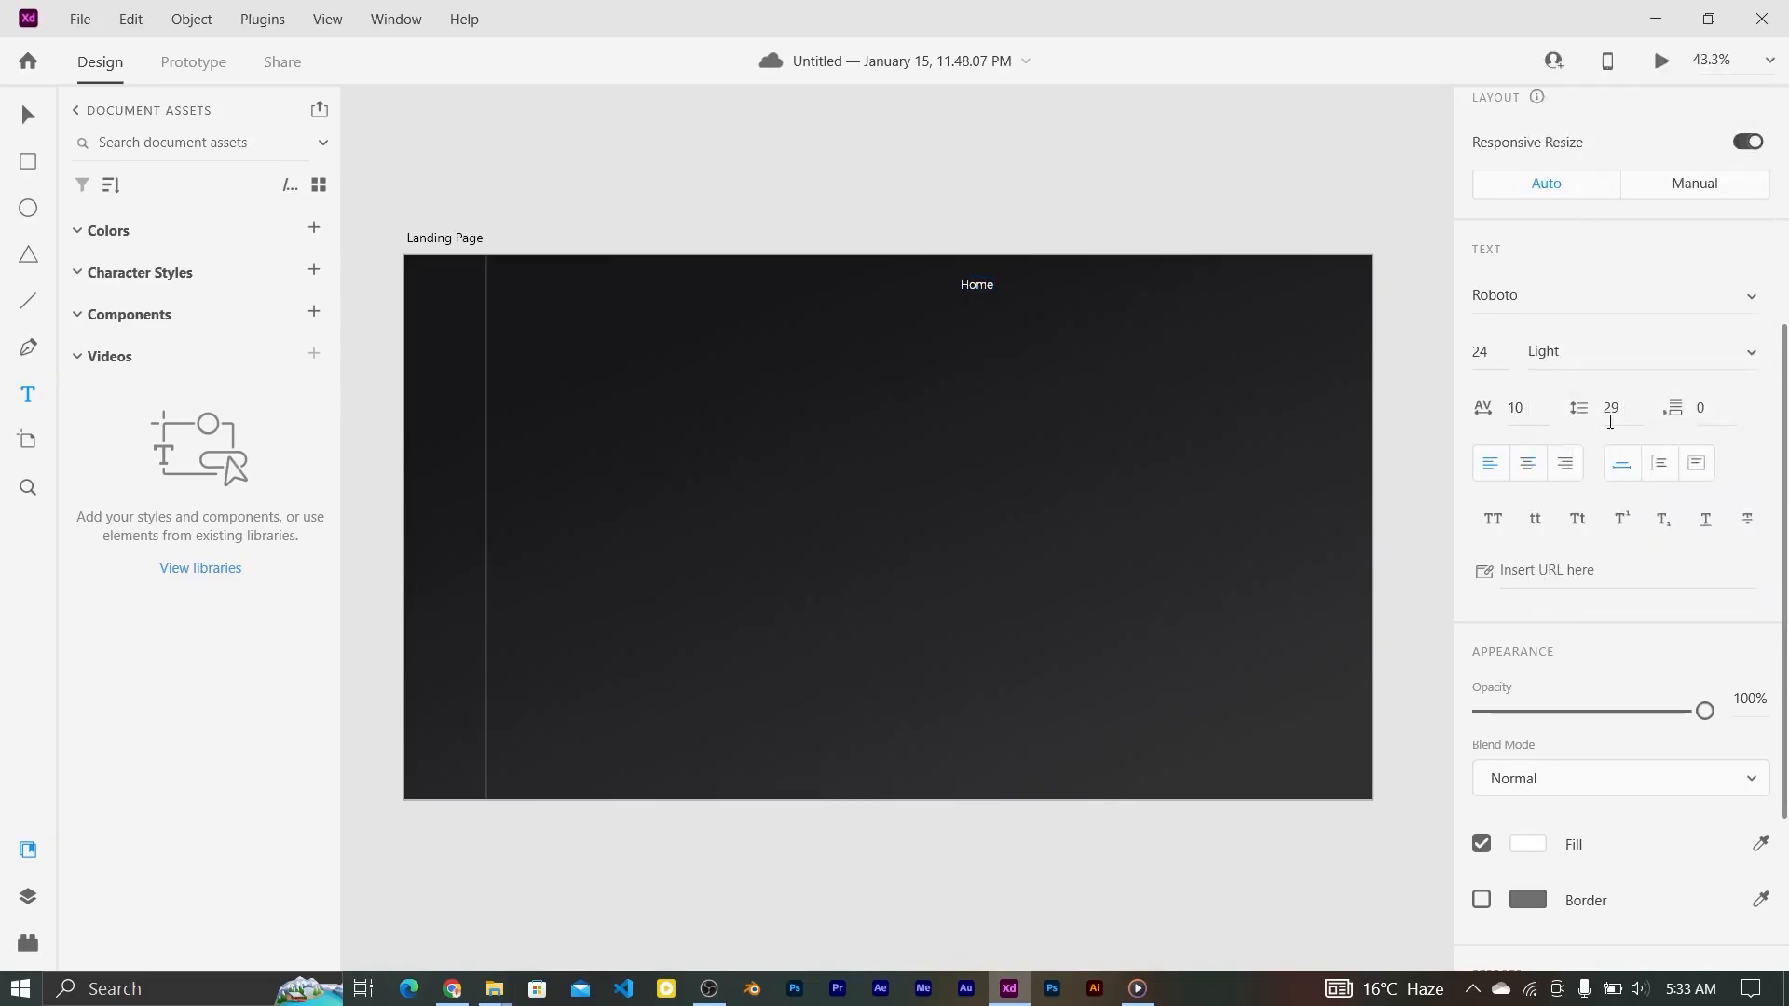
Step: Alt-drag a copy of Home to its right and select both labels
left_click(26, 119)
left_click_drag(971, 282, 1031, 282)
left_click(991, 288, "shift")
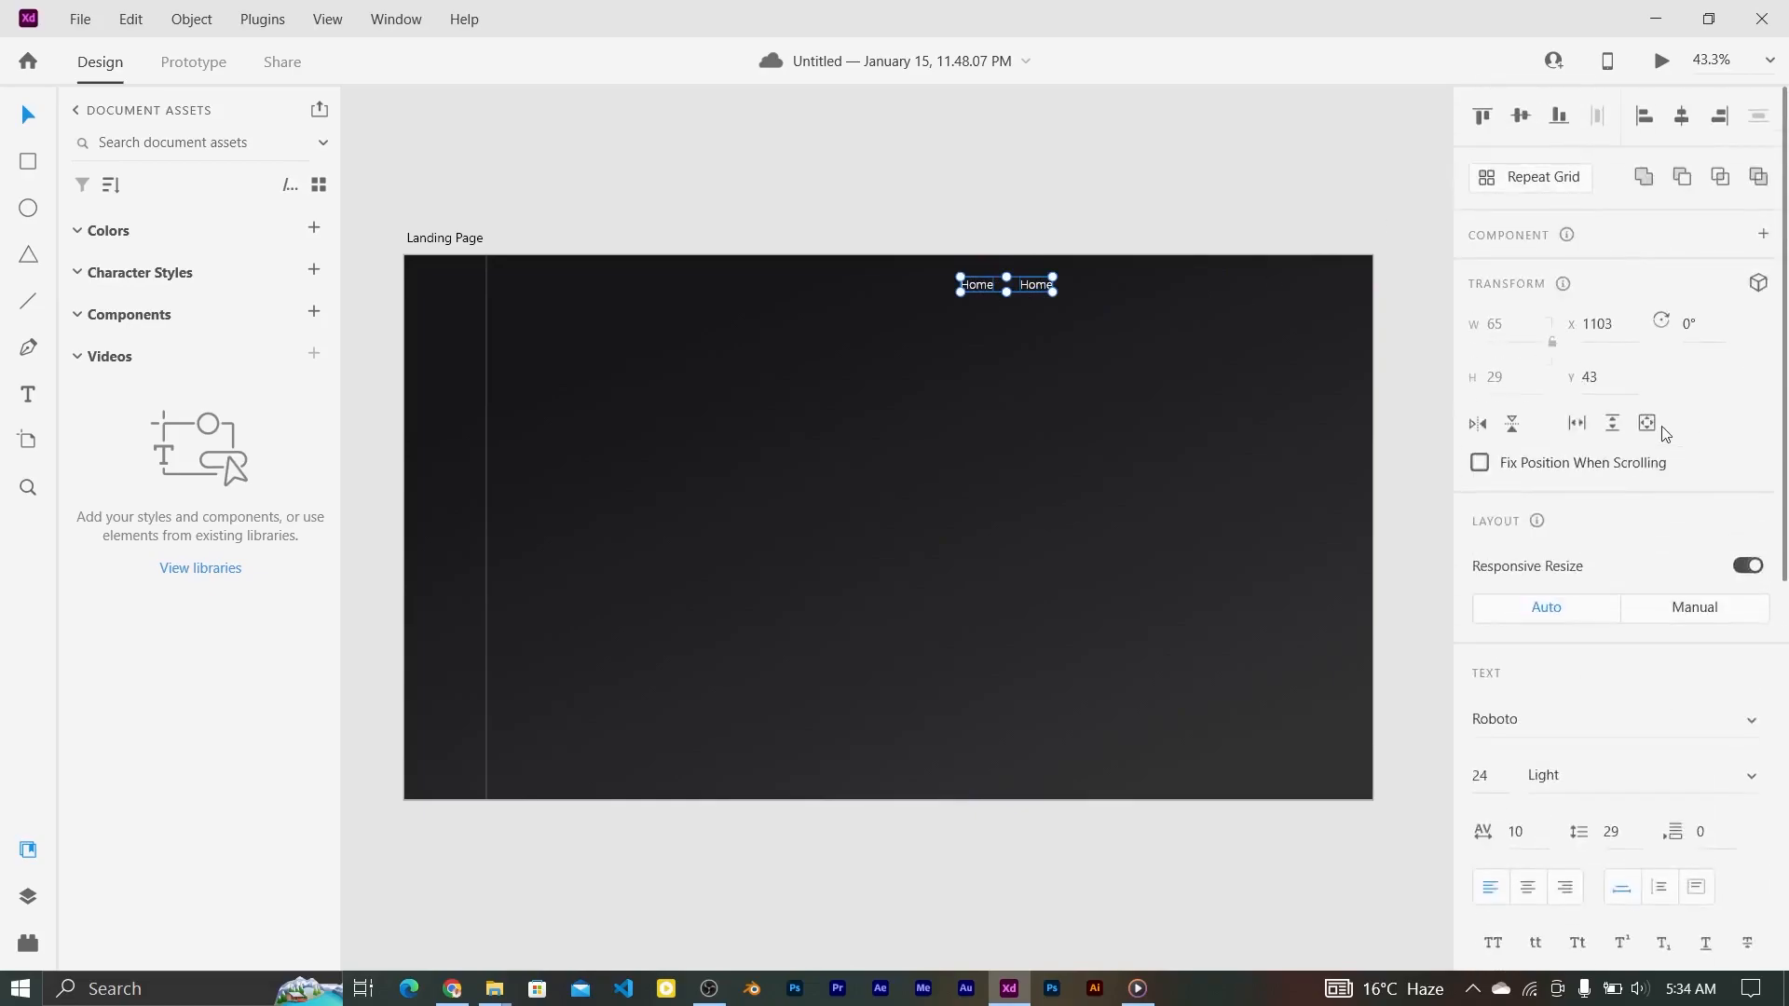
Step: Repeat the Home labels across the top with Repeat Grid, then ungroup the copies
left_click(1524, 189)
left_click_drag(1056, 285, 1368, 285)
left_click(1533, 189)
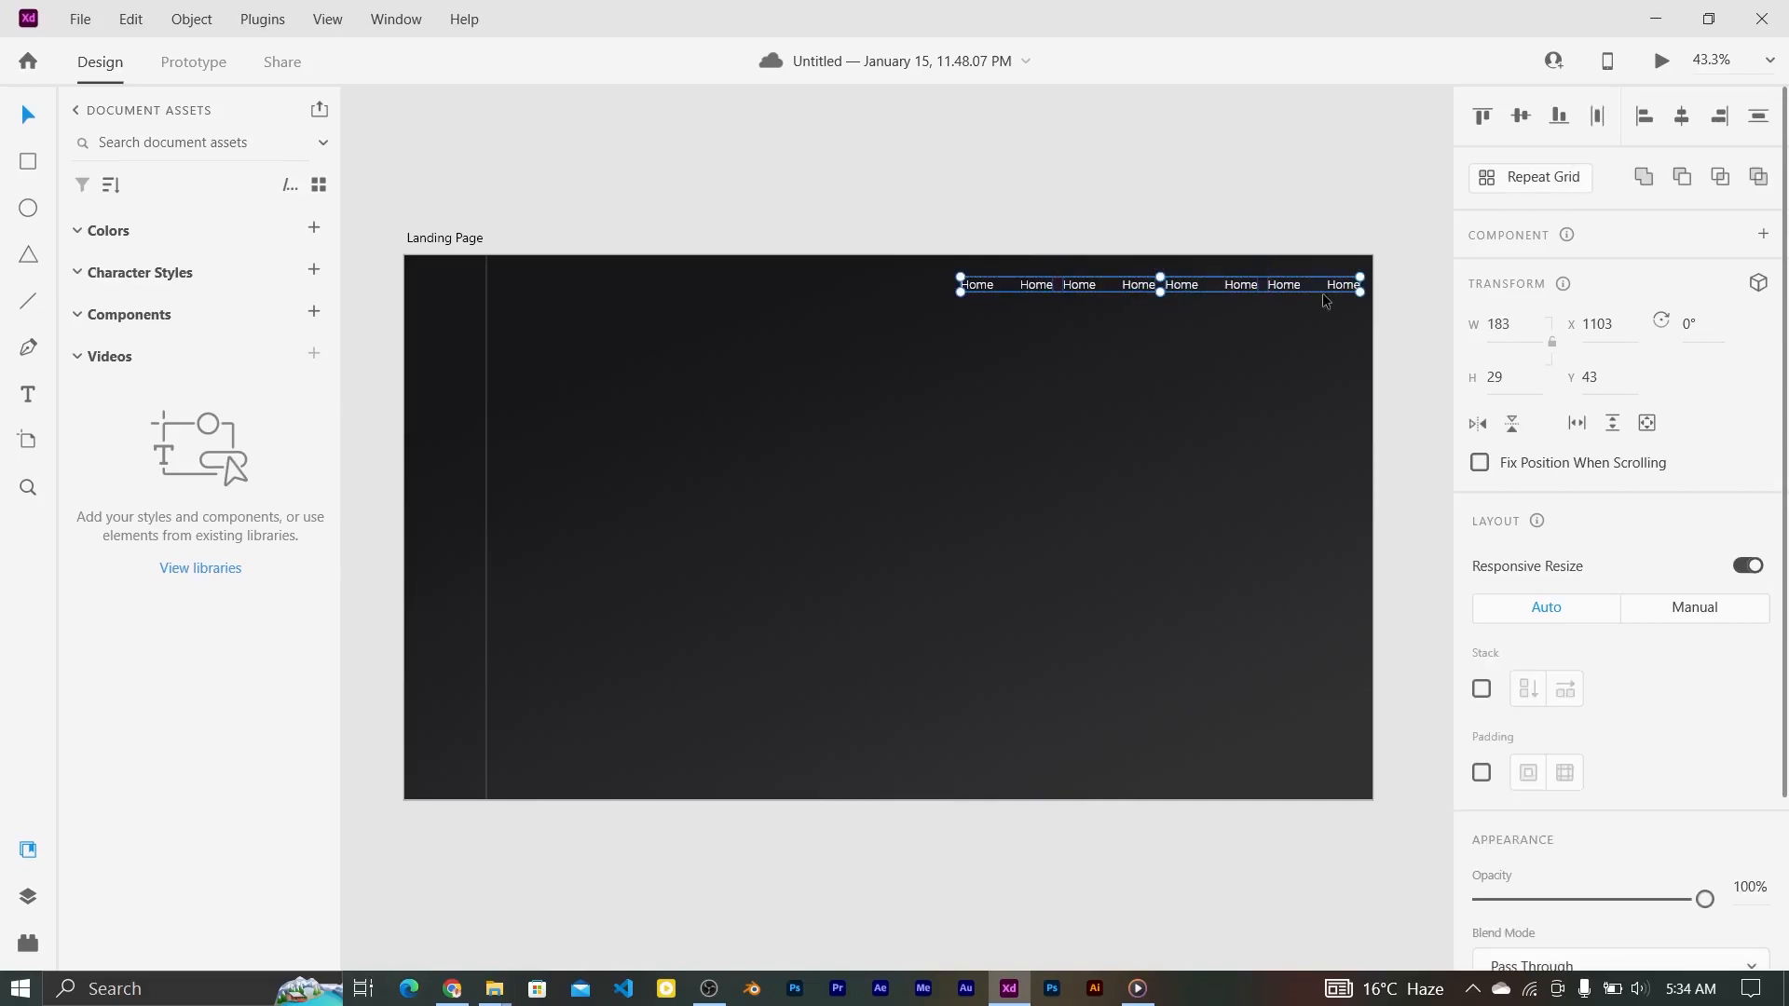
left_click(894, 248)
left_click(992, 287)
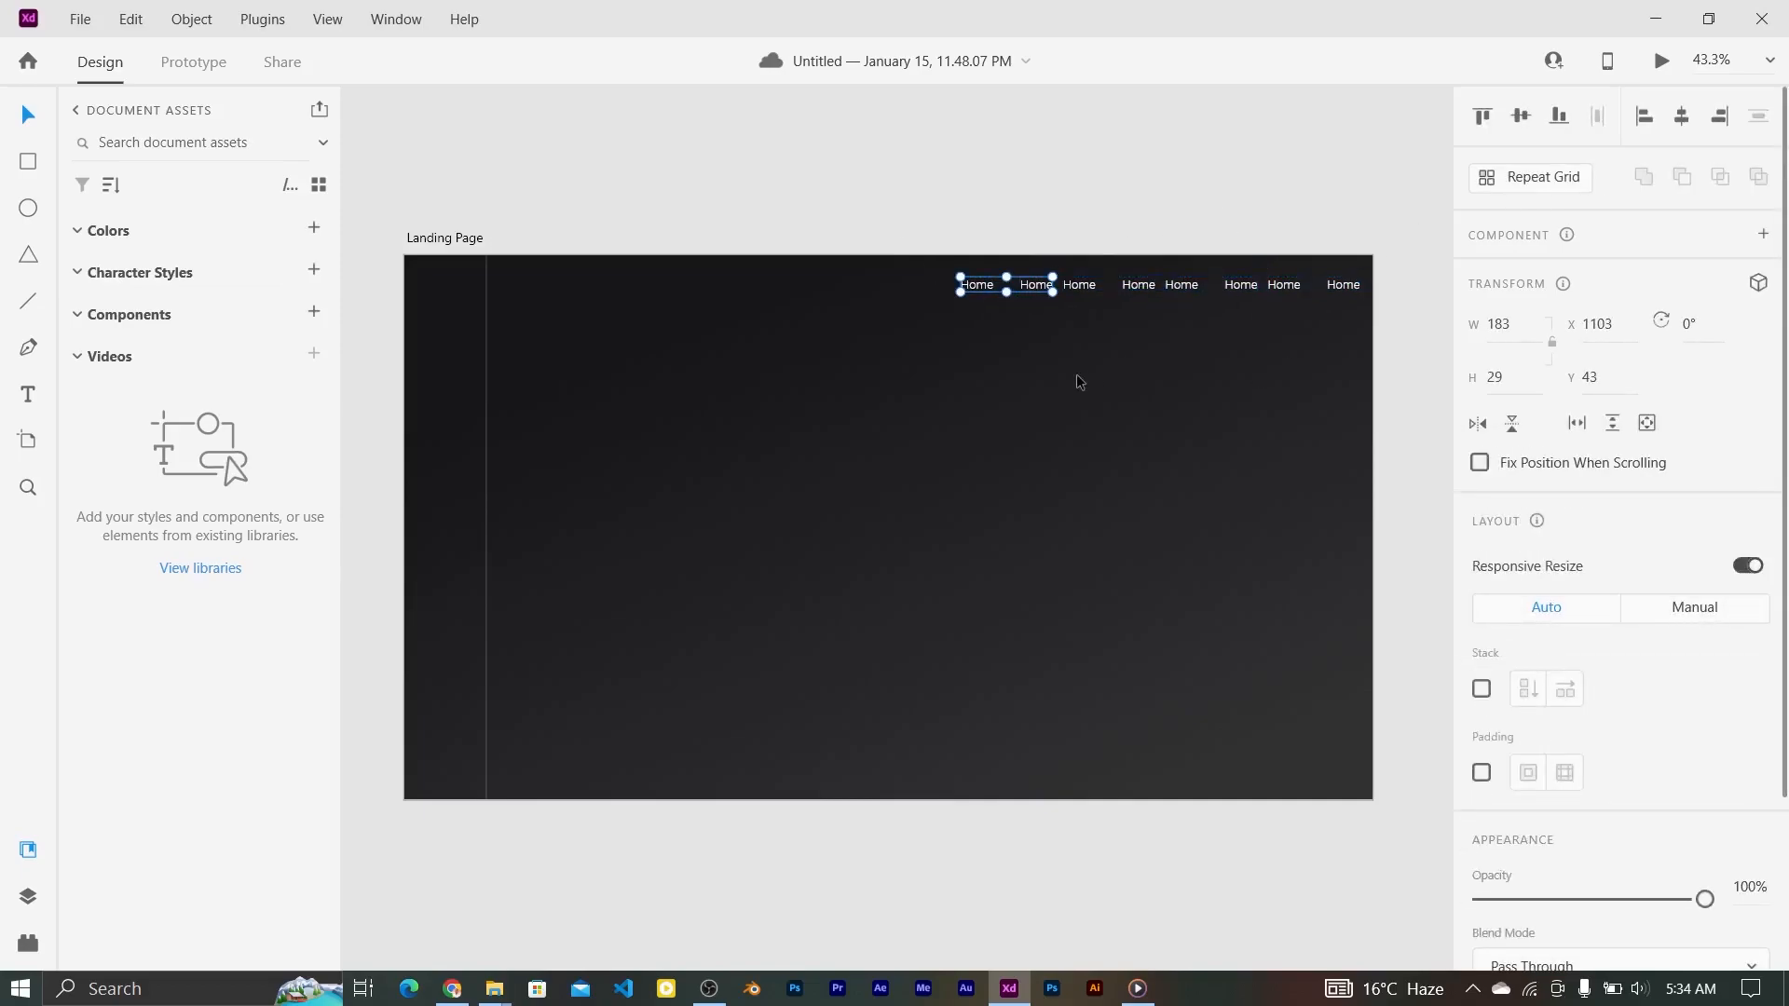
double_click(979, 289)
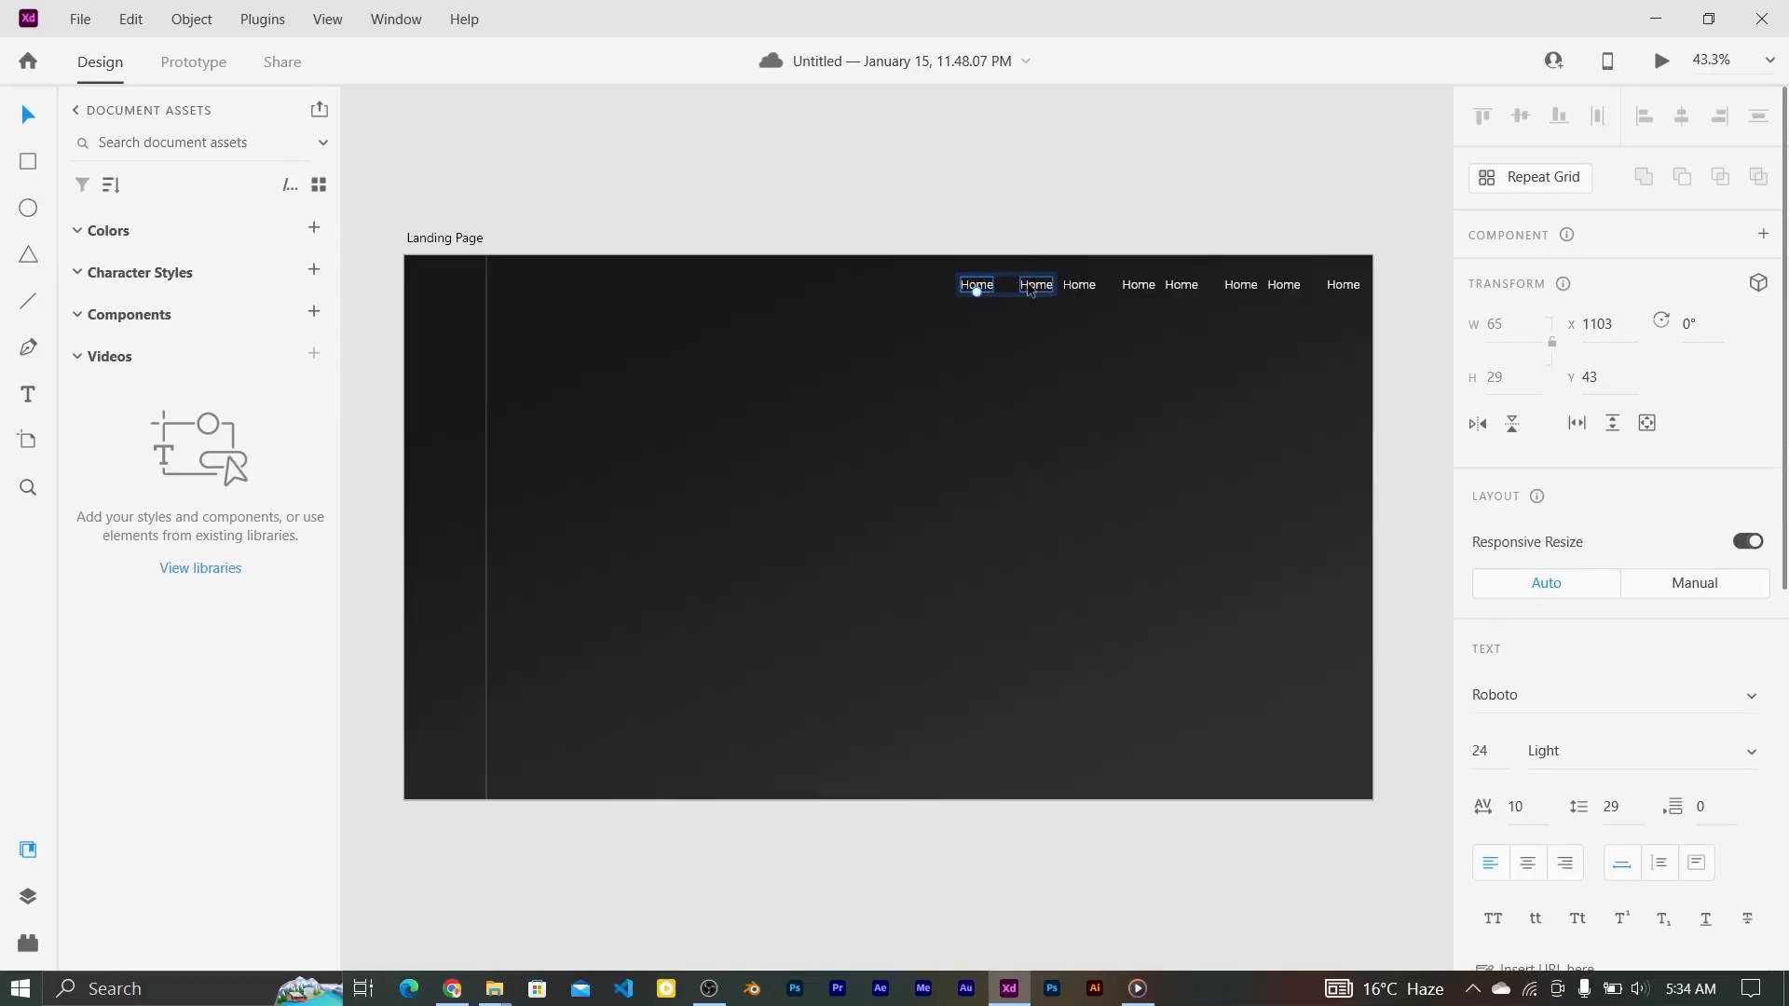
left_click(954, 215)
left_click(985, 286)
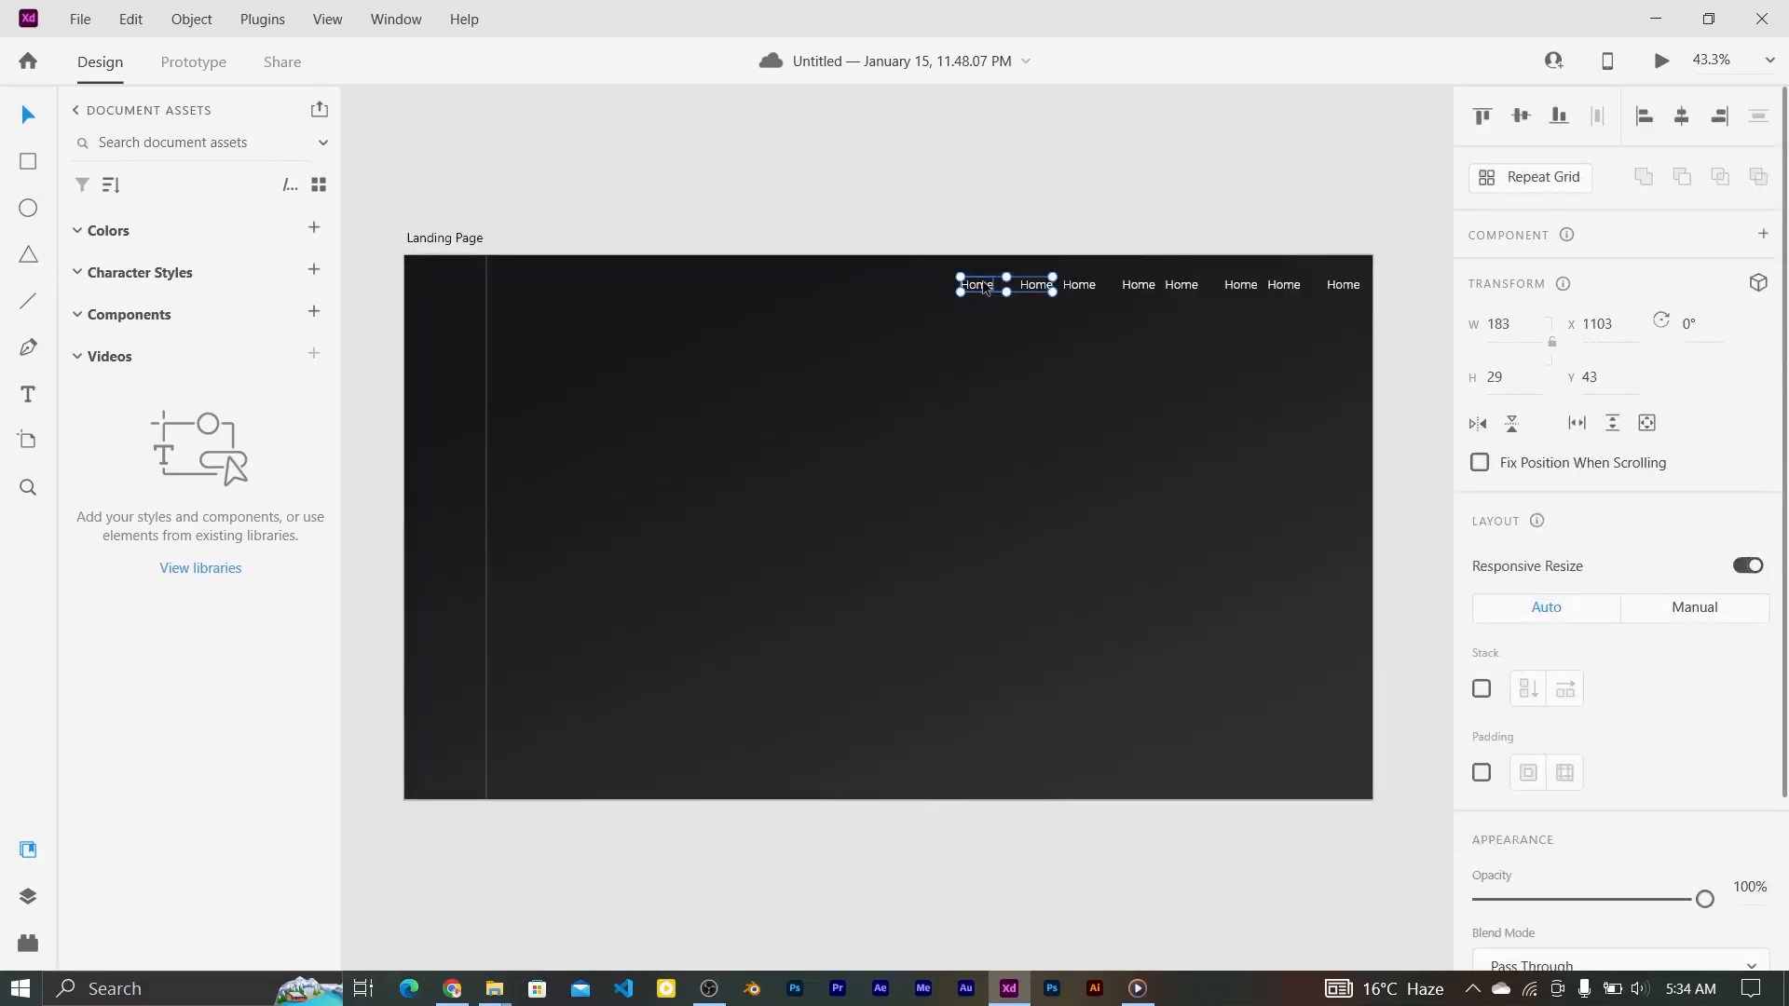
left_click(191, 18)
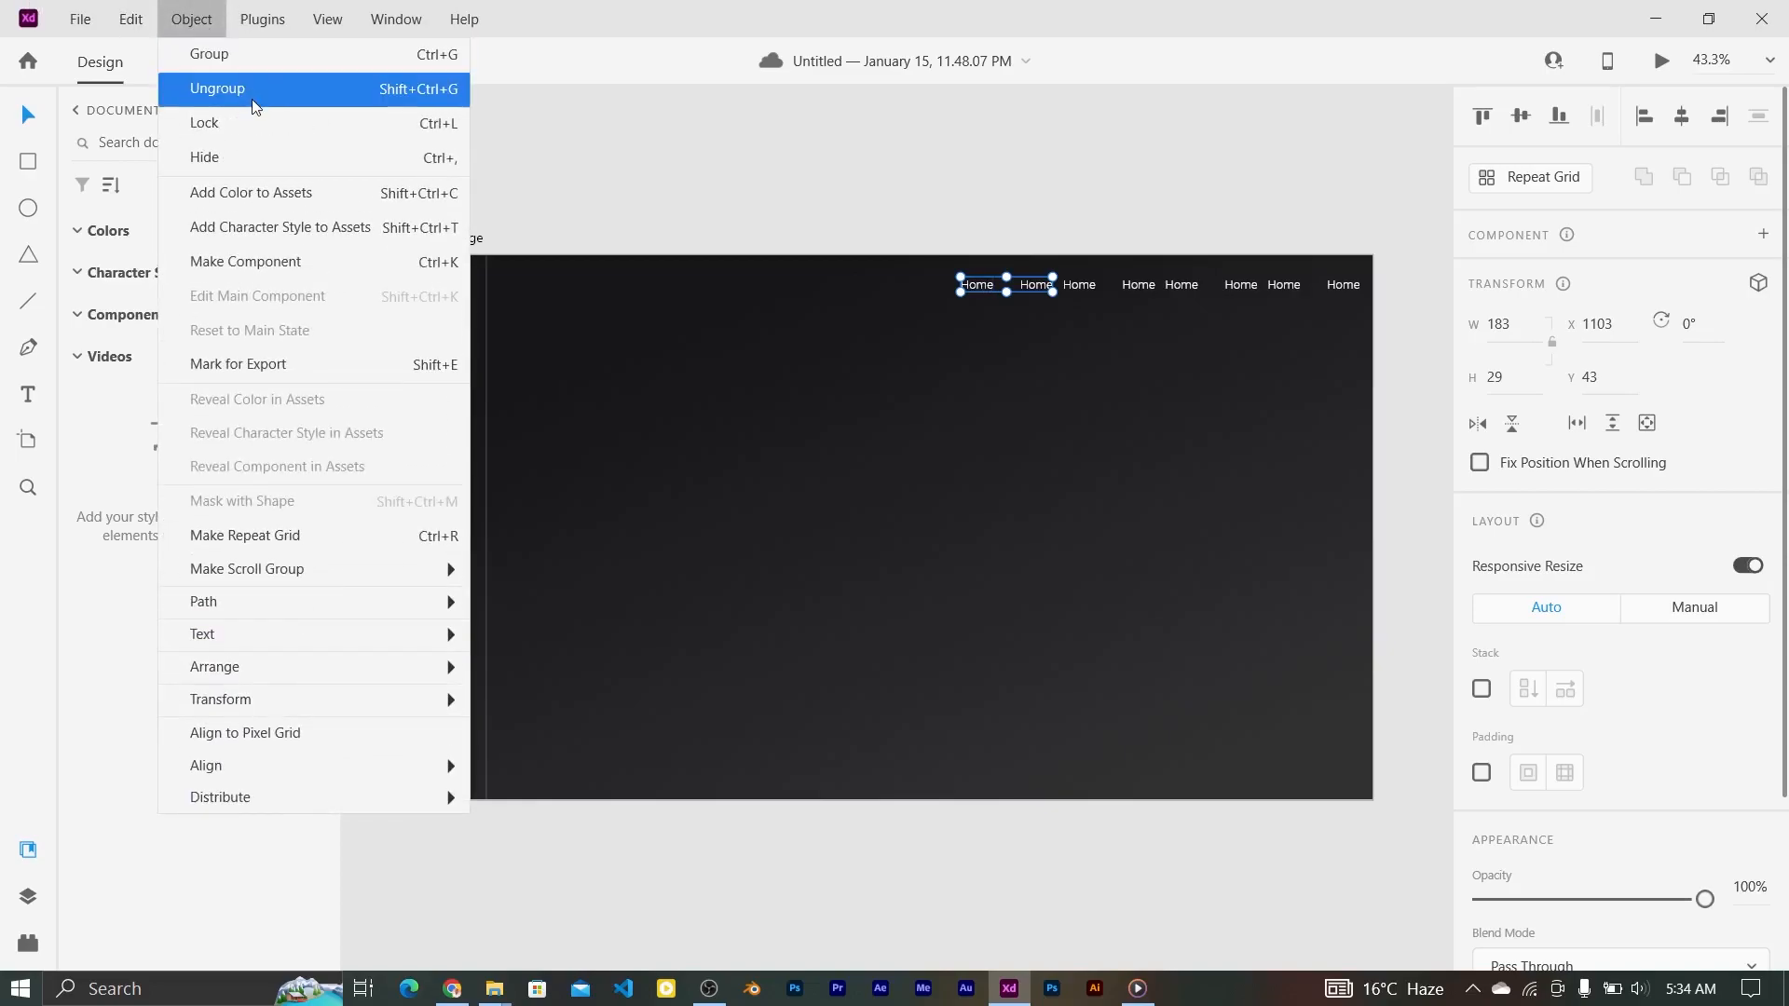
left_click(210, 84)
Step: Reposition the first labels and rename the second one to Contact
left_click(977, 286)
left_click_drag(979, 287, 1028, 288)
double_click(1034, 285)
key("Escape")
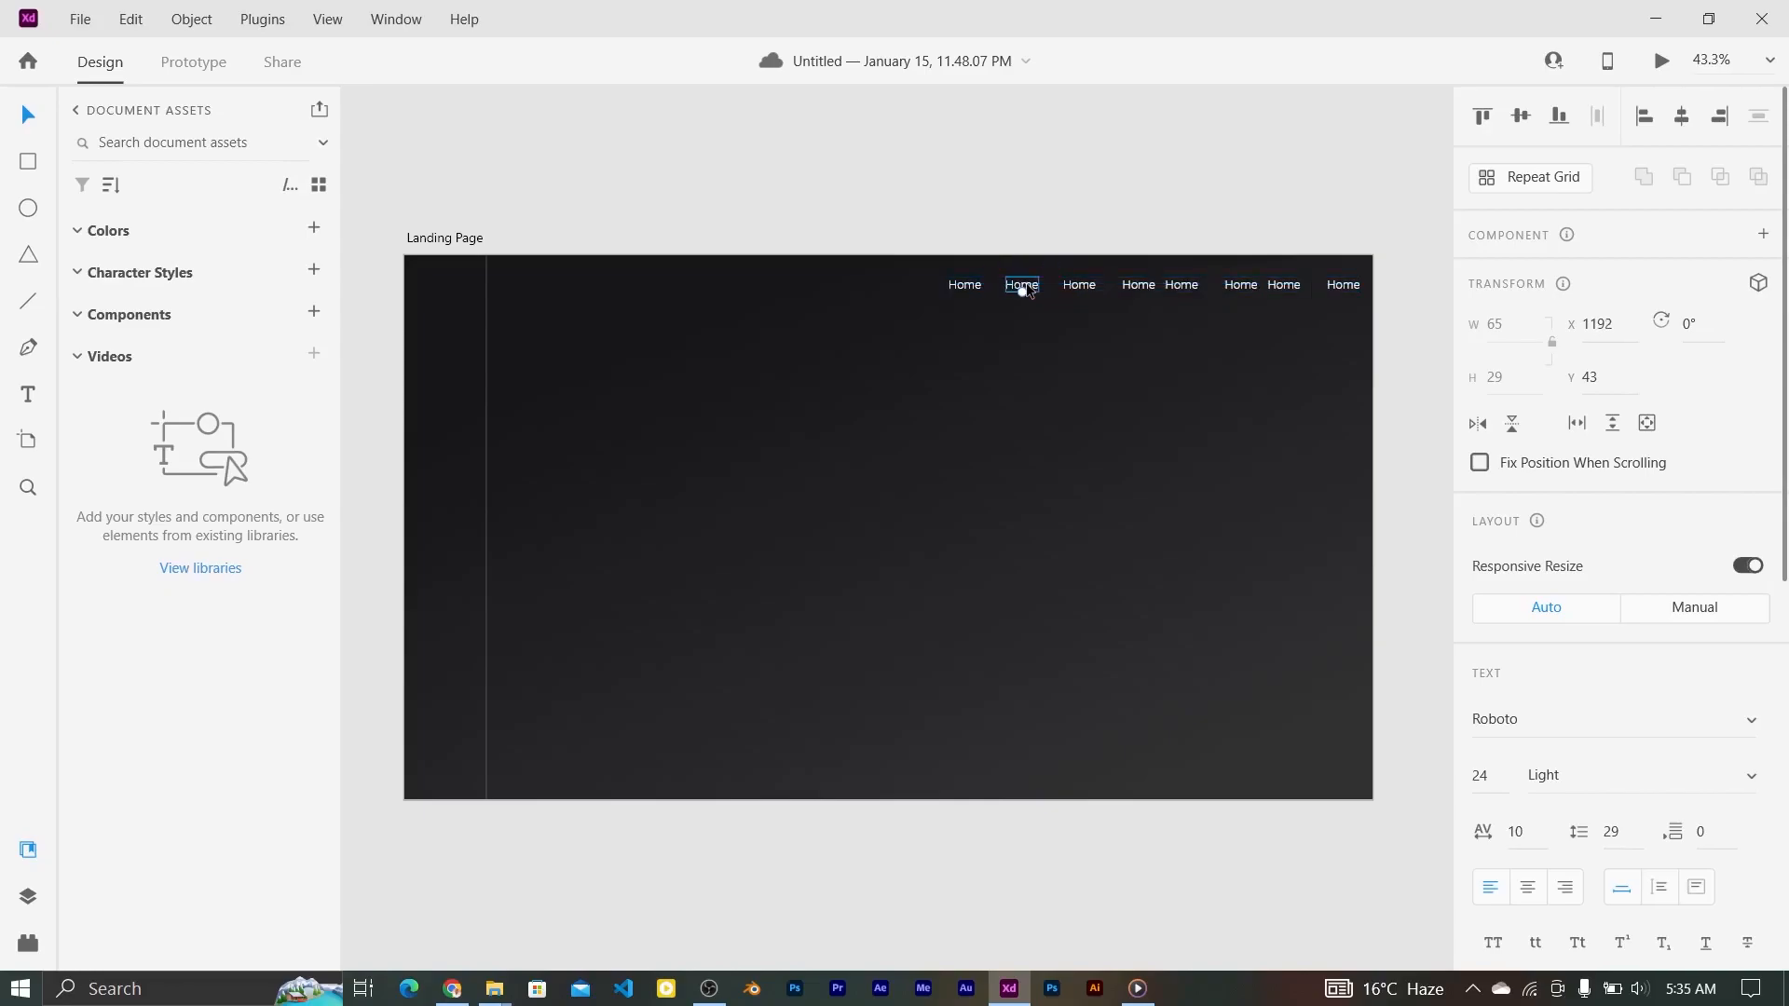
double_click(1027, 287)
type("Contact")
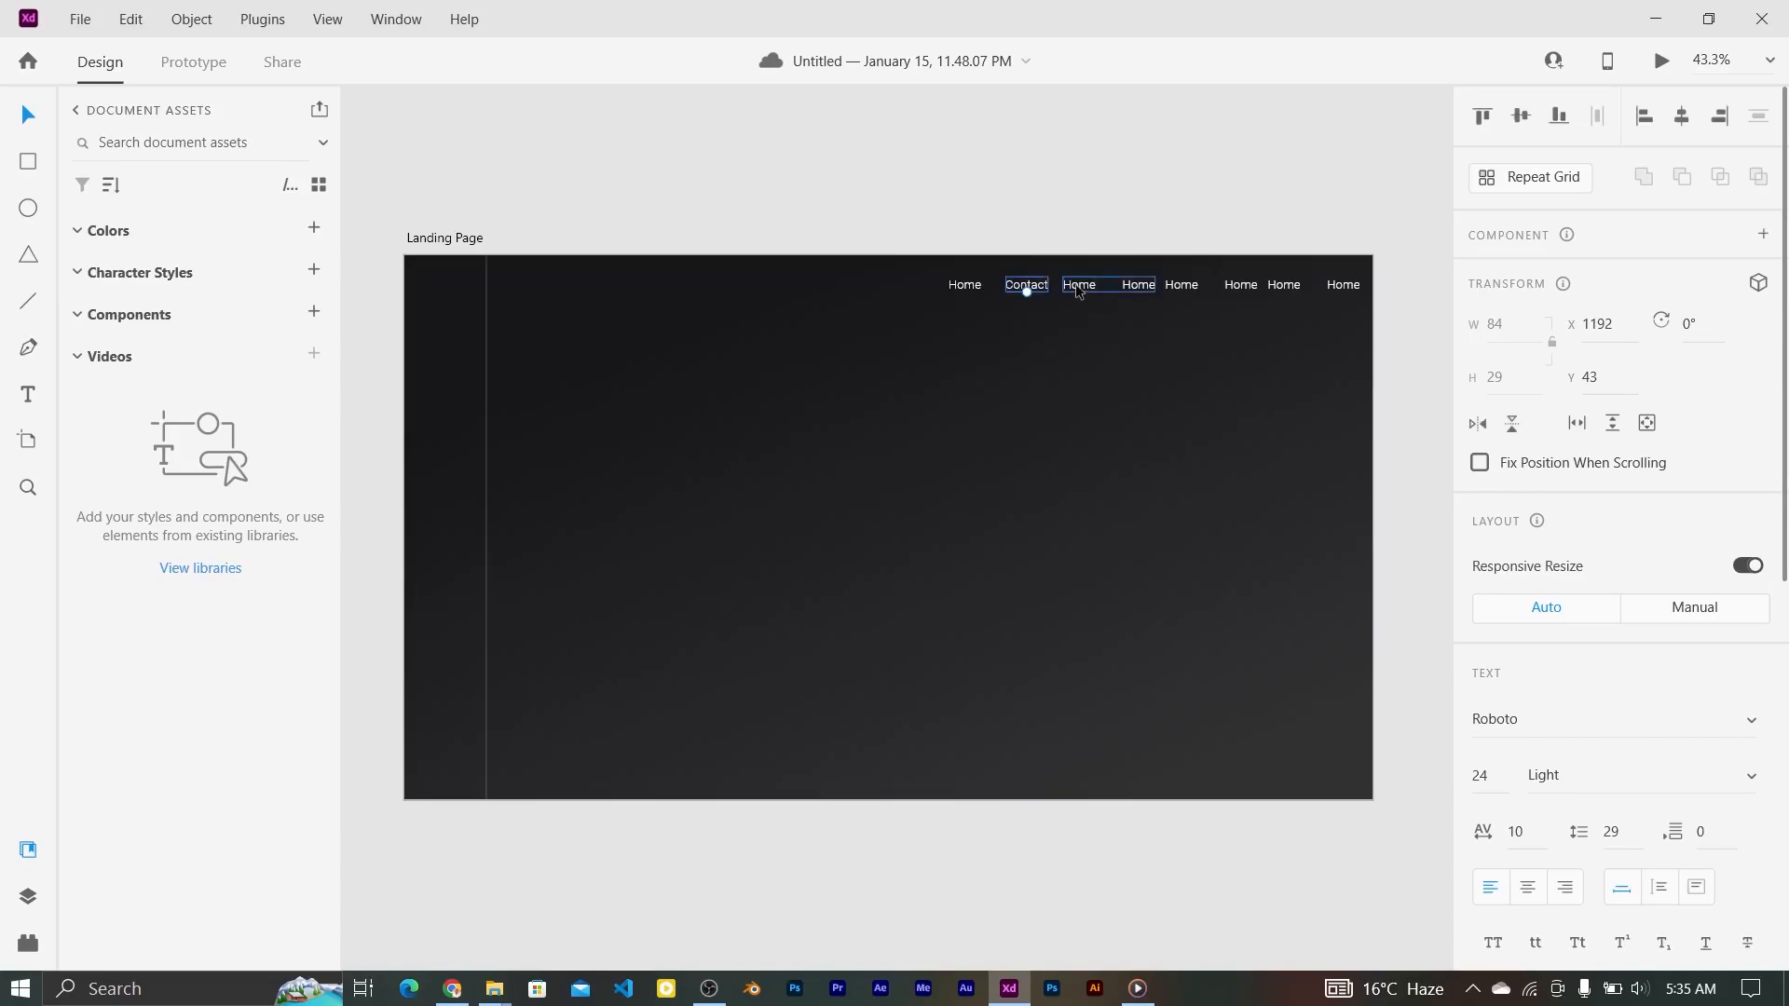
left_click(1078, 291)
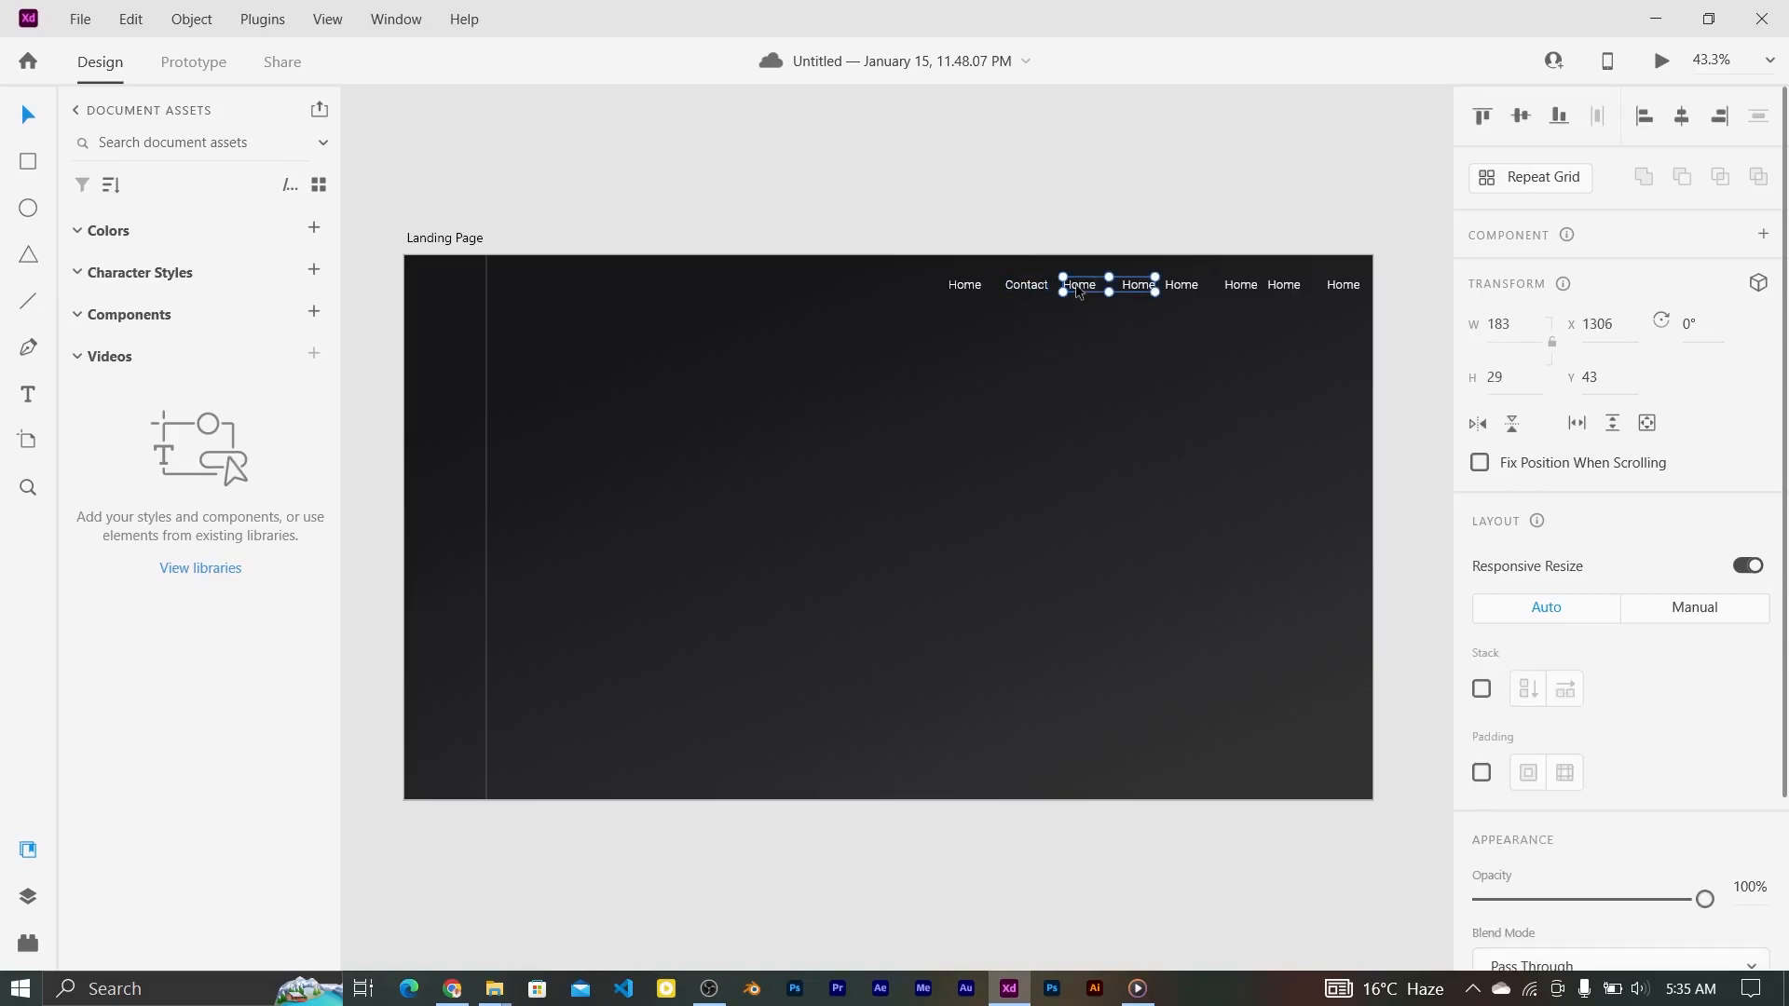
Step: Space the next label evenly after Contact and rename it About
left_click(1086, 311)
left_click_drag(1073, 288, 1094, 284)
double_click(1094, 282)
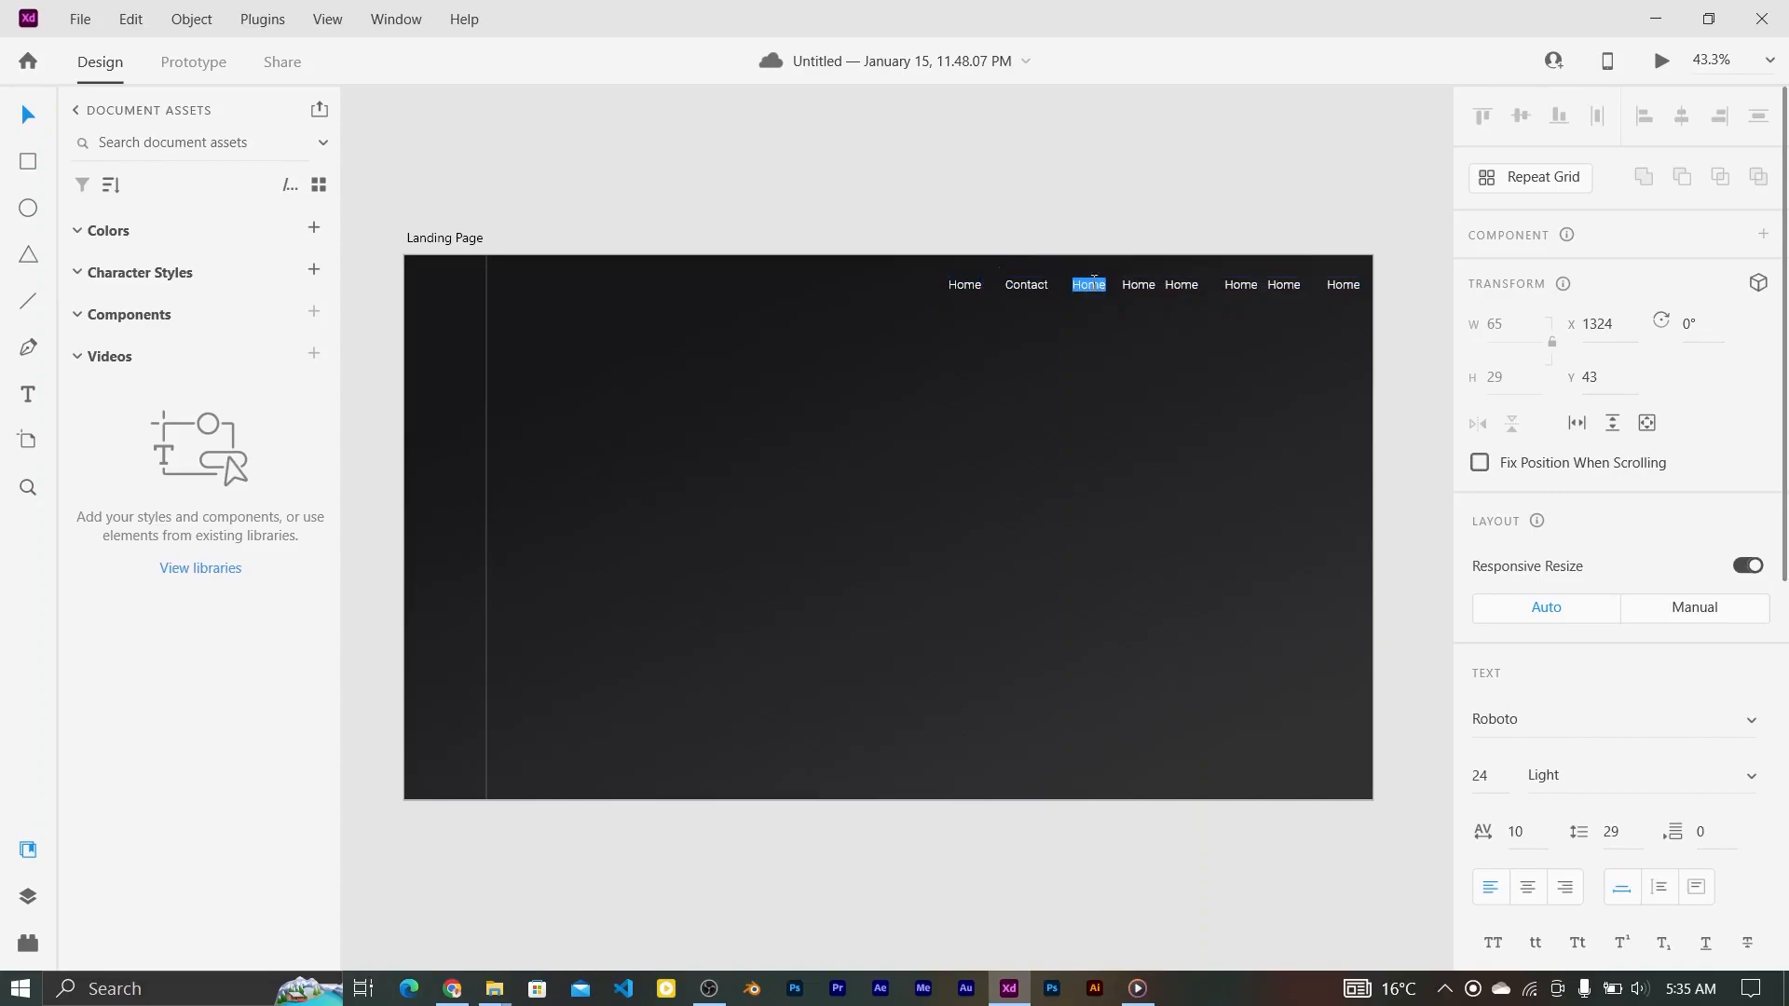
type("About")
key("Escape")
Step: Move the spare Home pair below the row and rename the fourth label Catalog
left_click_drag(1293, 288, 1282, 438)
left_click_drag(1182, 285, 1140, 283)
double_click(1141, 282)
left_click(1140, 282)
double_click(1141, 283)
type("Catalog")
key("Escape")
Step: Rename the next two labels Shop and Cart, with Cart placed after Shop
left_click(1236, 287)
left_click(1220, 374)
left_click(1237, 289)
double_click(1237, 289)
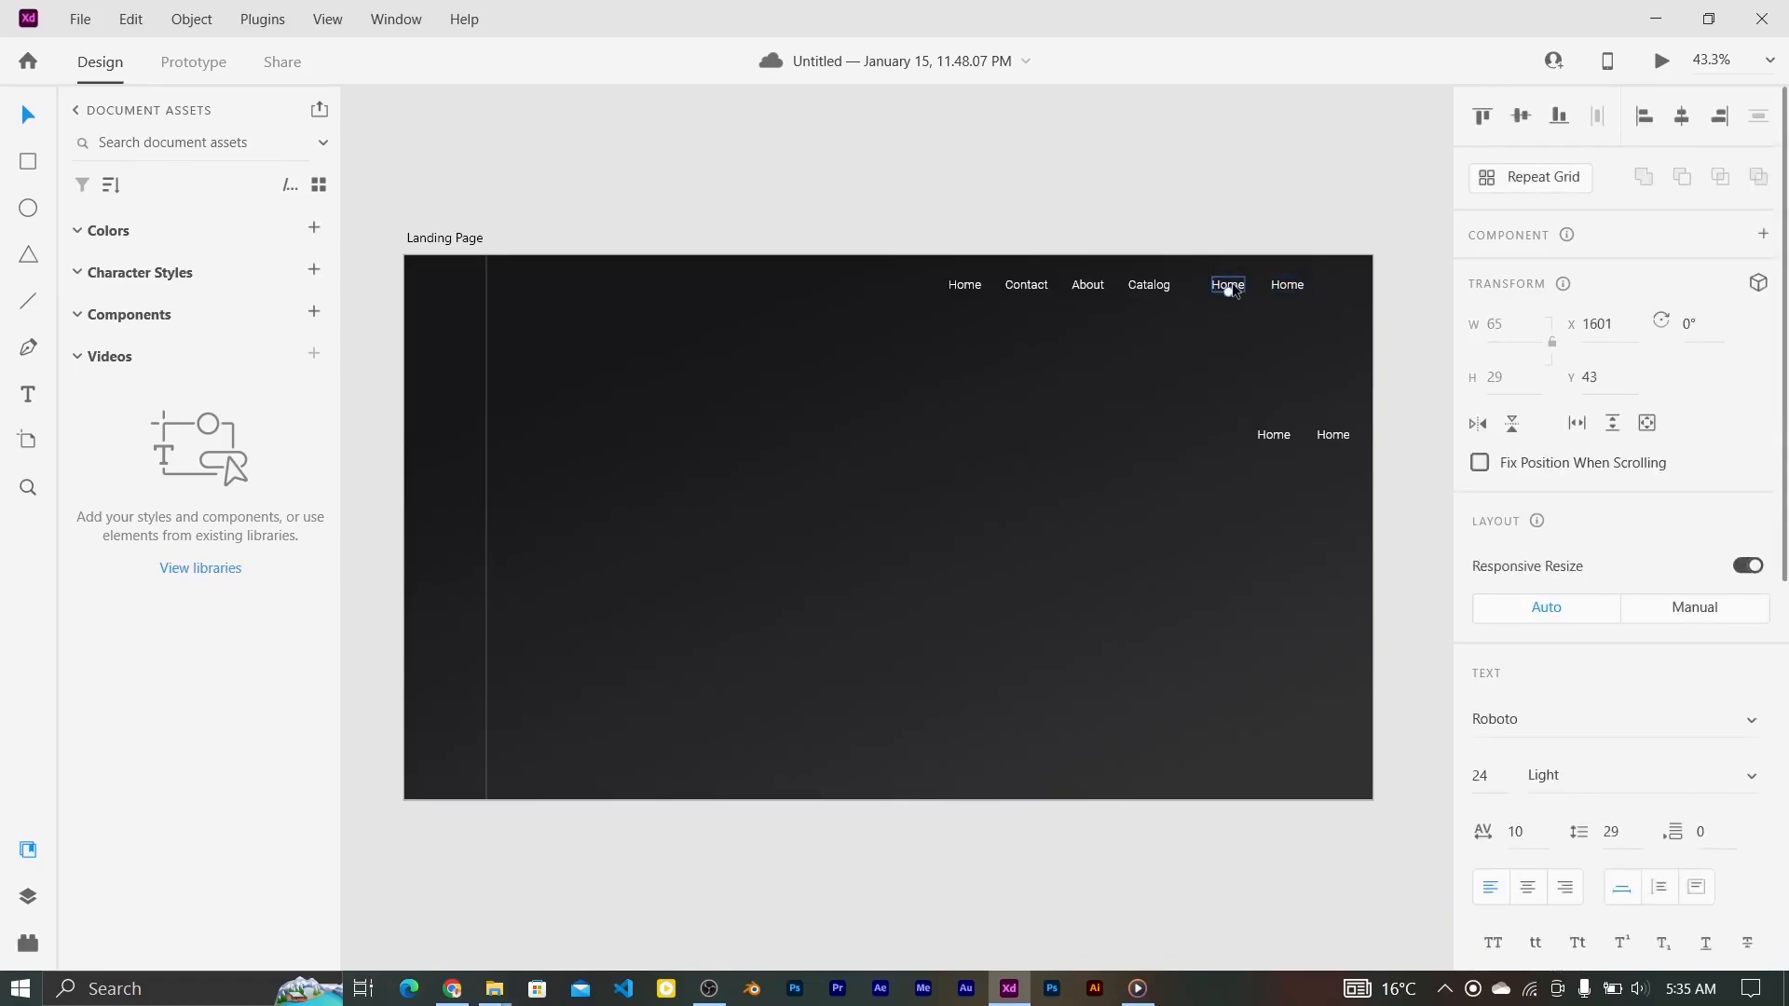
double_click(1227, 288)
type("Shop")
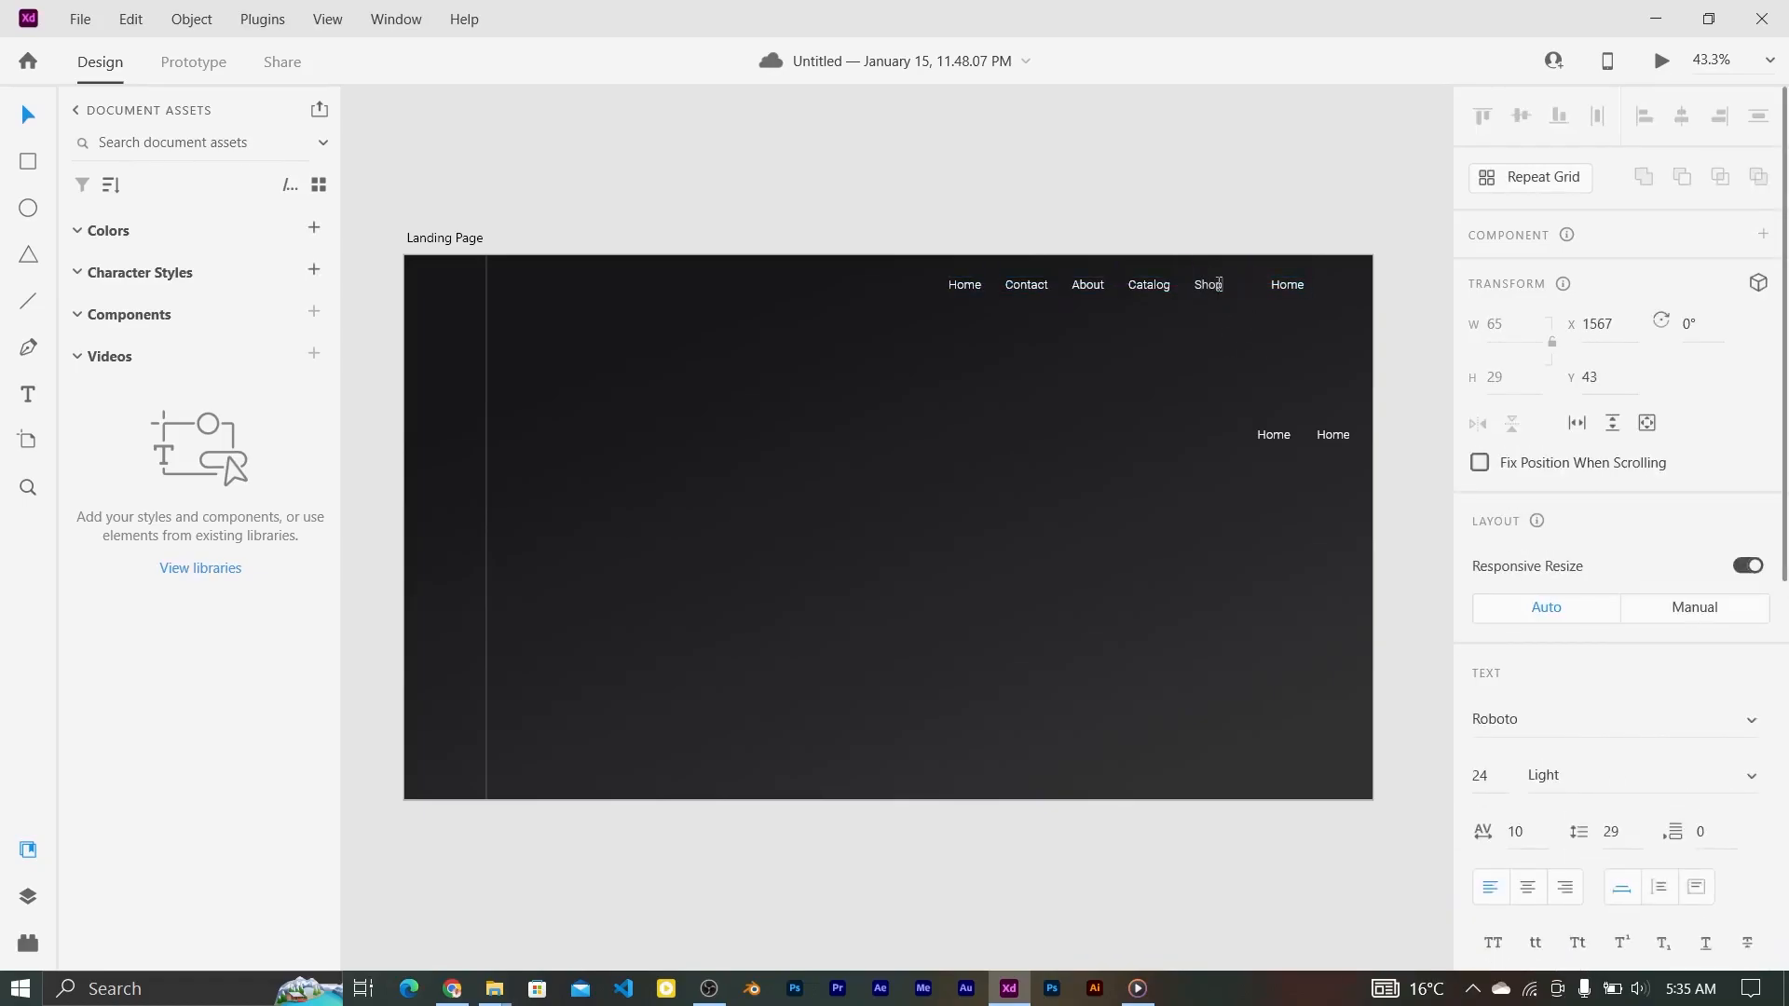
left_click(1288, 286)
left_click_drag(1289, 286, 1264, 287)
double_click(1262, 285)
type("Cart")
Step: Ungroup the leftover pair, add one label as Support, and delete the extra Home
left_click(1277, 435)
left_click(191, 19)
left_click(269, 89)
left_click(1334, 711)
left_click_drag(1271, 436, 1312, 289)
double_click(1311, 285)
type("S")
key("Escape")
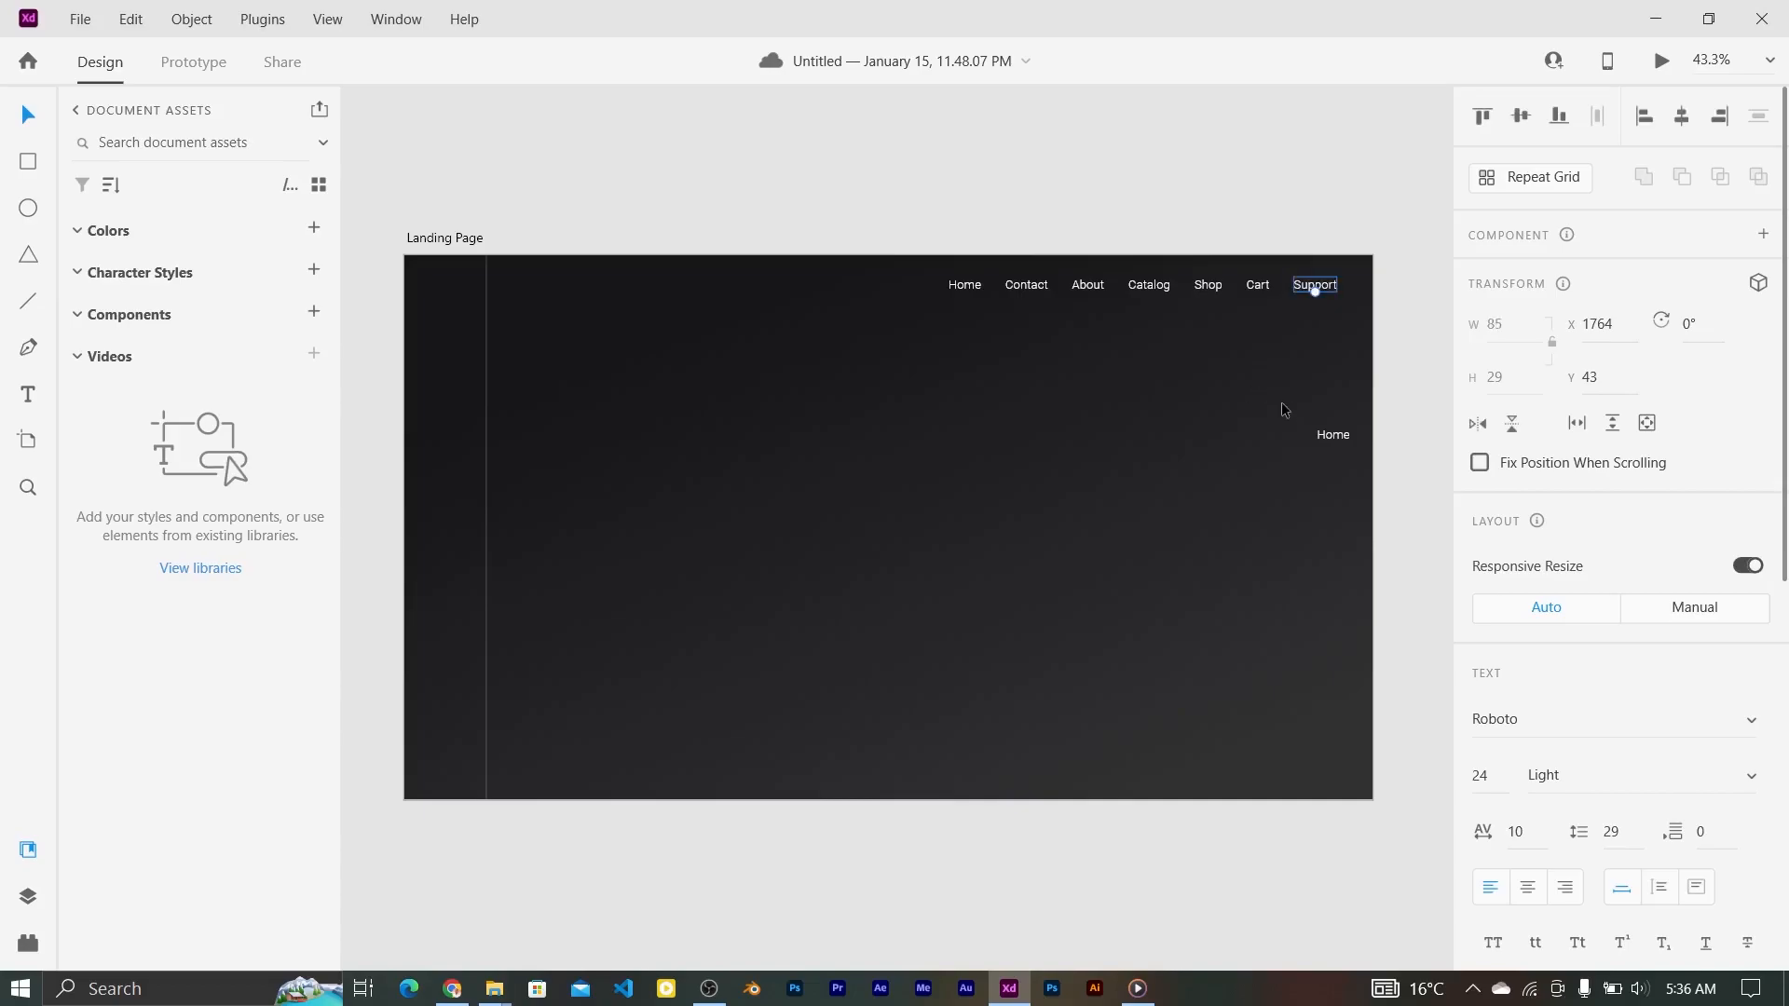
left_click(1334, 437)
key("Delete")
Step: Make the Home label yellow #E8CF62 in Regular weight
left_click(965, 284)
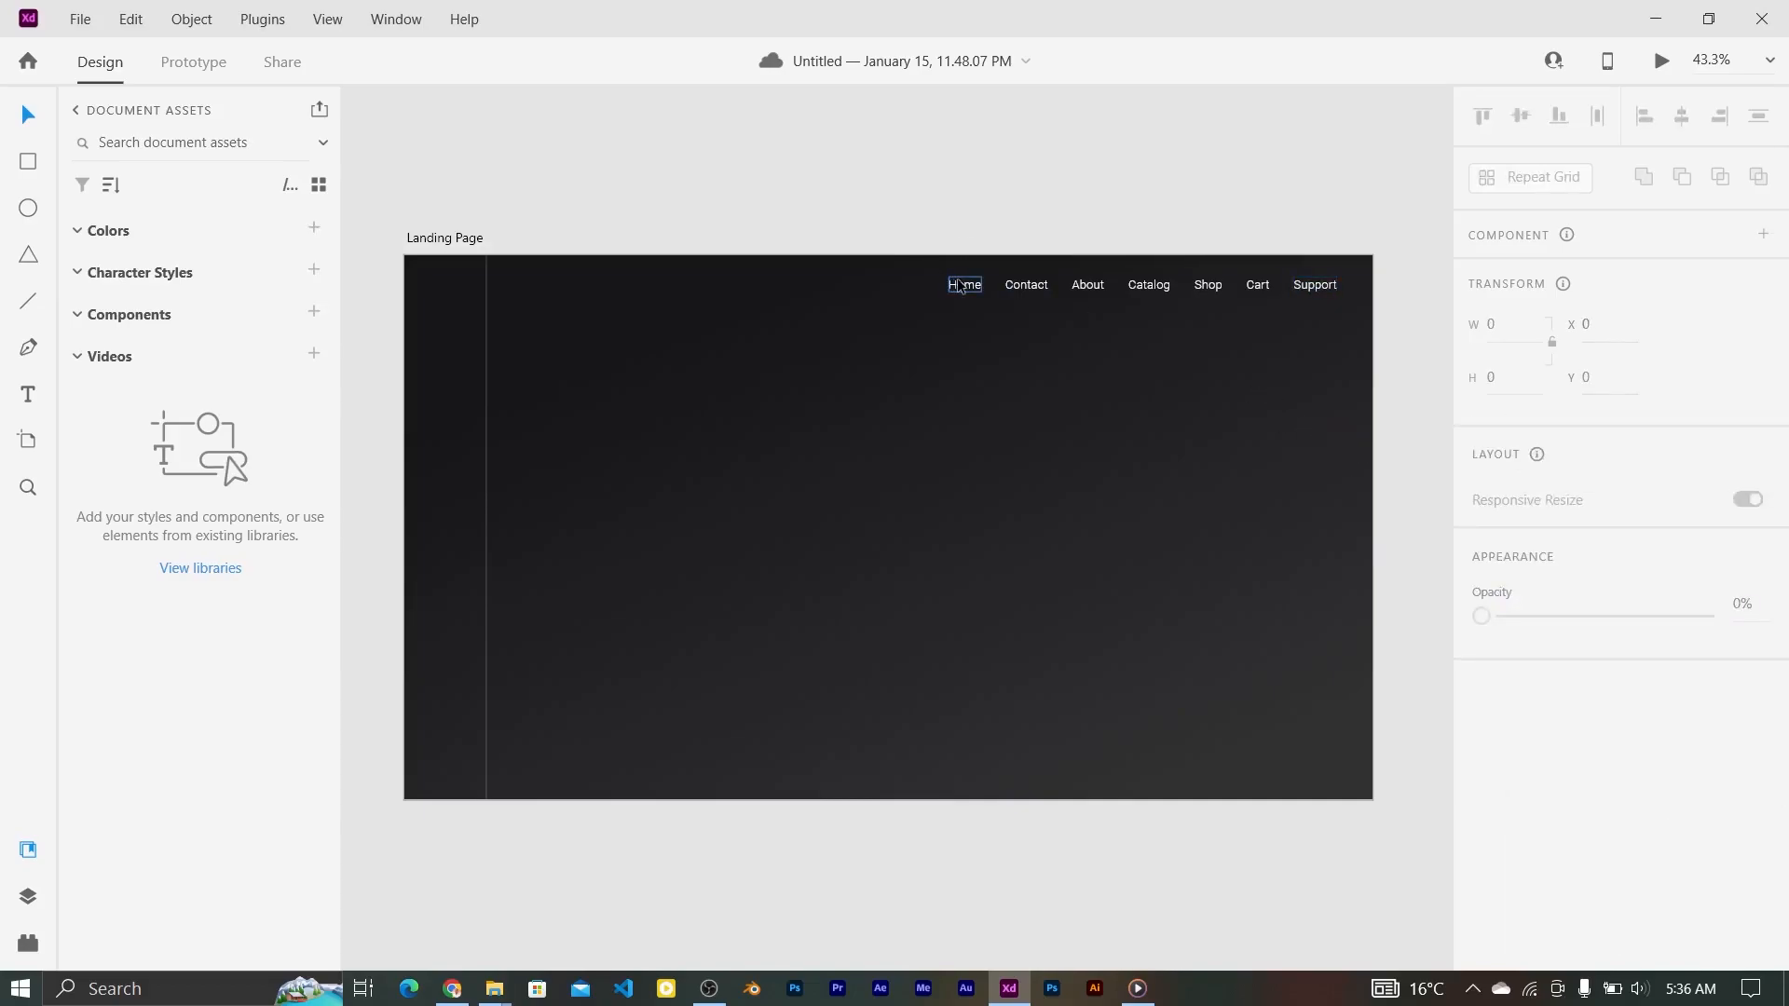
scroll(1621, 652, "down", 6)
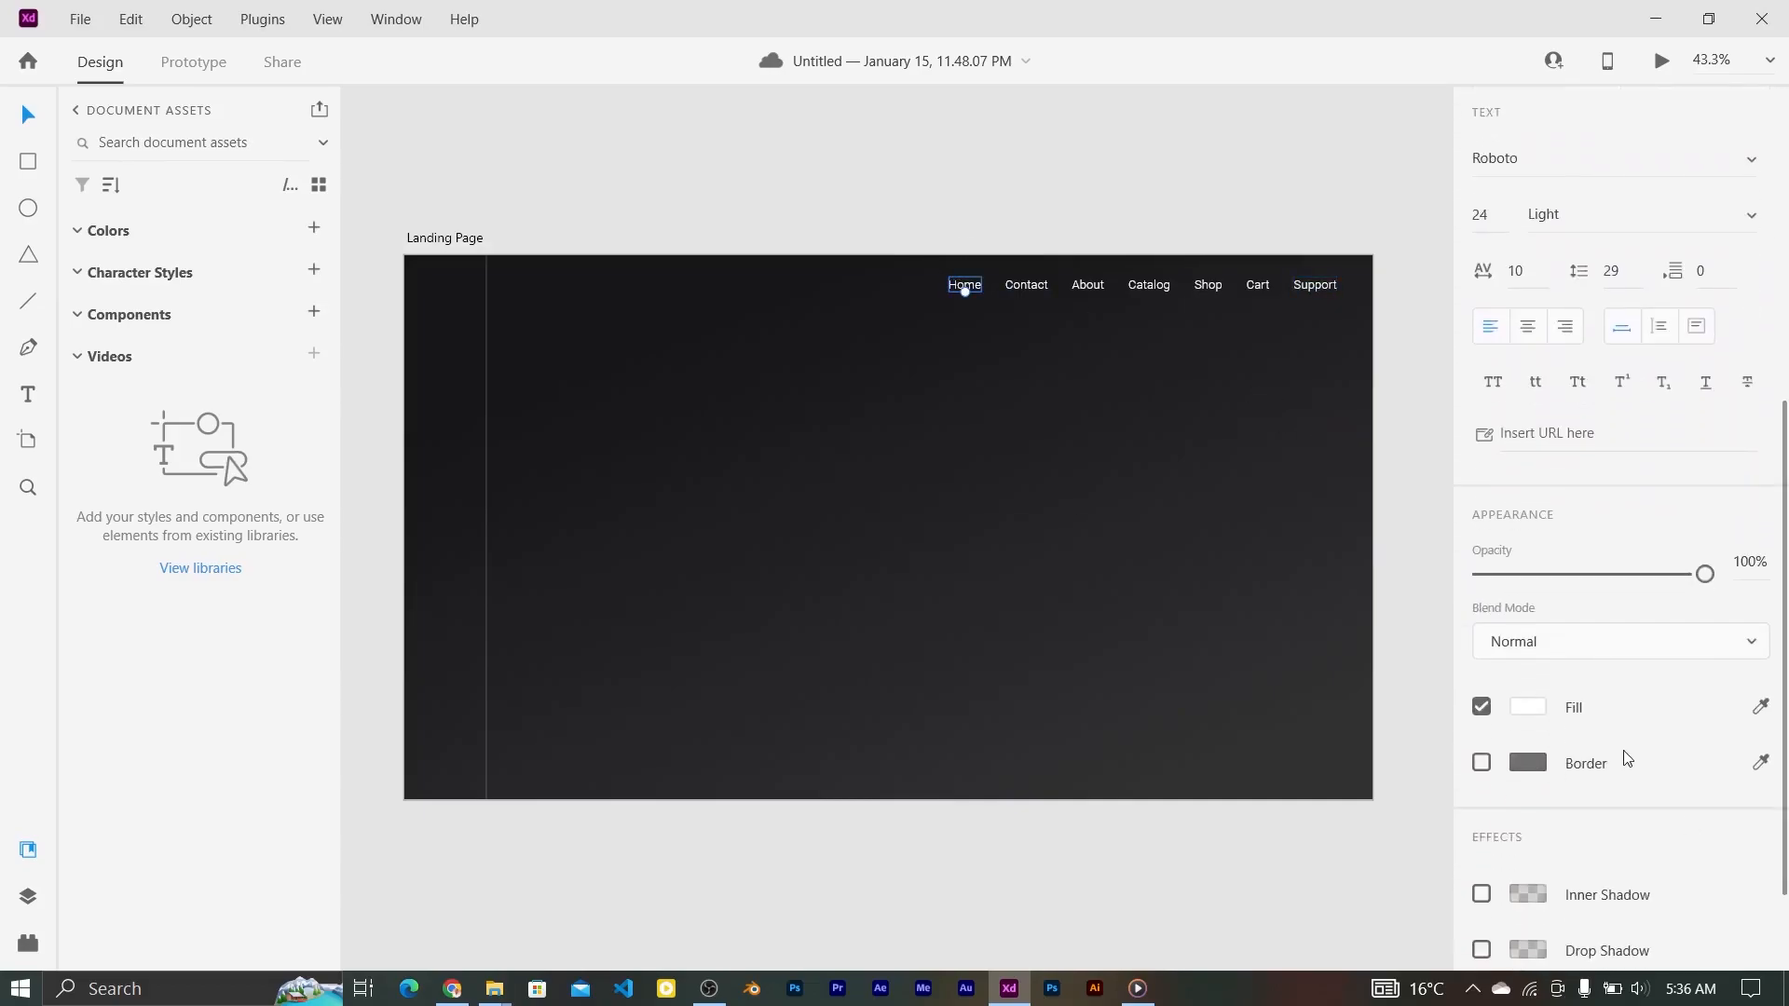
left_click(1528, 705)
left_click(1276, 846)
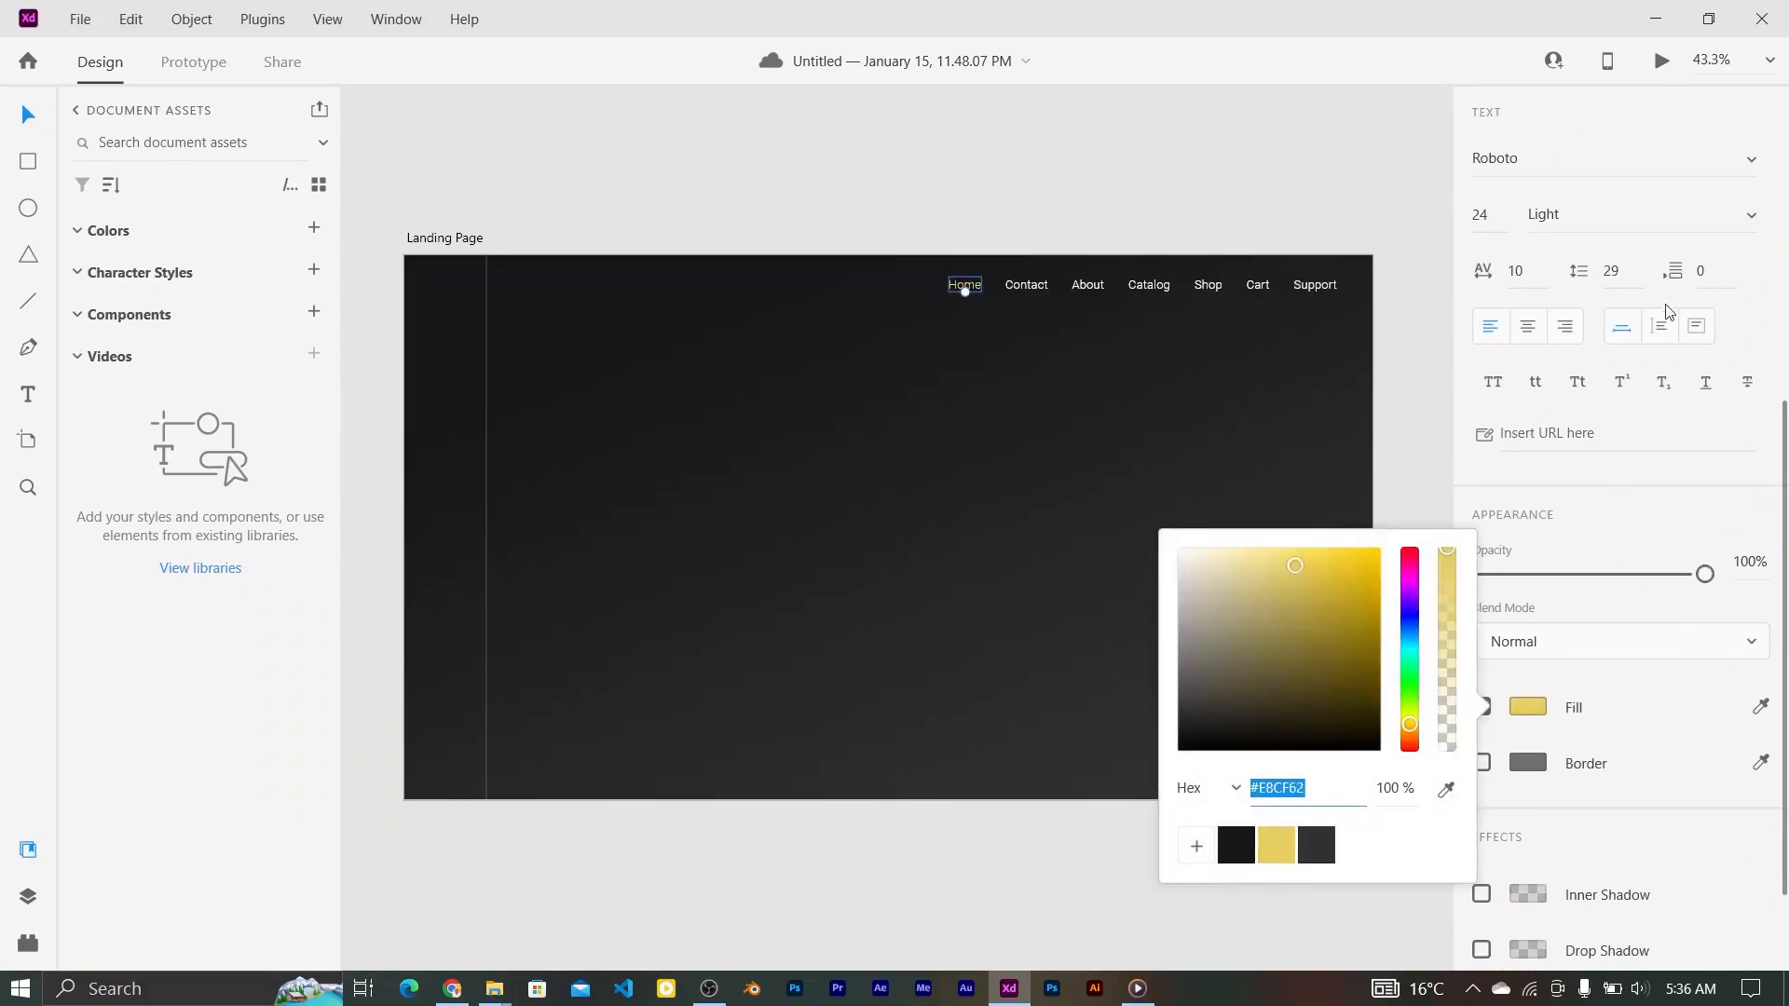
left_click(1640, 214)
left_click(1566, 260)
left_click(27, 164)
Step: Draw a yellow underline with border size 2 just below Home
left_click(25, 300)
left_click_drag(948, 313, 982, 313)
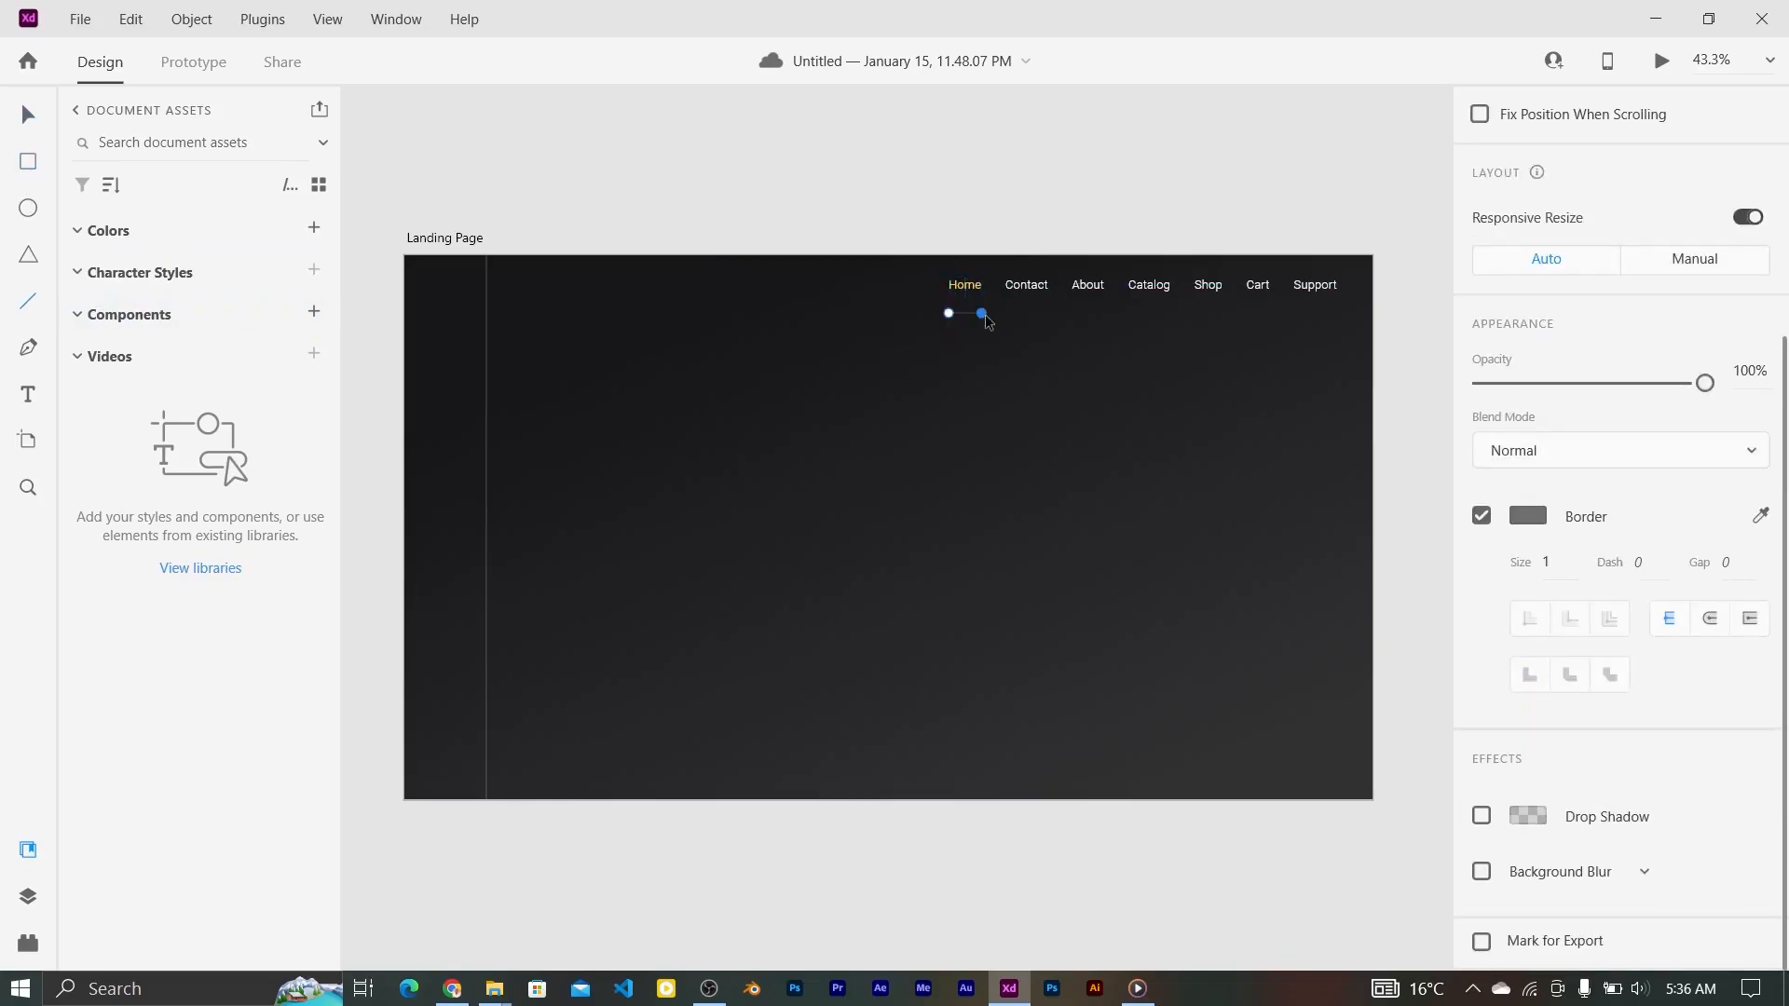
scroll(922, 312, "up", 3, "ctrl")
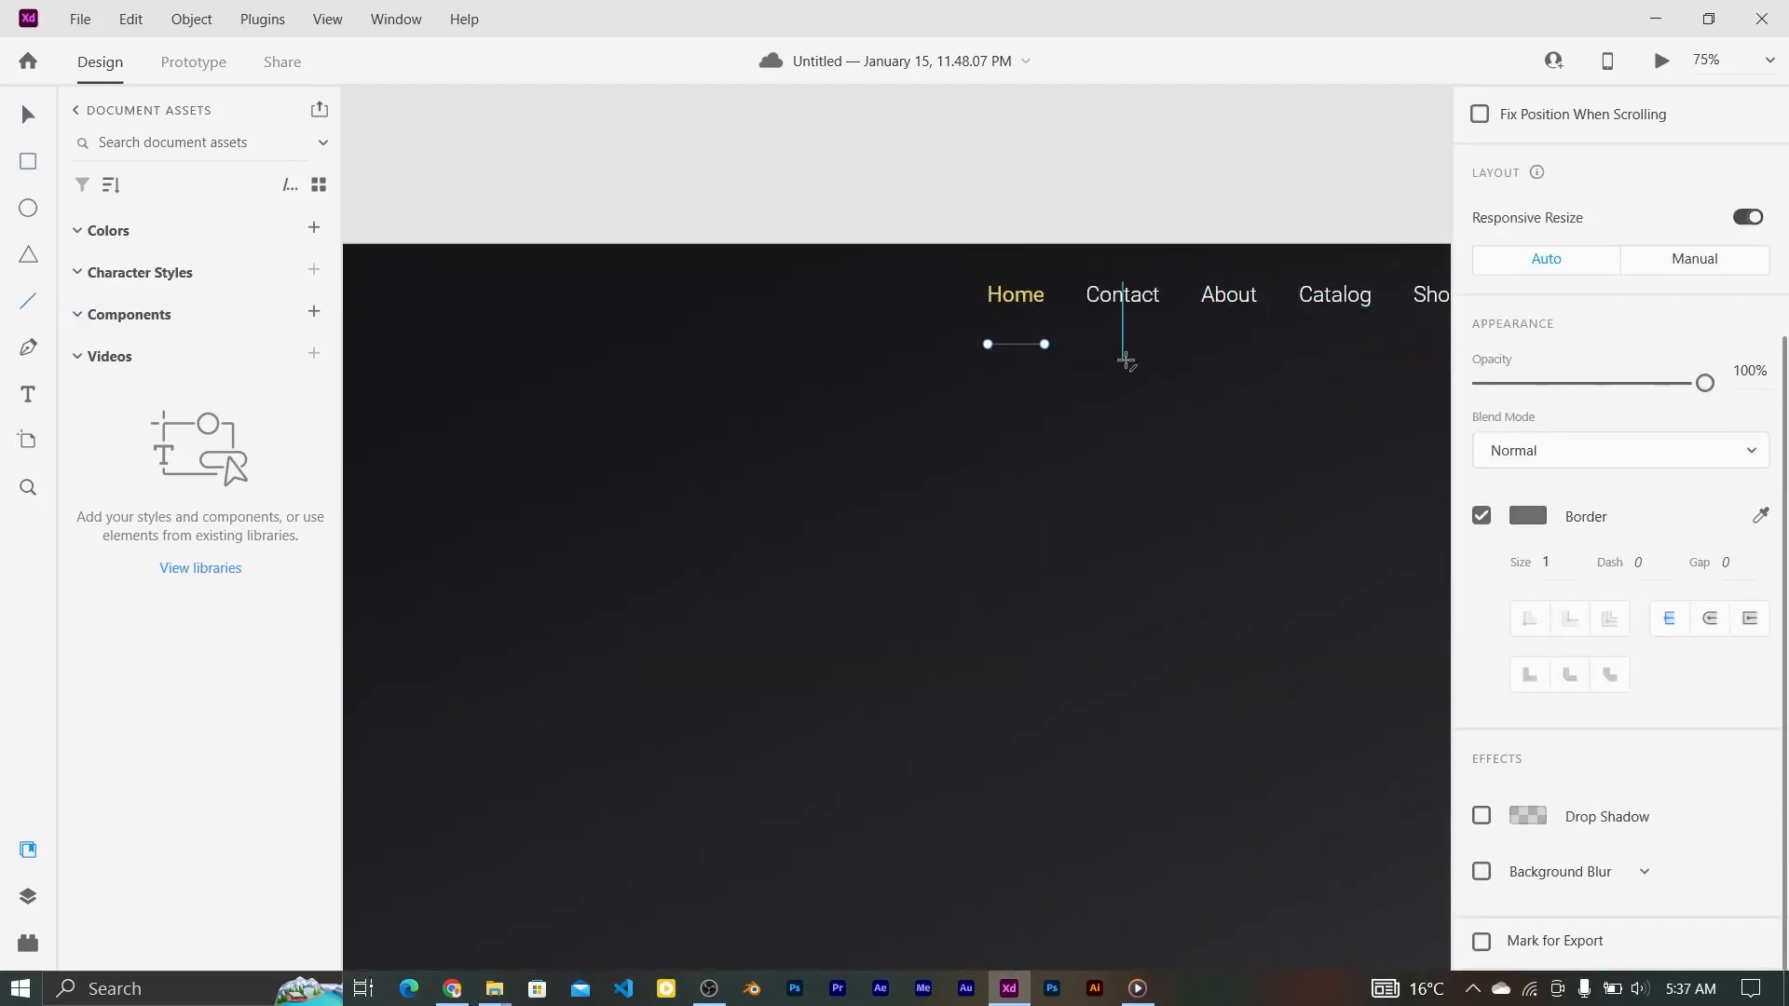
left_click(1547, 562)
type("2")
left_click(1540, 520)
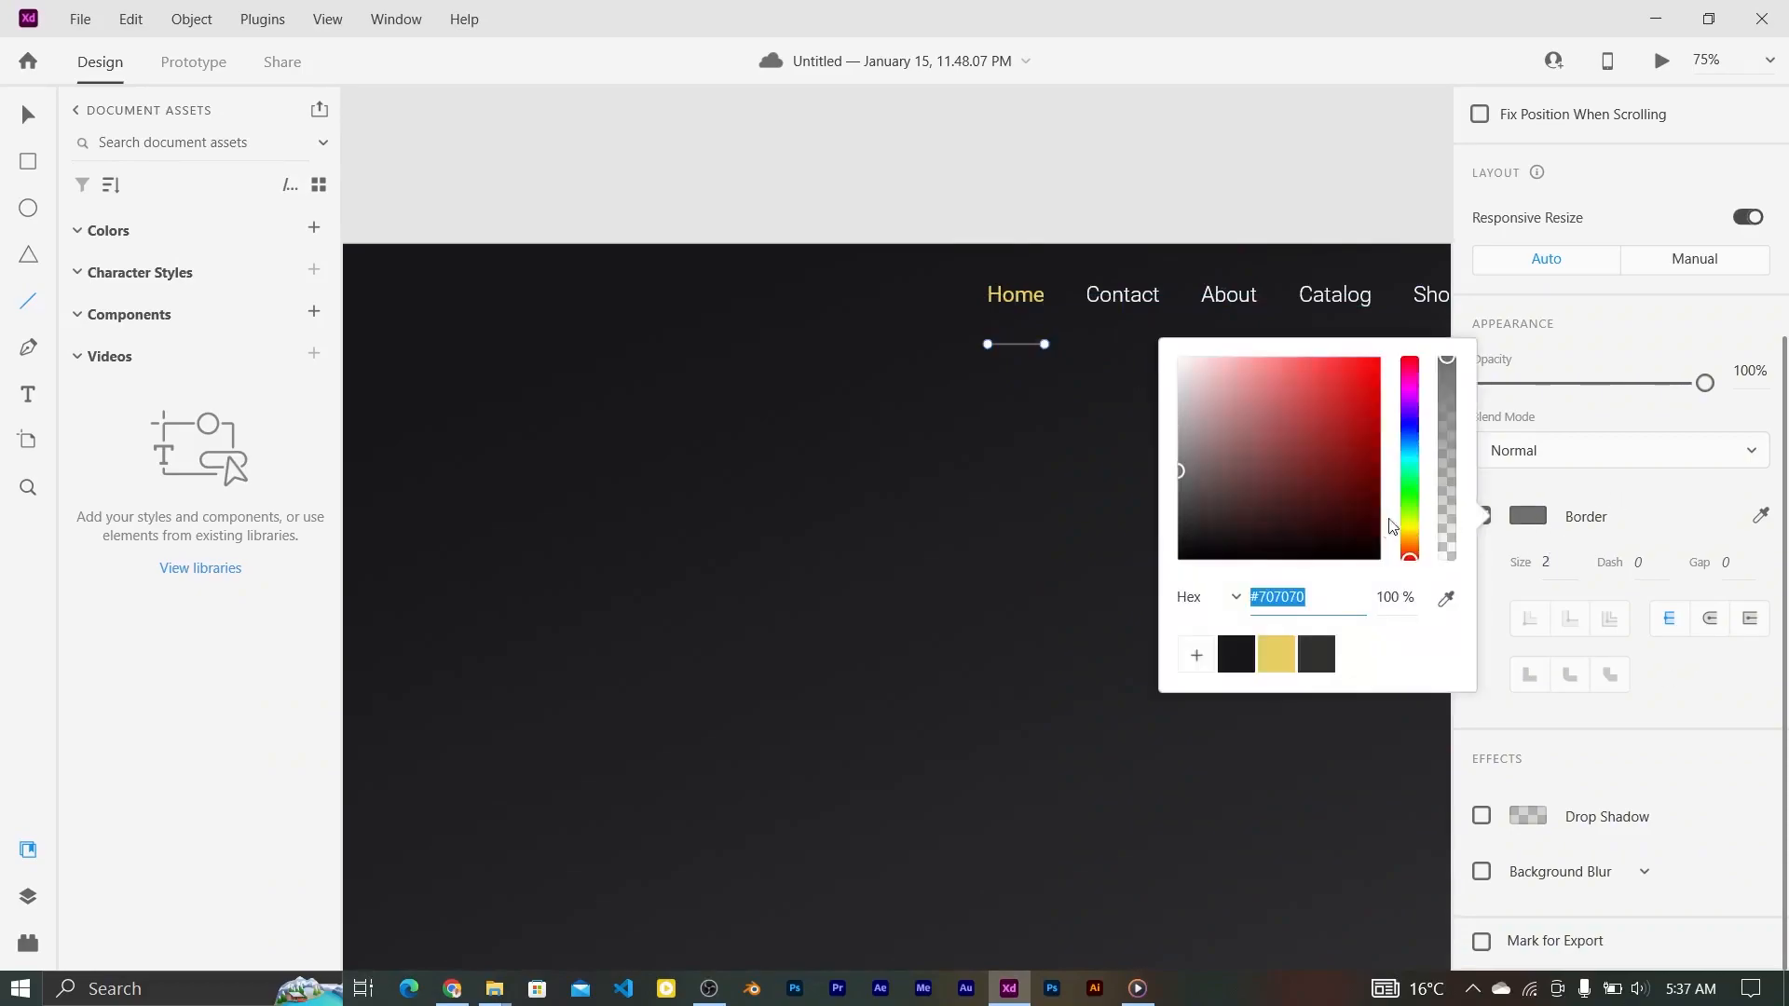
left_click(1276, 655)
key("Escape")
left_click_drag(1026, 362, 1026, 348)
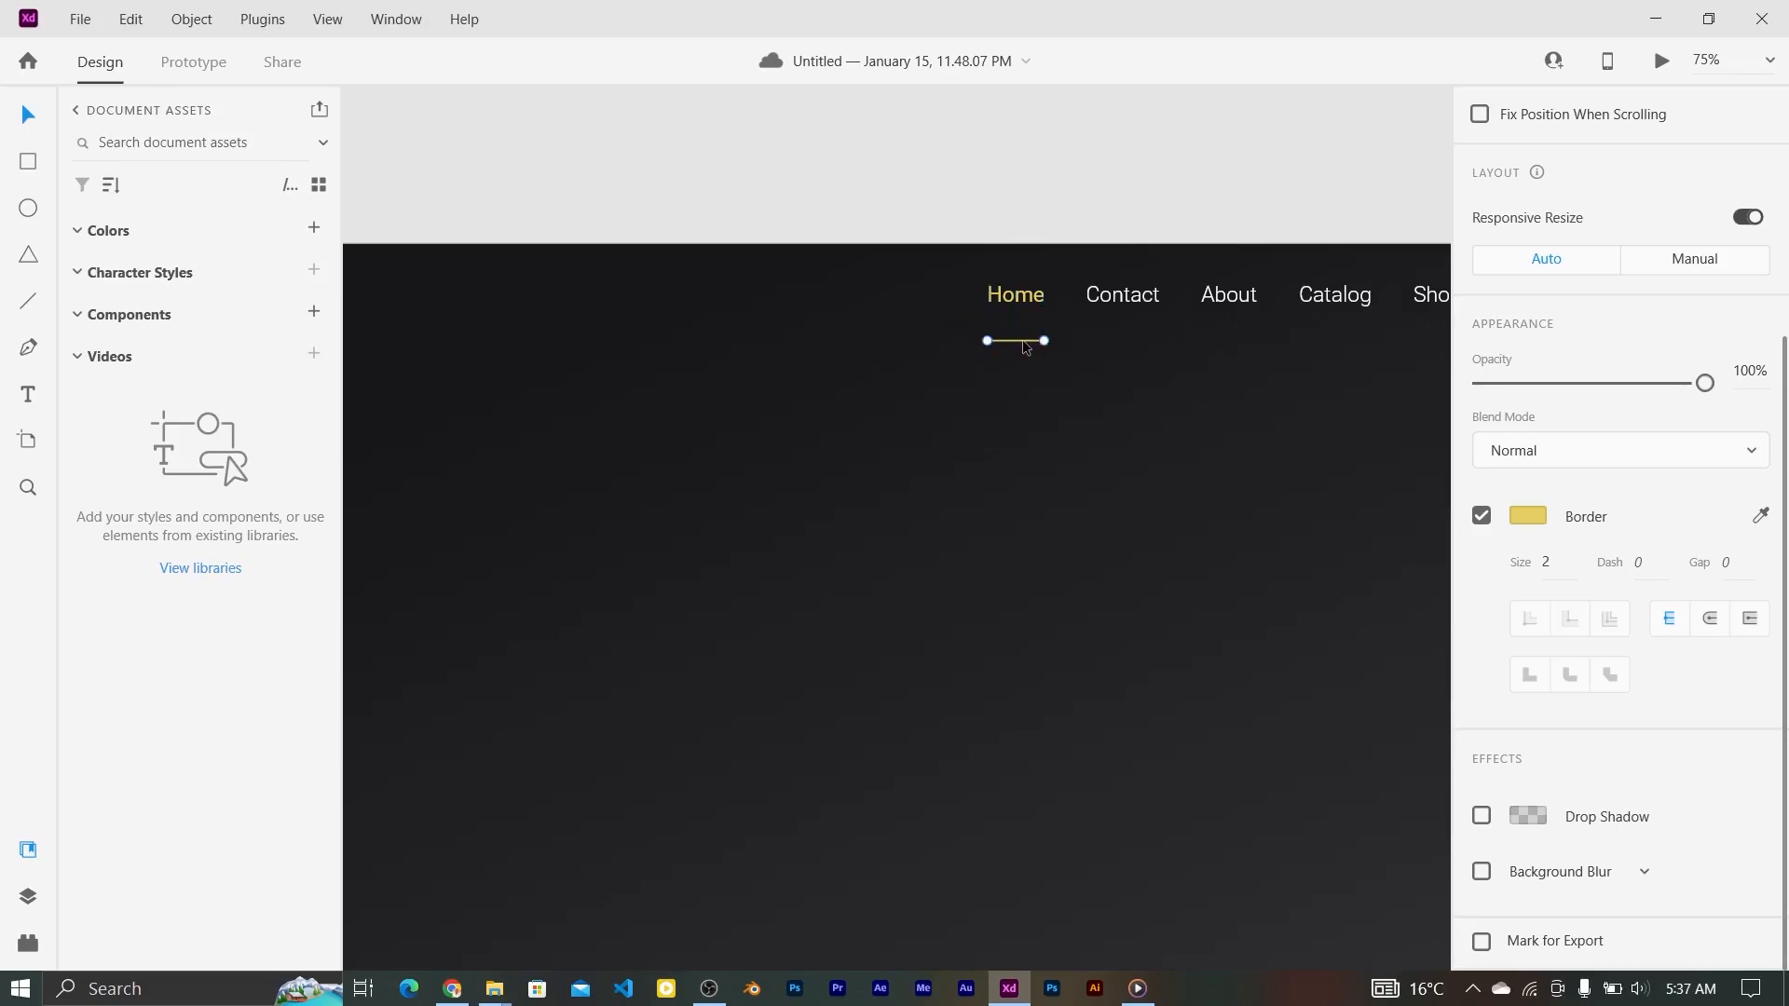
Step: Set the Home link text to Medium weight
left_click(1016, 295)
left_click(1752, 483)
left_click(1482, 530)
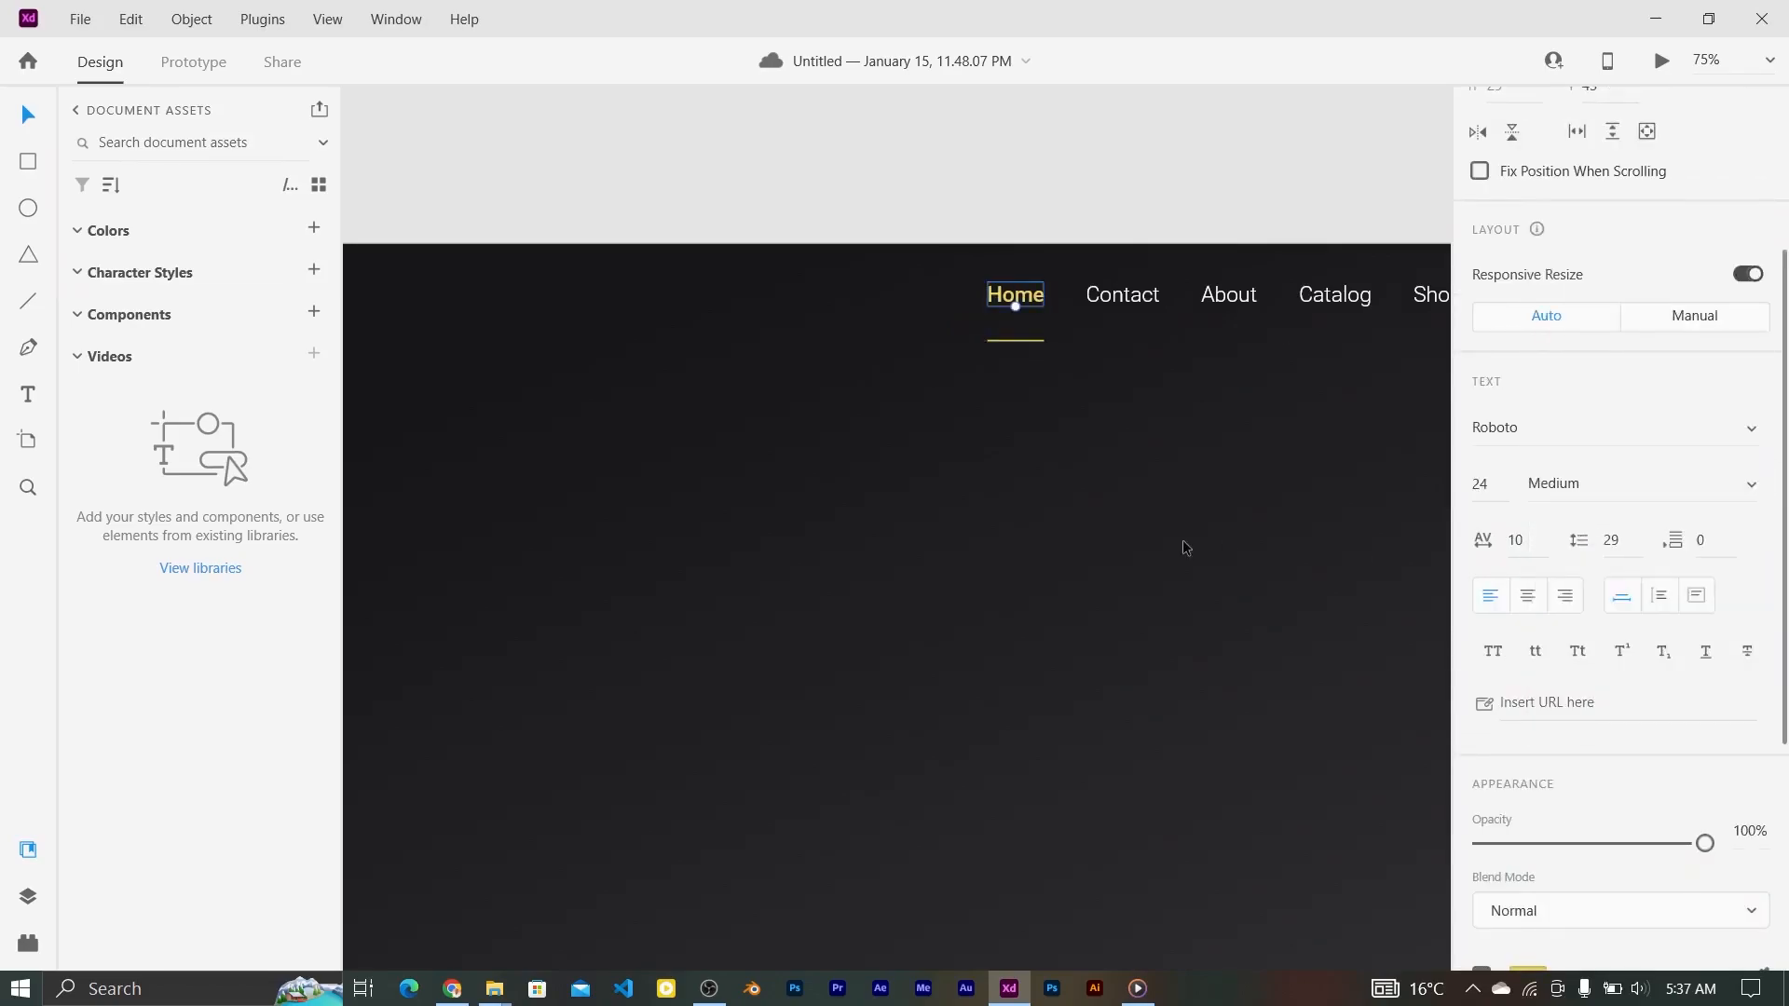
key("ctrl+0")
left_click(972, 438)
Step: Raise the yellow underline's border size to 3
left_click_drag(972, 438, 559, 799)
left_click(973, 311)
left_click(1569, 921)
type("3")
key("Return")
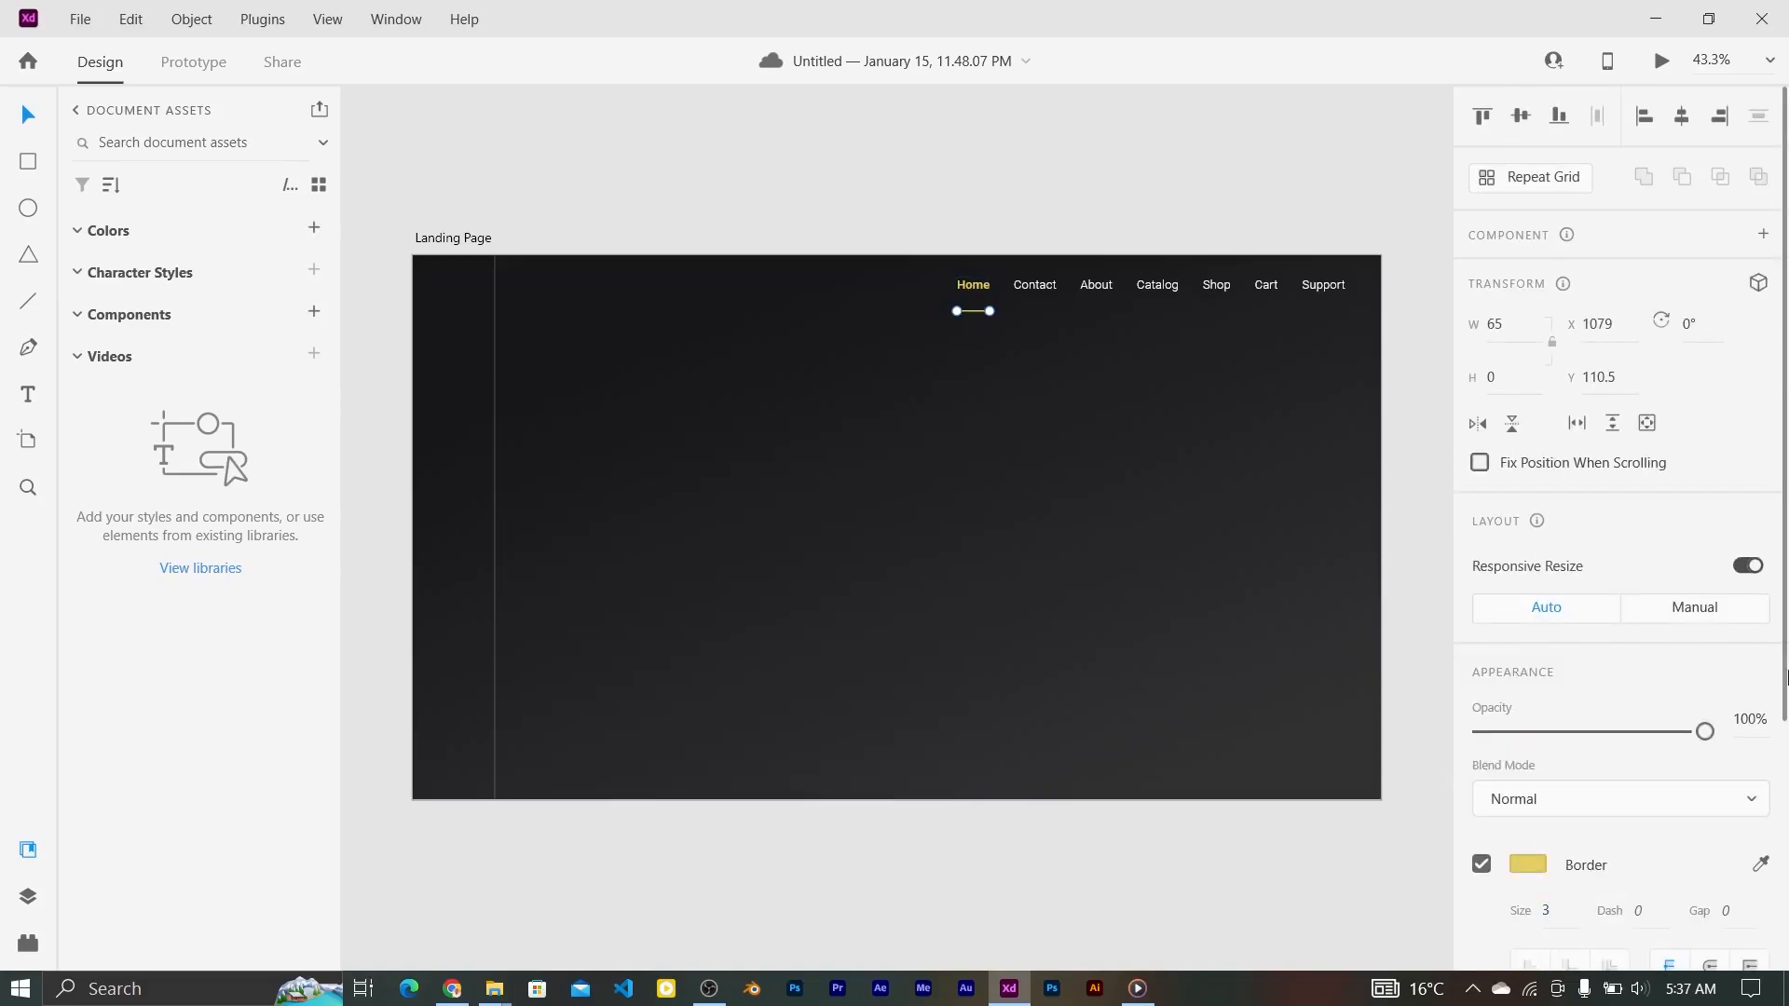
left_click(1075, 567)
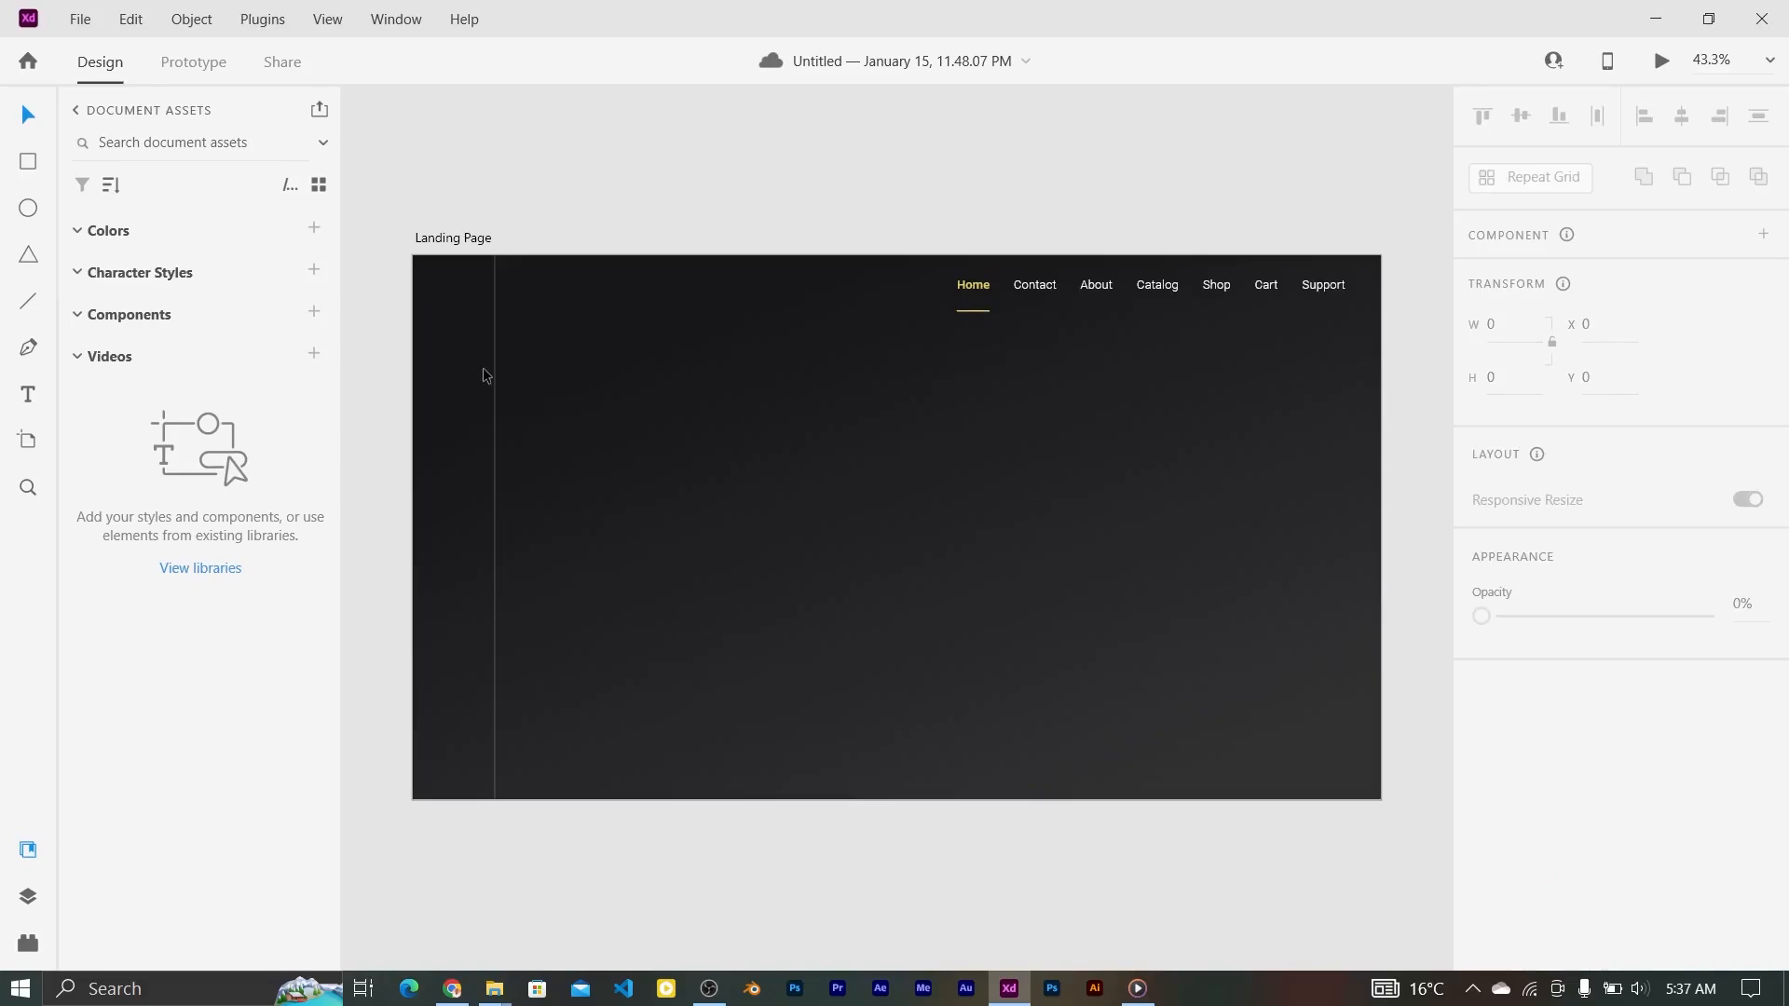
Step: Lighten the vertical line's border to #919191
left_click(493, 375)
left_click(1530, 868)
left_click_drag(1180, 735, 1177, 724)
left_click(786, 560)
Step: Drag the headphone photo from File Explorer onto the artboard, rotating, enlarging and placing it right
mouse_move(495, 990)
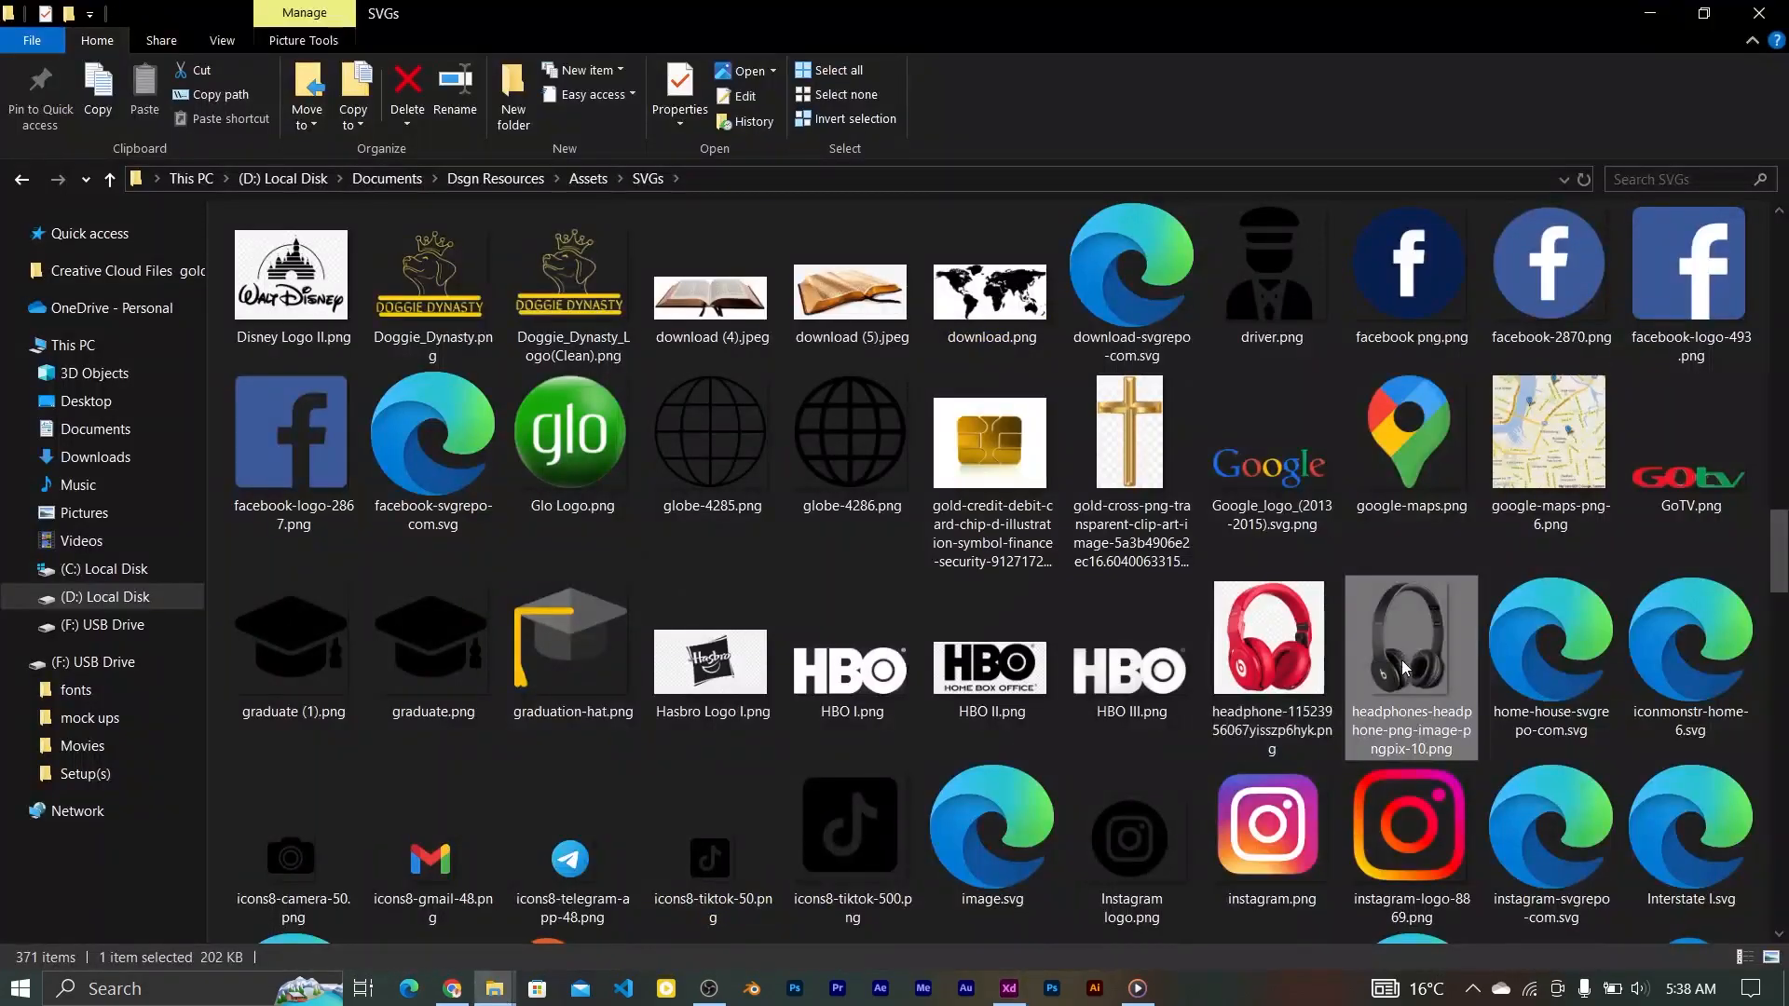
left_click_drag(1410, 689, 688, 545)
left_click_drag(882, 596, 773, 394)
left_click_drag(830, 340, 795, 377)
left_click(1076, 565)
left_click_drag(748, 551, 1216, 564)
left_click_drag(1249, 386, 1268, 360)
left_click_drag(1236, 584, 1244, 619)
left_click(611, 177)
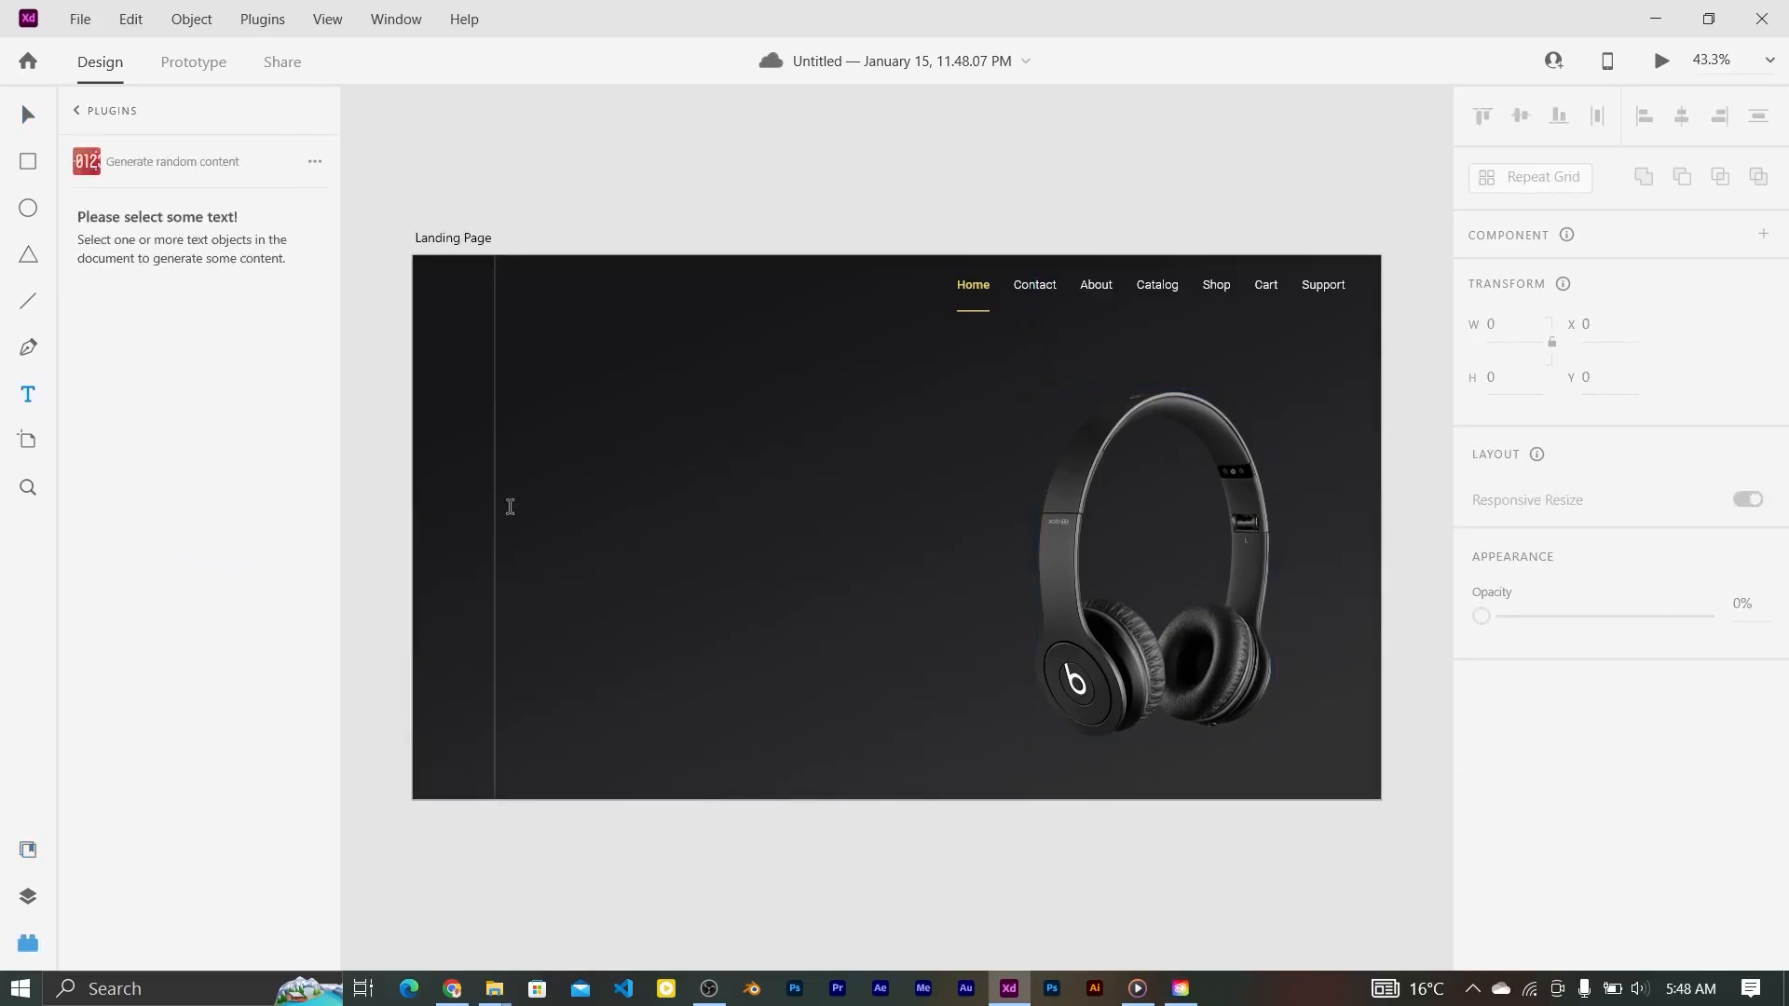
Step: Add a narrow text box left of the headphones reading 'Experience audio like never before with our cutting-edge sound technology.'
left_click_drag(534, 443, 899, 612)
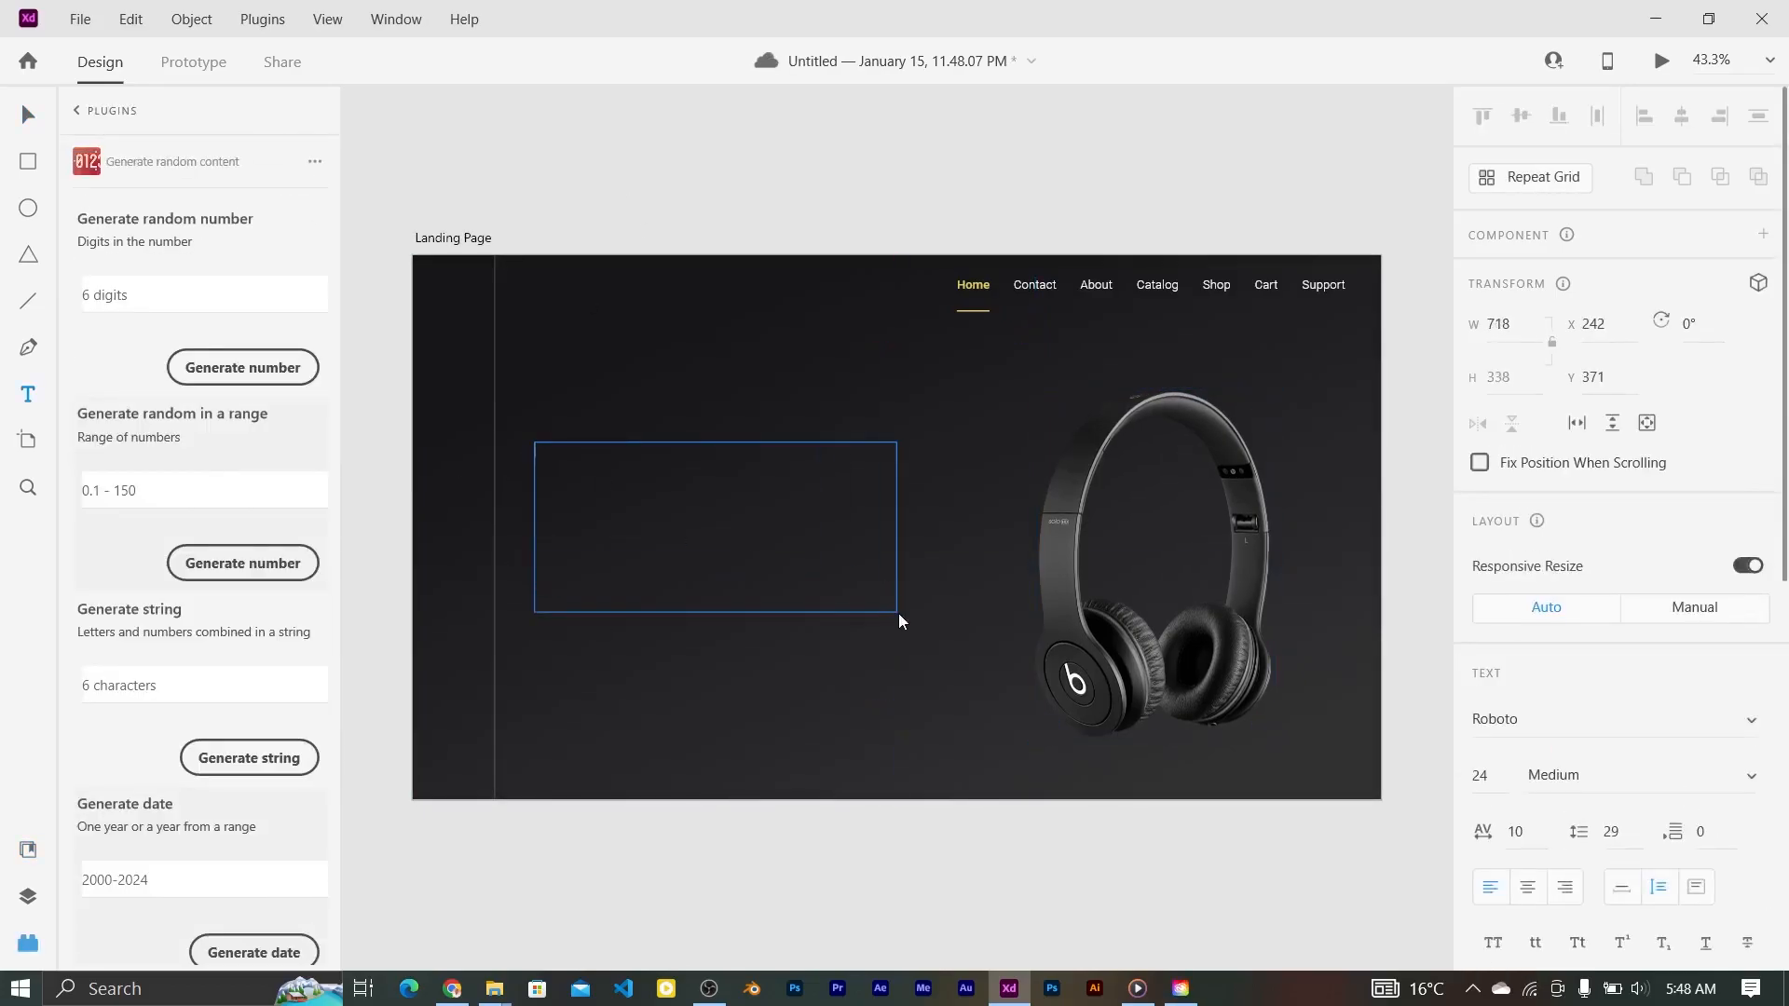
type("Experience")
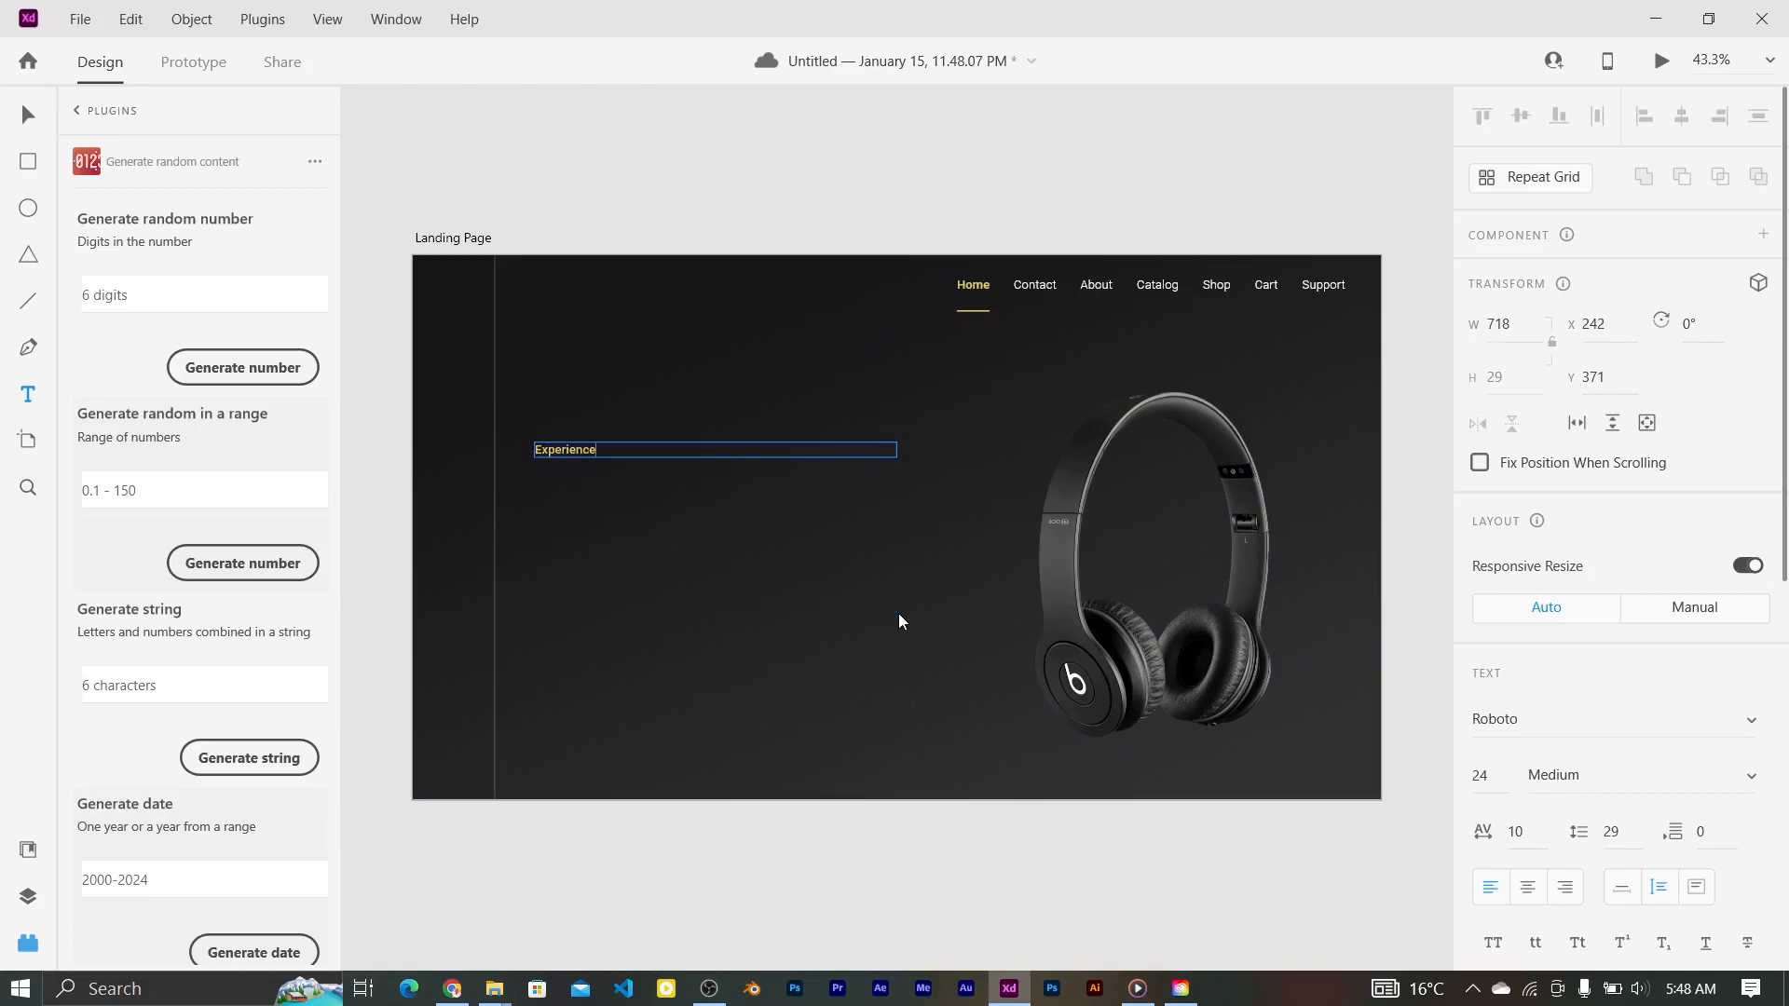
type(" audio like never before with our")
key("Return")
key("Escape")
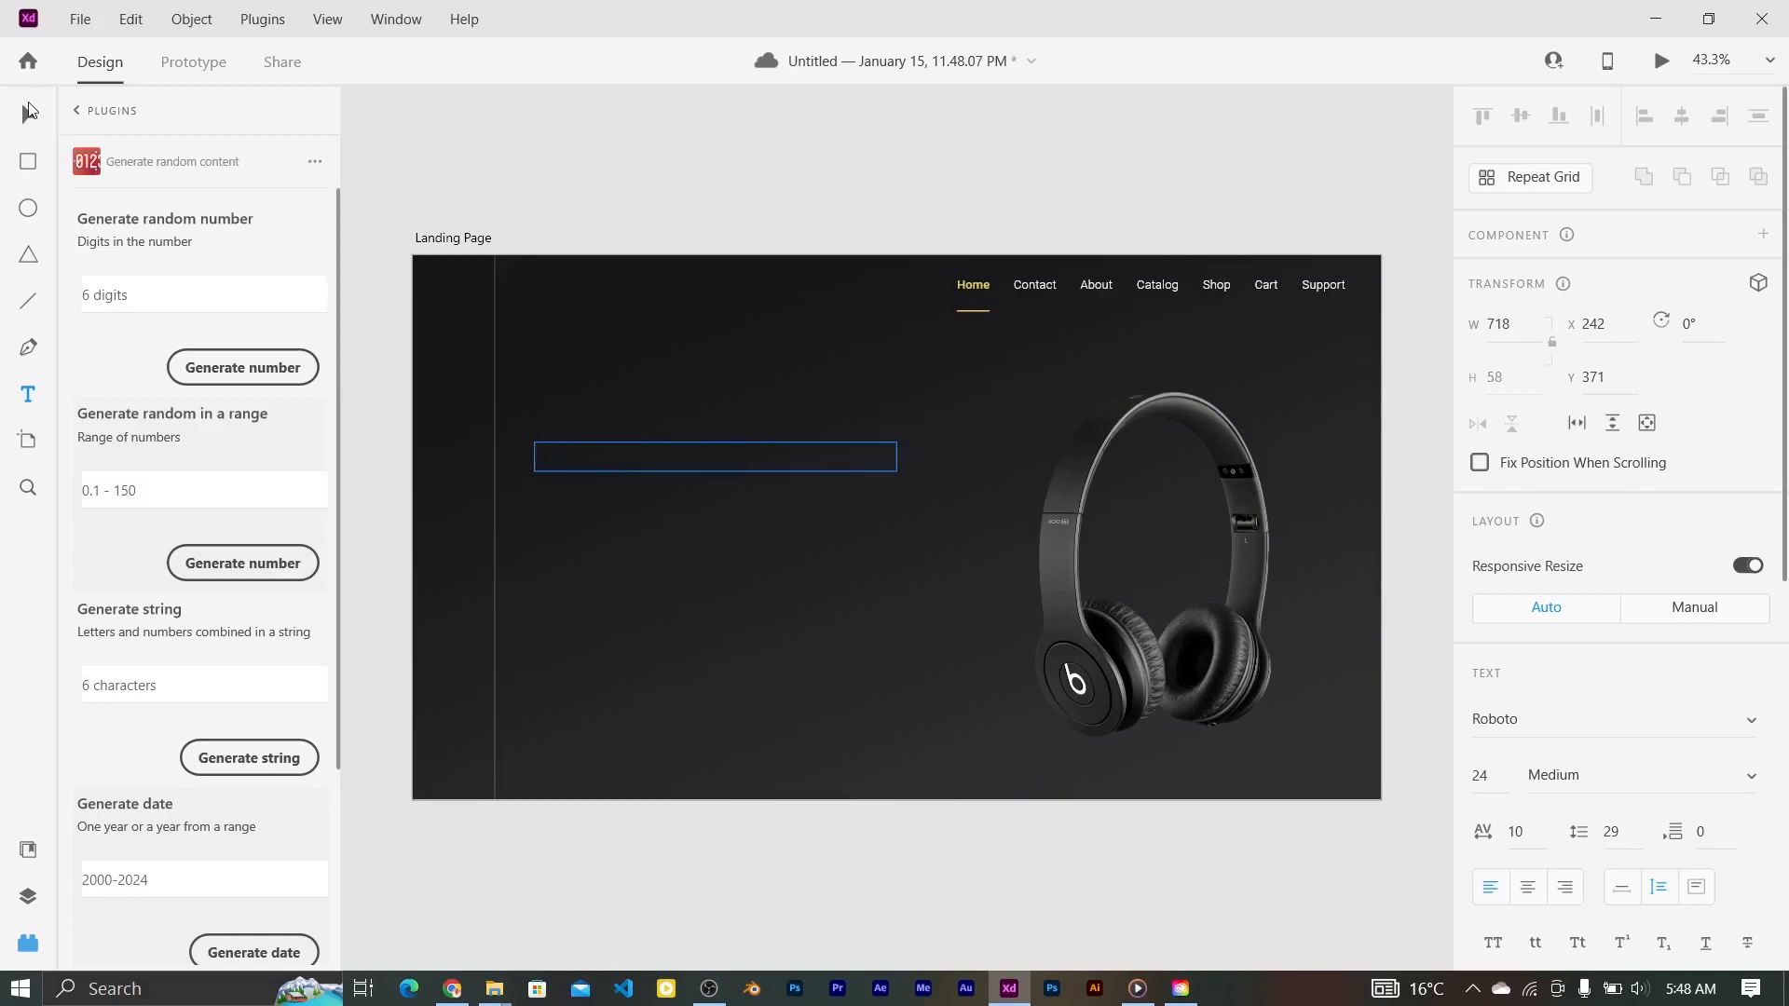
left_click_drag(896, 457, 845, 457)
double_click(769, 453)
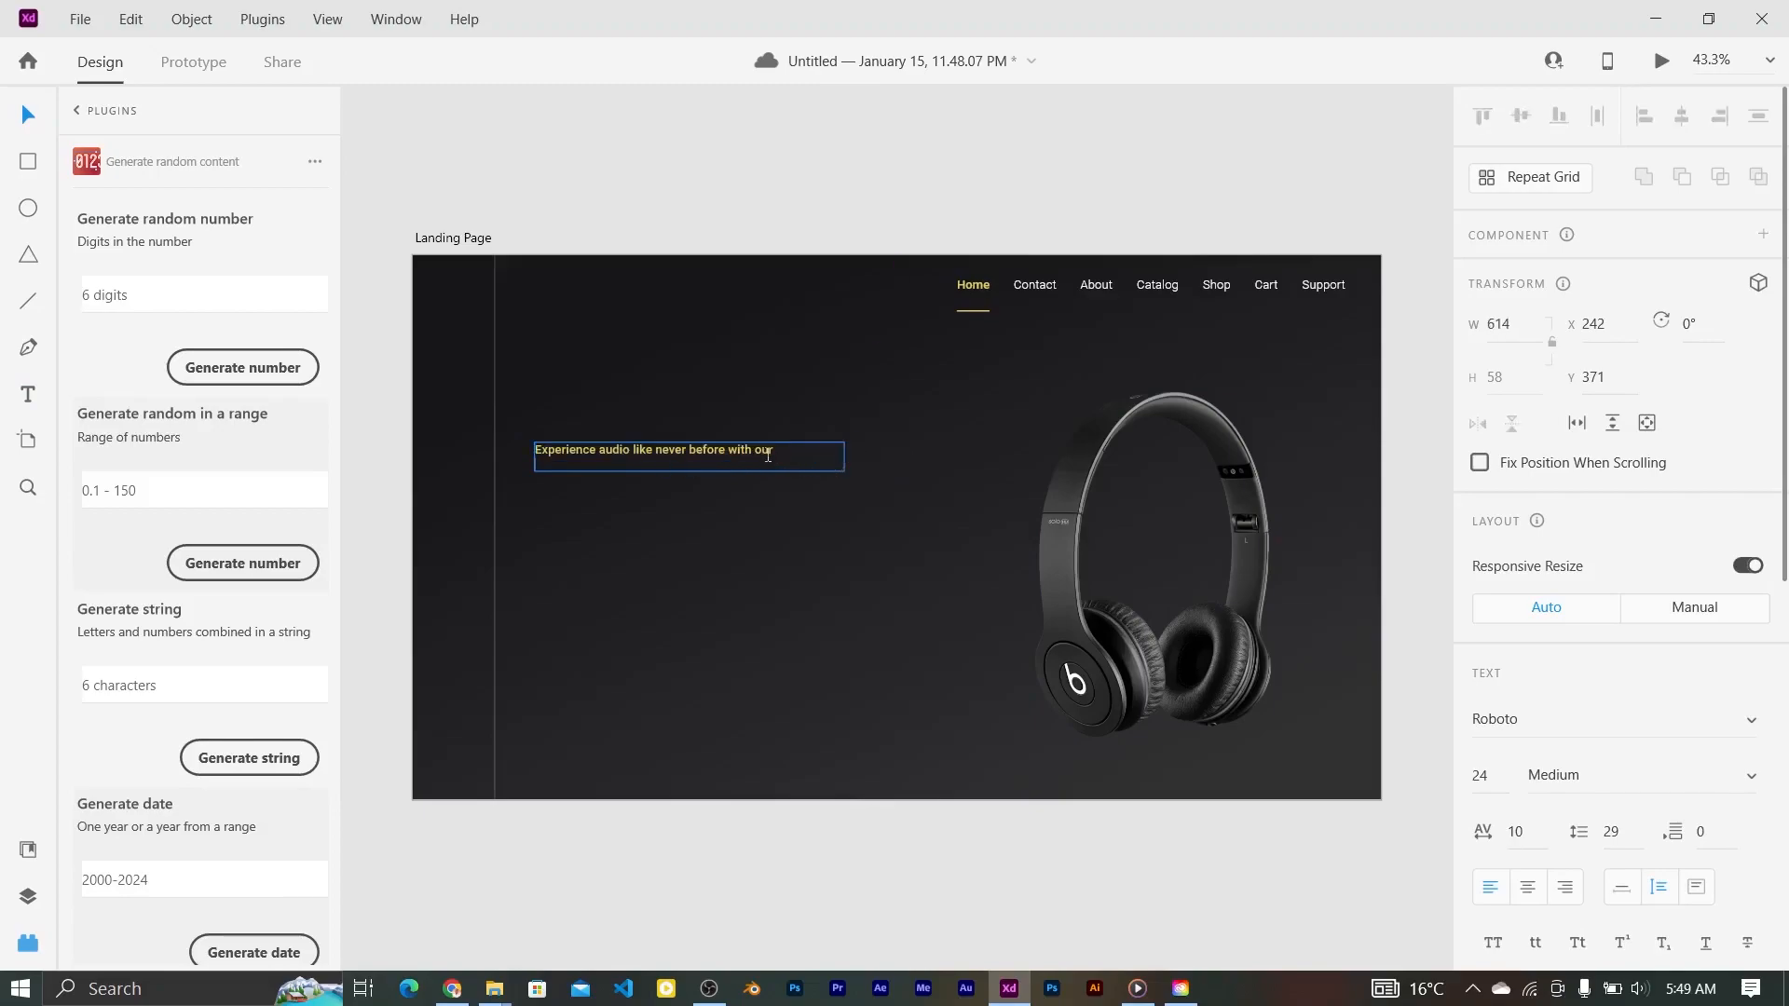
type("cutting-edge sound technology.")
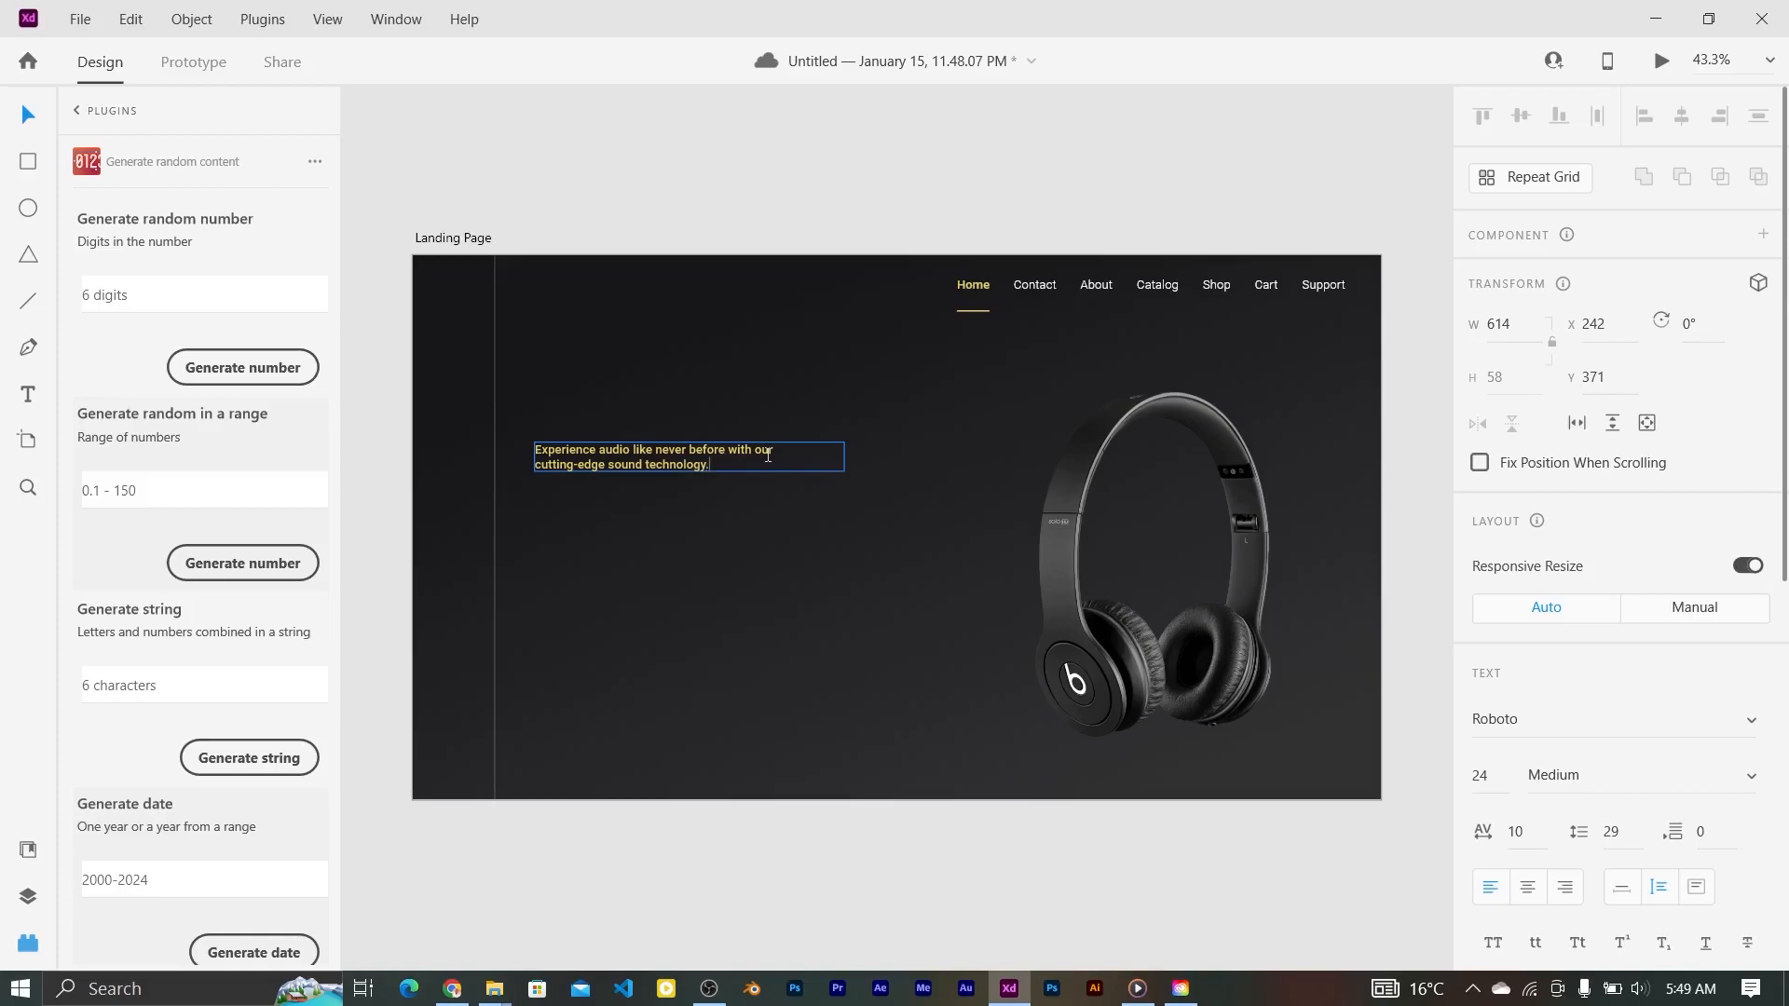
Step: Set the headline to font size 40 with a white #FFFFFF fill
key("ctrl+a")
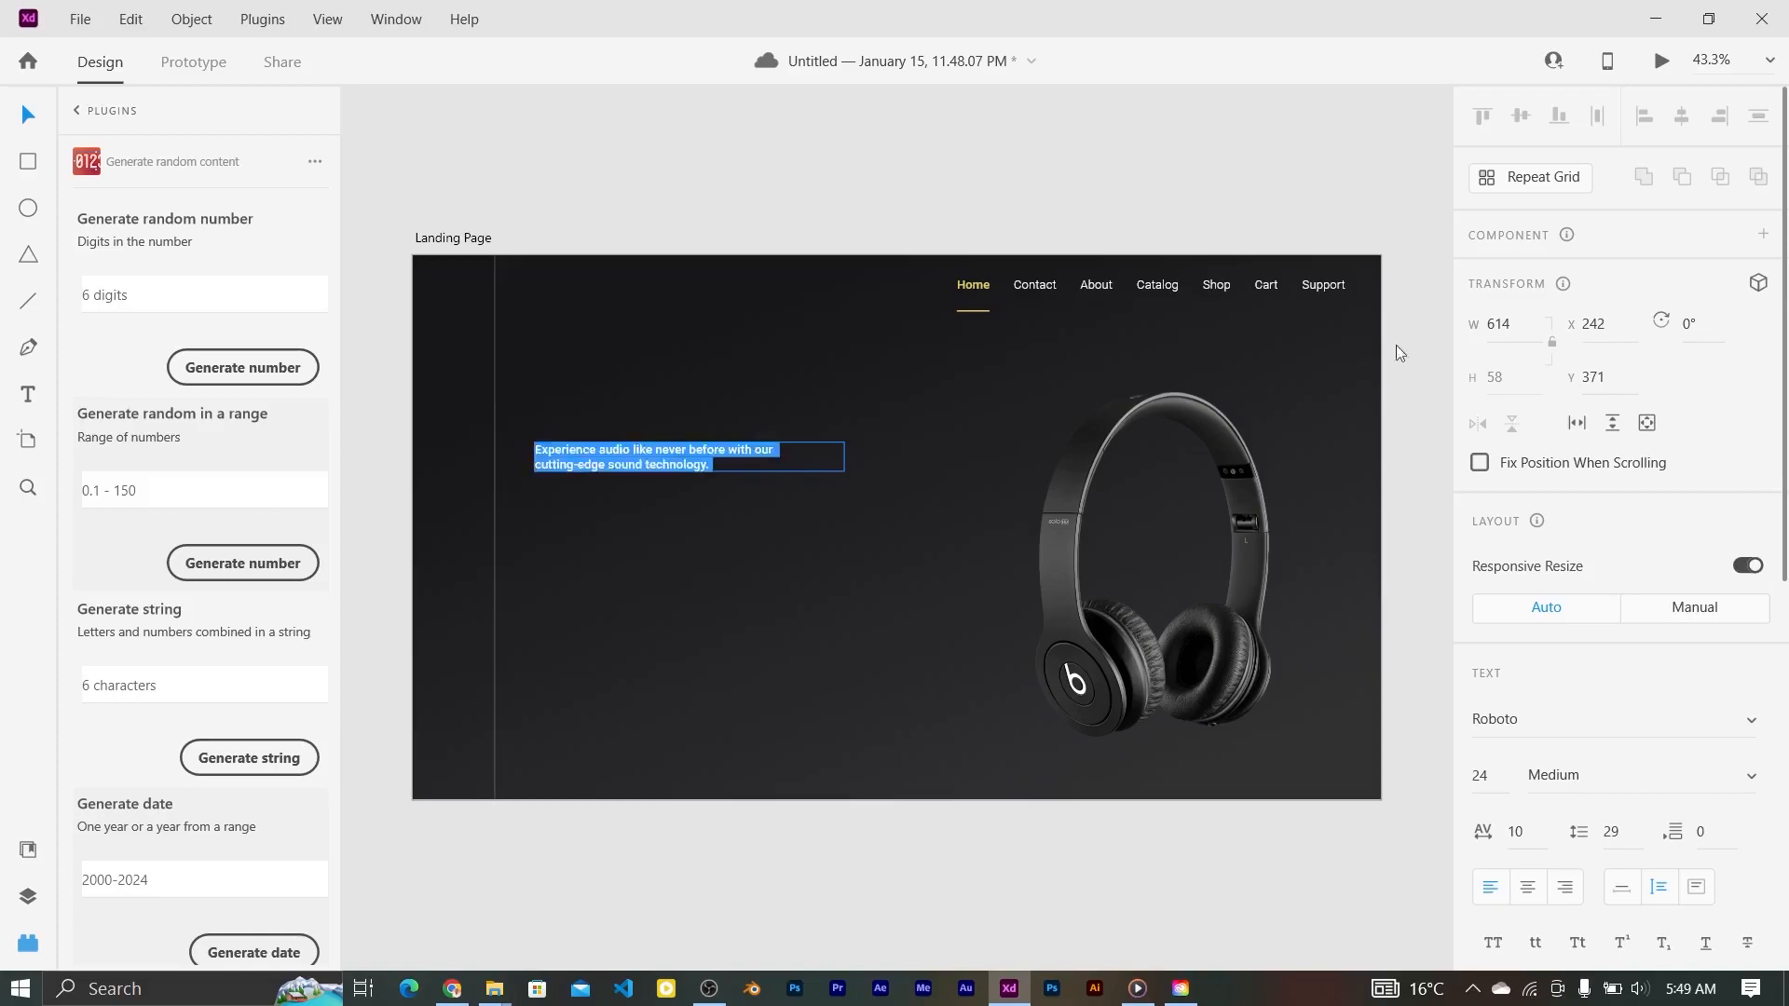
left_click(1484, 775)
type("40")
key("Return")
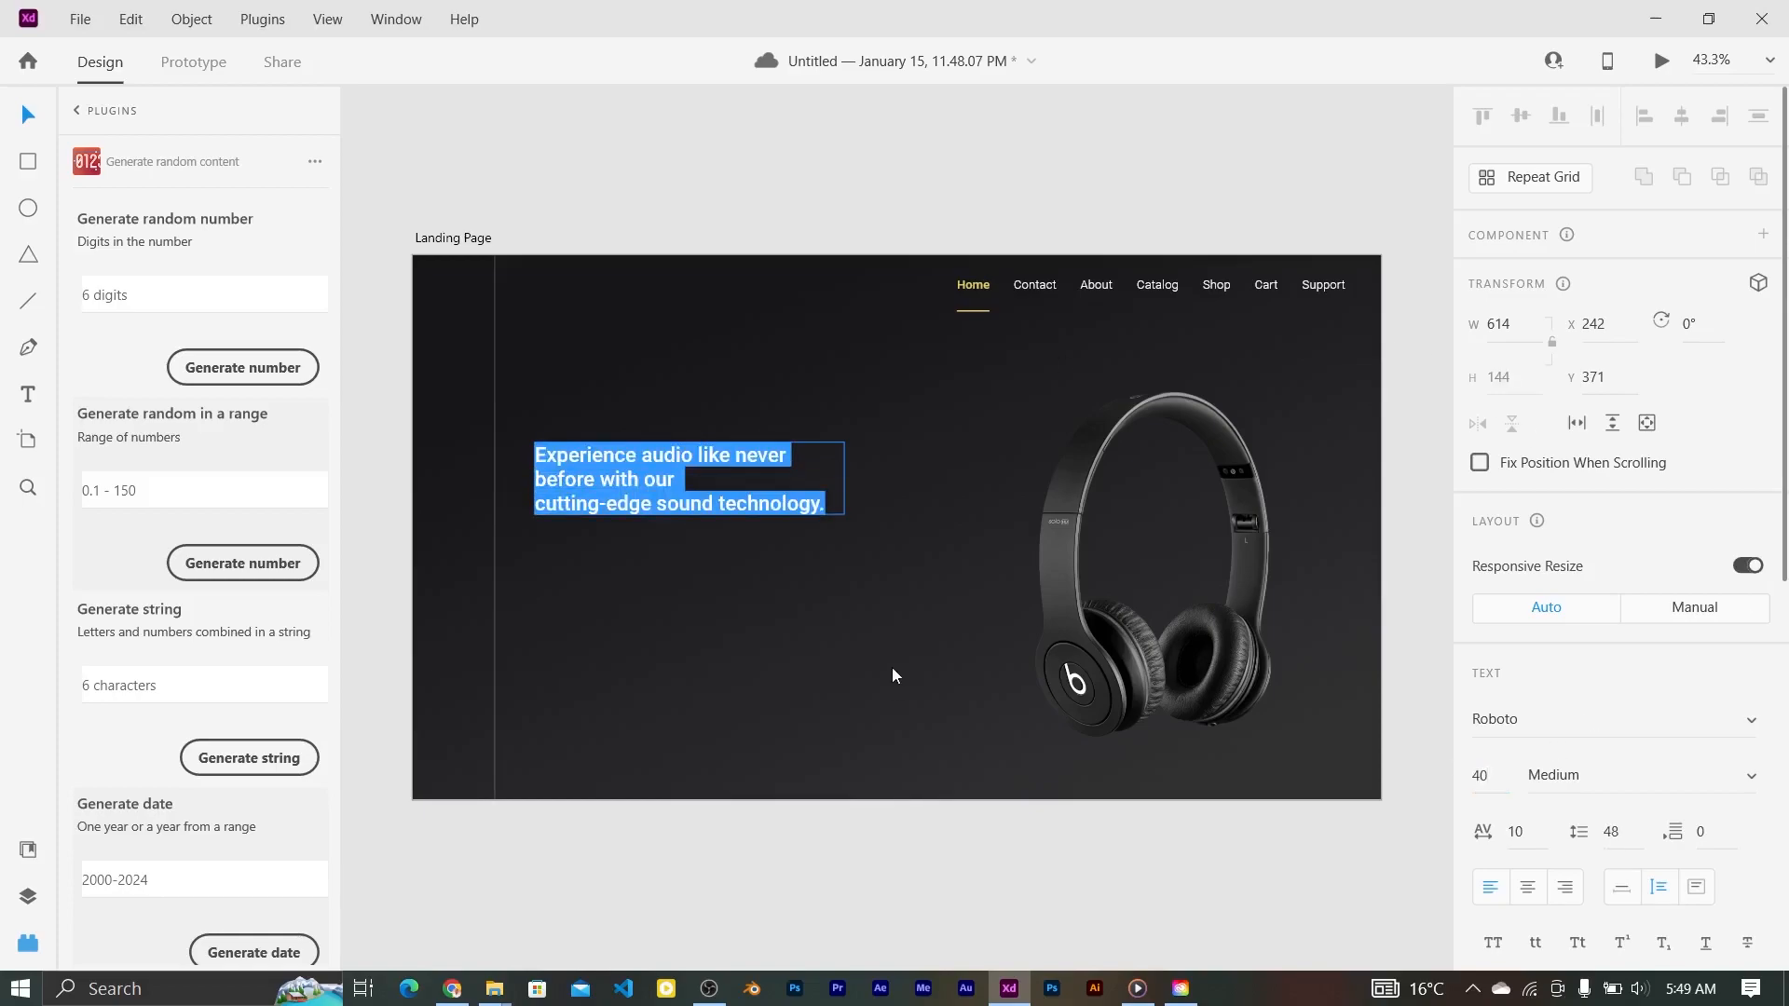
scroll(1646, 718, "down", 7)
left_click(1527, 572)
left_click_drag(1266, 475, 1137, 399)
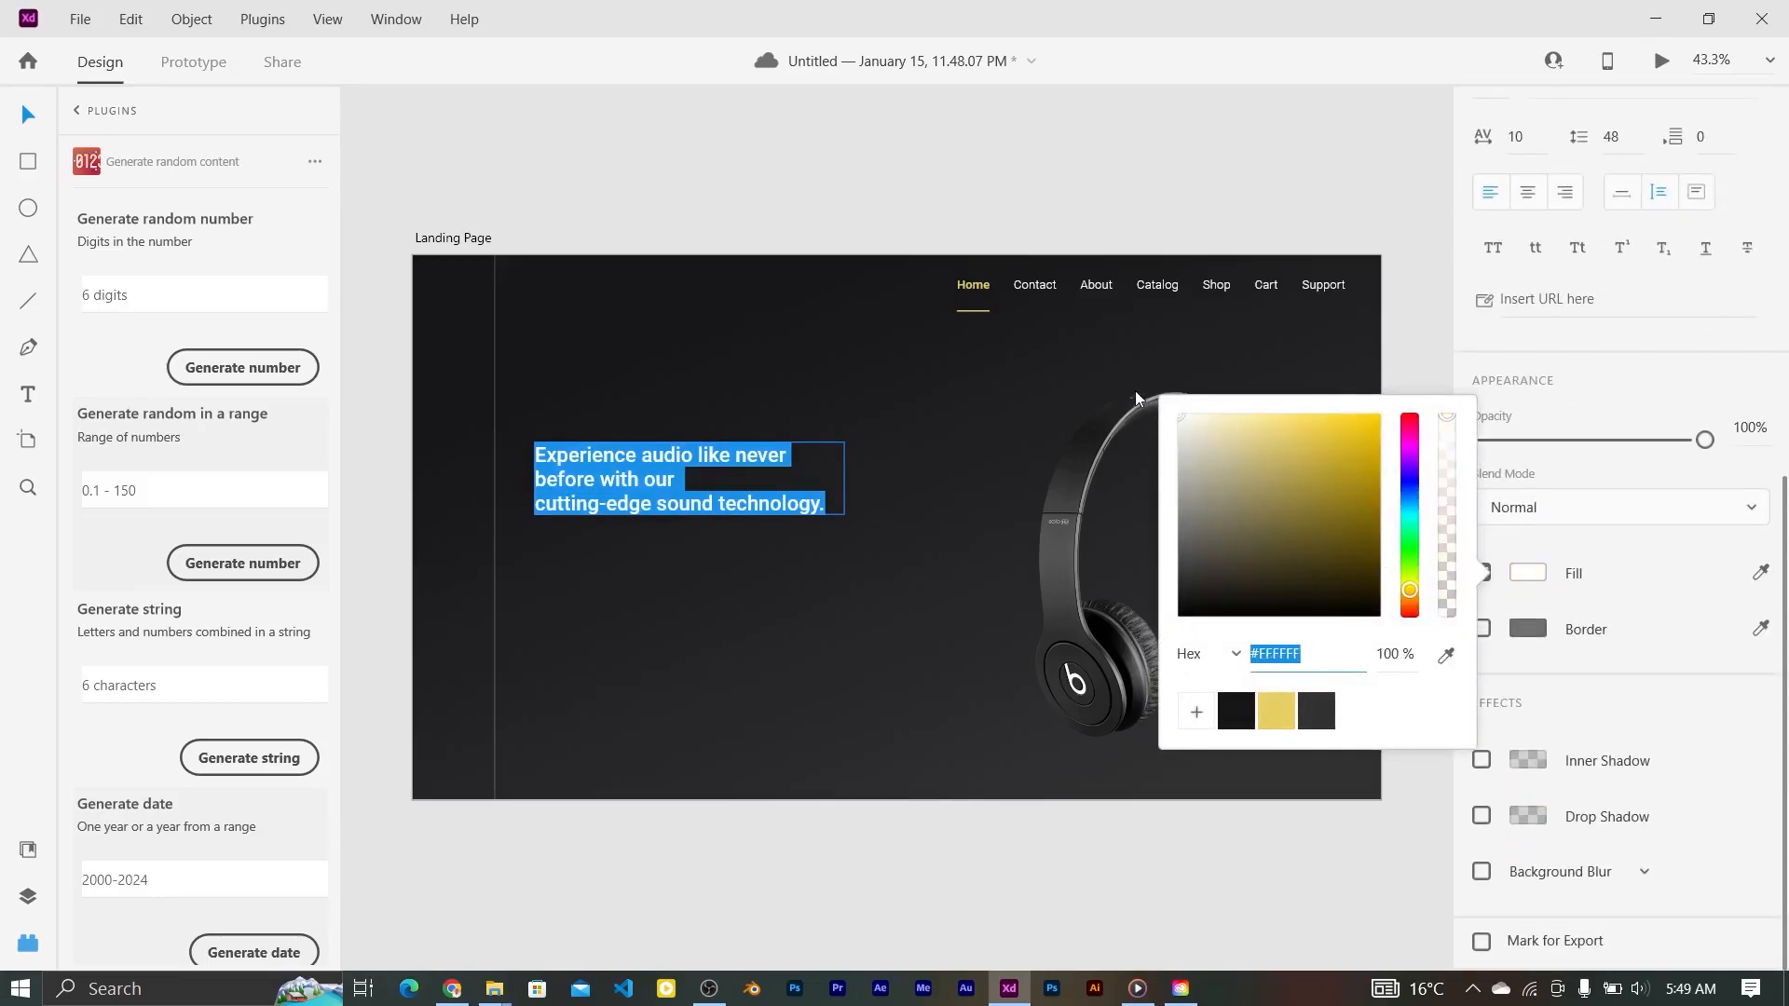
key("Escape")
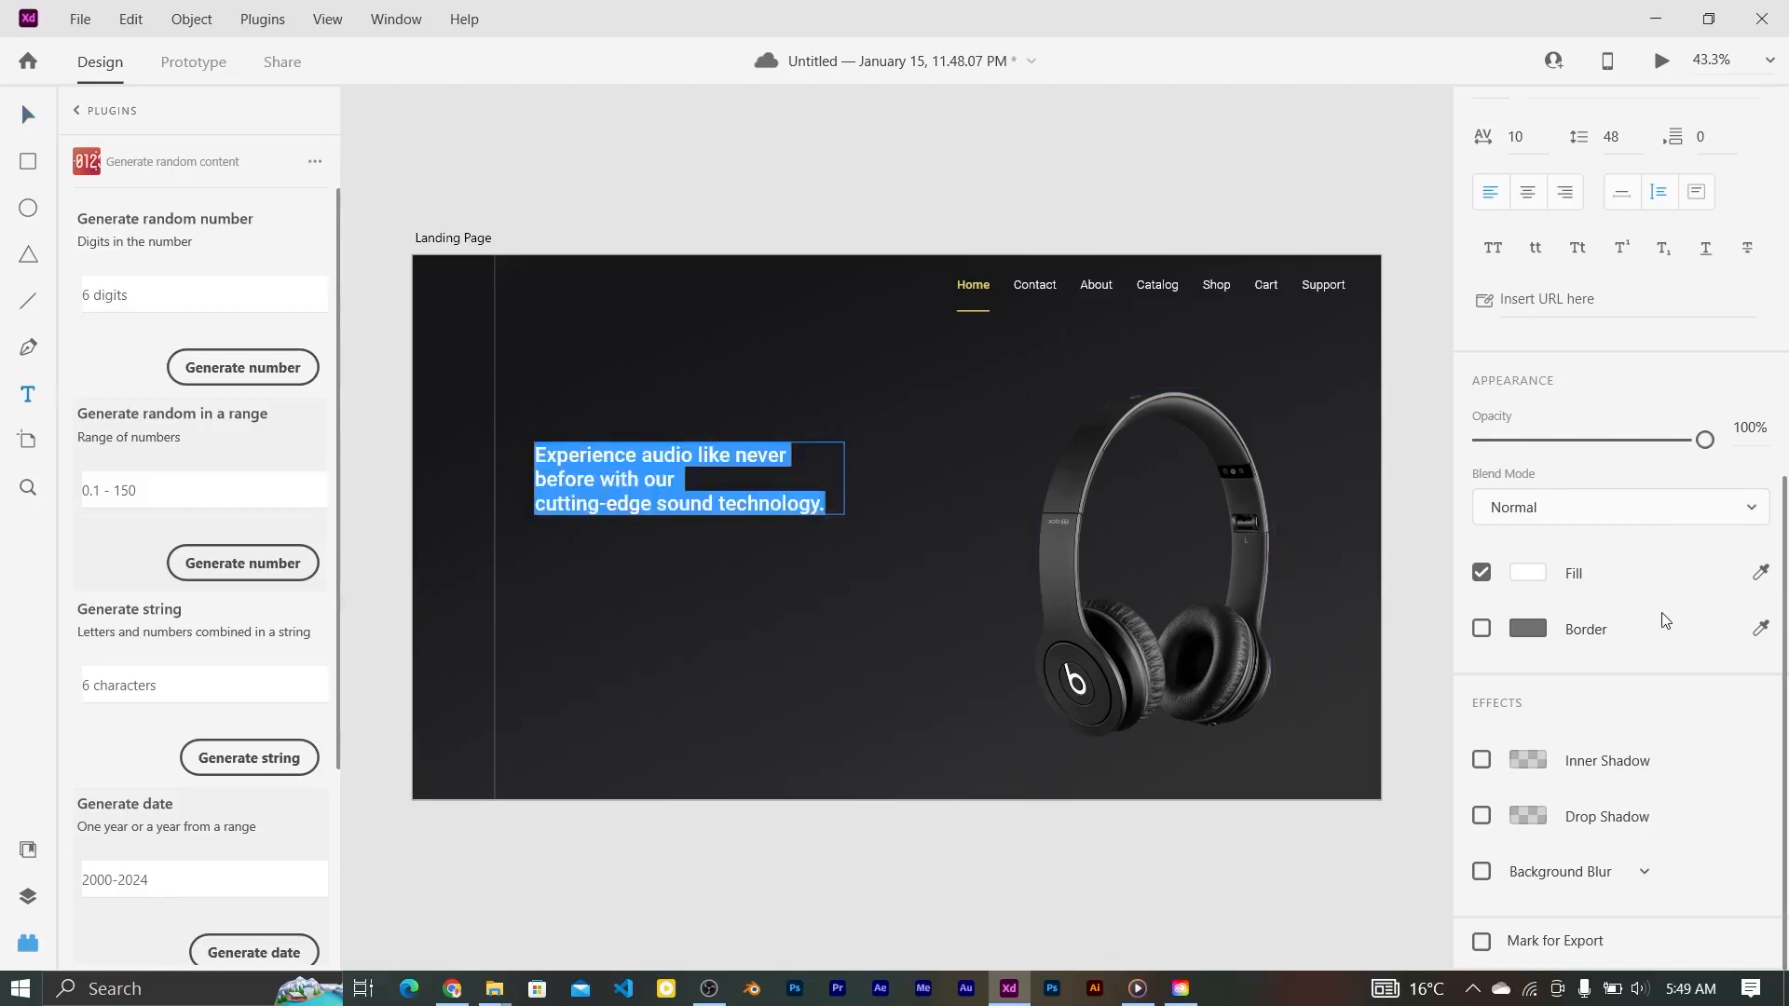
Step: Change the headline font to Mostra Nuova and widen its text box
scroll(1621, 559, "up", 5)
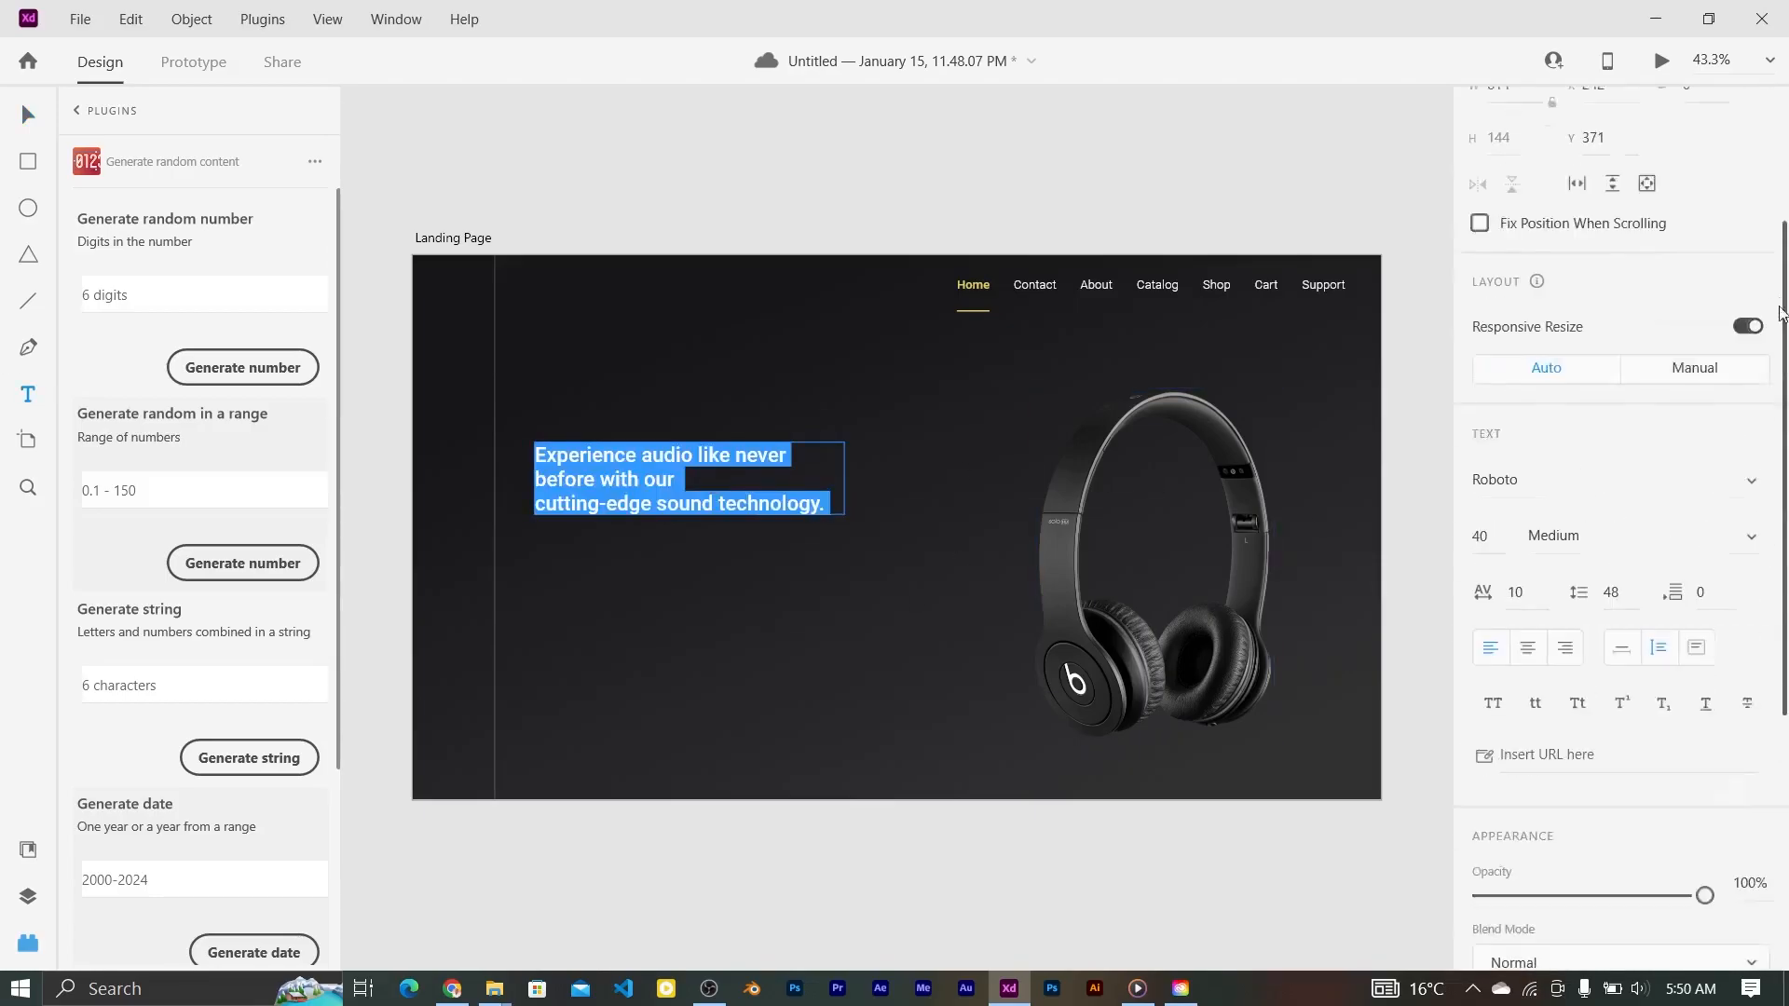
left_click(1626, 432)
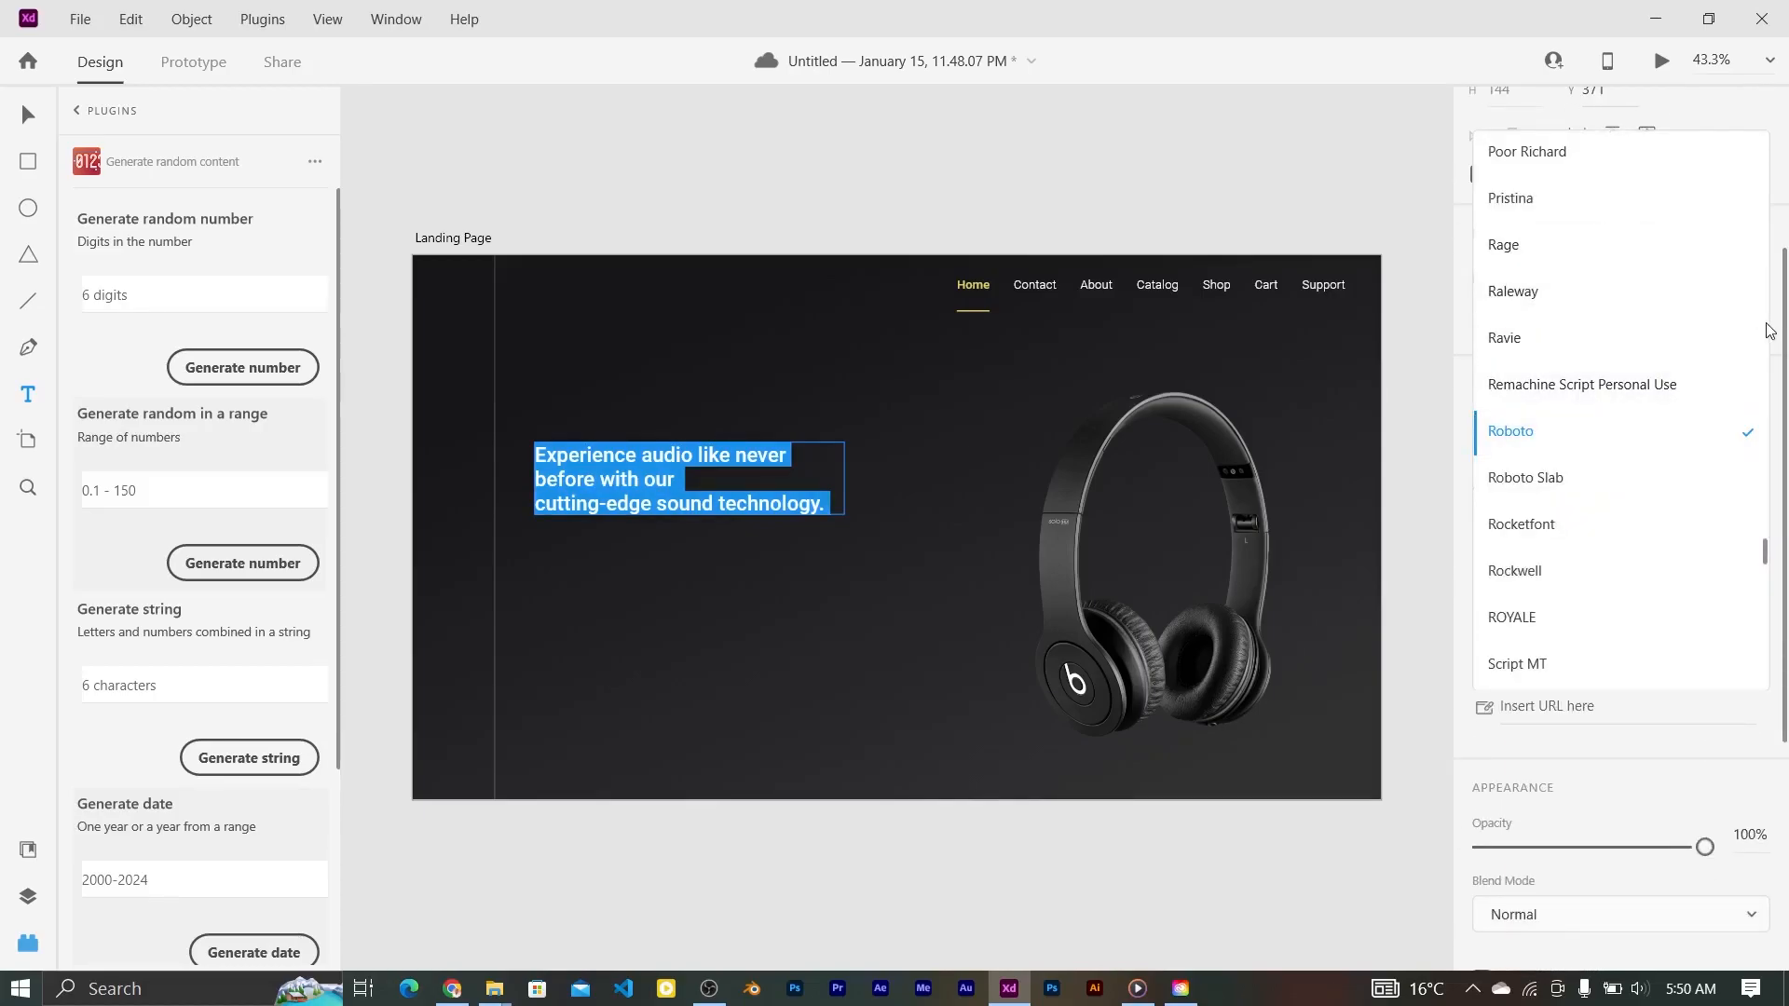
left_click_drag(1768, 553, 1786, 438)
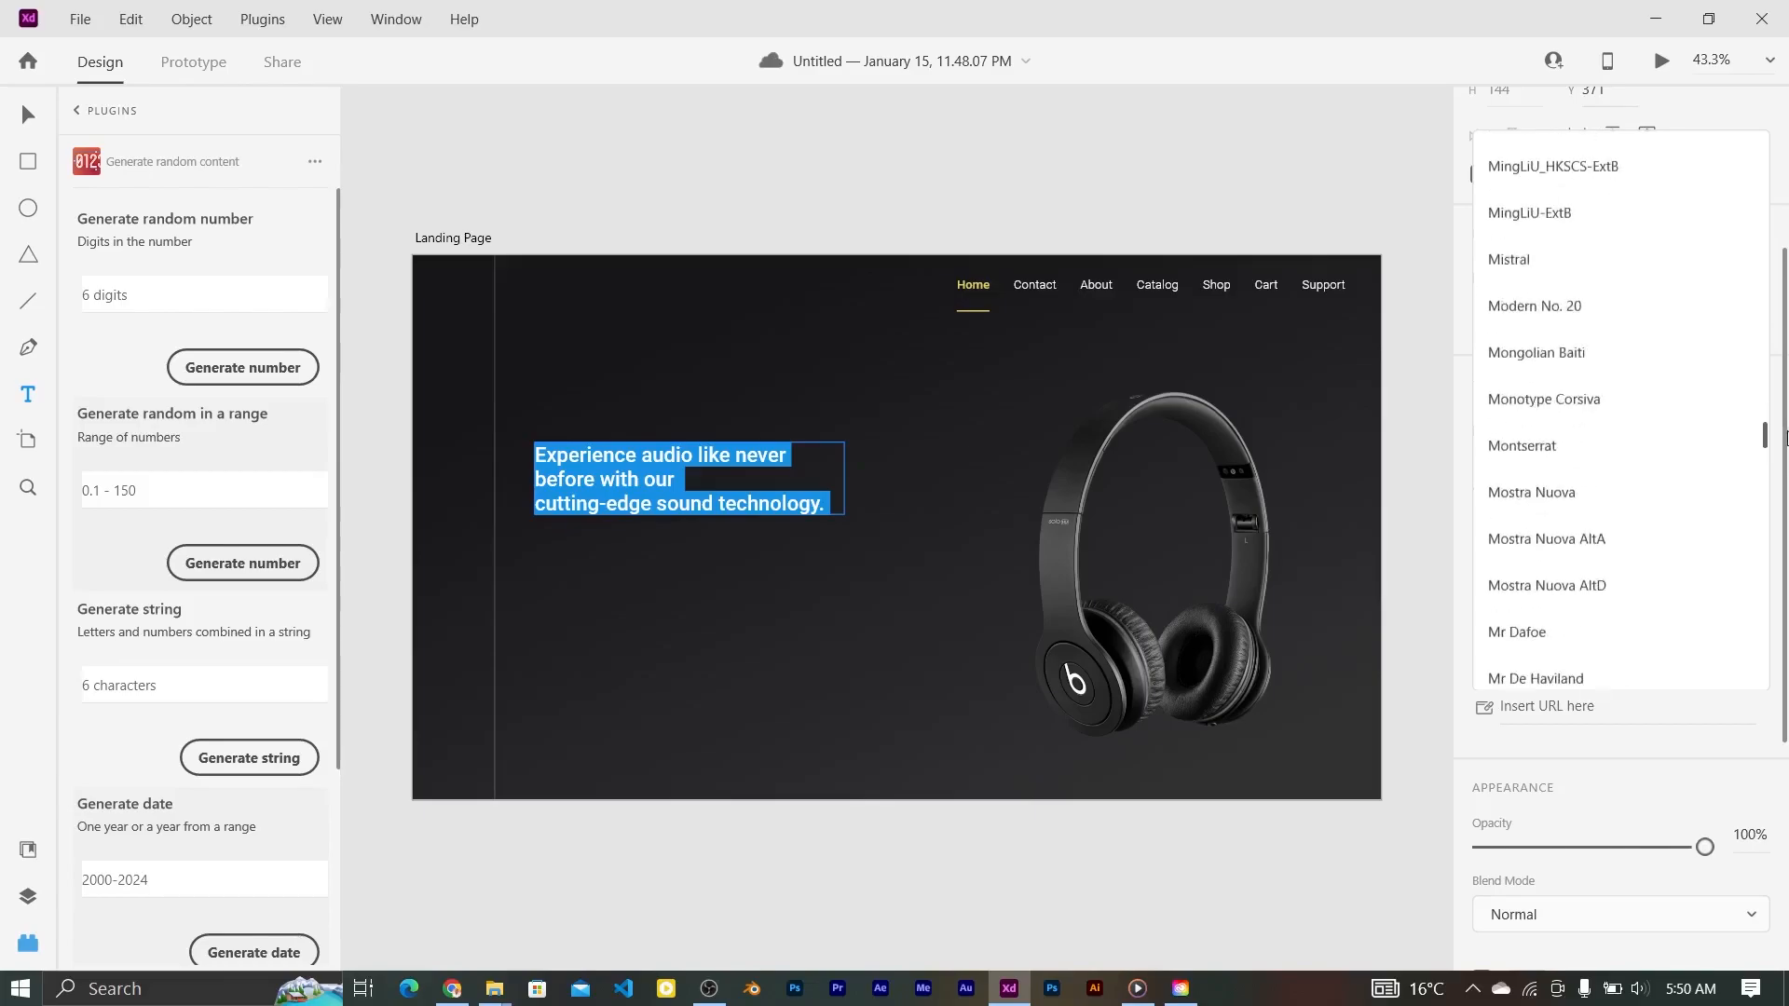
left_click(1584, 494)
left_click(610, 478)
key("Escape")
left_click_drag(844, 475, 887, 472)
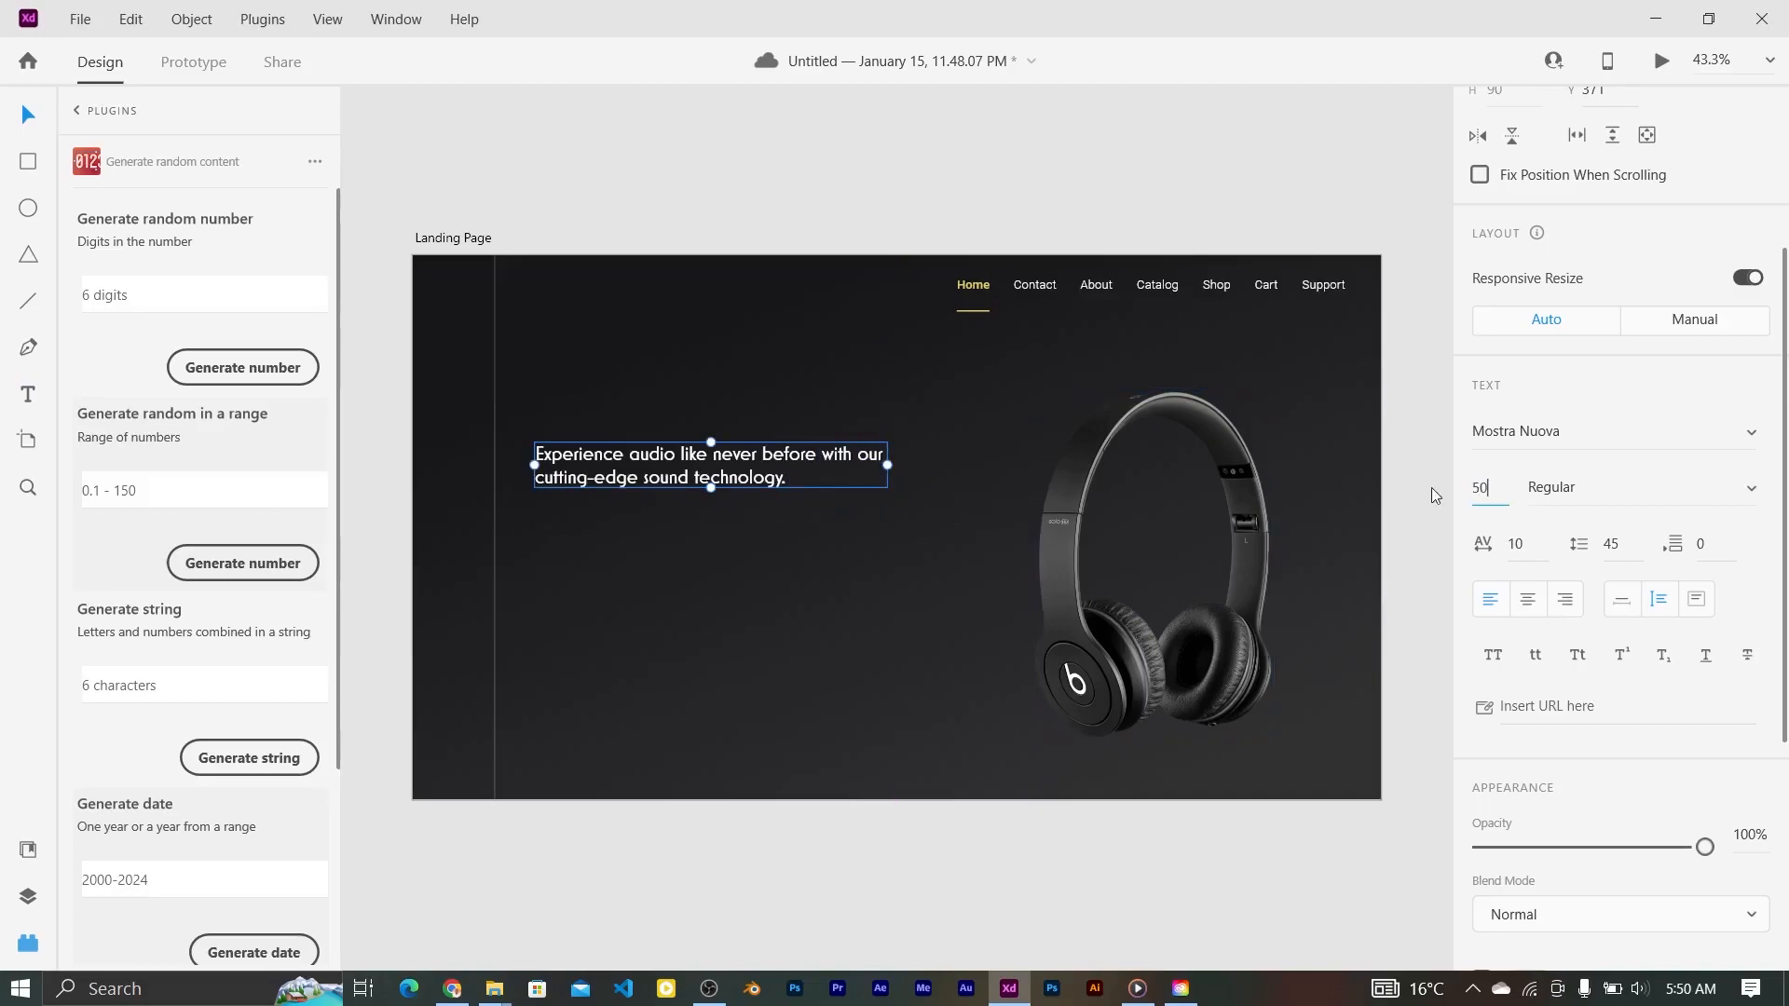
Step: Set the headline to size 50, remove the line break after 'with our', and narrow it
type("50")
key("Return")
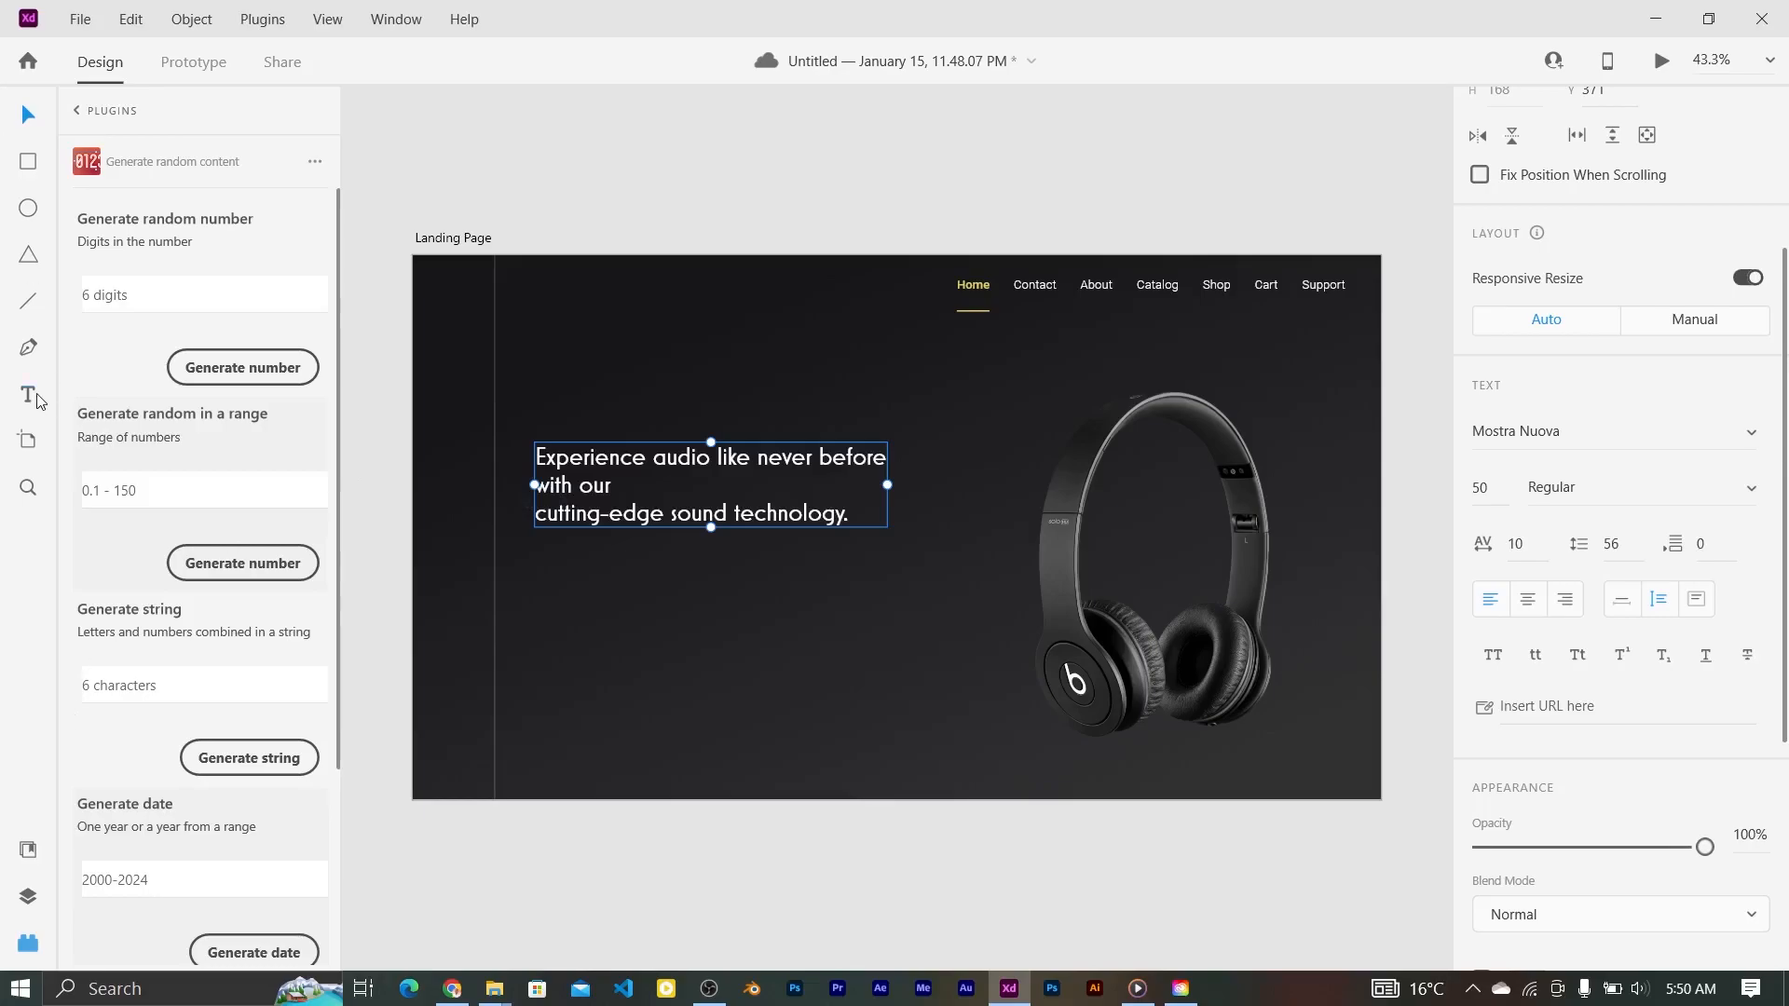
double_click(548, 492)
left_click(646, 498)
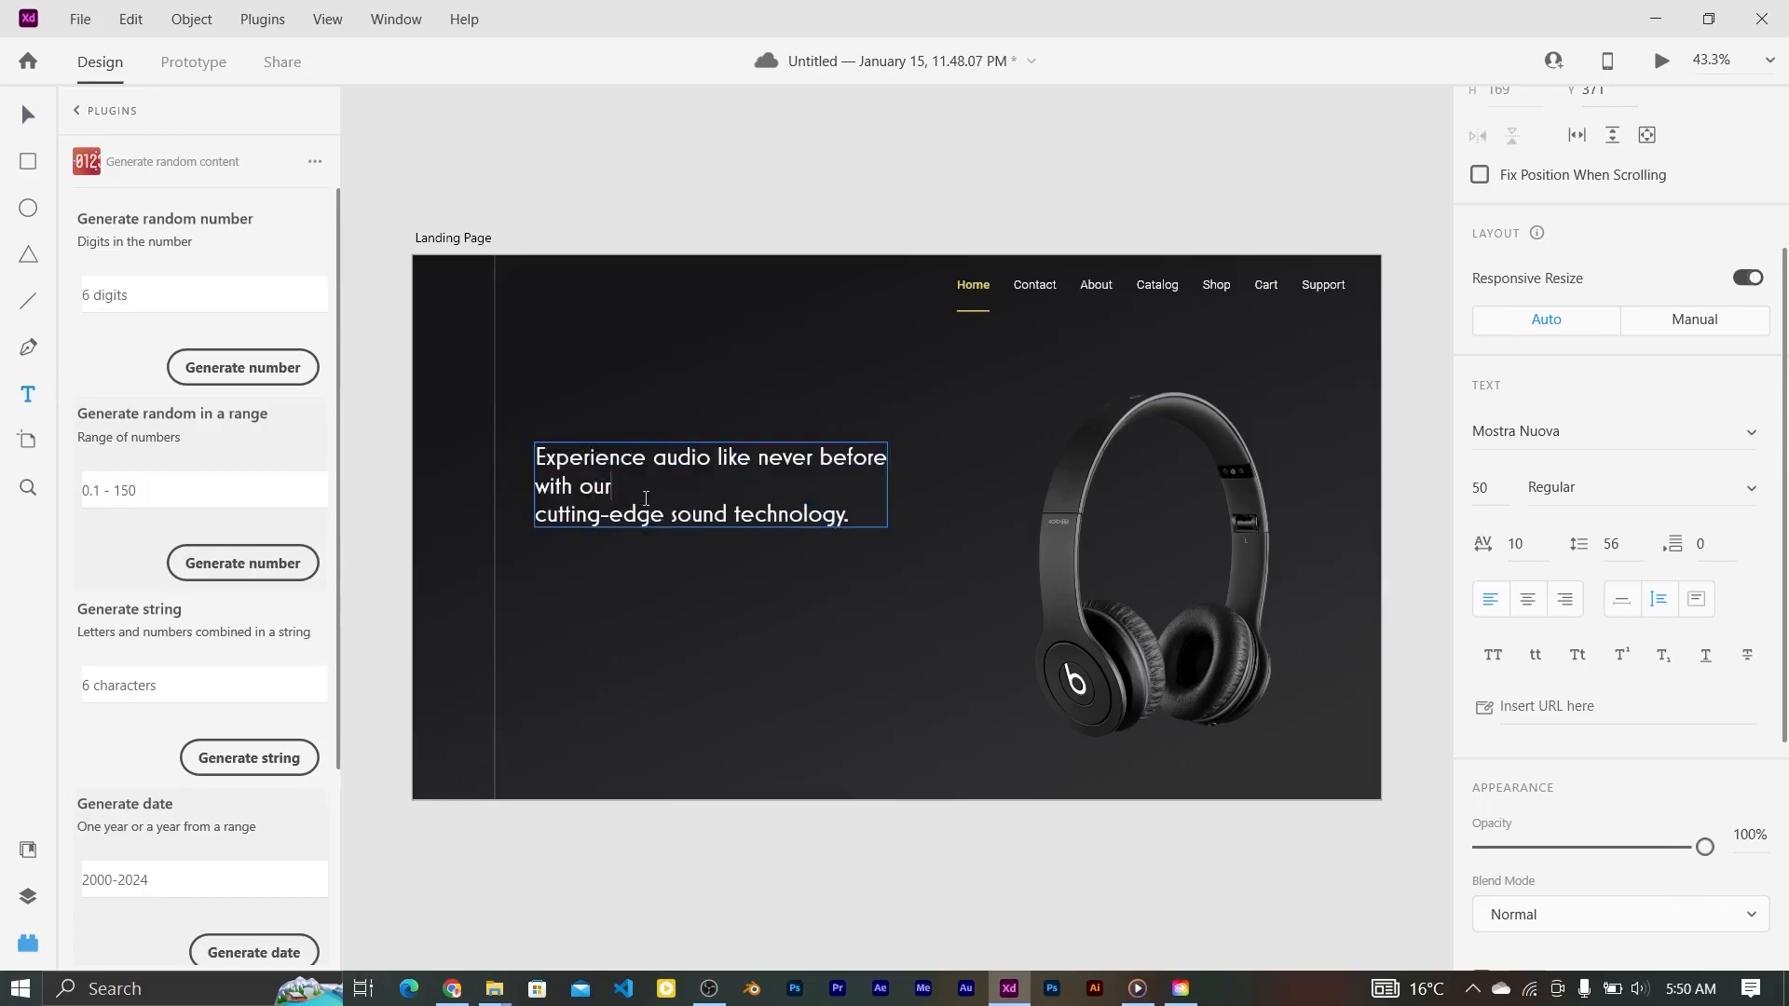
key("Delete")
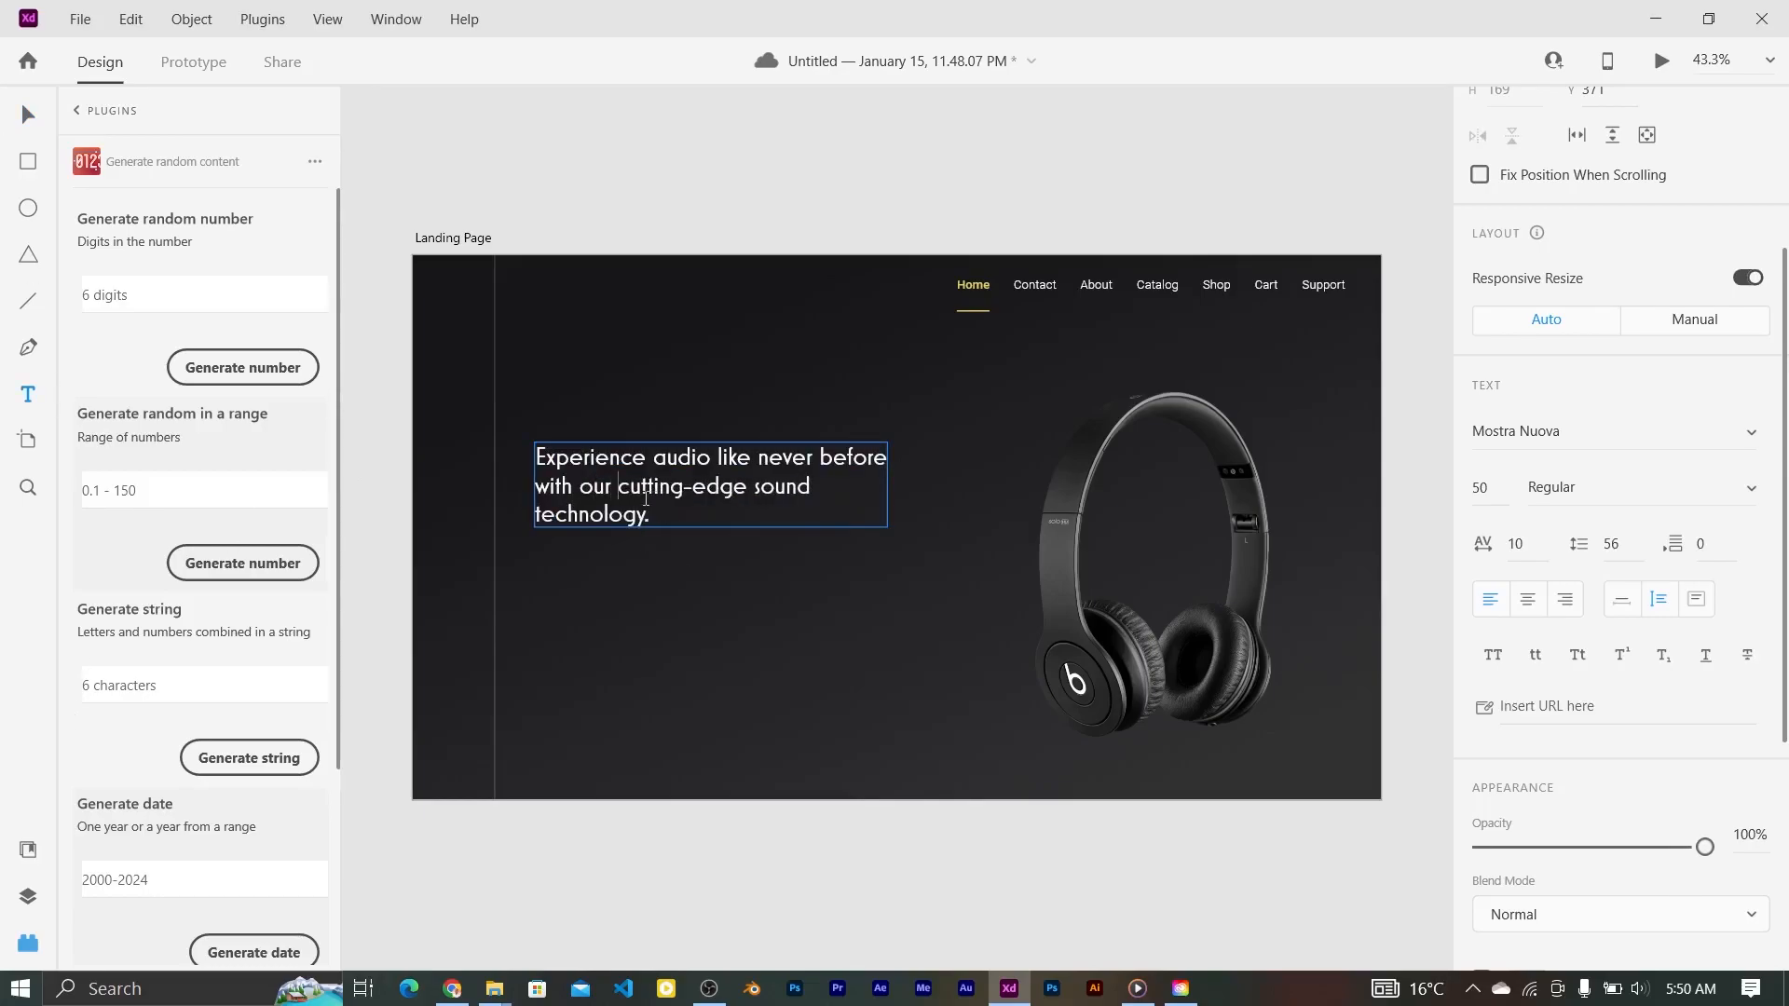
left_click(37, 115)
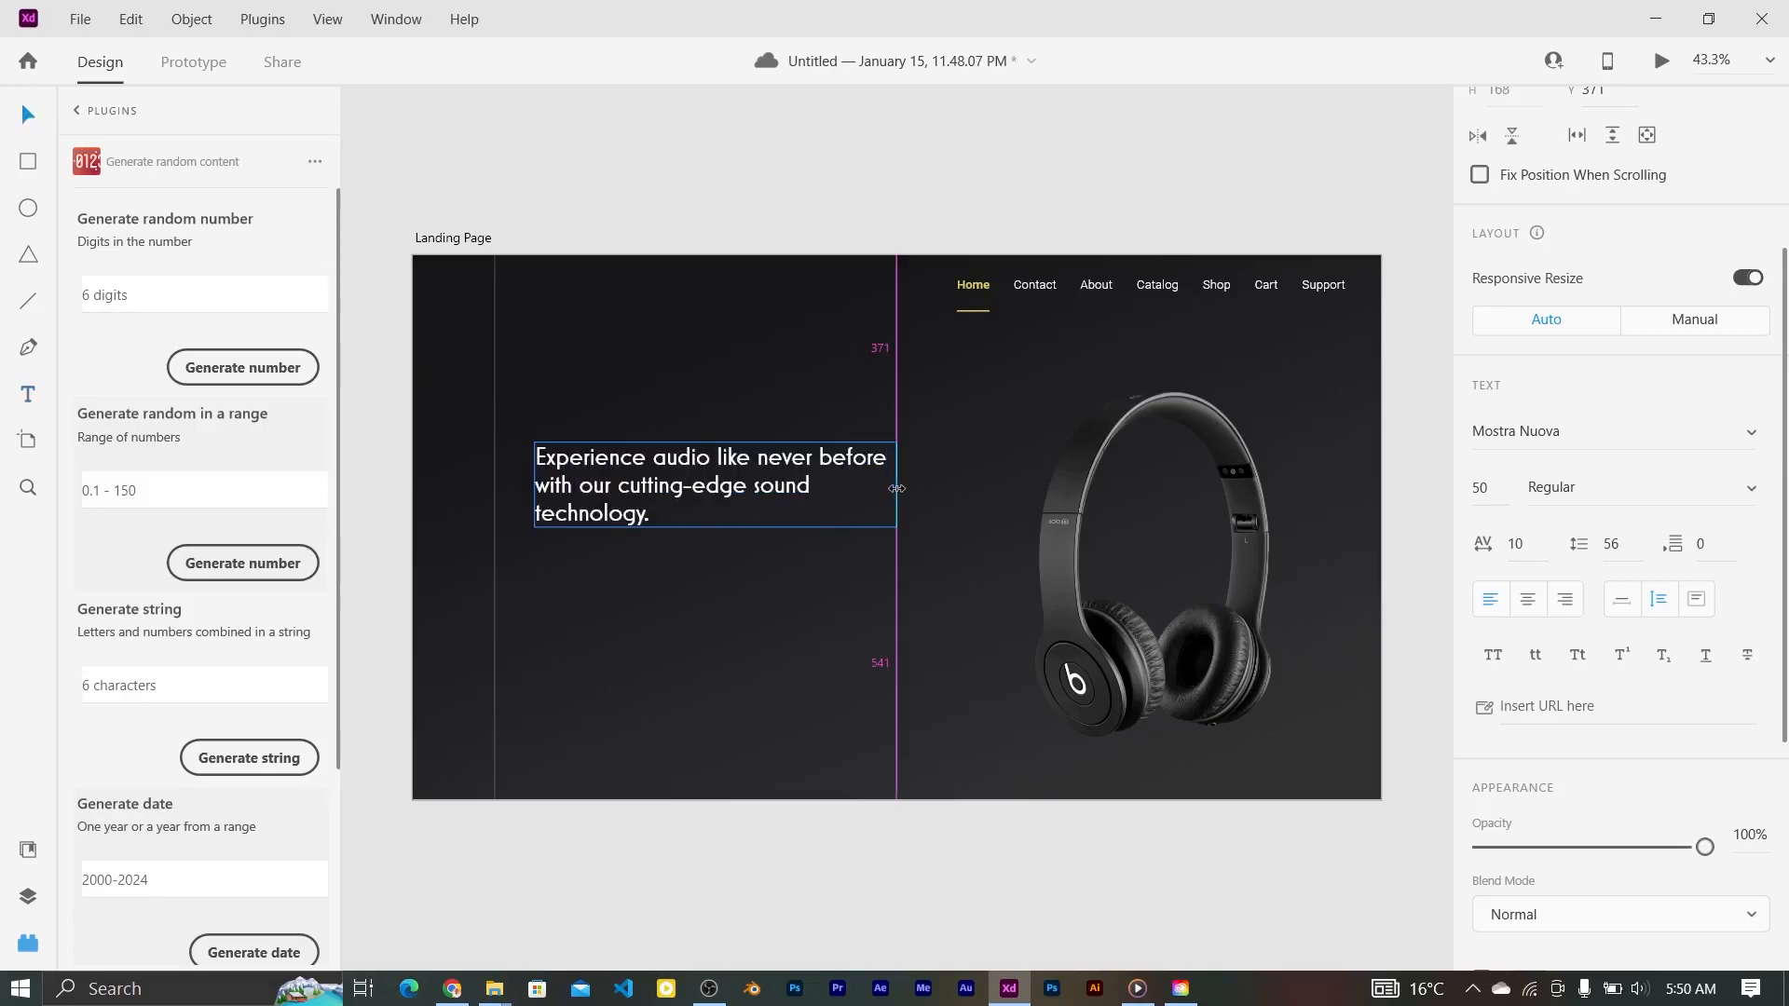
left_click_drag(914, 489, 866, 487)
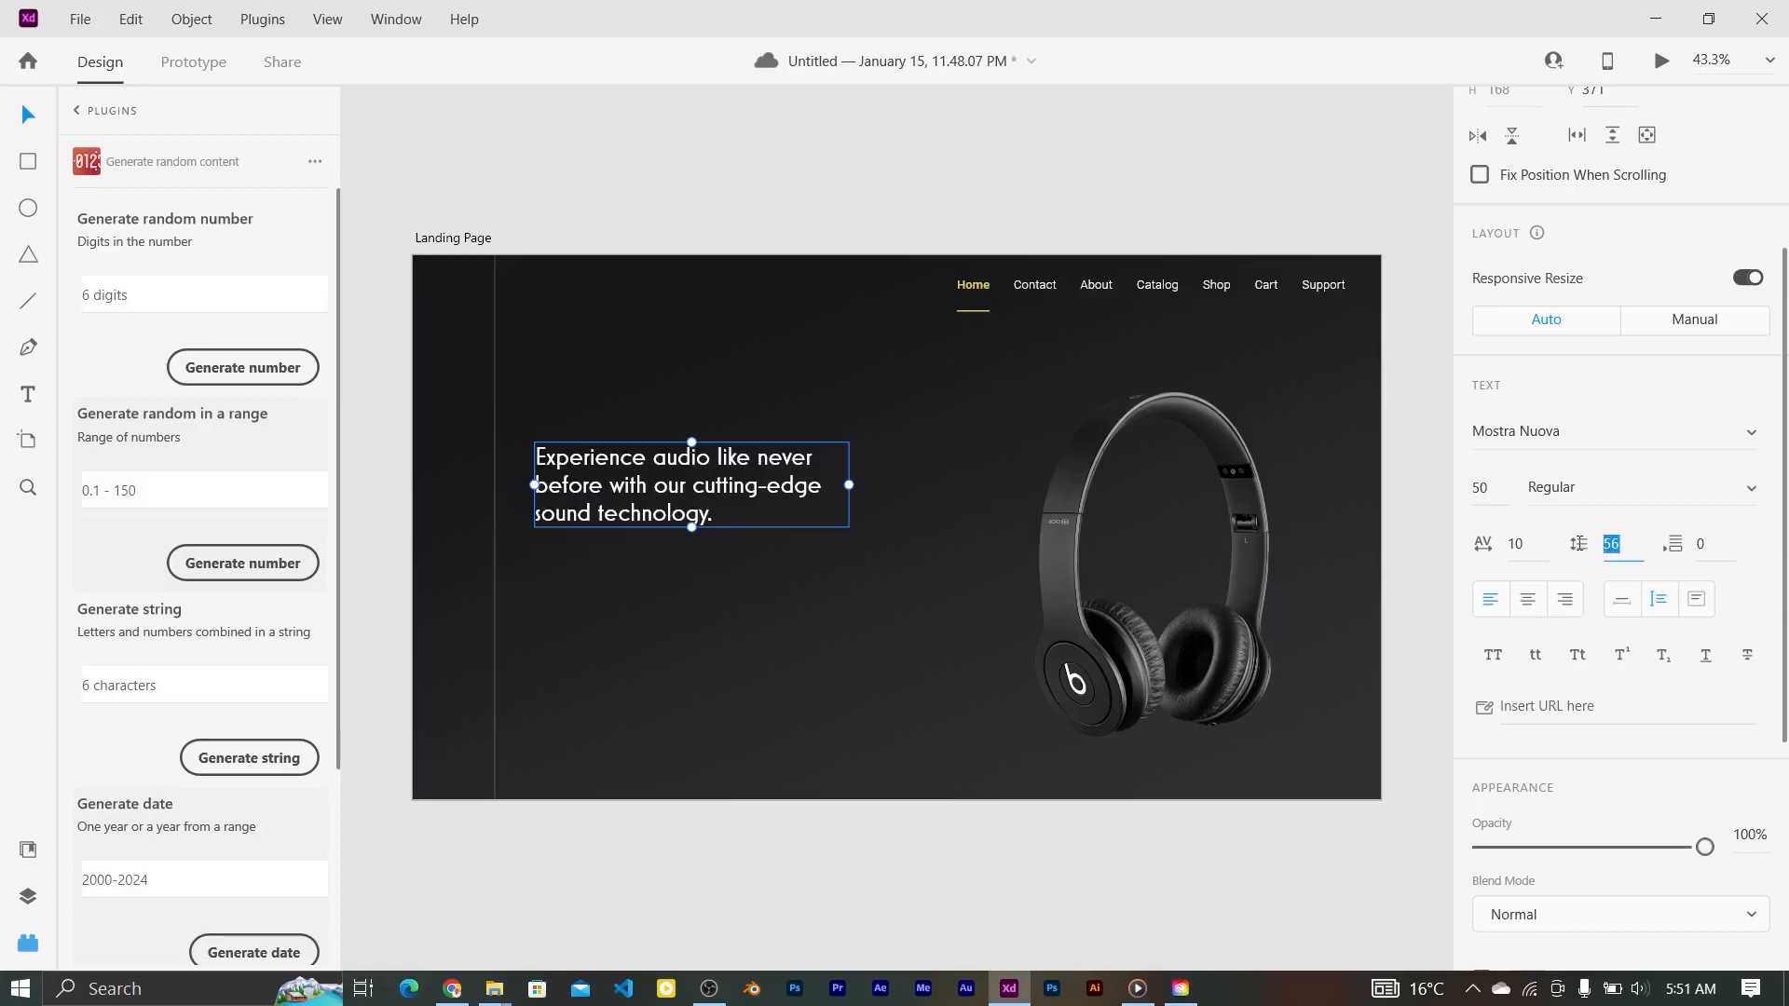
Step: Give the headline line spacing 40 and switch it to Helvetica at size 42
type("32")
key("Return")
type("40")
key("Return")
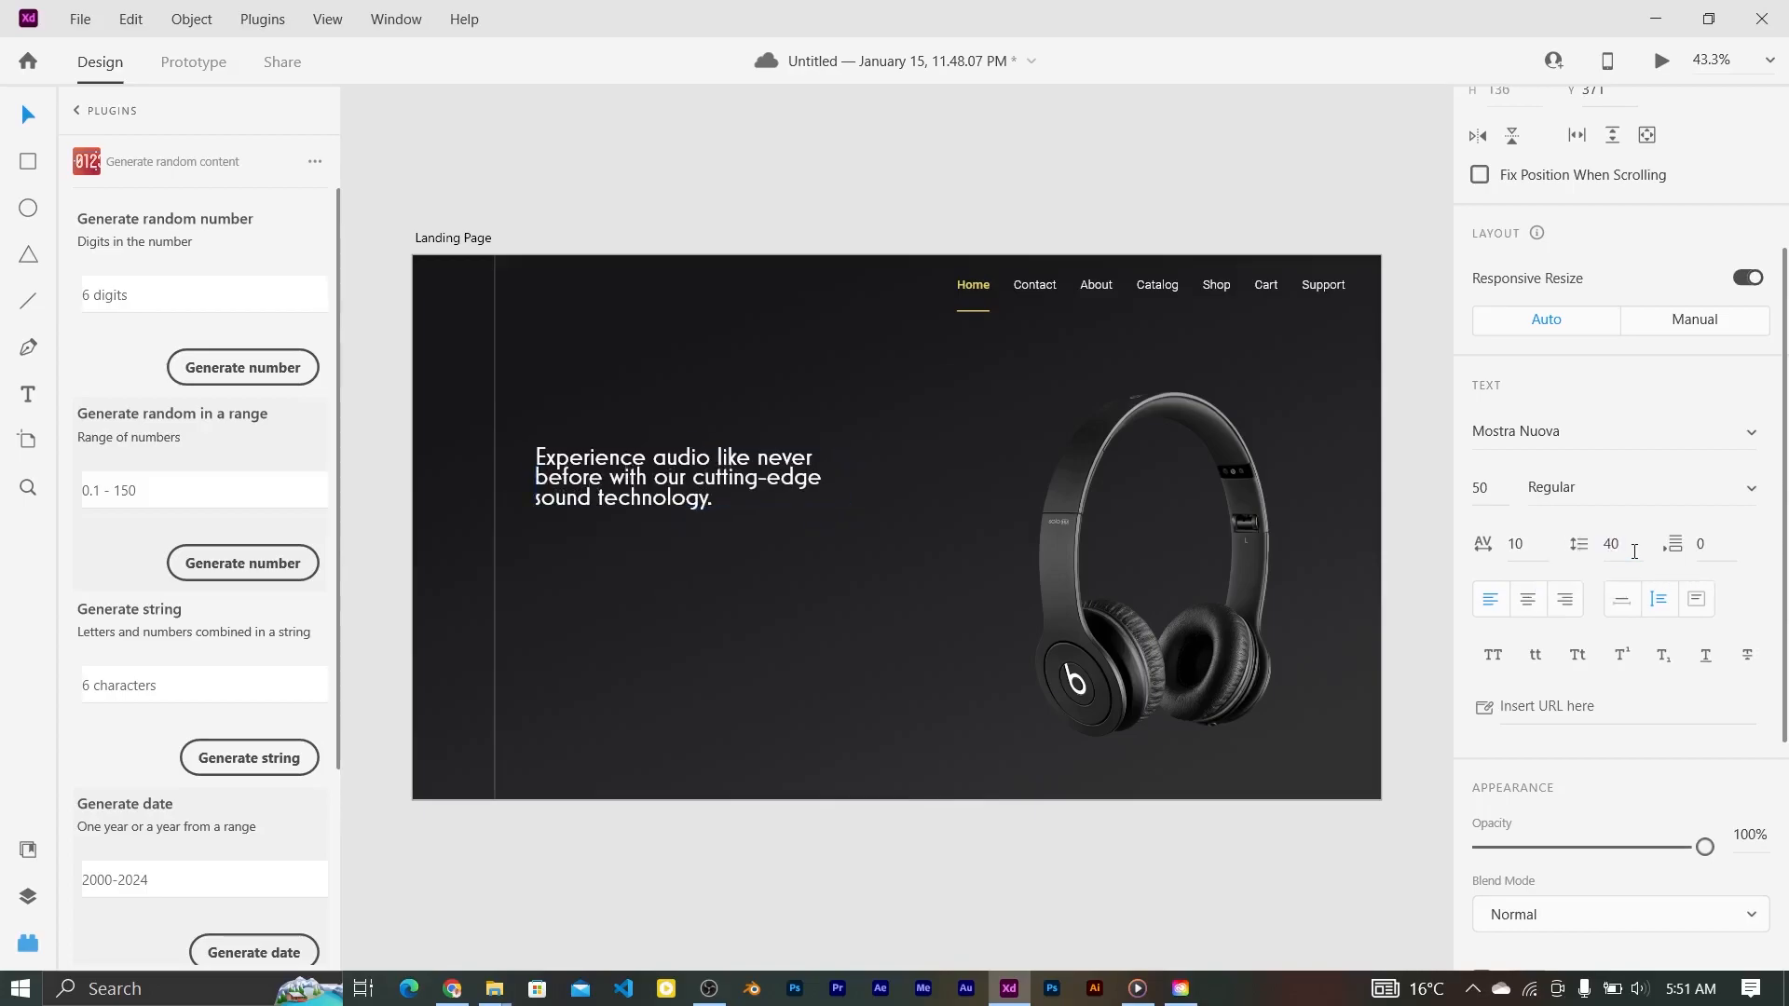
left_click(1774, 442)
left_click_drag(1763, 435, 1764, 349)
left_click(1528, 219)
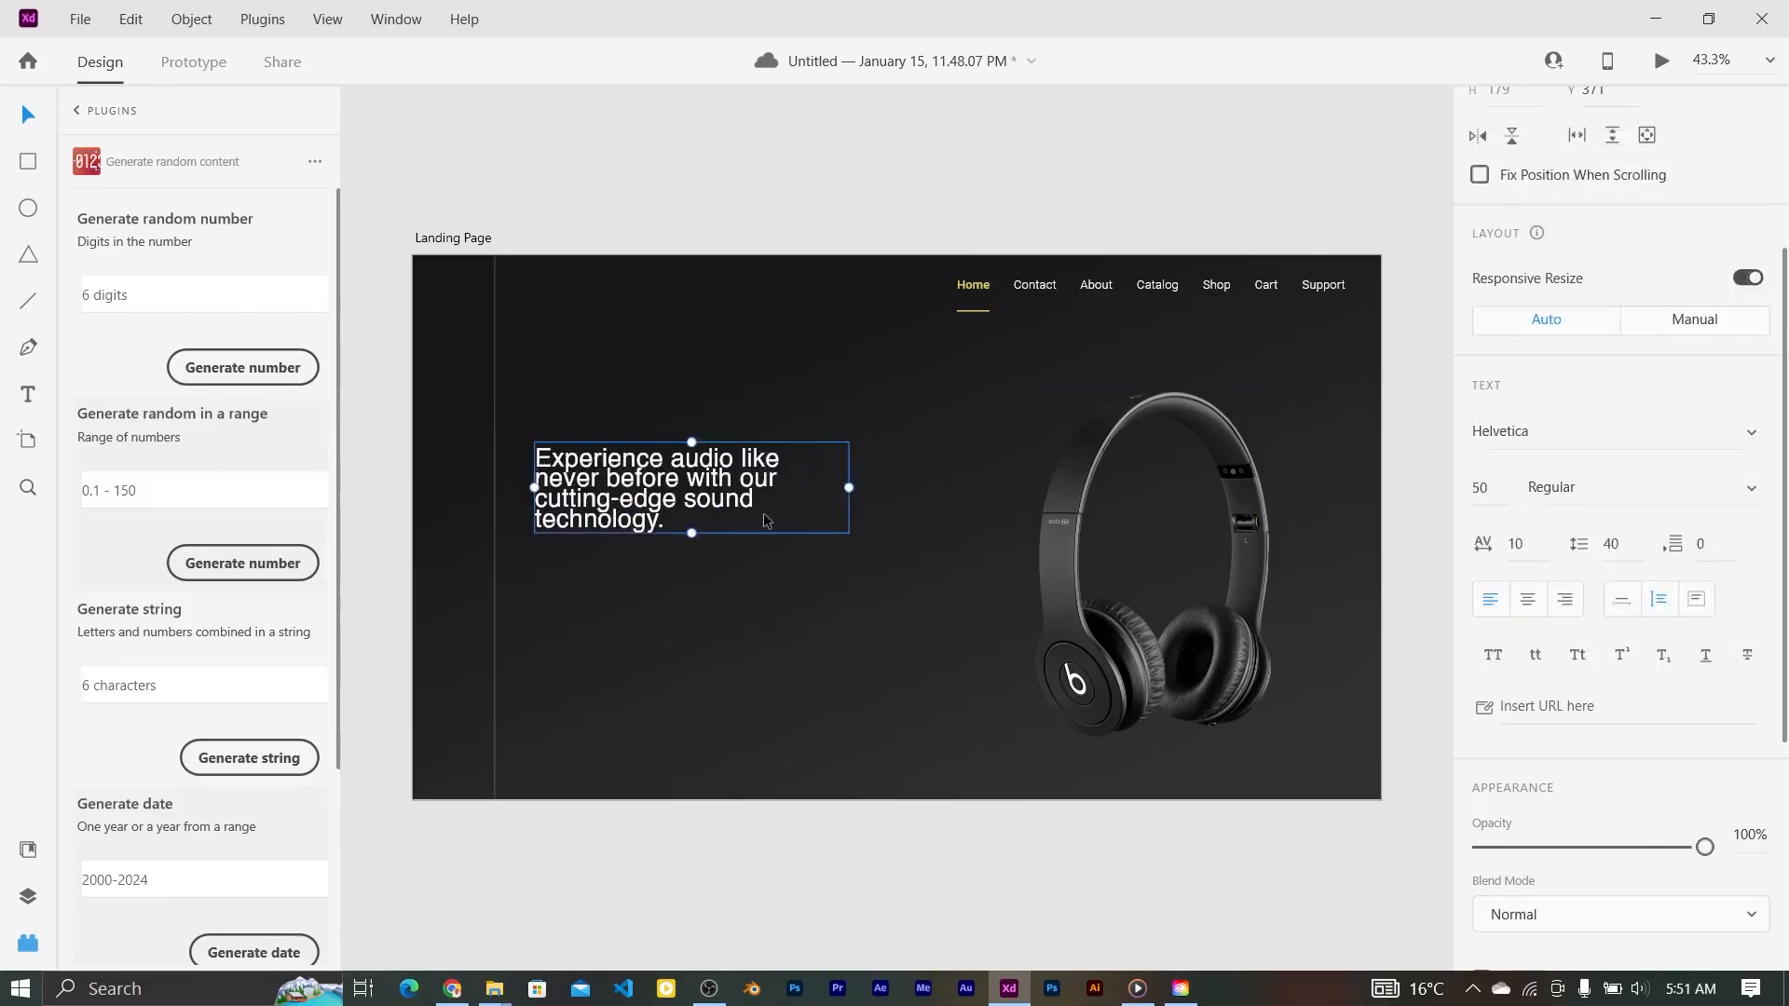
type("42")
key("Return")
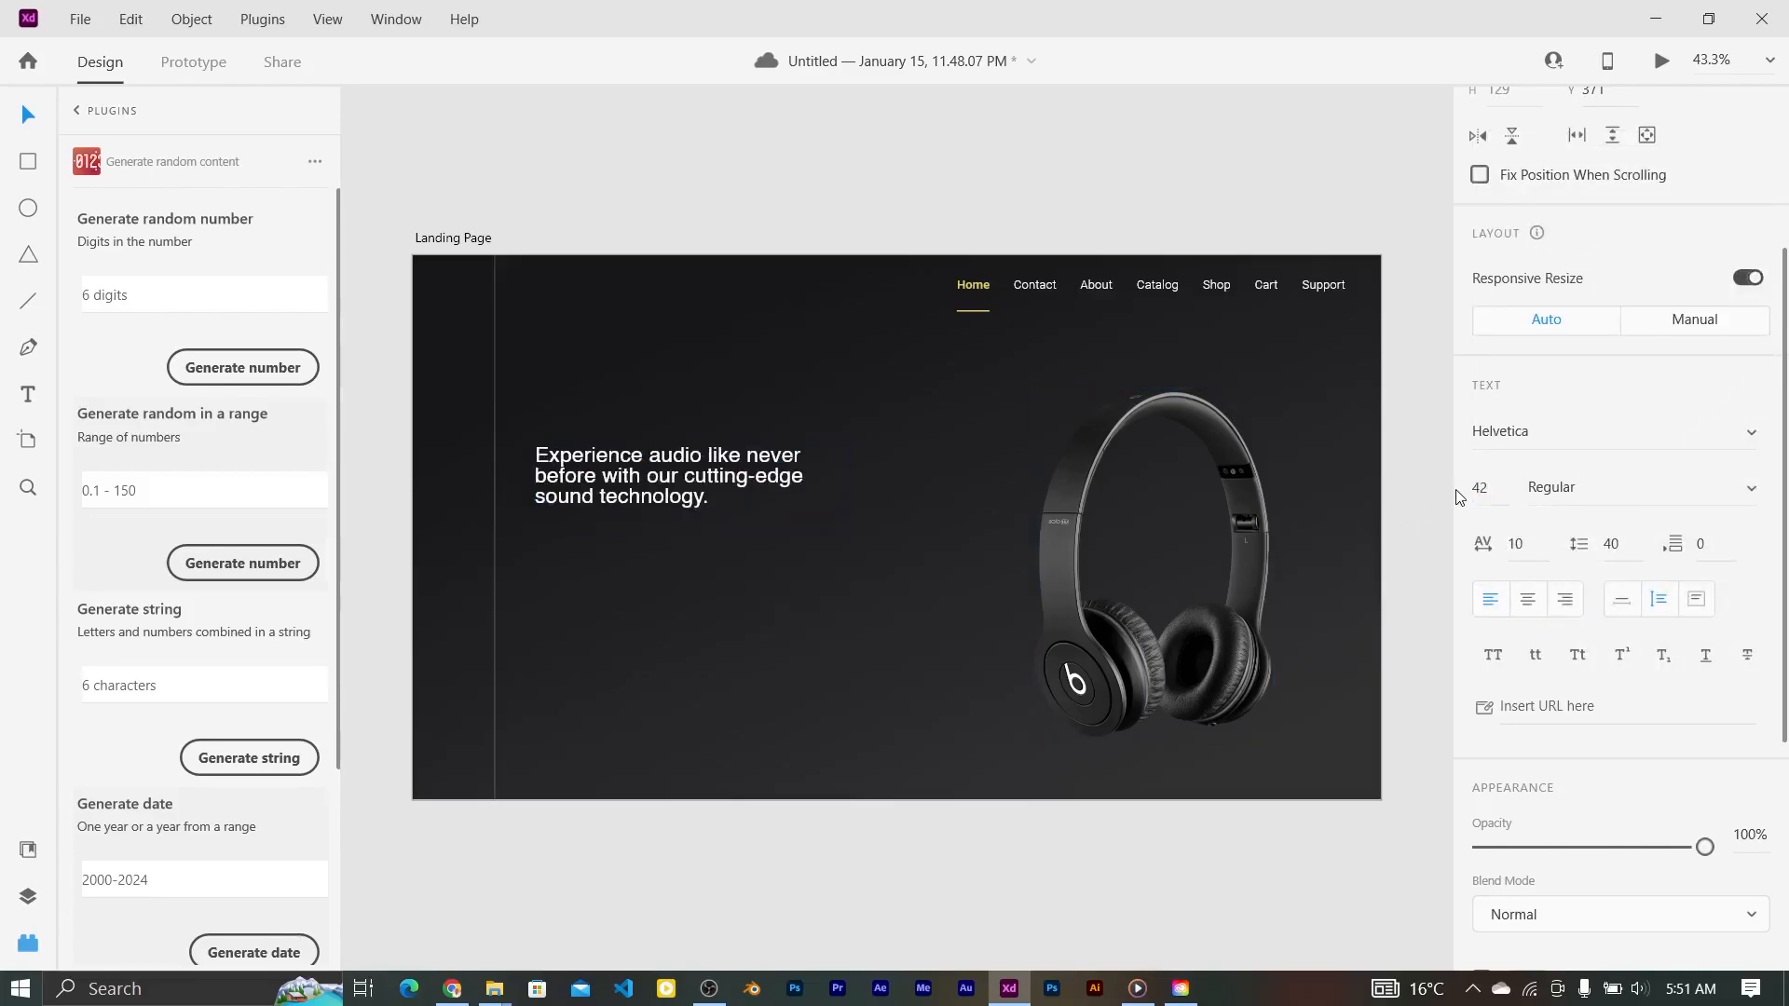
Step: Apply character spacing 20, Regular weight and line spacing 44, then nudge the headline lower
type("20")
key("Return")
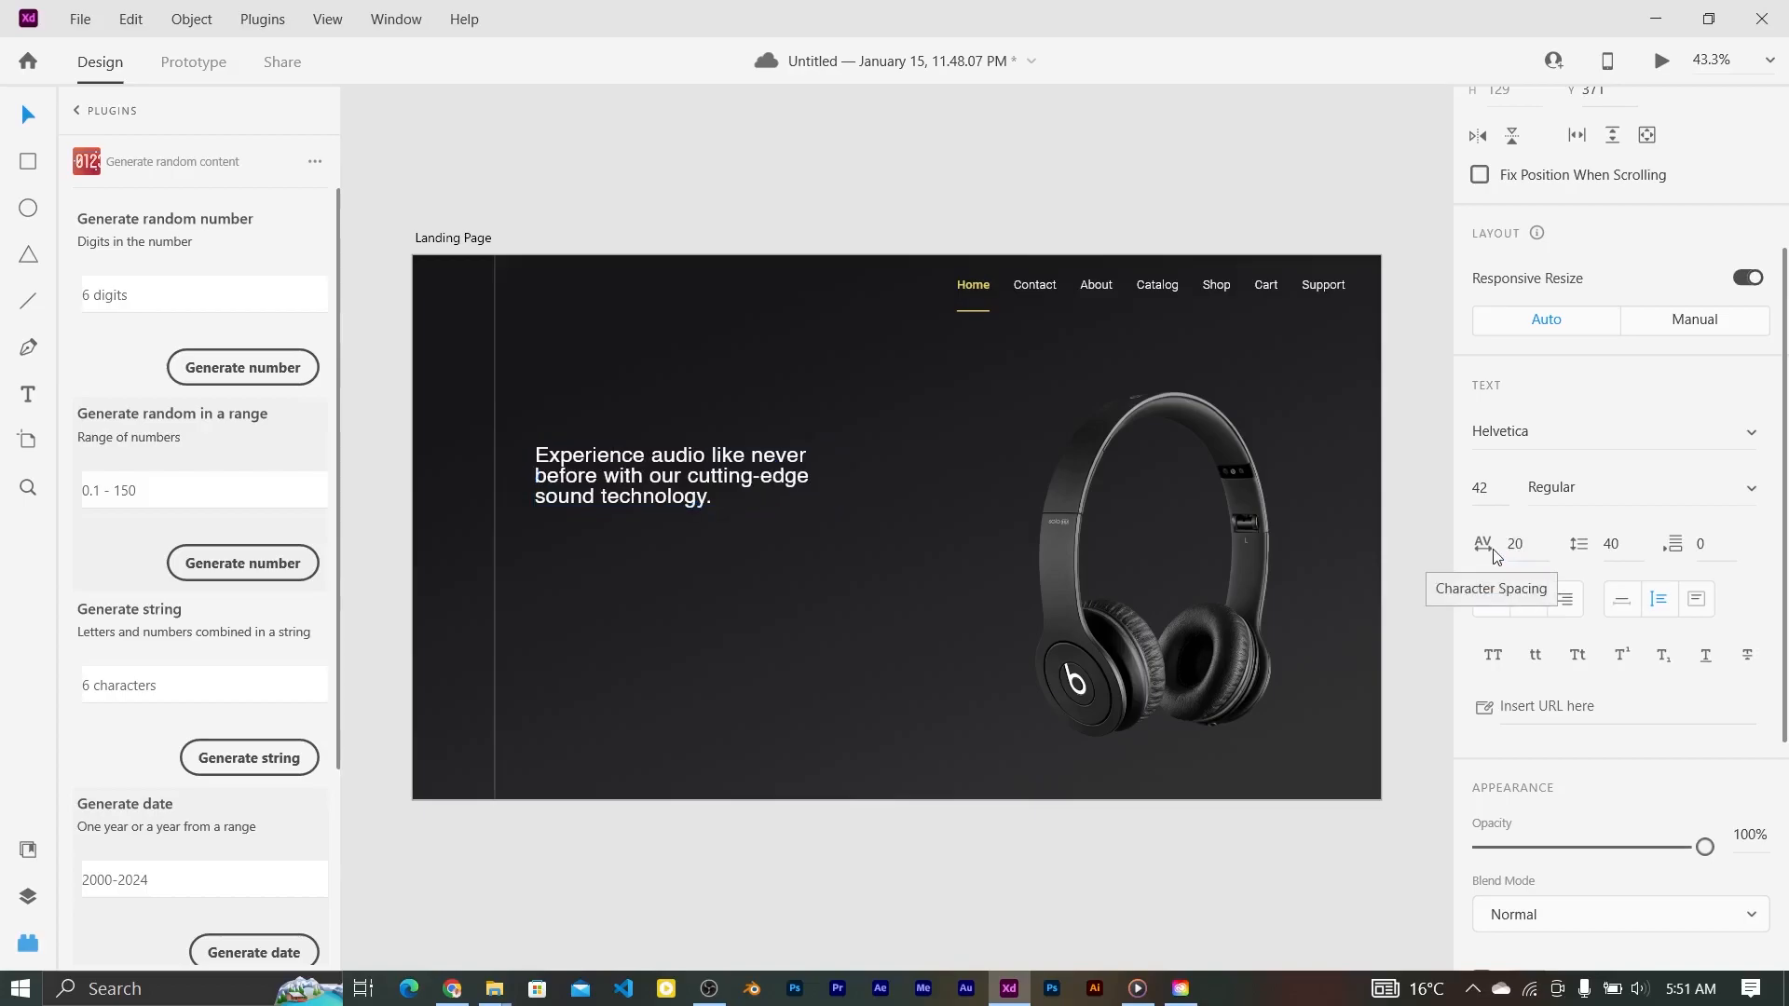
left_click(1711, 489)
left_click(1685, 534)
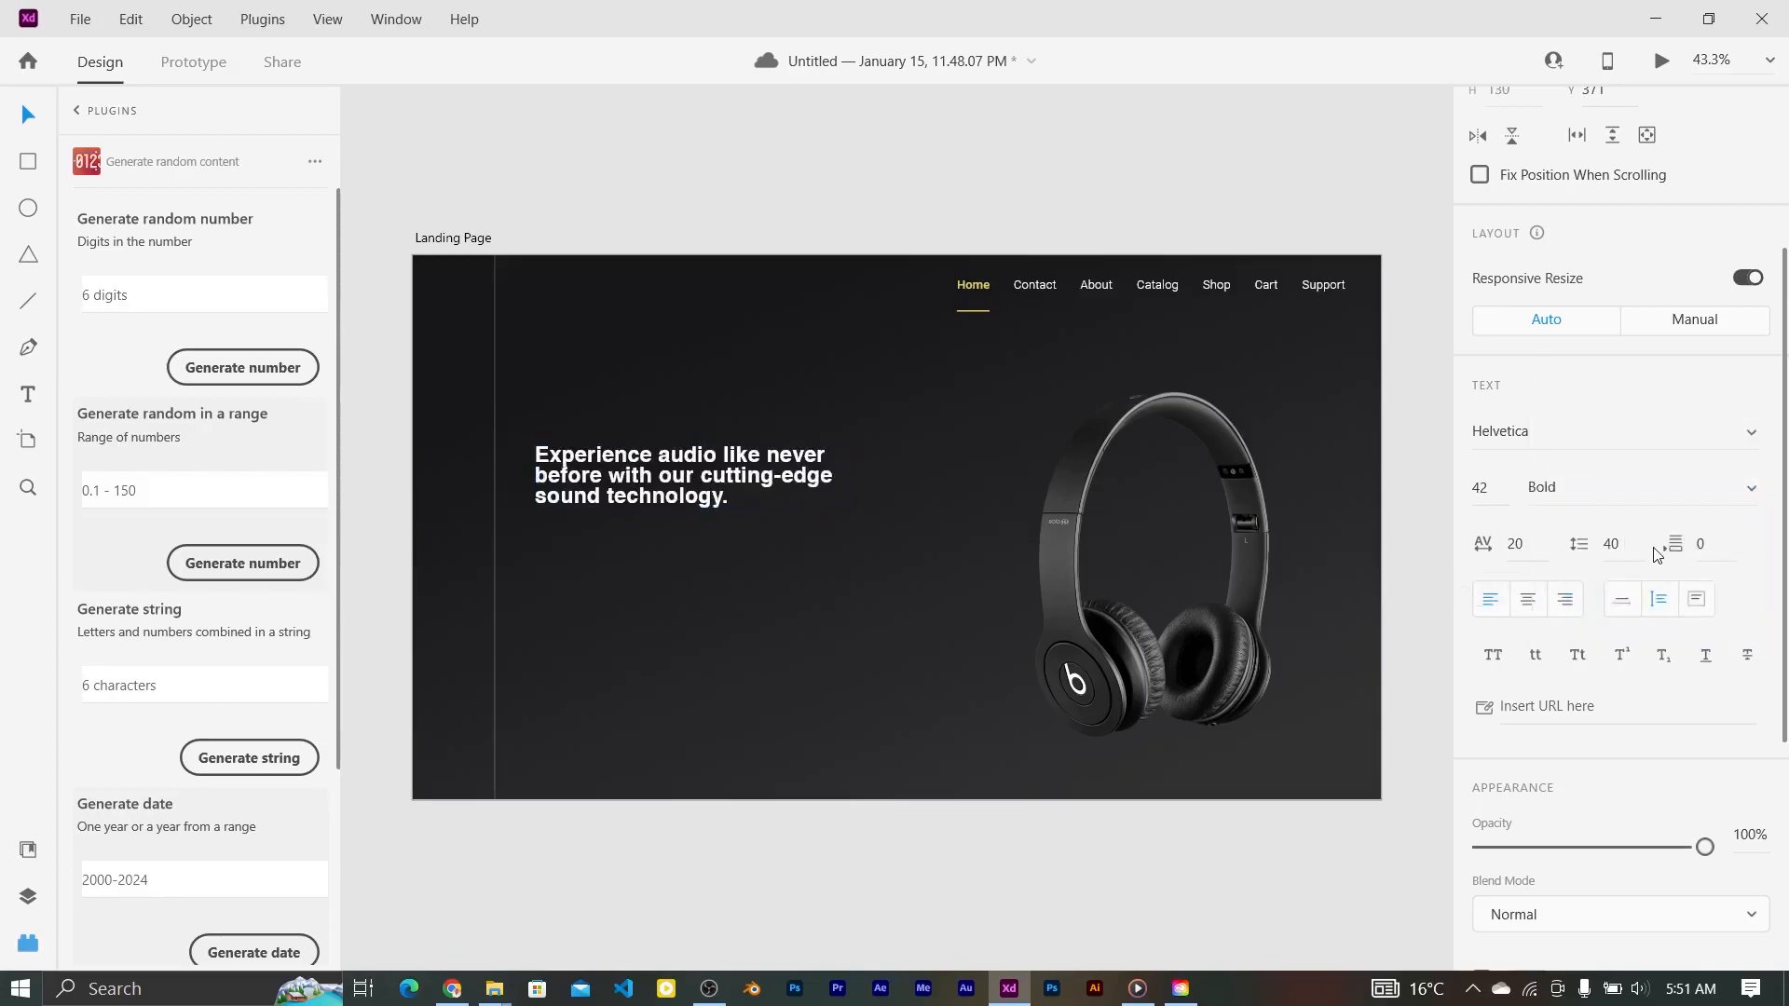
left_click(1752, 490)
left_click(1715, 442)
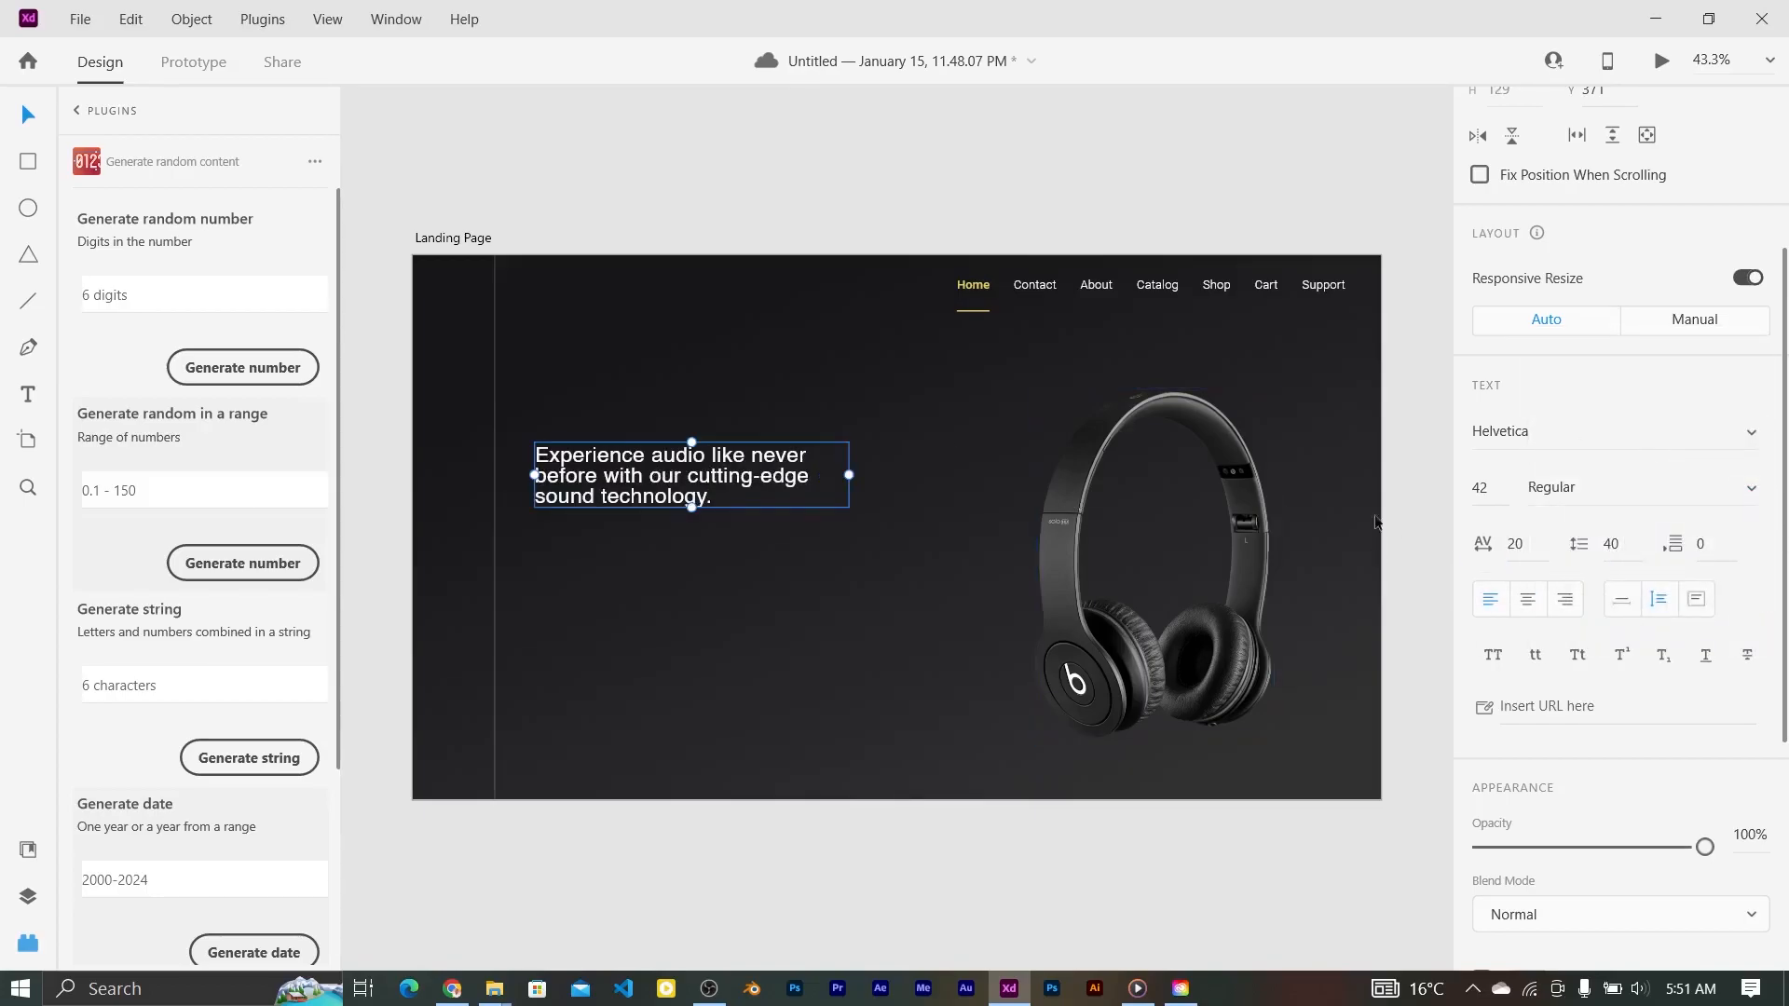
type("44")
key("Return")
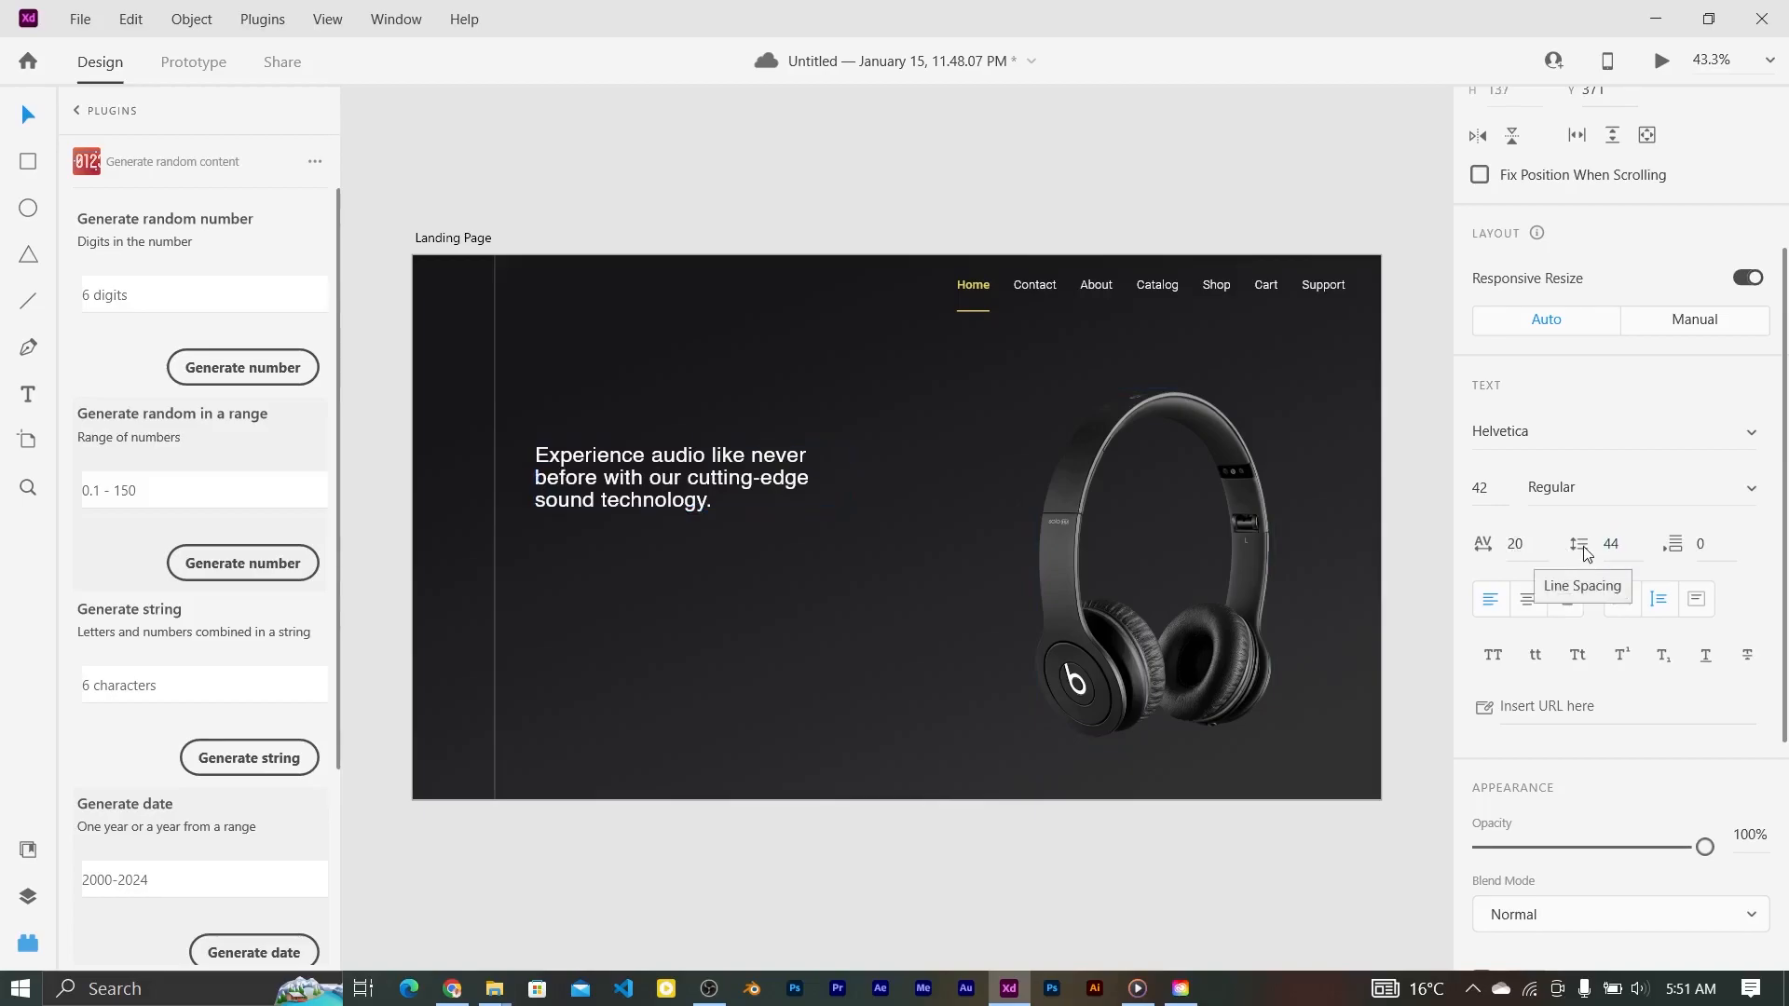
left_click(663, 139)
left_click(617, 488)
mouse_move(616, 479)
left_mouse_down()
mouse_move(620, 453)
mouse_move(622, 482)
left_mouse_up()
Step: Open pngwing.com (3).png from the Downloads folder in Adobe Photoshop
left_click(764, 645)
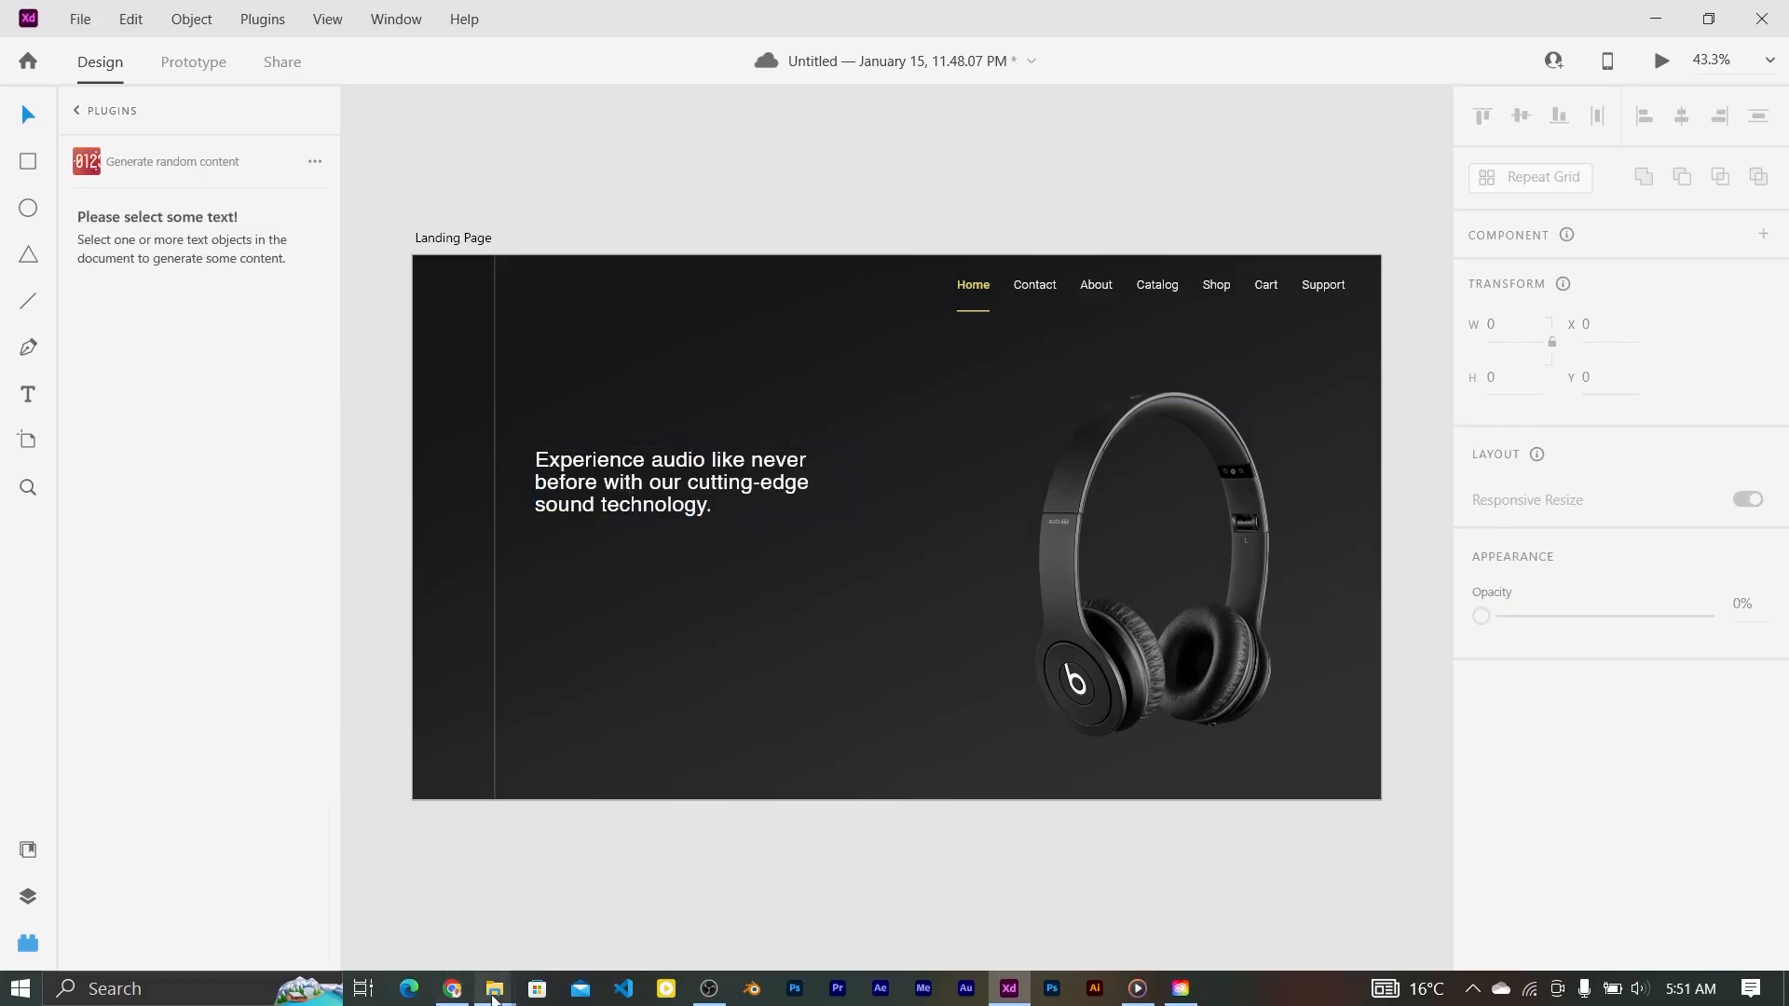
mouse_move(494, 987)
left_click(600, 915)
scroll(468, 241, "up", 2)
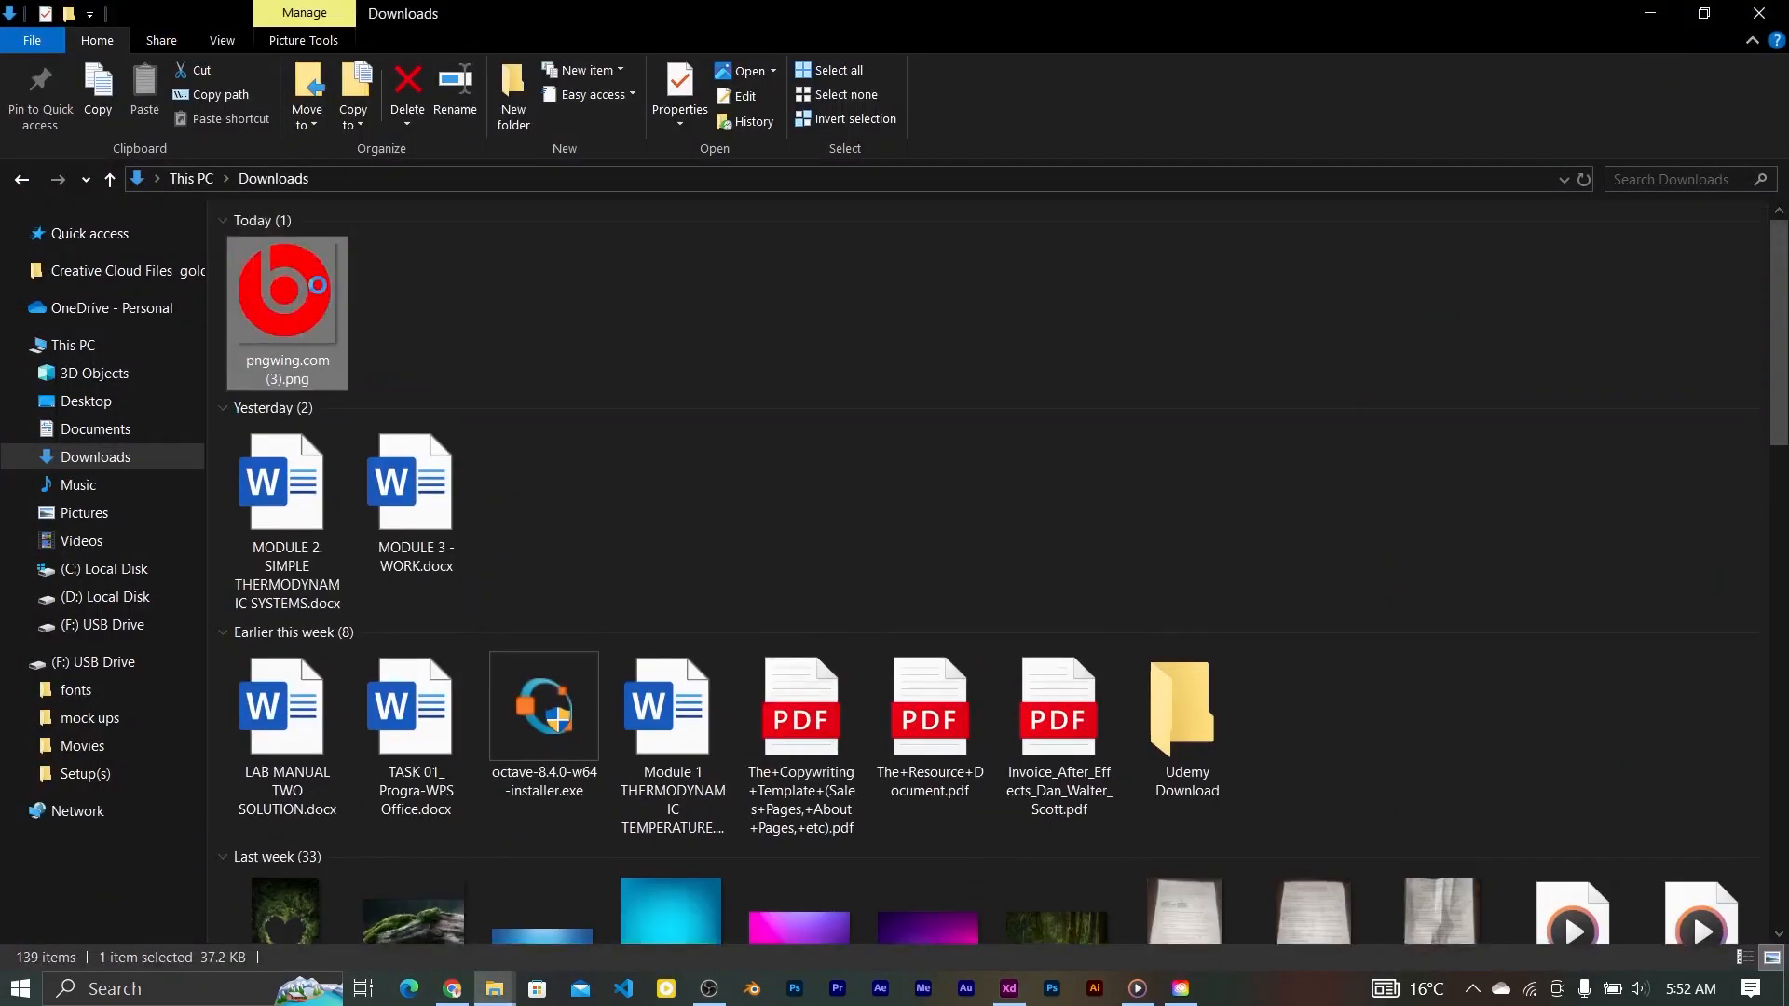
right_click(317, 285)
mouse_move(578, 572)
left_click(840, 589)
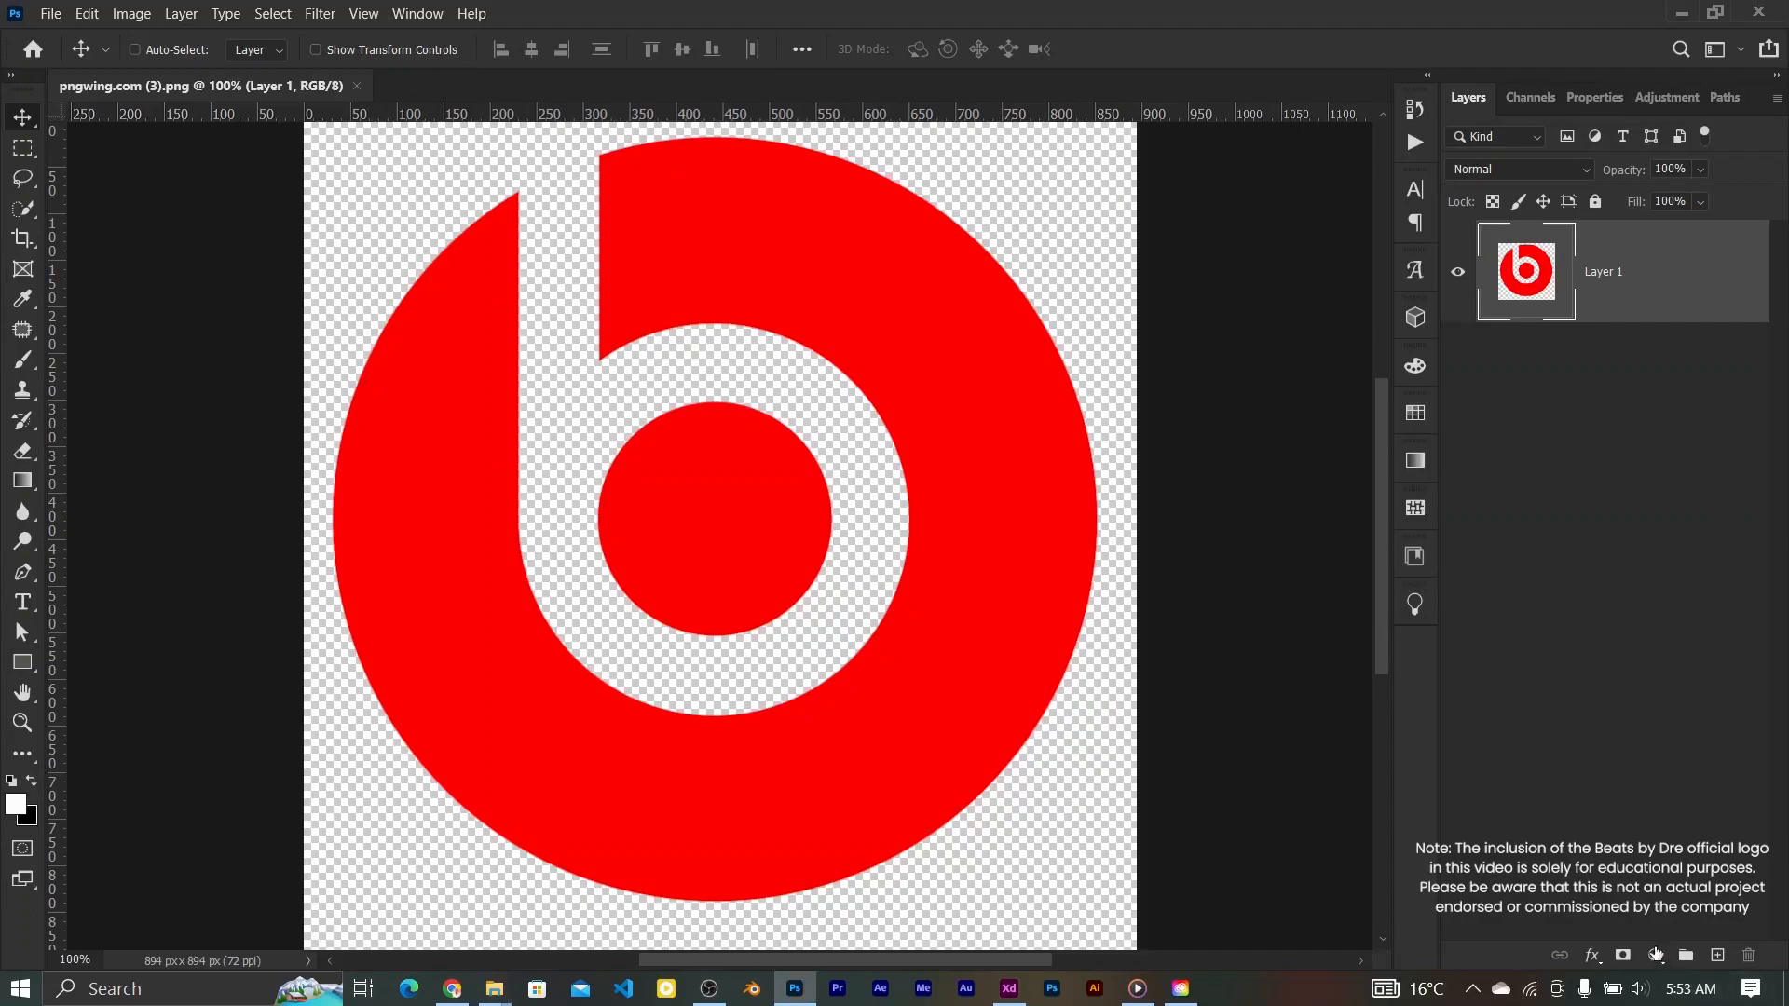
Step: Make the logo white with a Color Overlay over a temporary black fill layer, then hide the fill
left_click(1656, 955)
left_click(1646, 534)
left_click(1037, 516)
left_click(1545, 201)
left_click_drag(1744, 274, 1760, 412)
left_click(1520, 287)
left_click(1591, 954)
left_click(1642, 862)
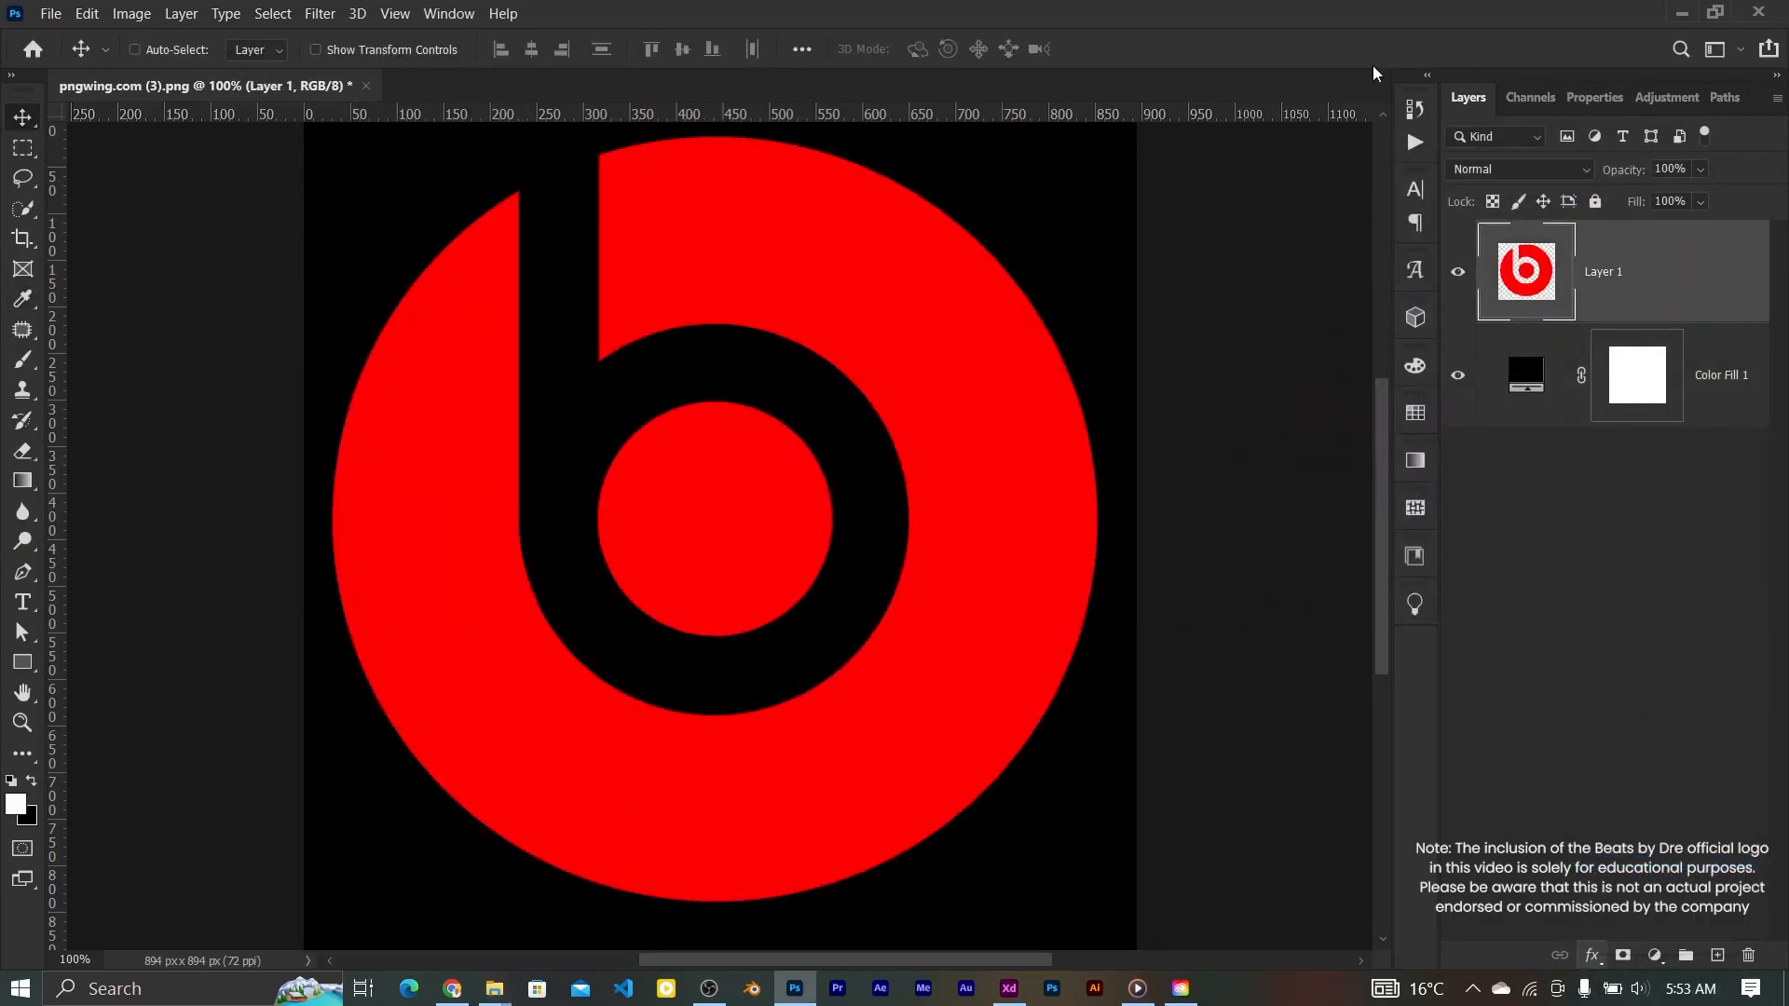
left_click(1690, 271)
left_click(1459, 424)
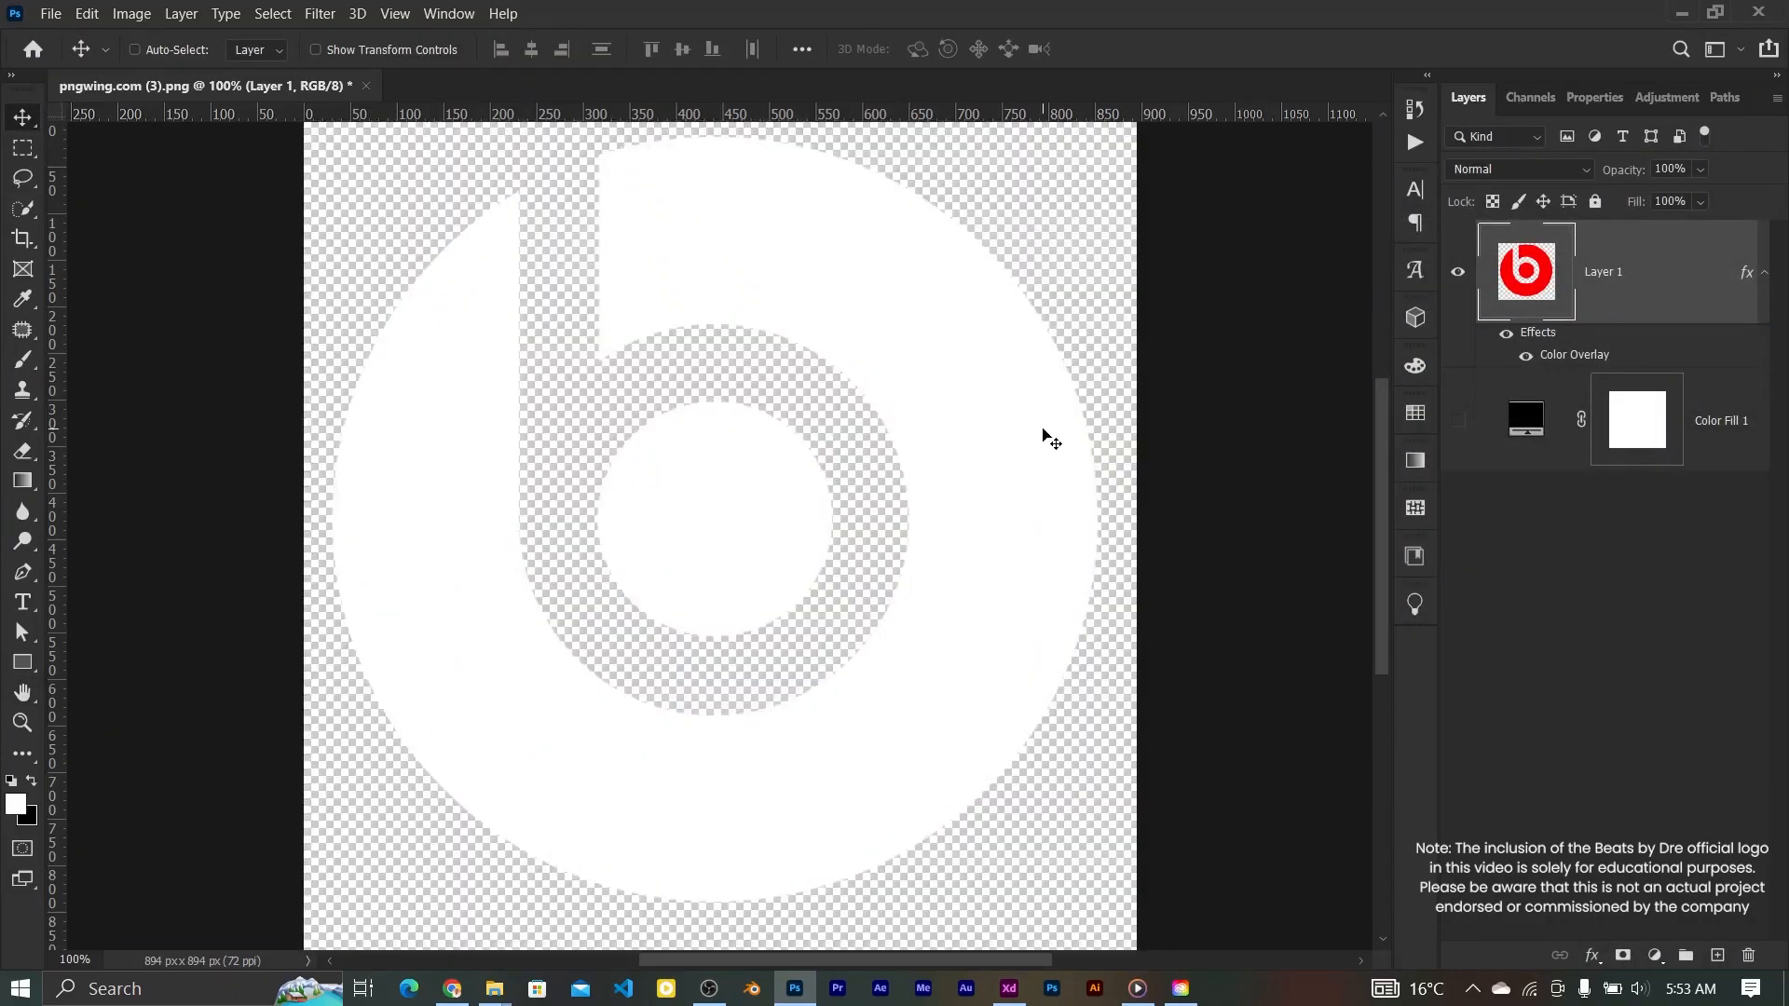
Step: Export the logo as a PNG named beats_logo_white
key("ctrl+alt+shift+w")
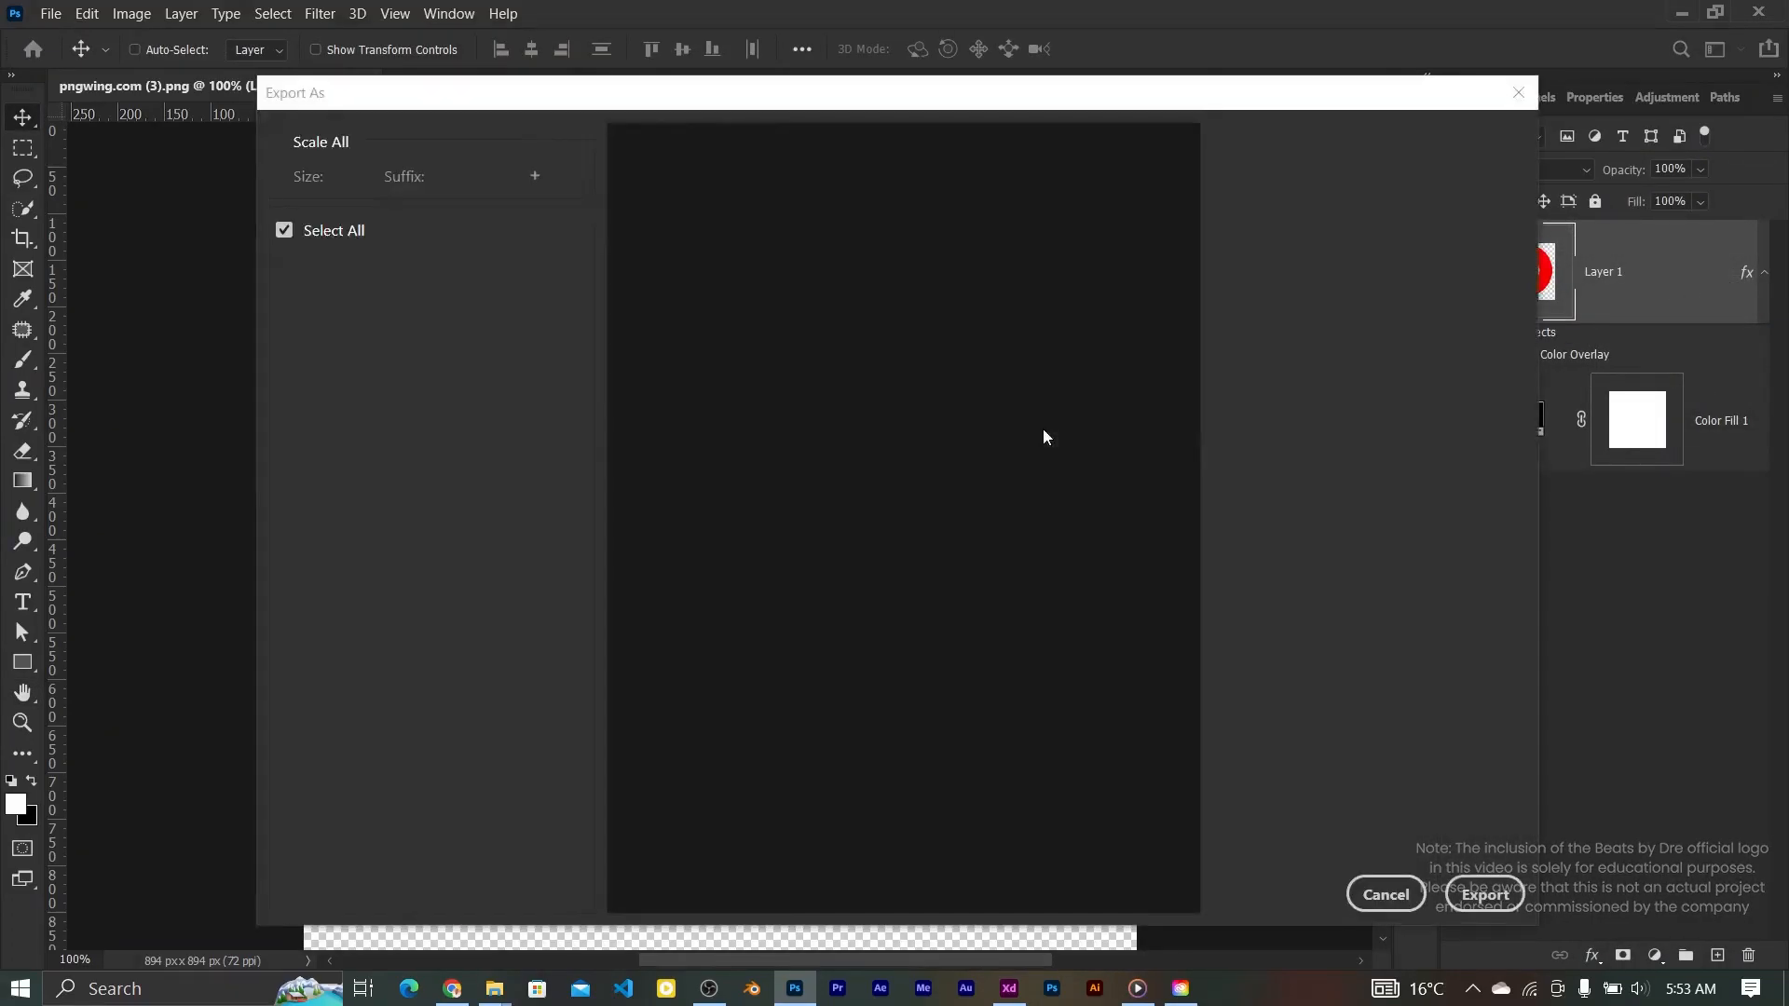
left_click(1485, 894)
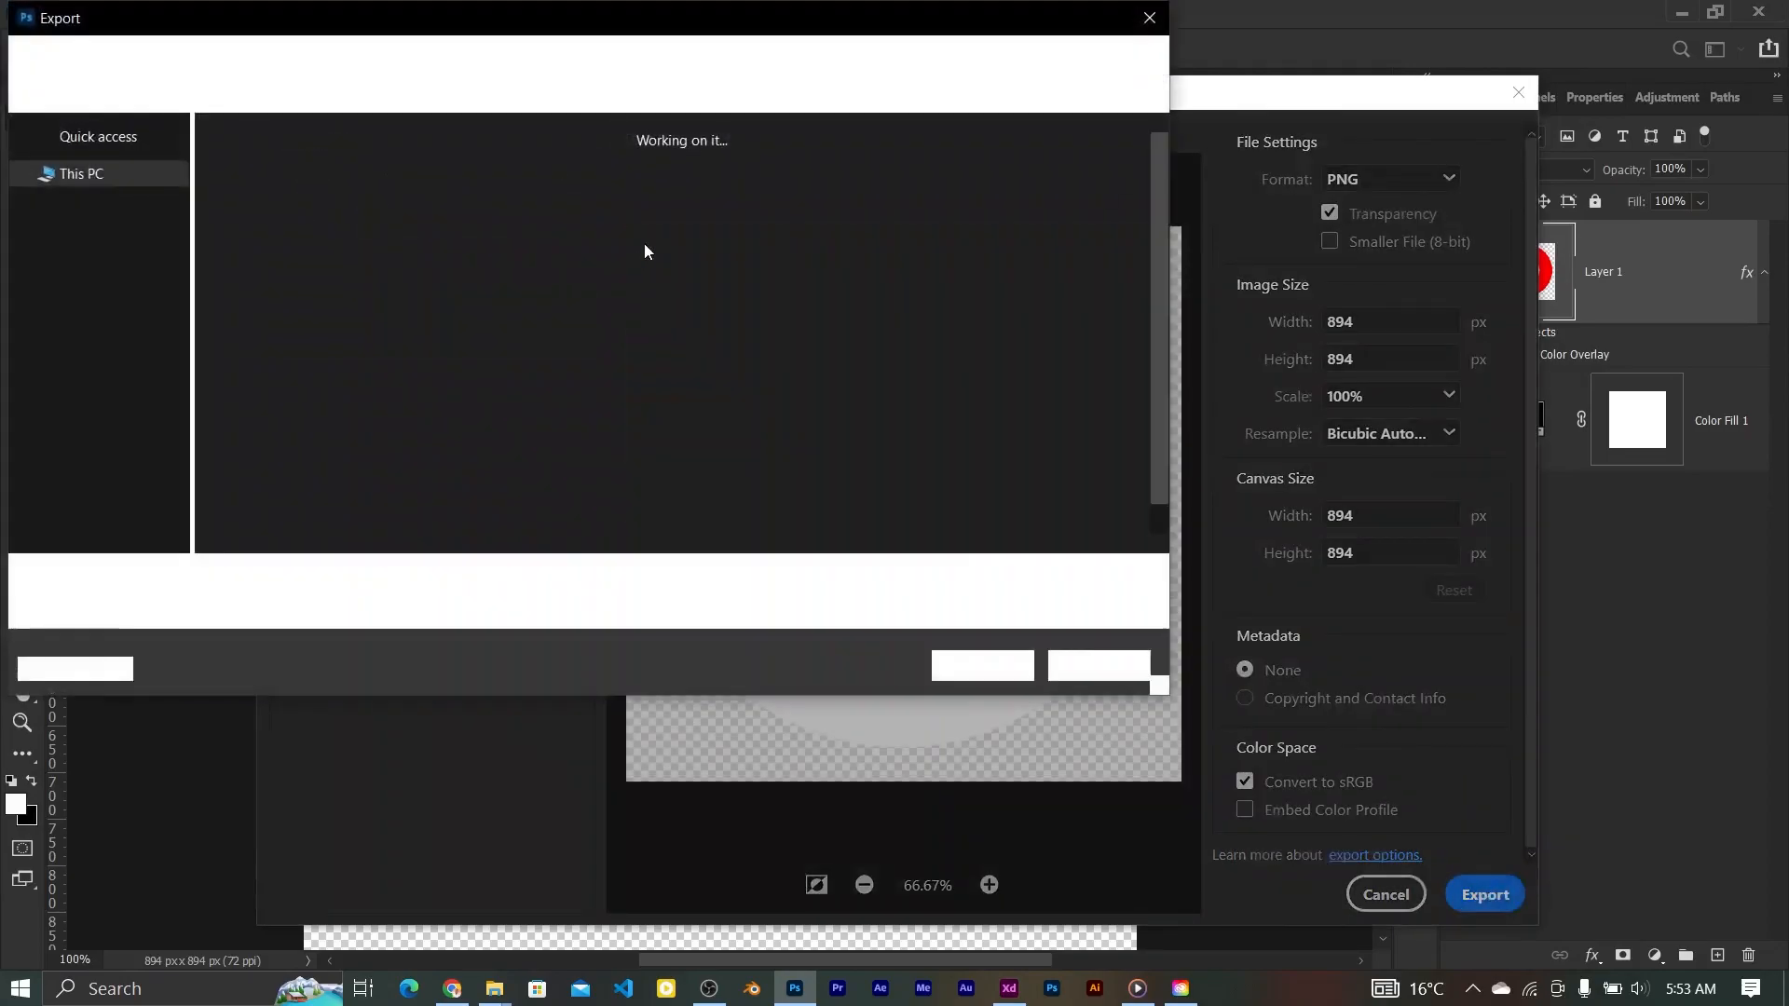
type("beats_logo_white")
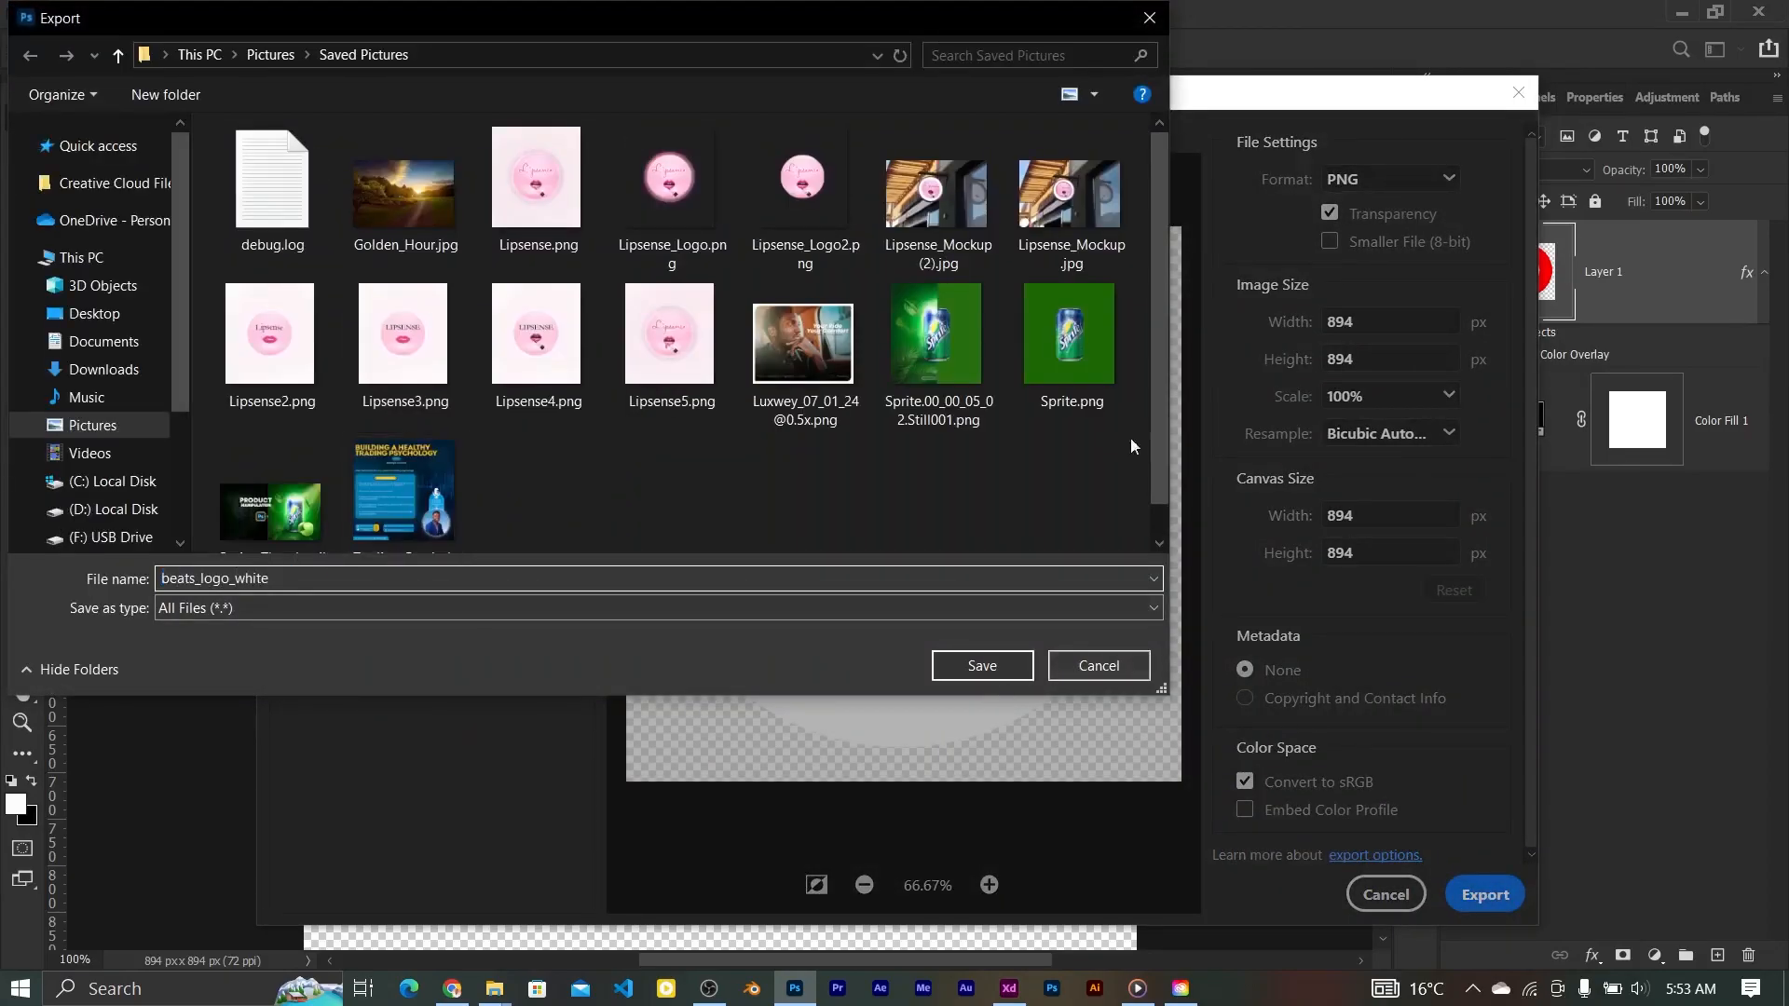
left_click(982, 665)
Step: Drag beats_logo_white.png from Pictures > Saved Pictures into the XD landing page
mouse_move(495, 989)
left_click(492, 909)
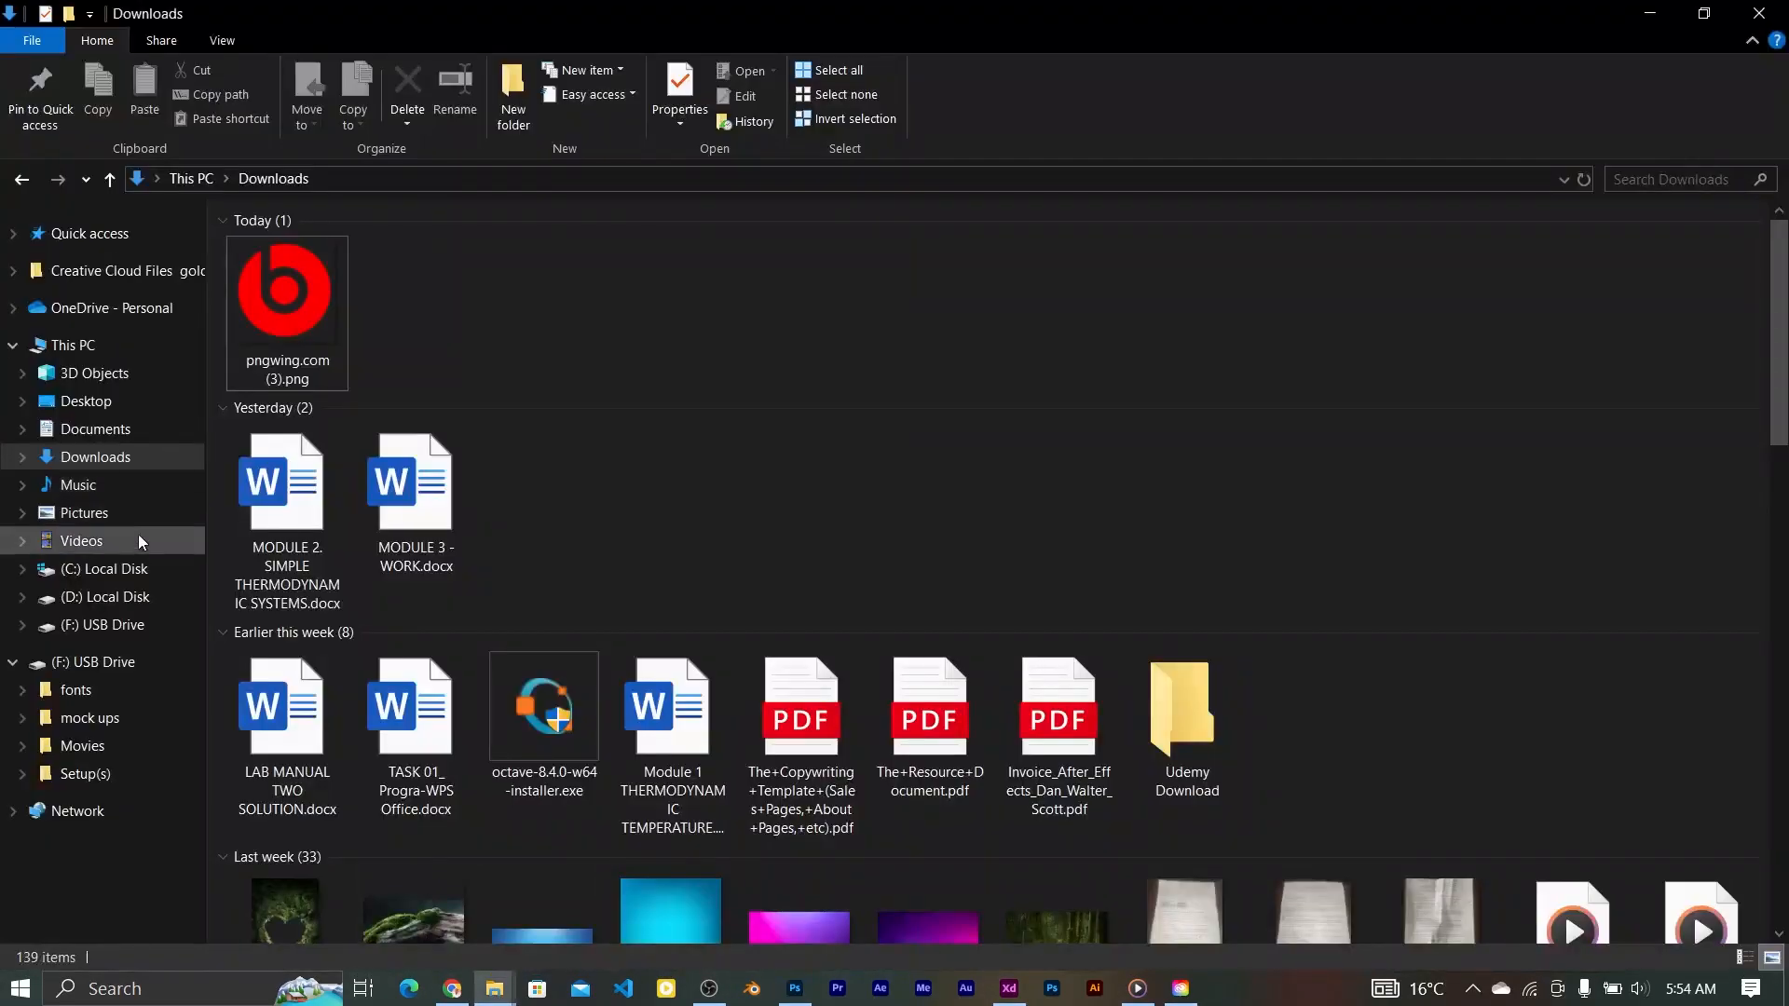
left_click(120, 508)
double_click(629, 410)
left_click_drag(279, 276, 944, 523)
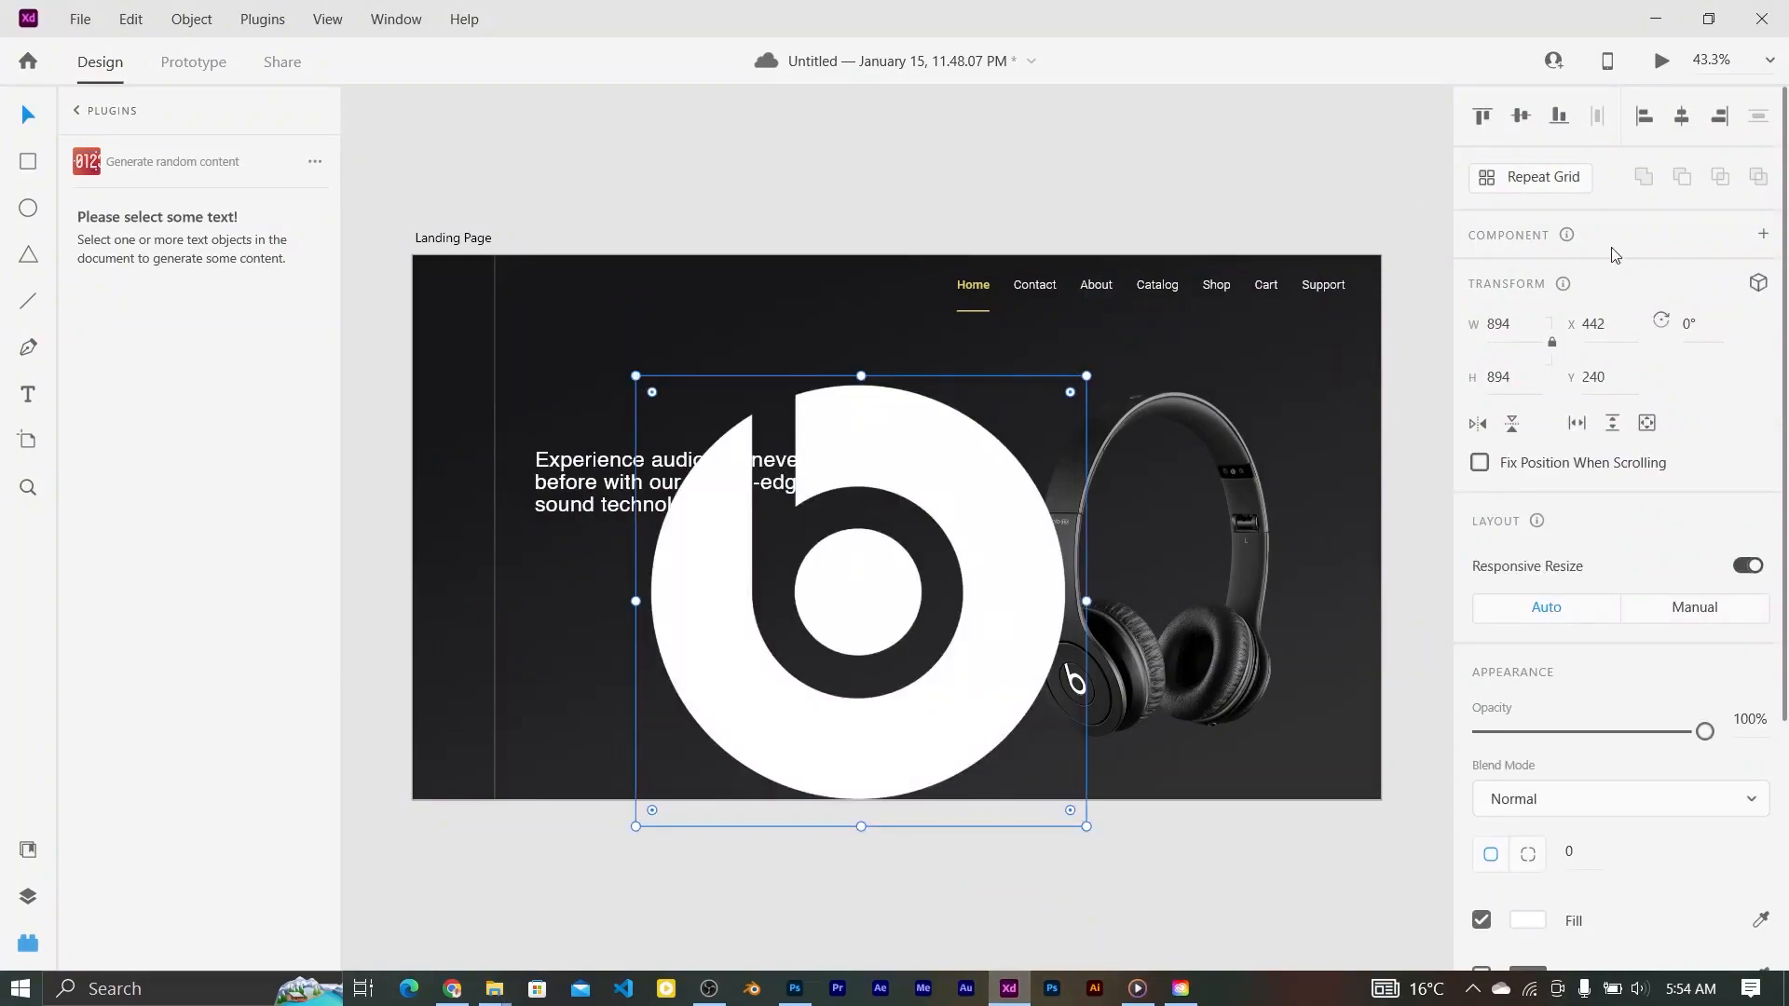
Step: Resize the logo to 101 px and centre it top-left in the dark left strip
left_click_drag(1087, 376, 474, 296)
left_click(537, 173)
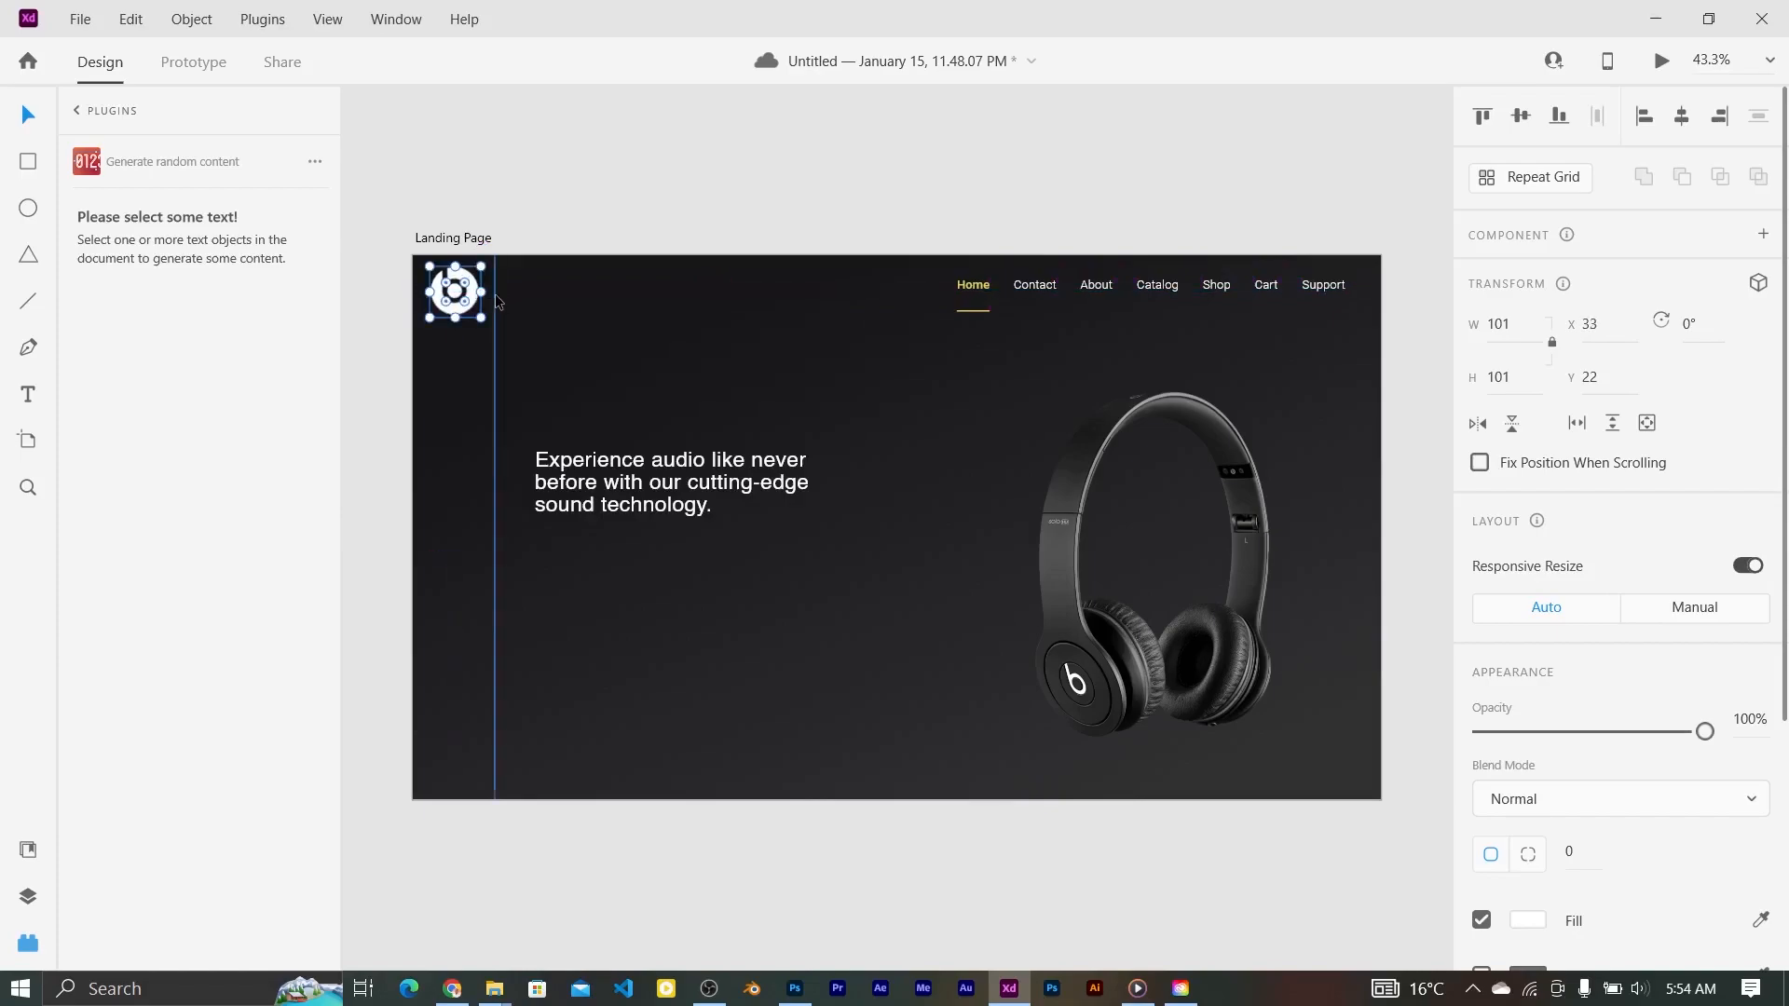
left_click(495, 301, "shift")
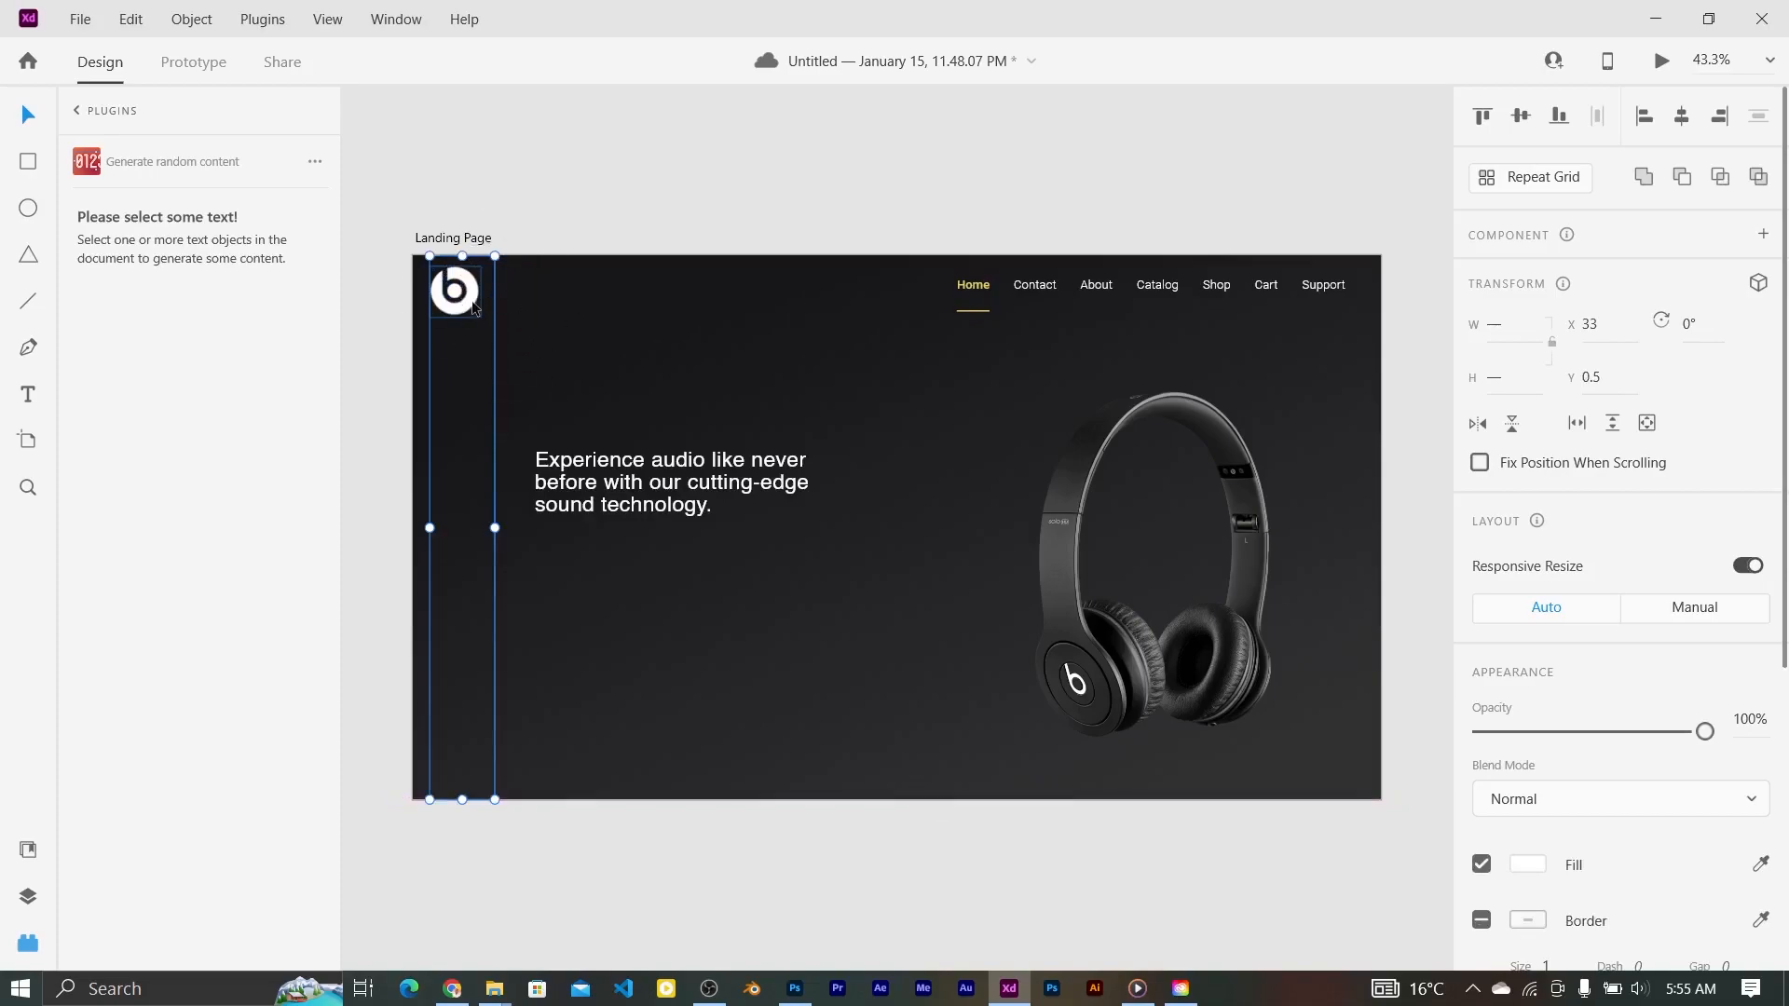
left_click(510, 296)
left_click(457, 294)
left_click_drag(458, 293, 459, 293)
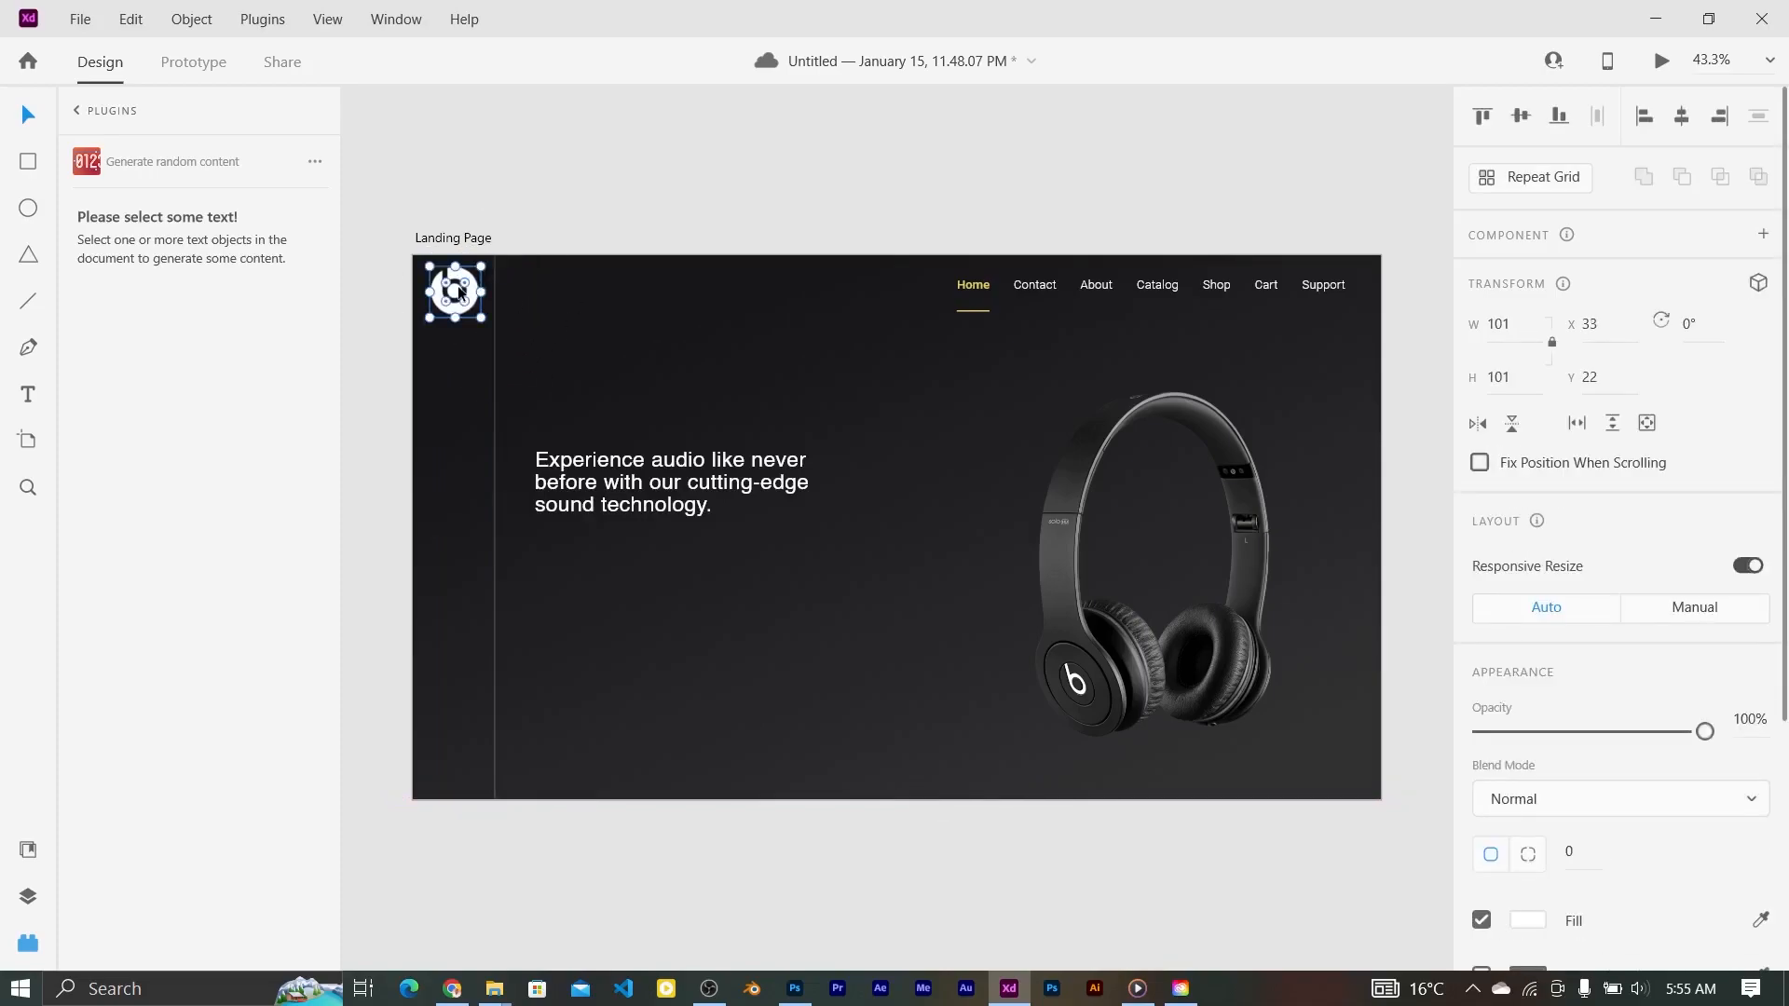
left_click(628, 389)
key("ctrl+plus")
key("ctrl+minus")
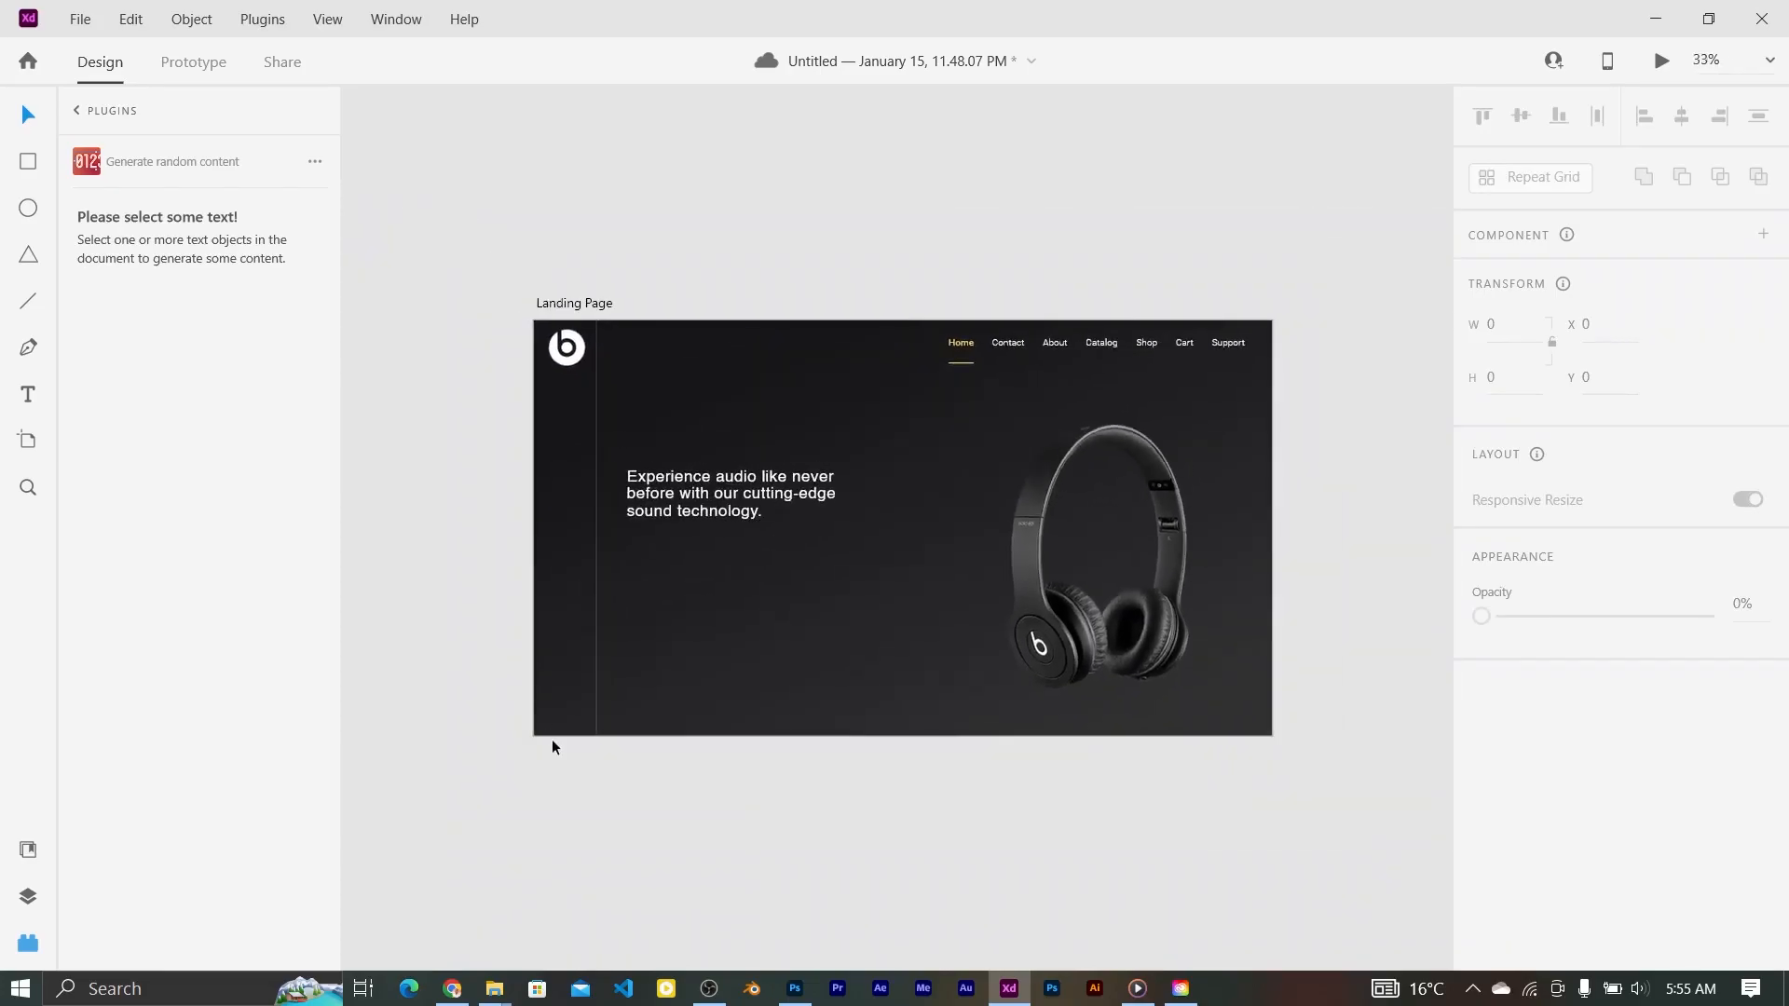
key("ctrl+plus")
key("ctrl+minus")
key("ctrl+plus")
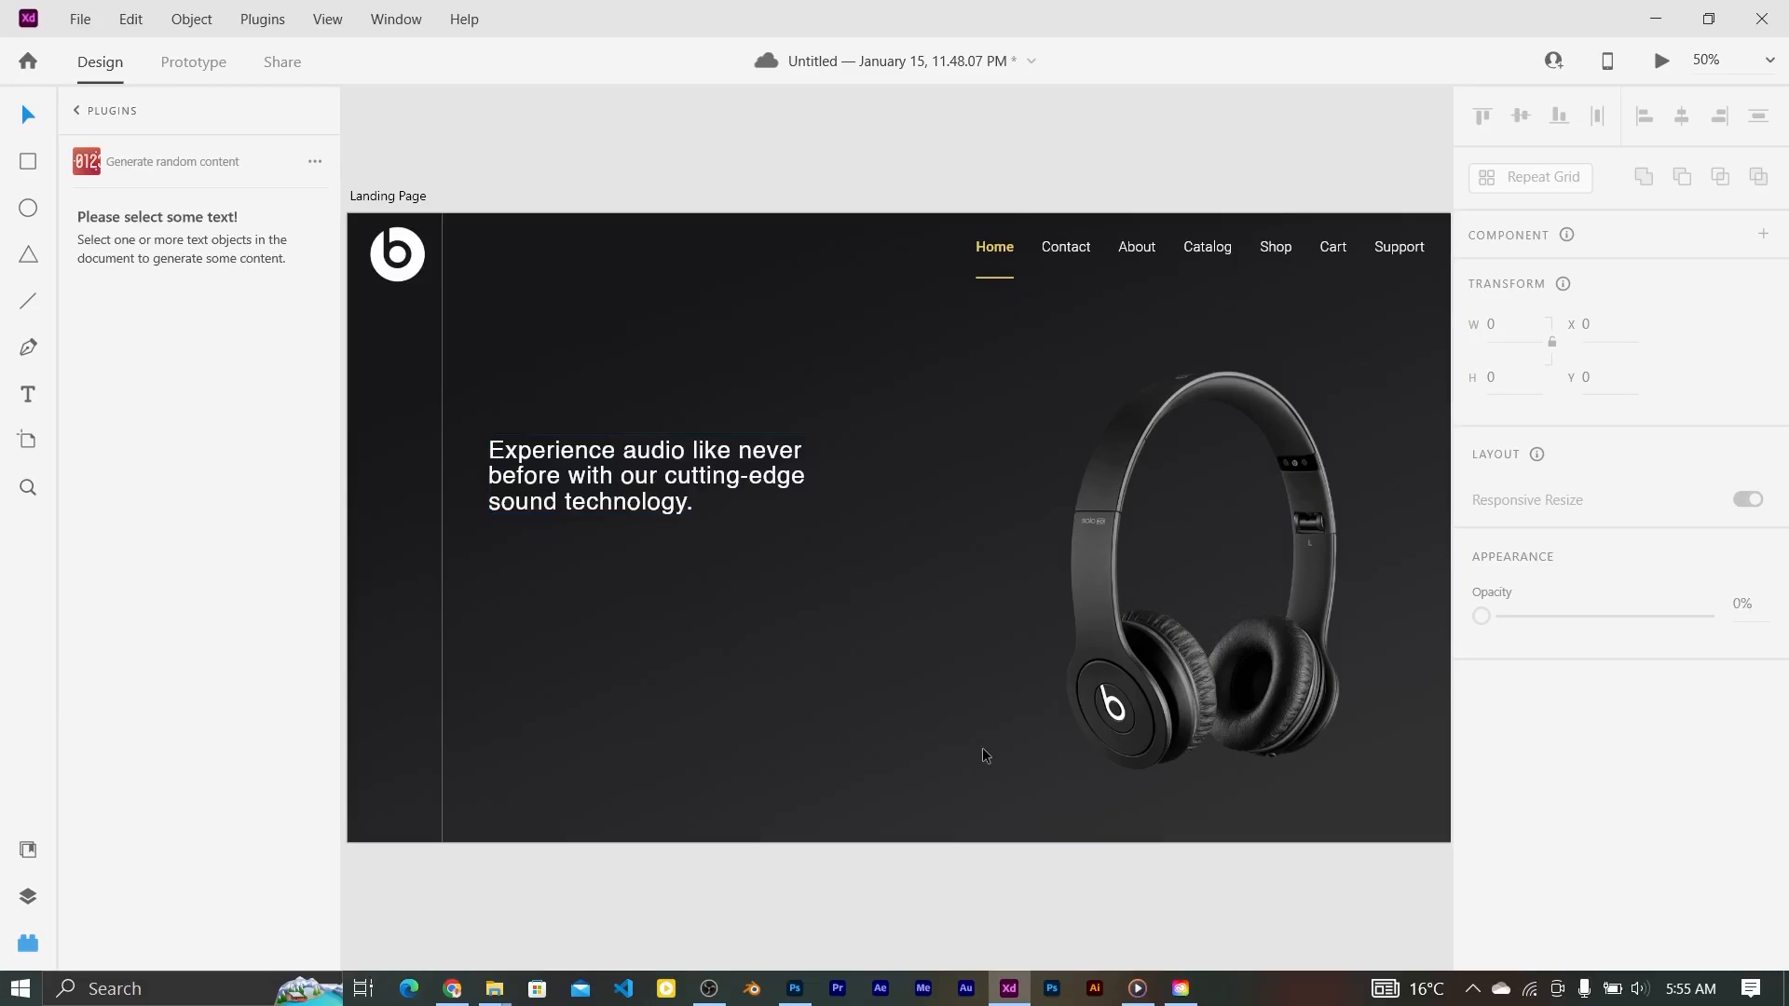
key("ctrl+minus")
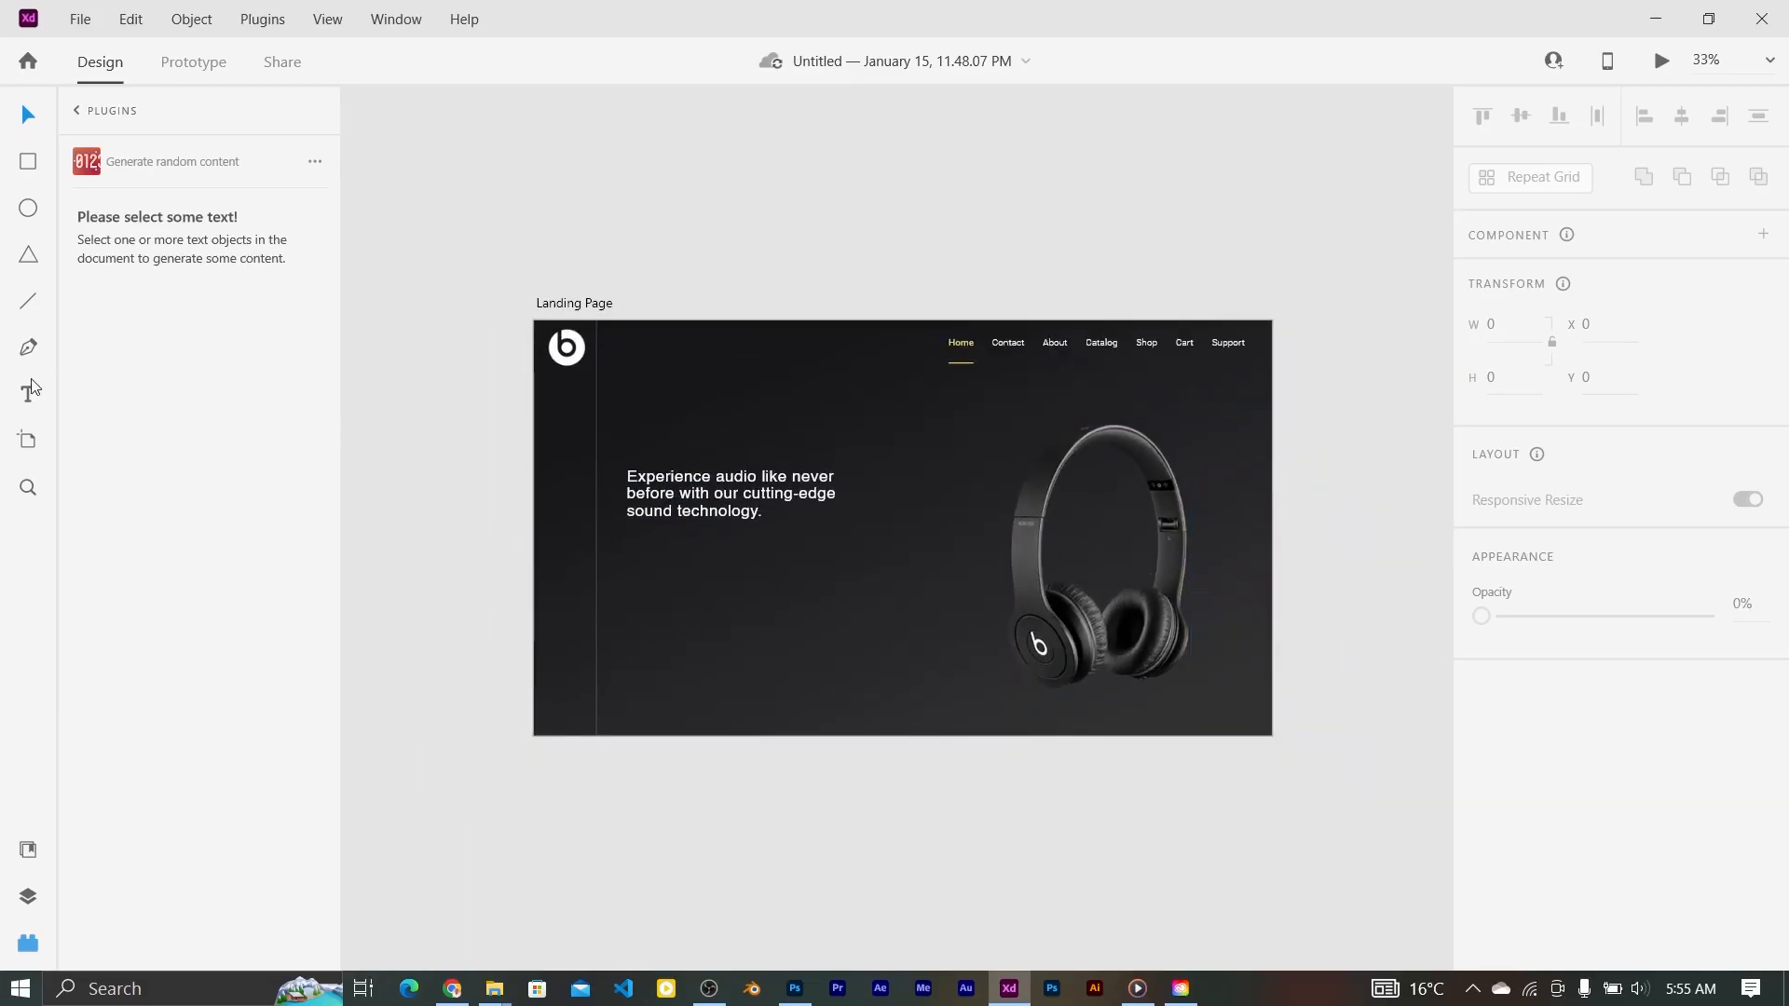
Step: Add a 'Shop Now' label below the headline in Roboto Bold, size 32
left_click(628, 547)
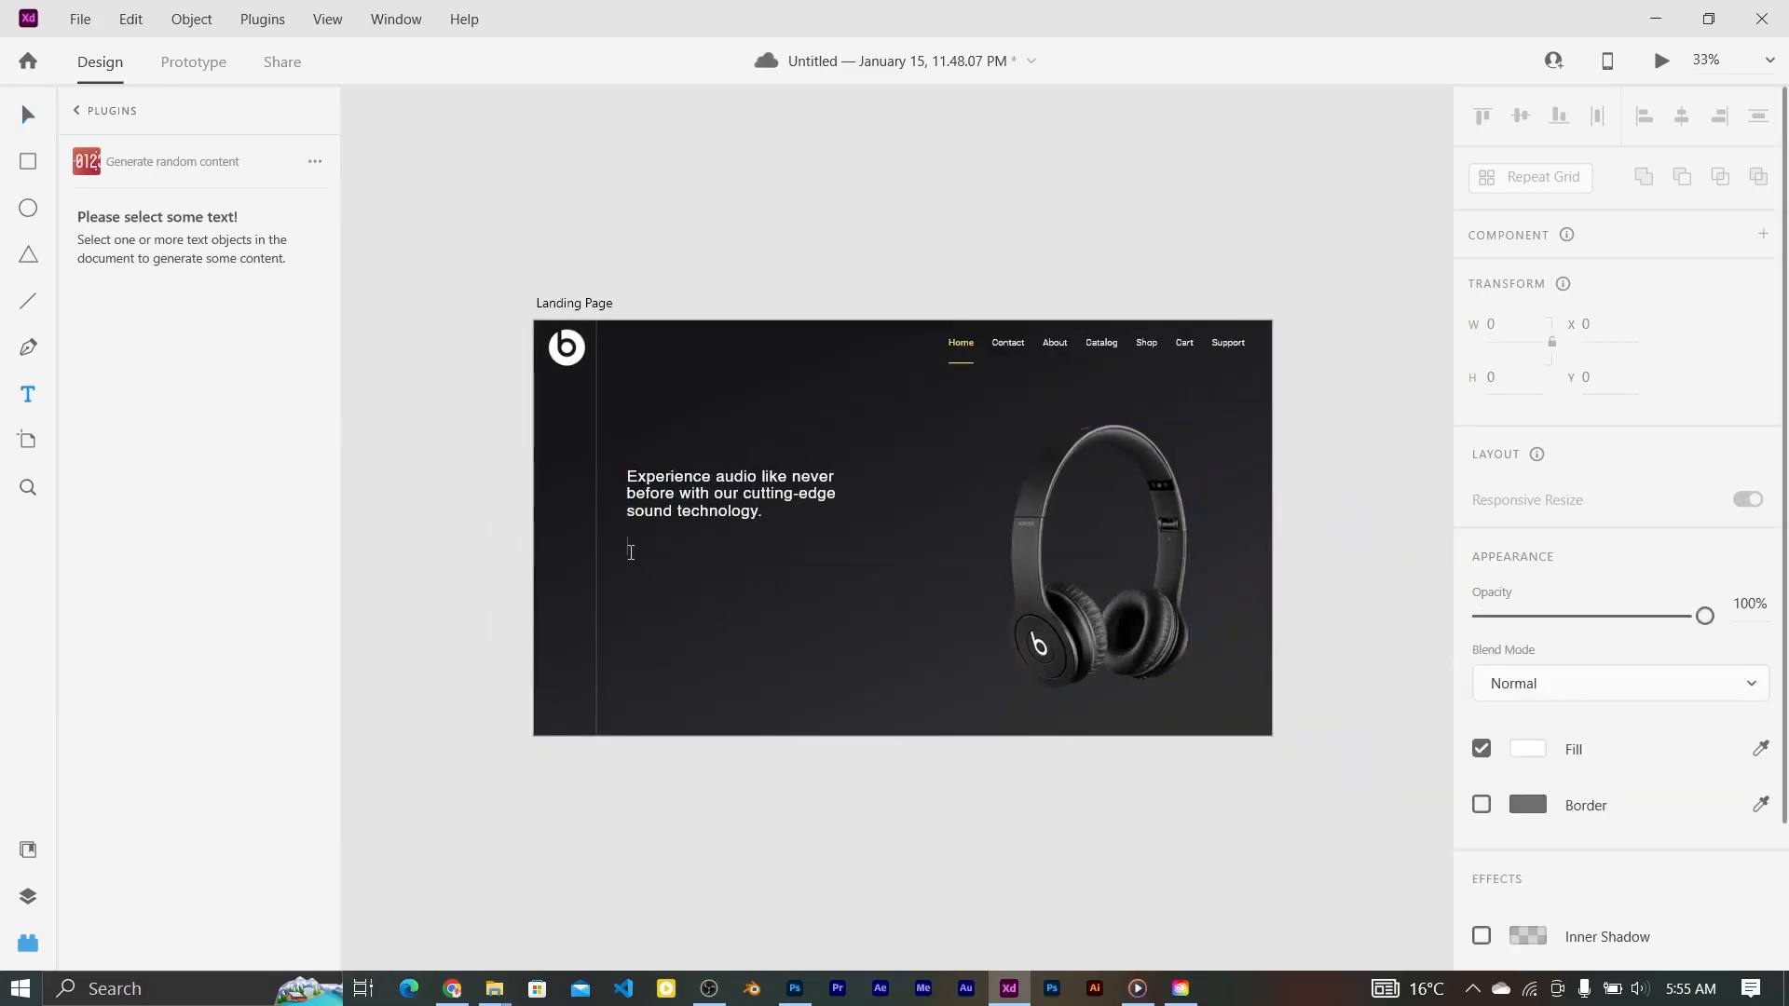
type("Shop Now")
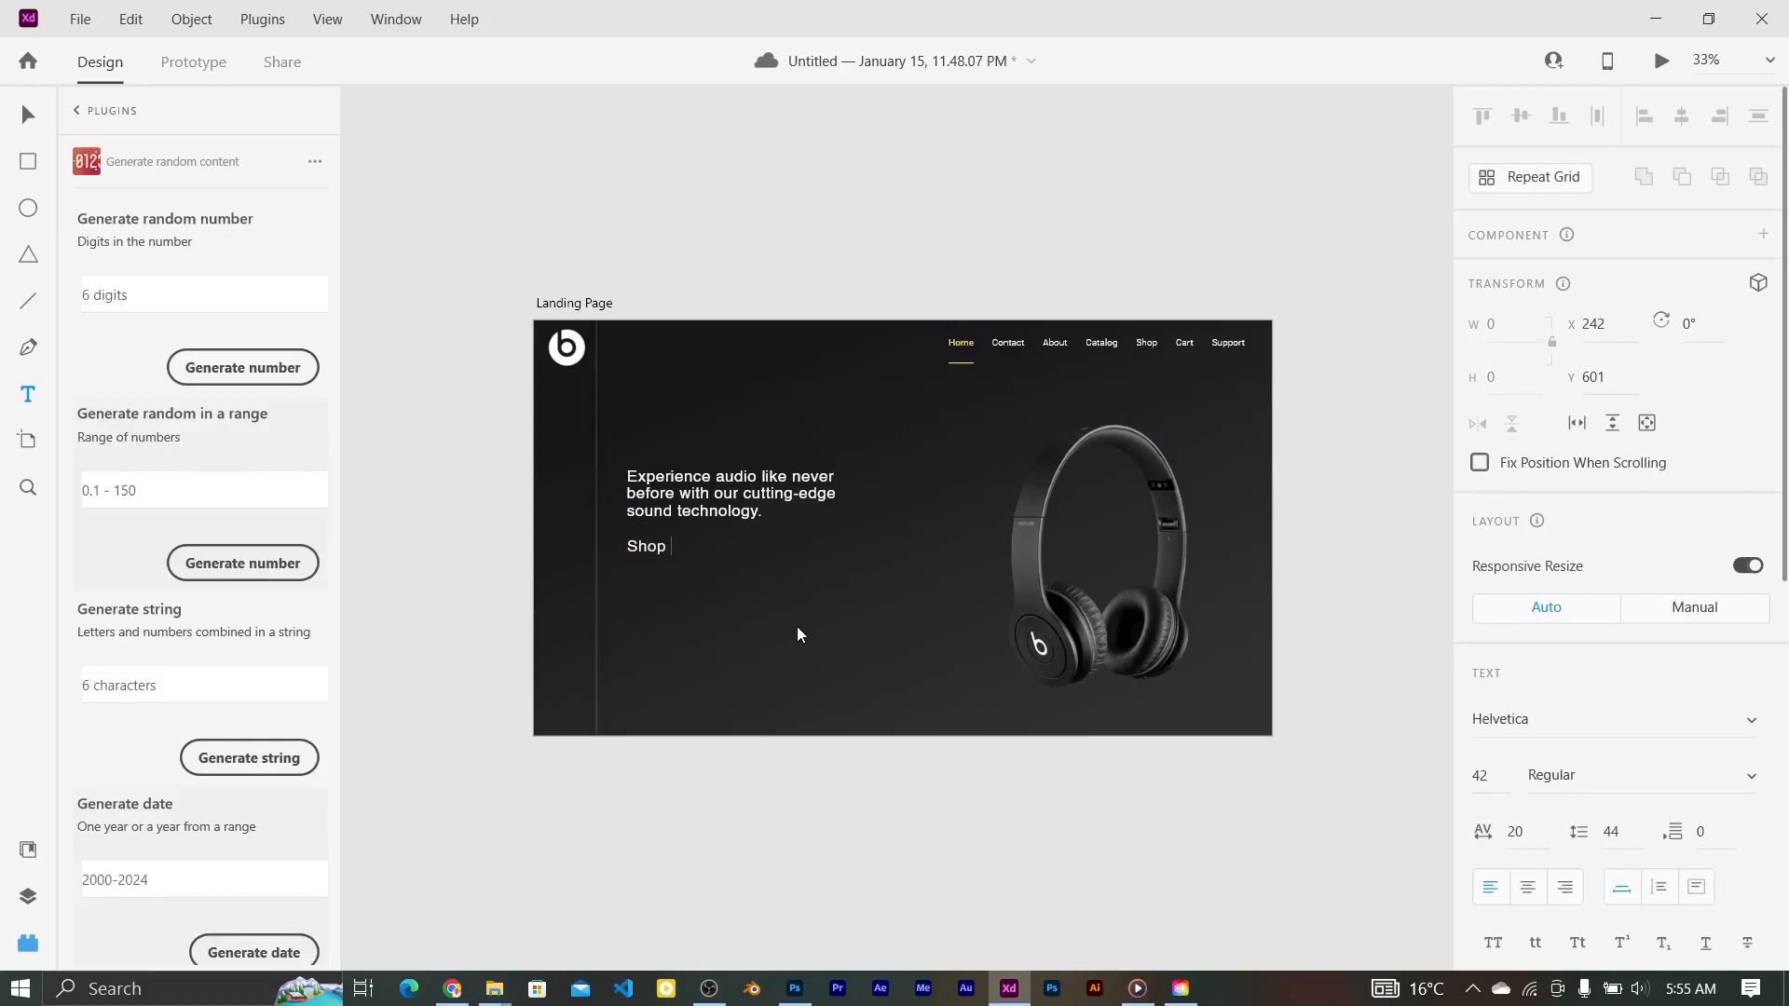
key("ctrl+a")
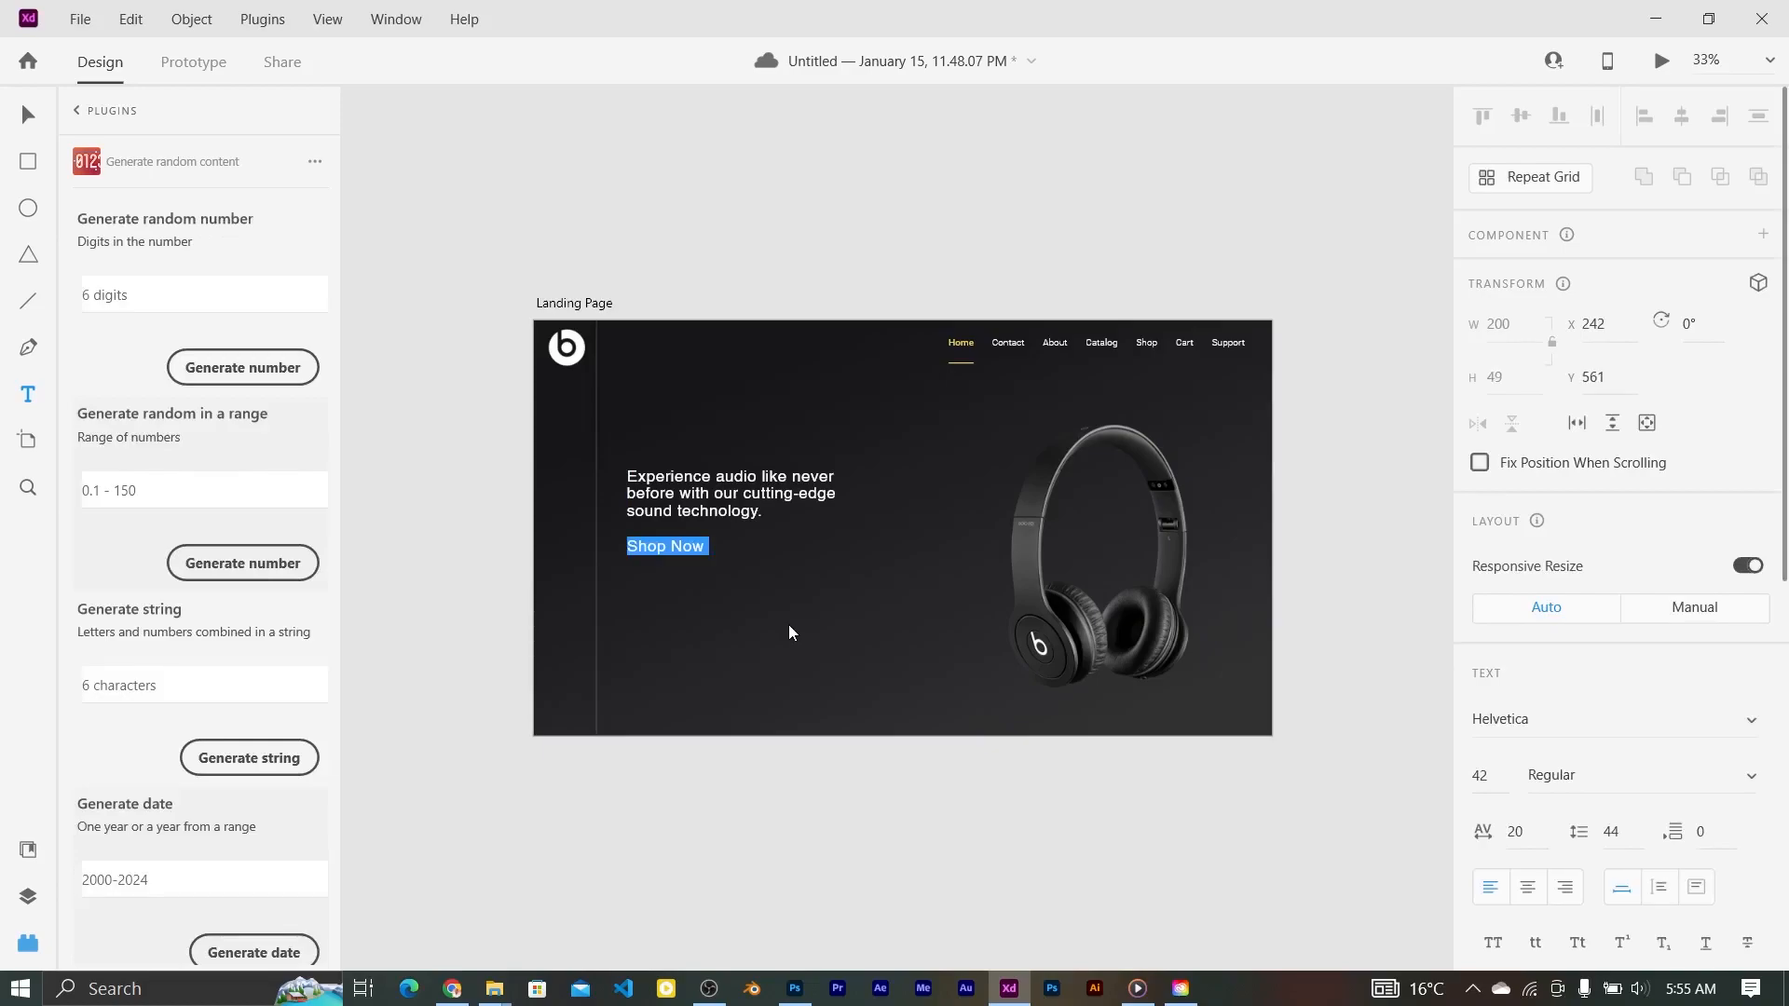
left_click(1756, 723)
left_click_drag(1764, 565, 1780, 783)
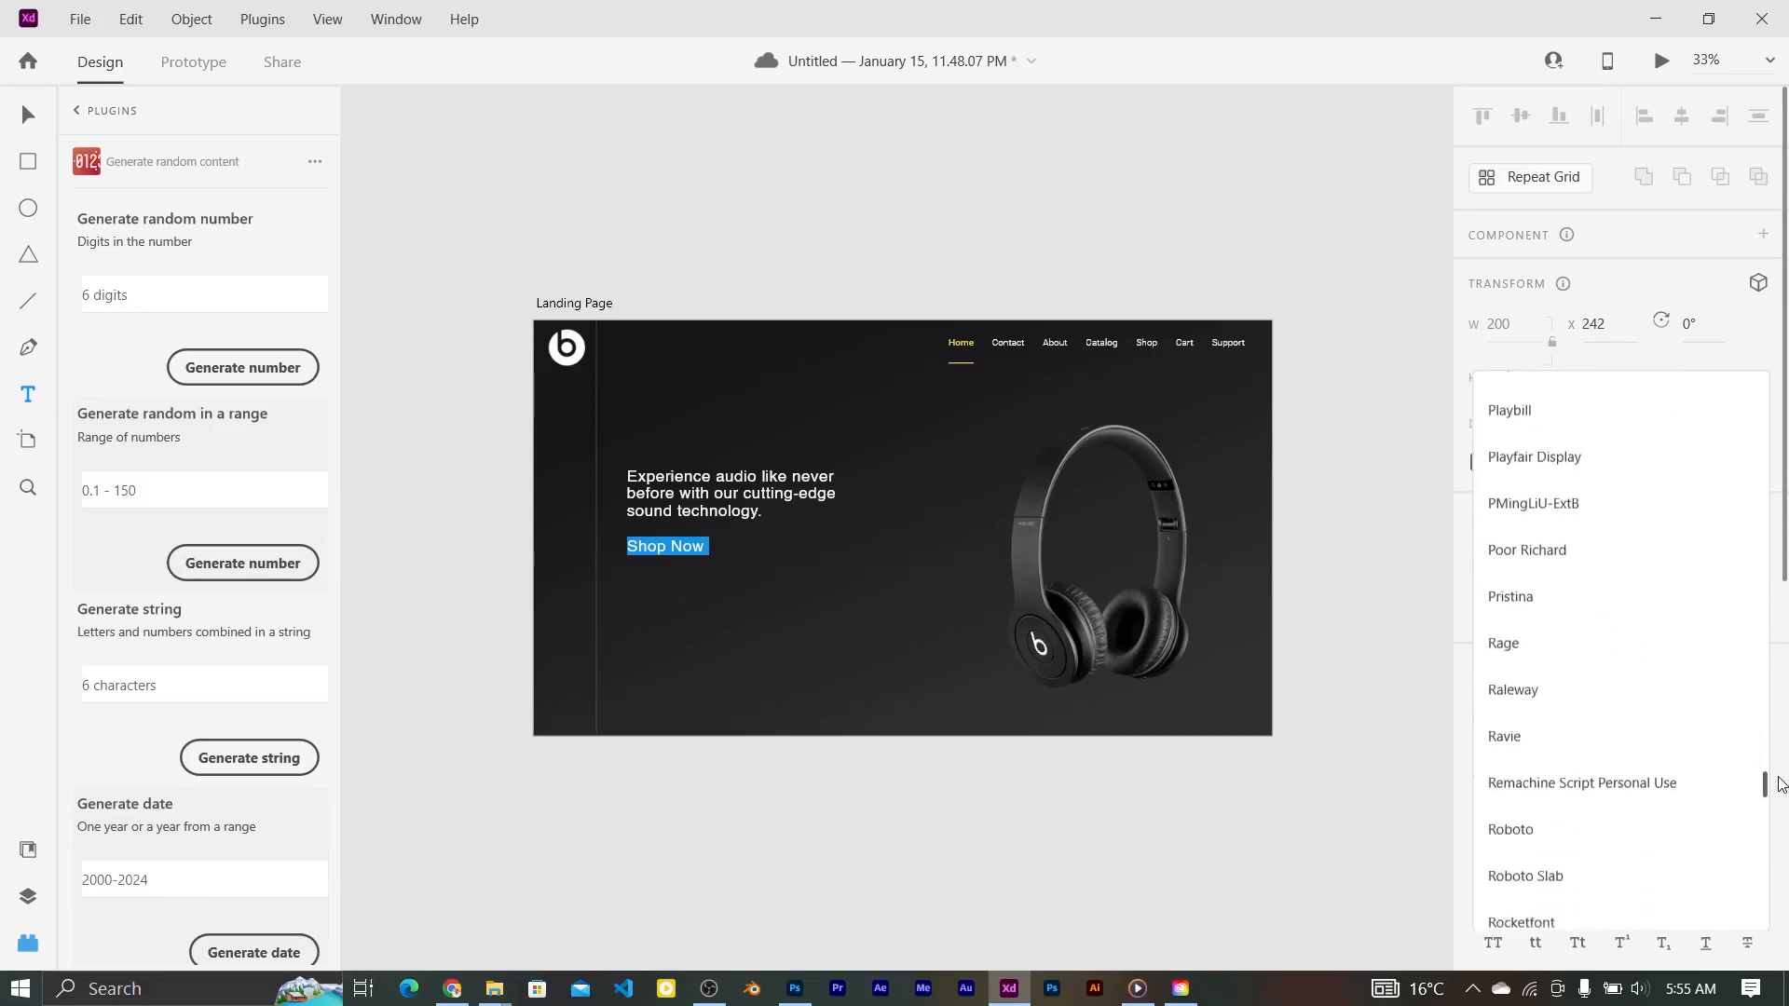
left_click(1599, 851)
left_click(1742, 776)
left_click(1566, 820)
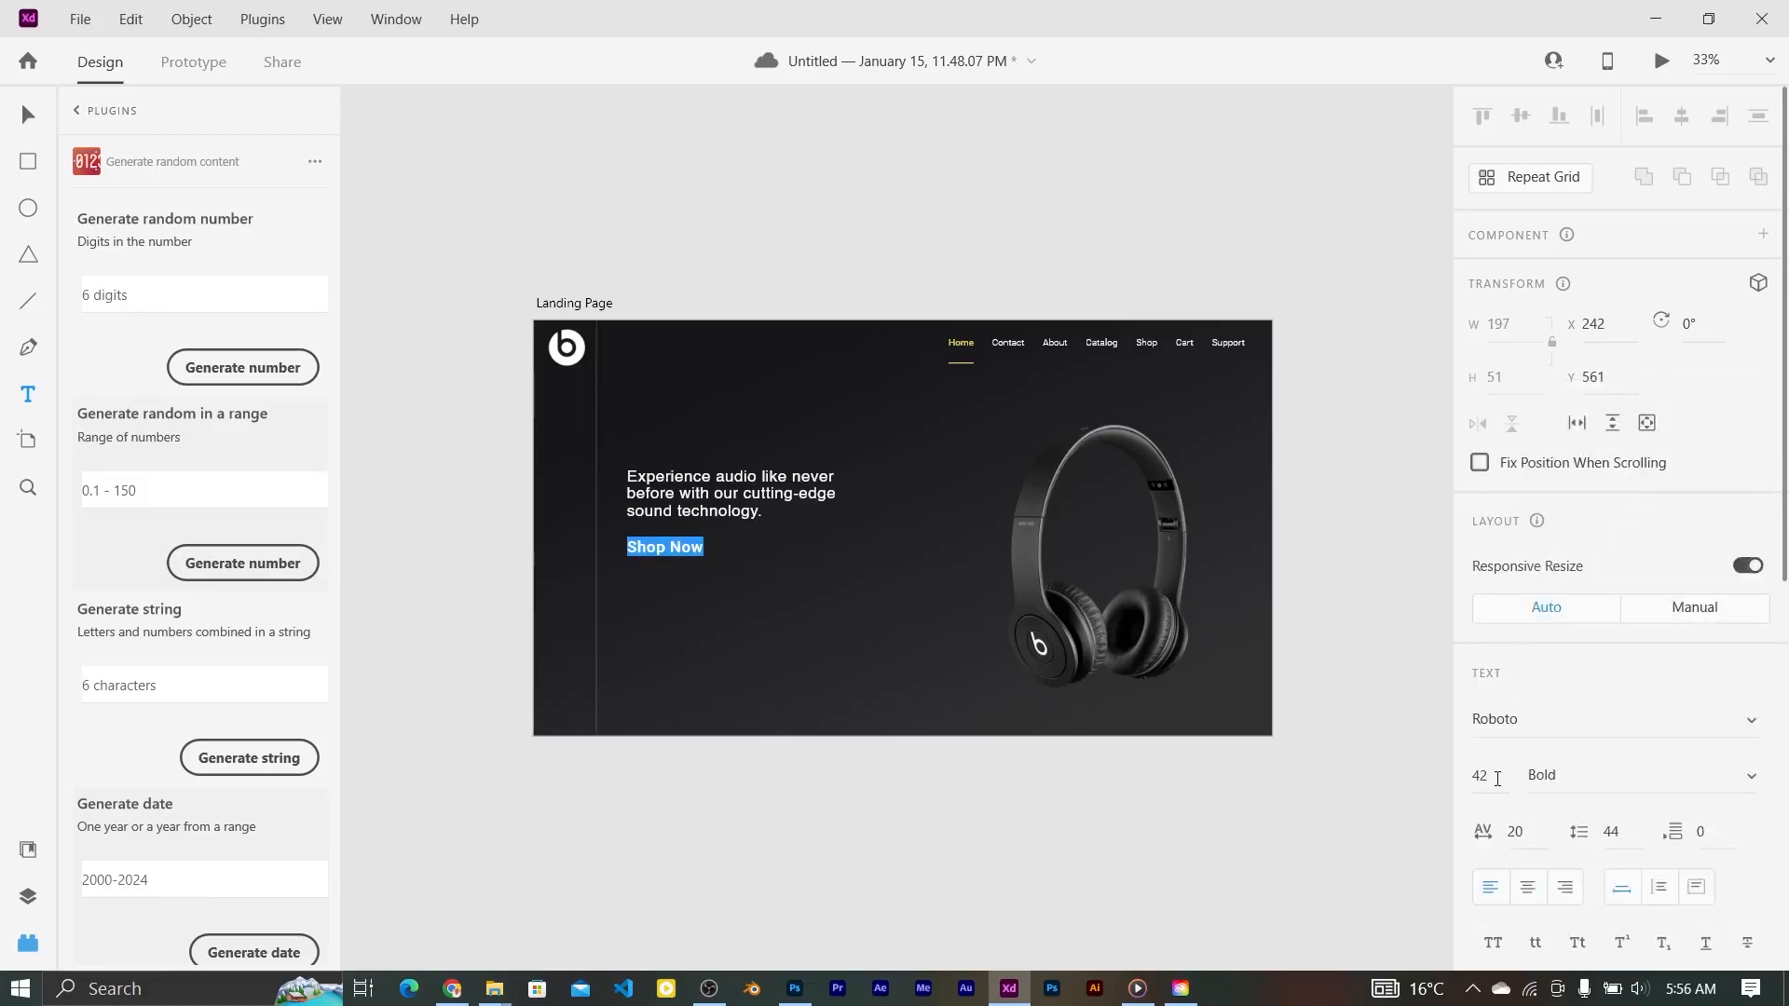
left_click(1471, 781)
type("32")
key("Return")
Step: Draw a 184×59 rectangle over the Shop Now label and show the Layers panel
left_click(28, 152)
left_click_drag(620, 539, 694, 563)
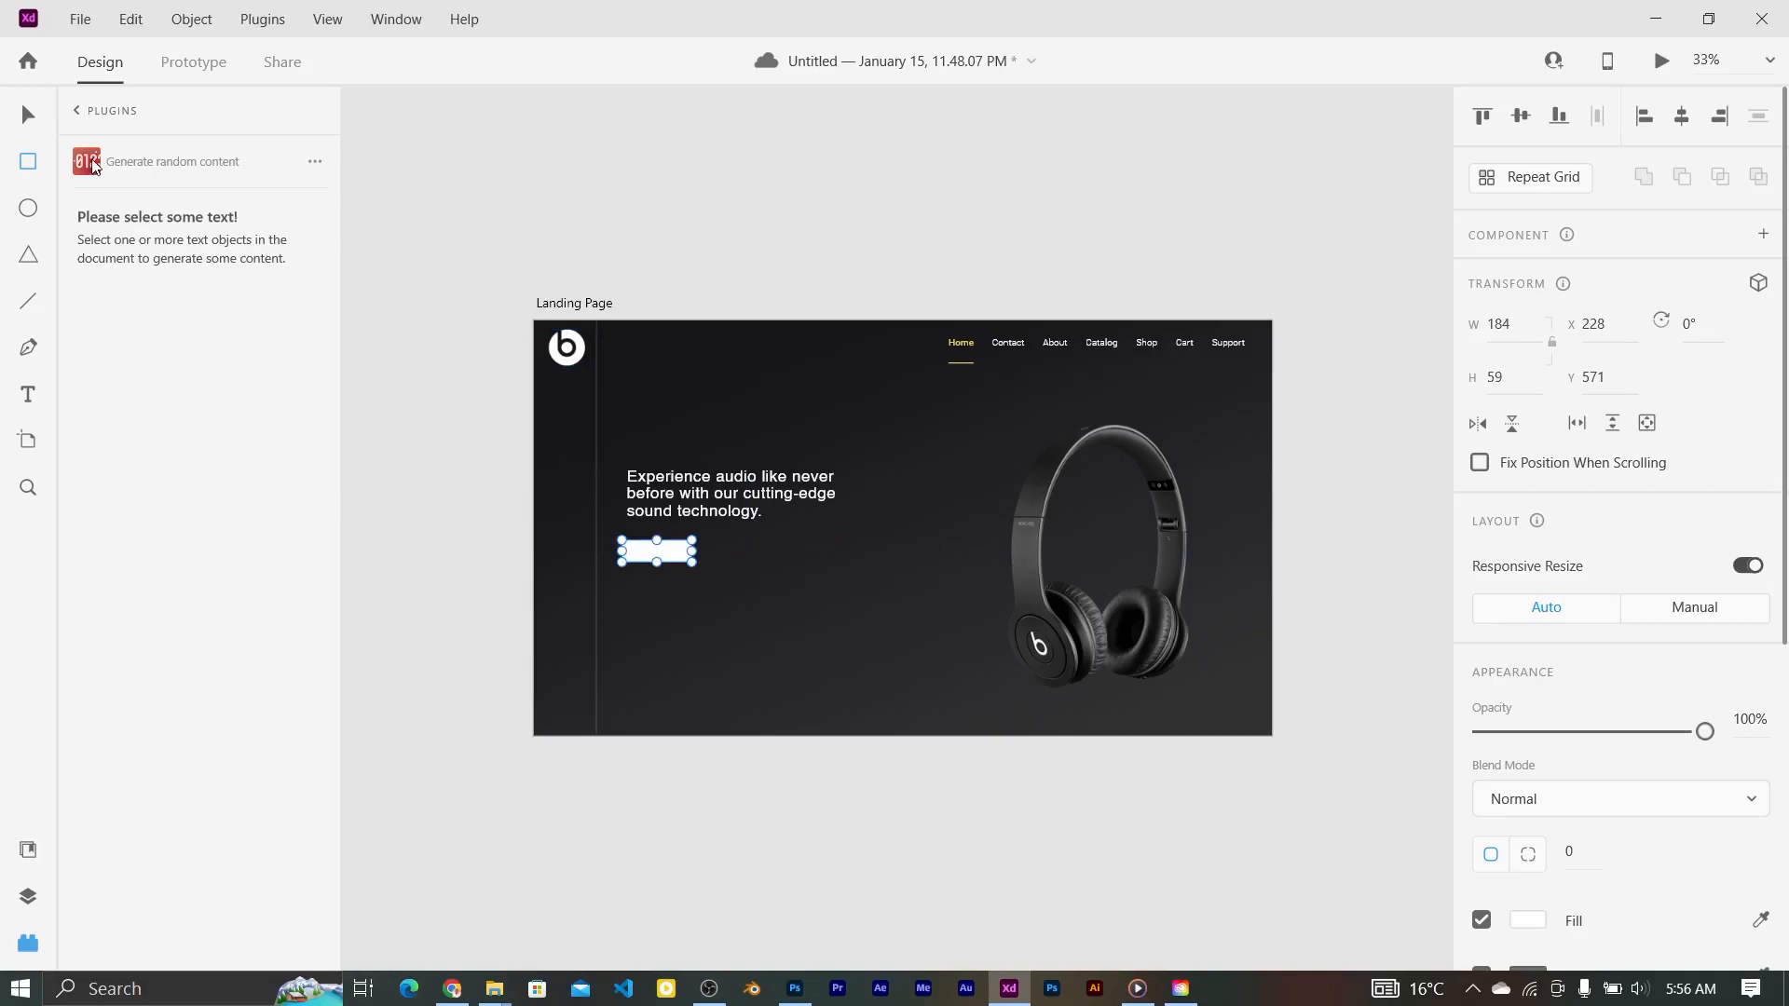
key("ctrl+y")
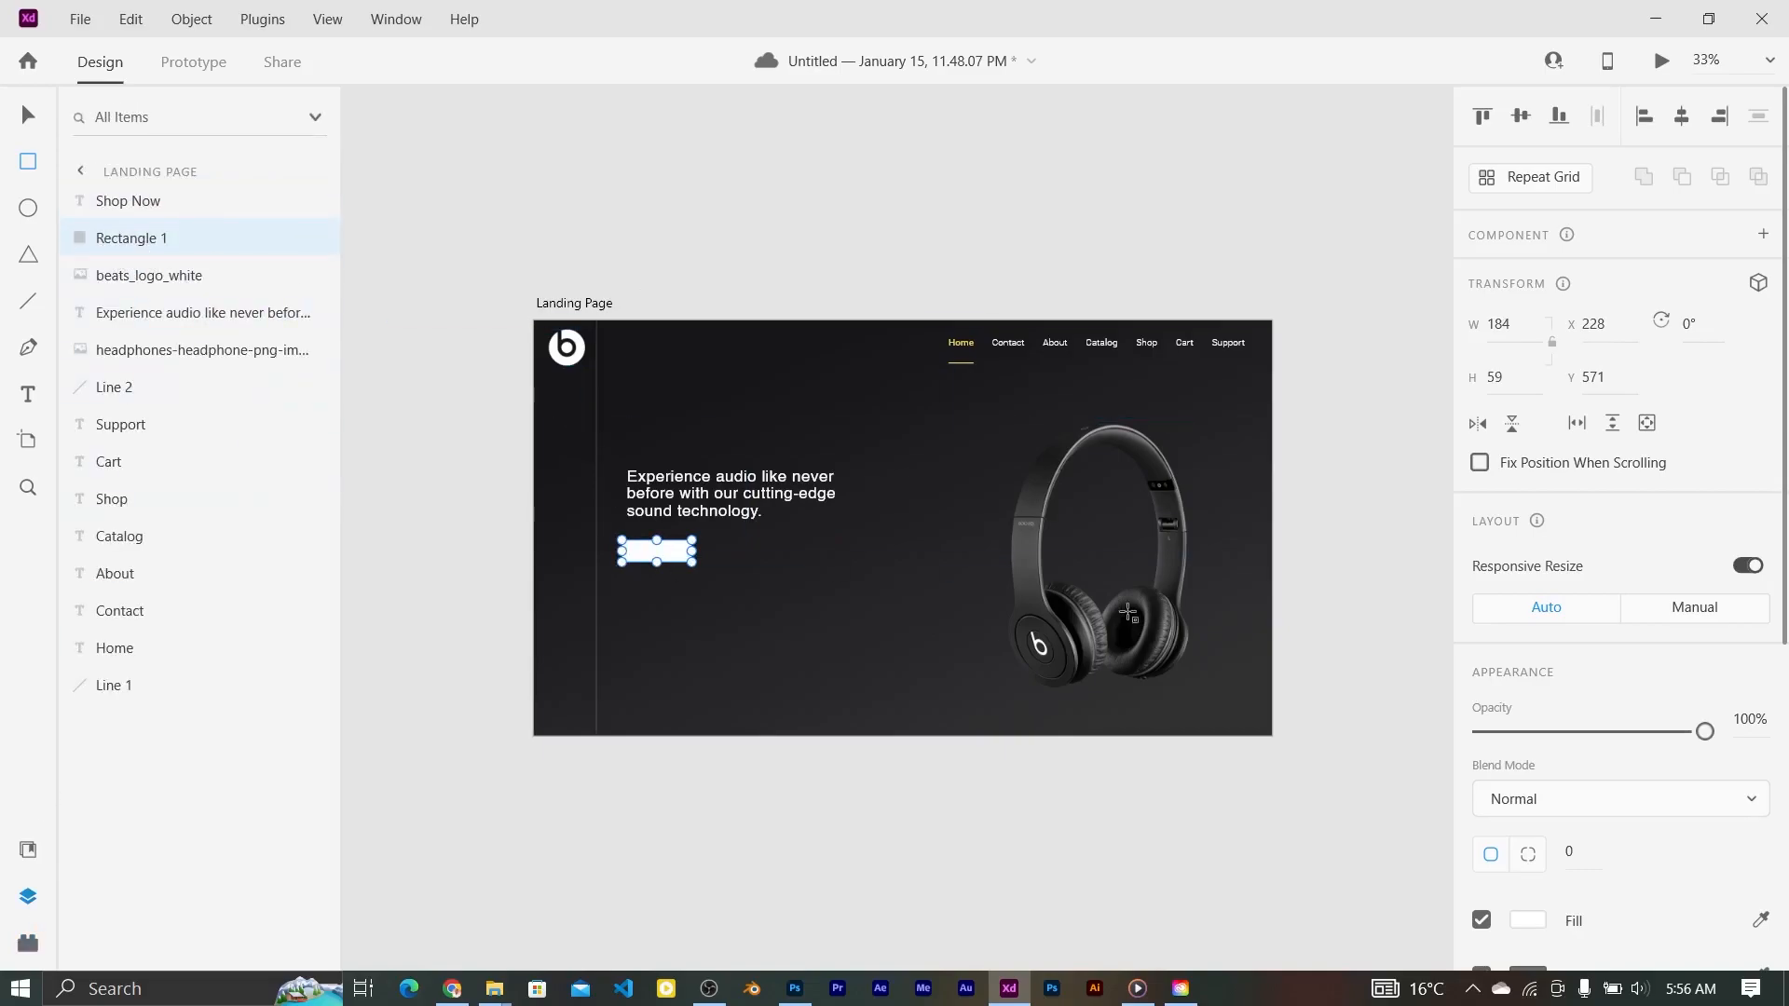
Step: Make the rectangle yellow with no border and rounded corners, widening it slightly
left_click(1528, 920)
left_click(1276, 932)
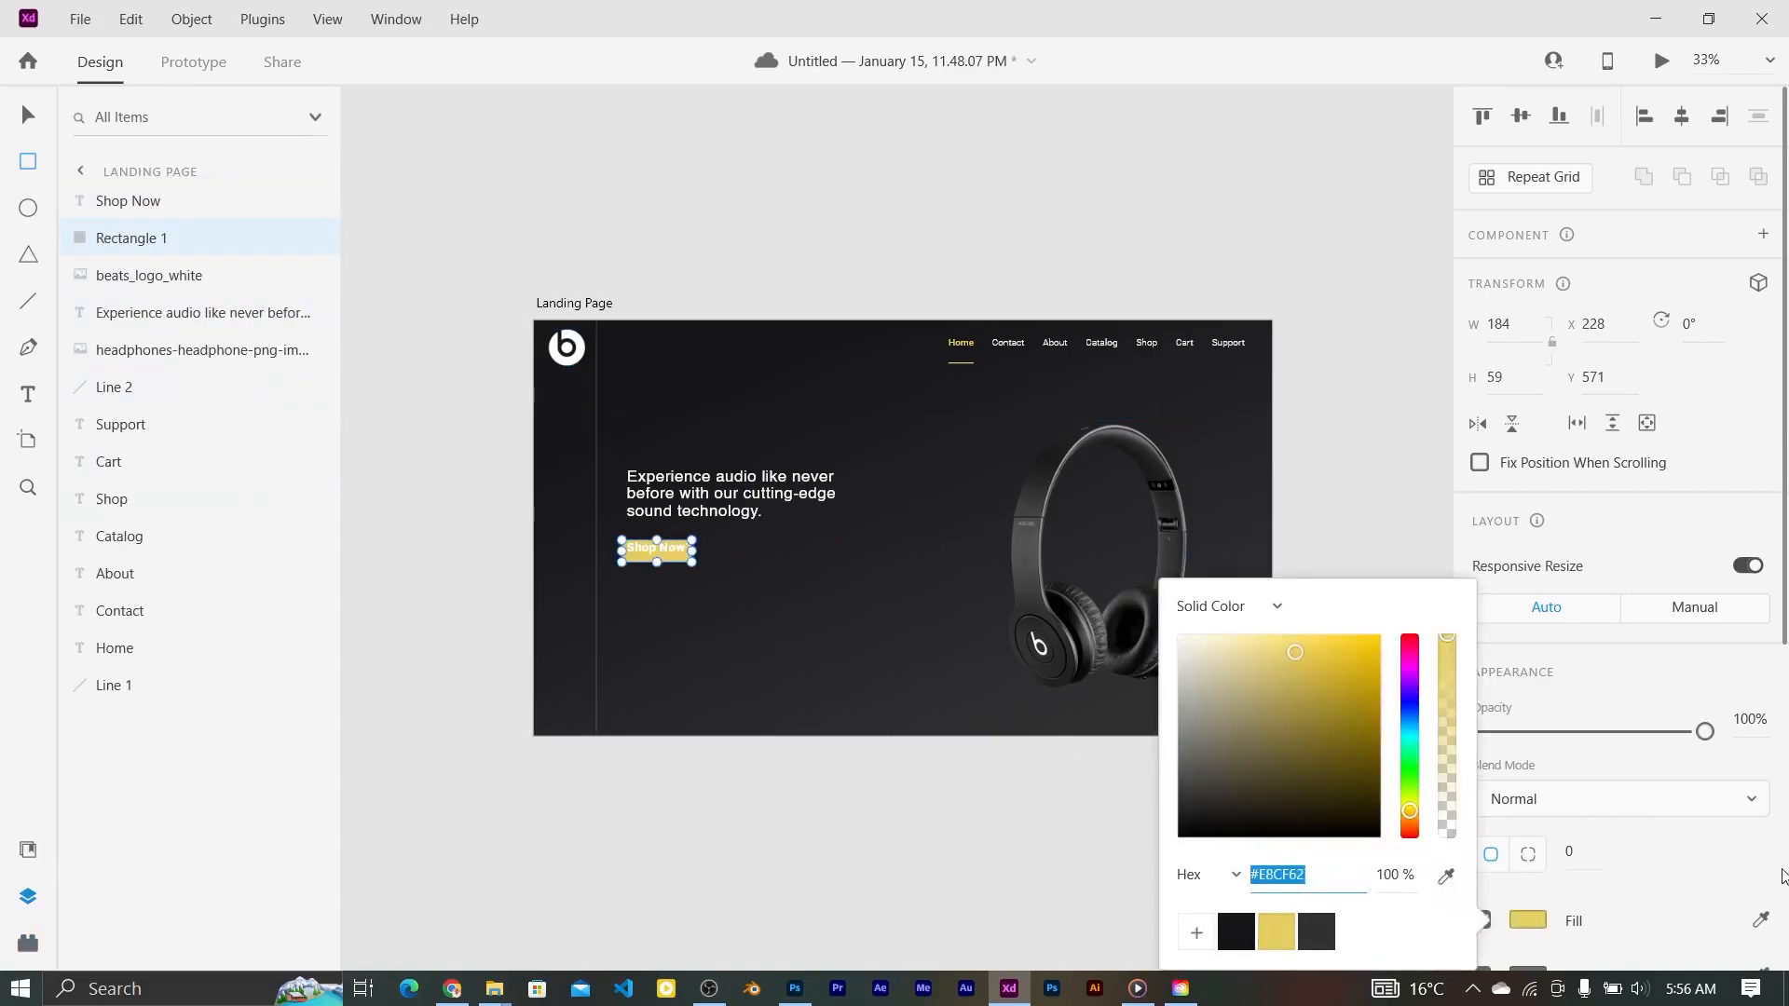
scroll(1780, 554, "down", 1)
left_click(1537, 878)
left_click(1478, 877)
scroll(1547, 737, "down", 3)
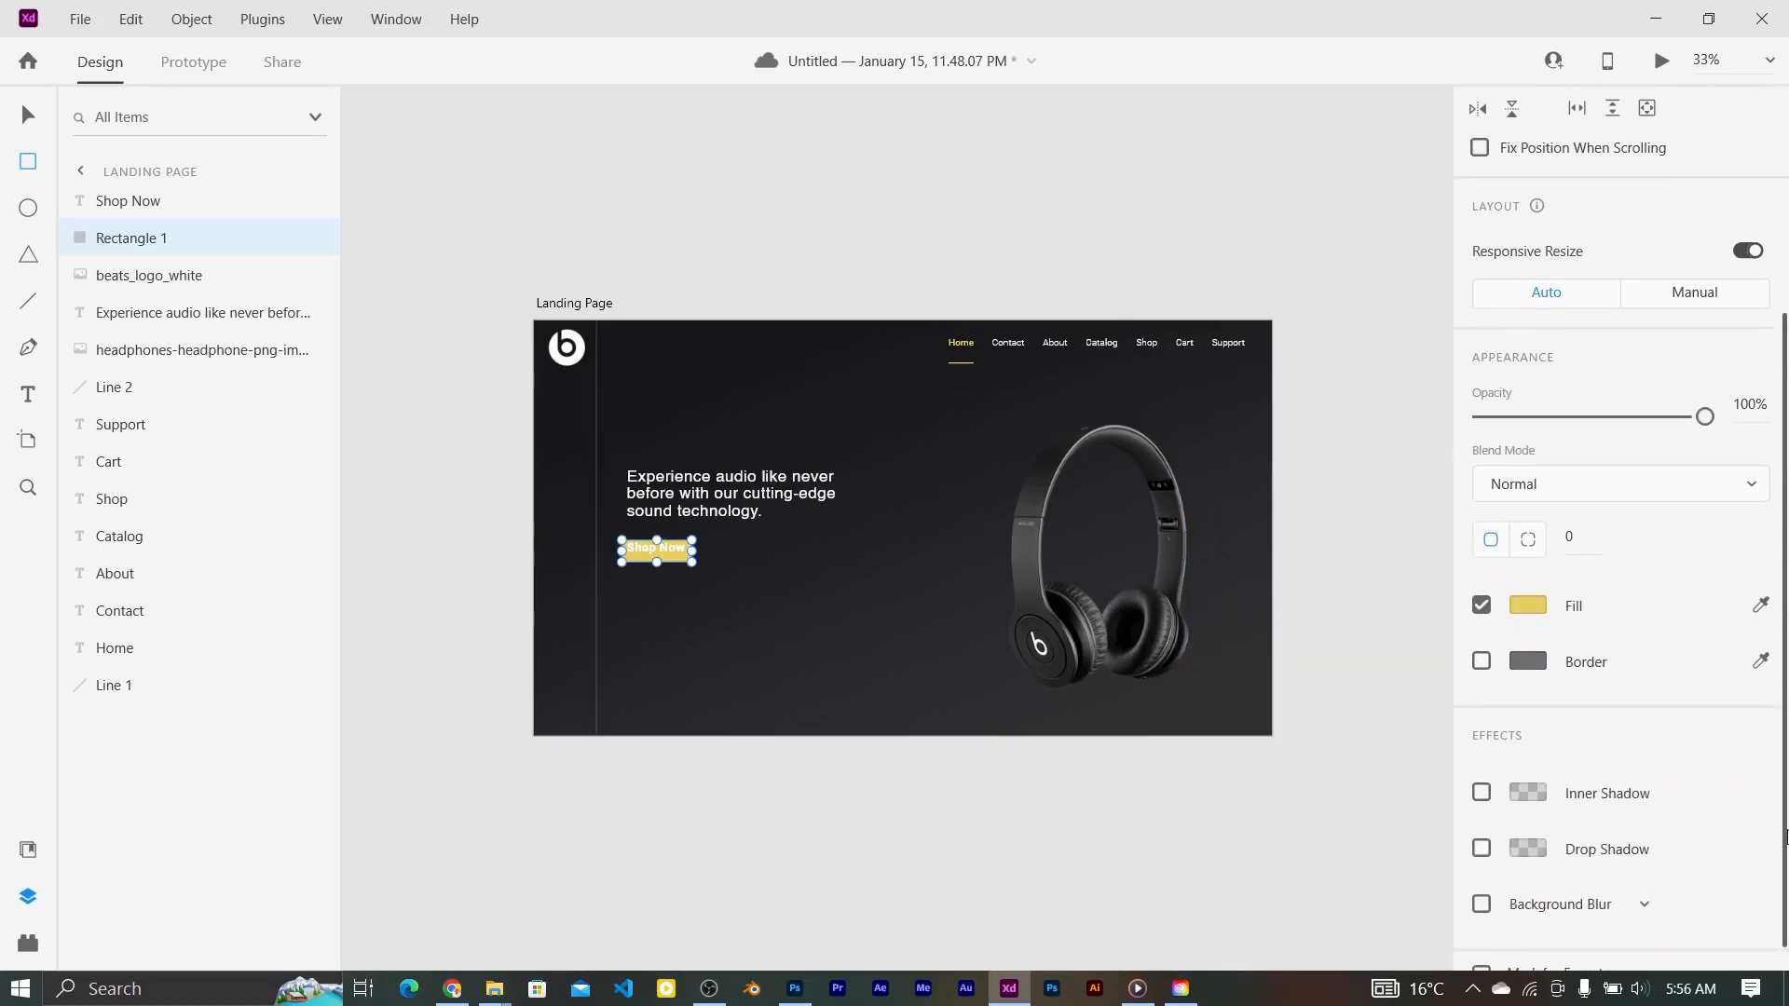
left_click(1571, 569)
type("12")
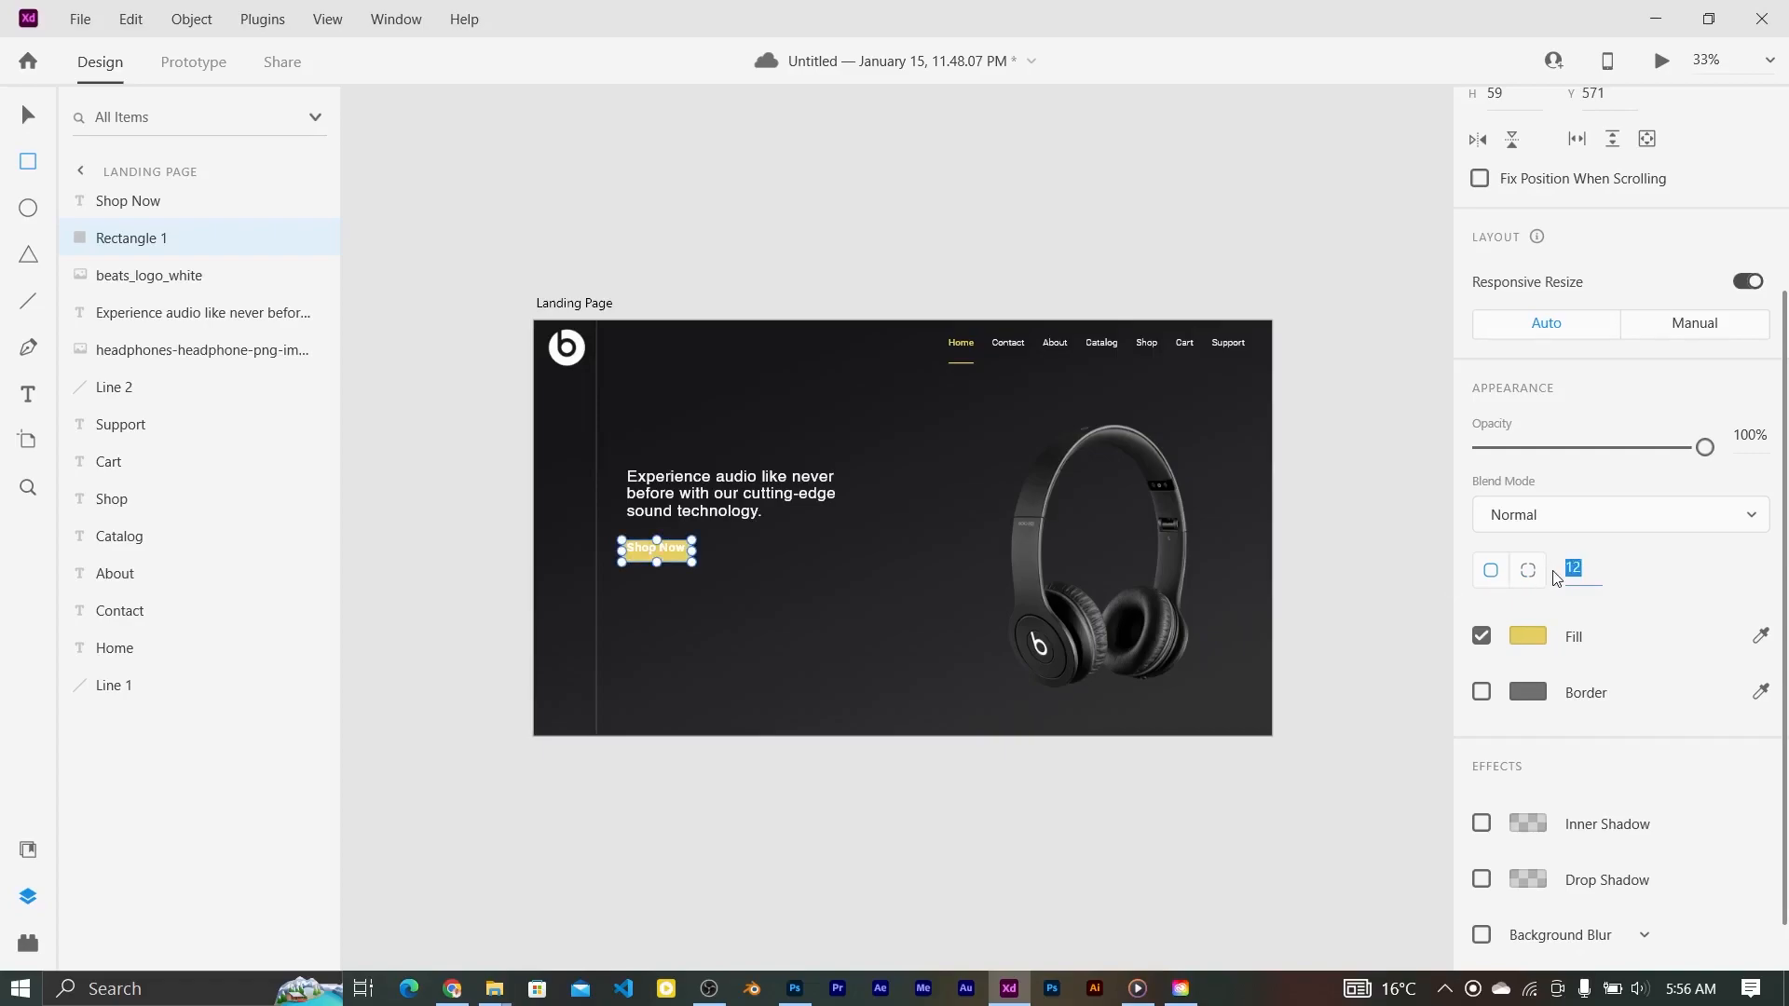
type("6")
key("Return")
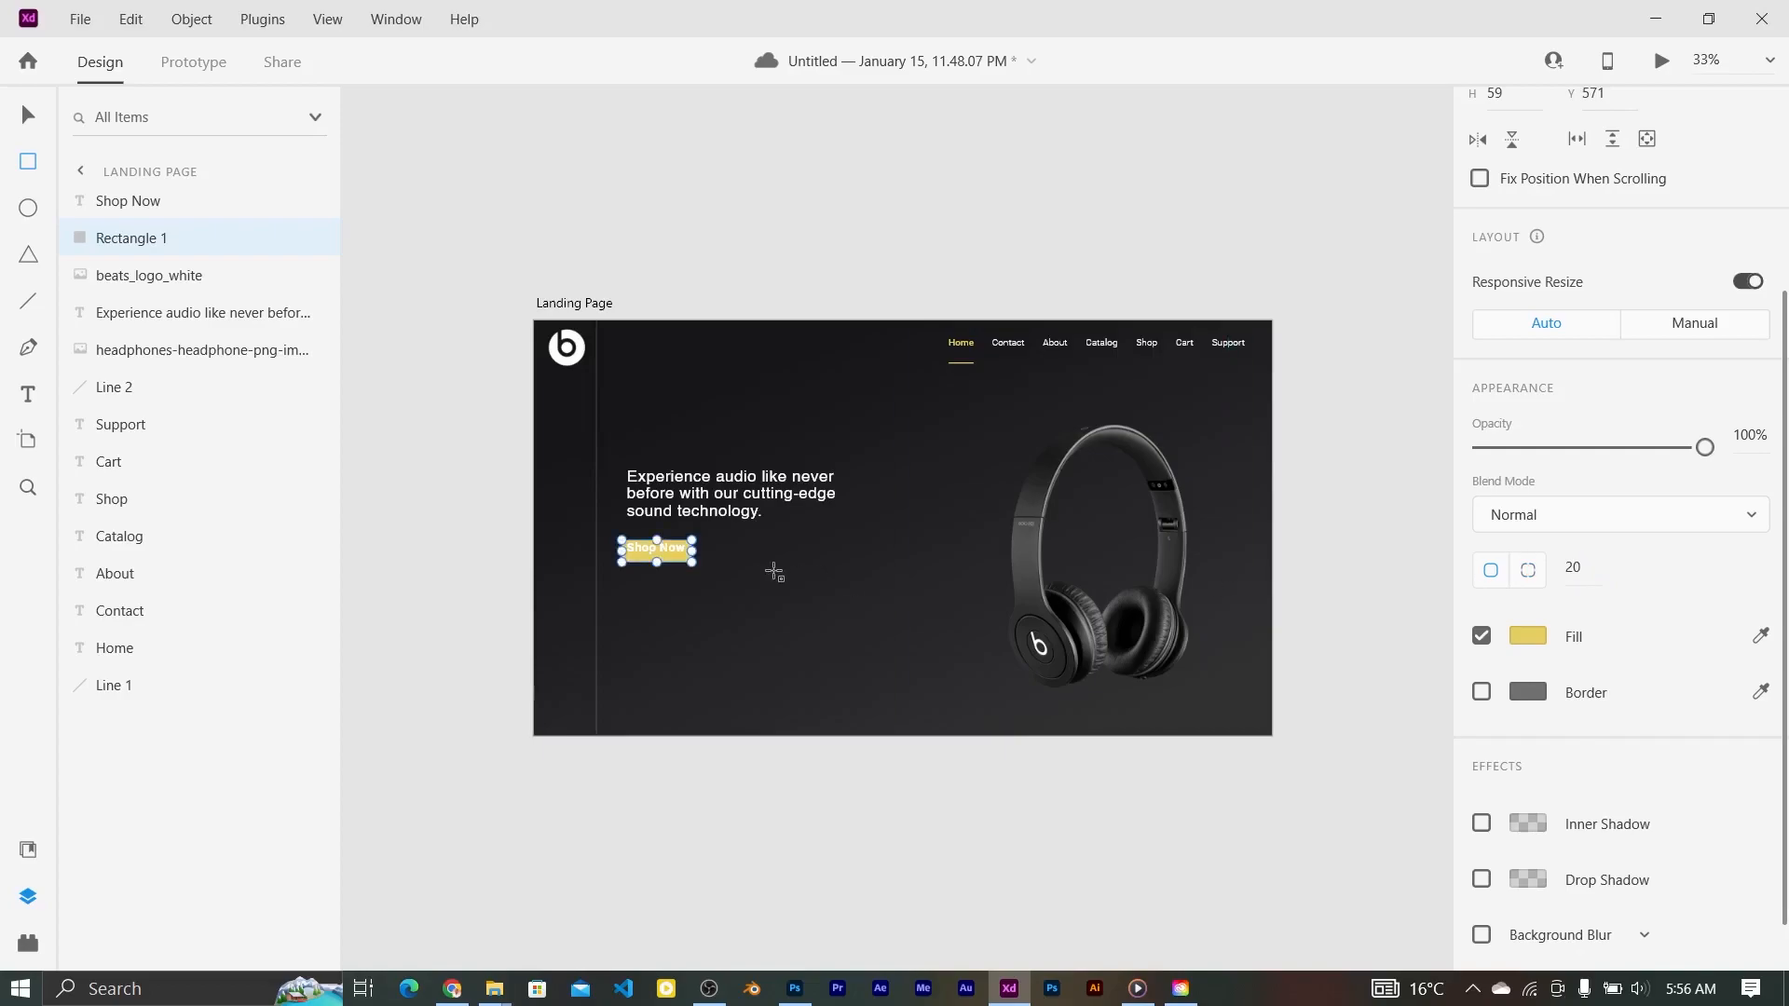
left_click_drag(691, 550, 699, 550)
Step: Centre the Shop Now text horizontally and vertically on the rectangle
key("ctrl+=")
left_click(559, 557)
left_click(587, 565, "shift")
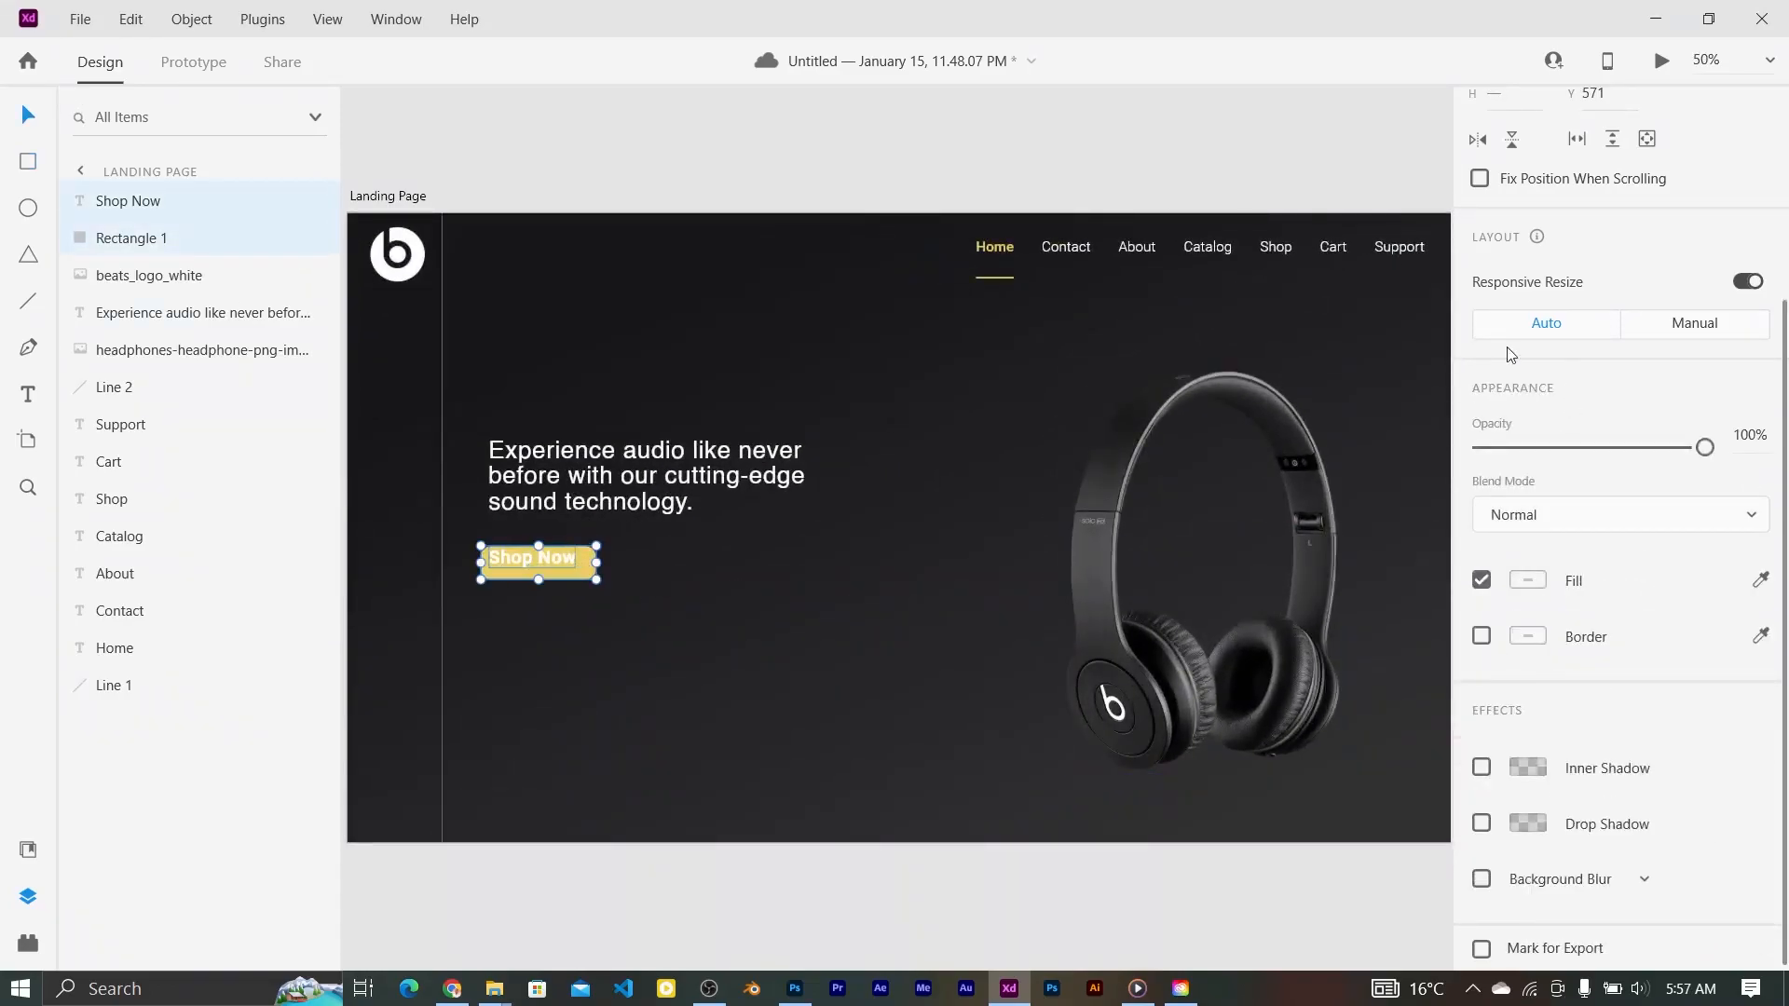
scroll(1770, 473, "up", 3)
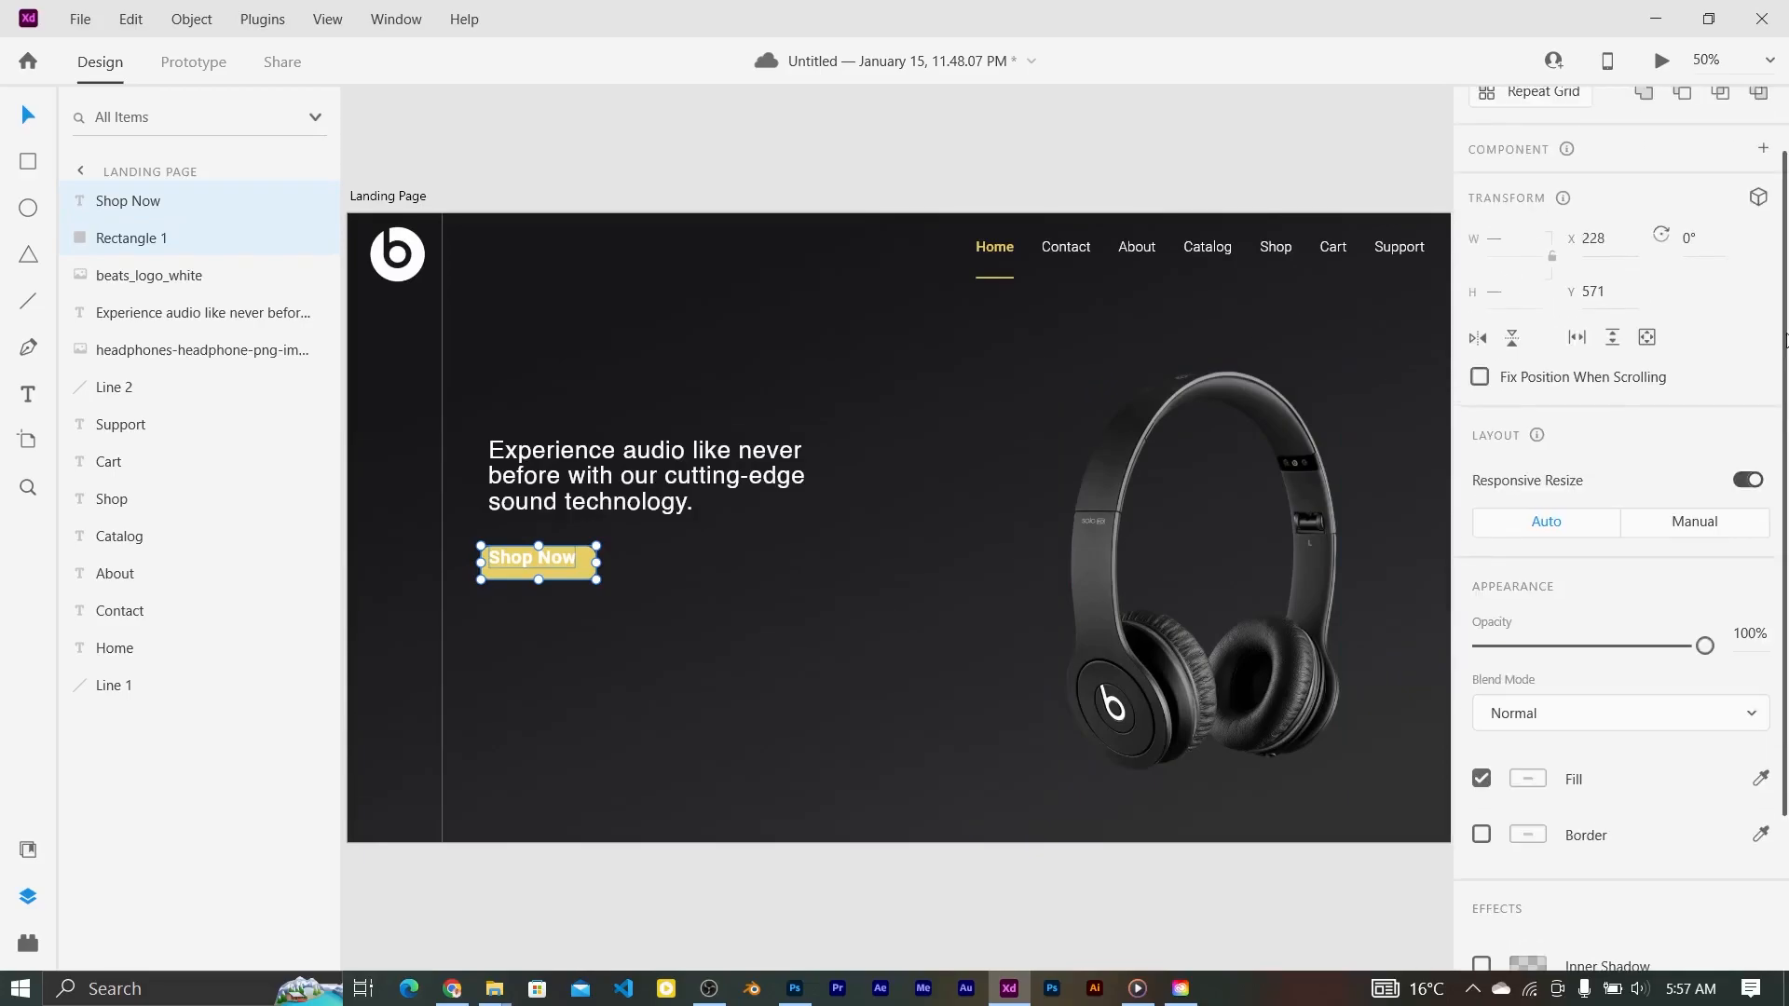
left_click(1521, 109)
left_click(1682, 110)
Step: Recolour the button to #DDC454 and reduce the Shop Now text to size 28
double_click(563, 559)
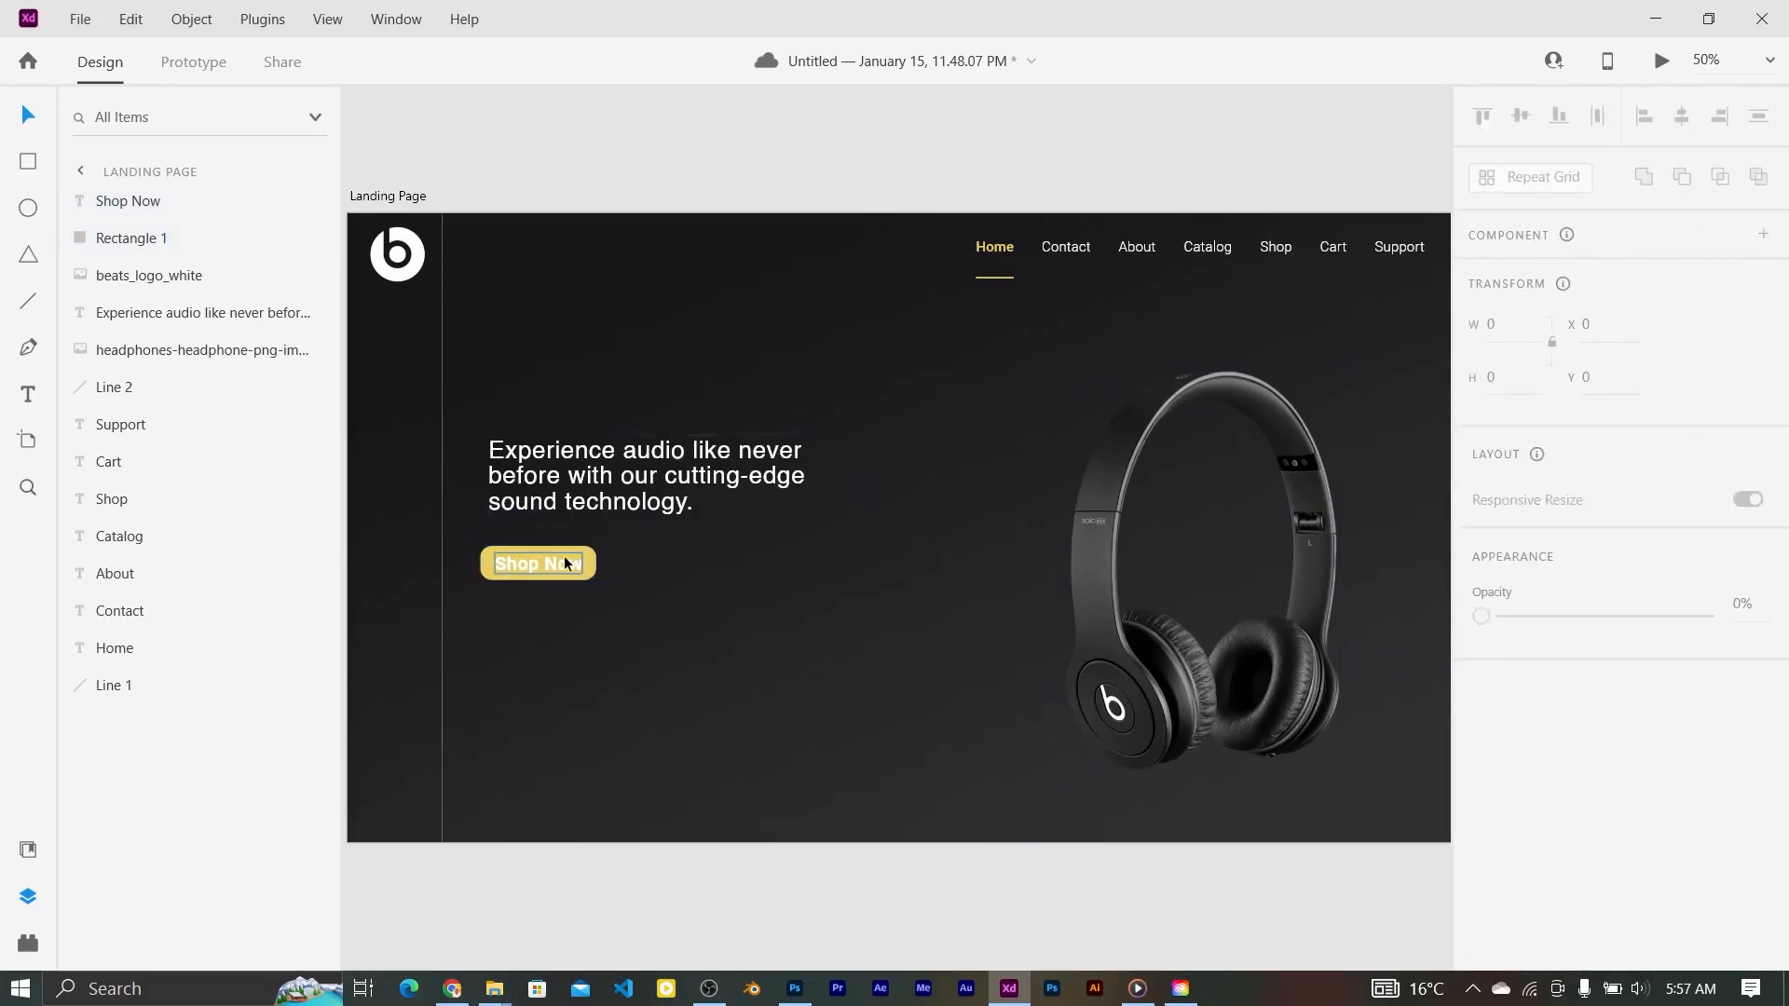
left_click(594, 566)
left_click(1528, 920)
left_click(1304, 659)
double_click(552, 559)
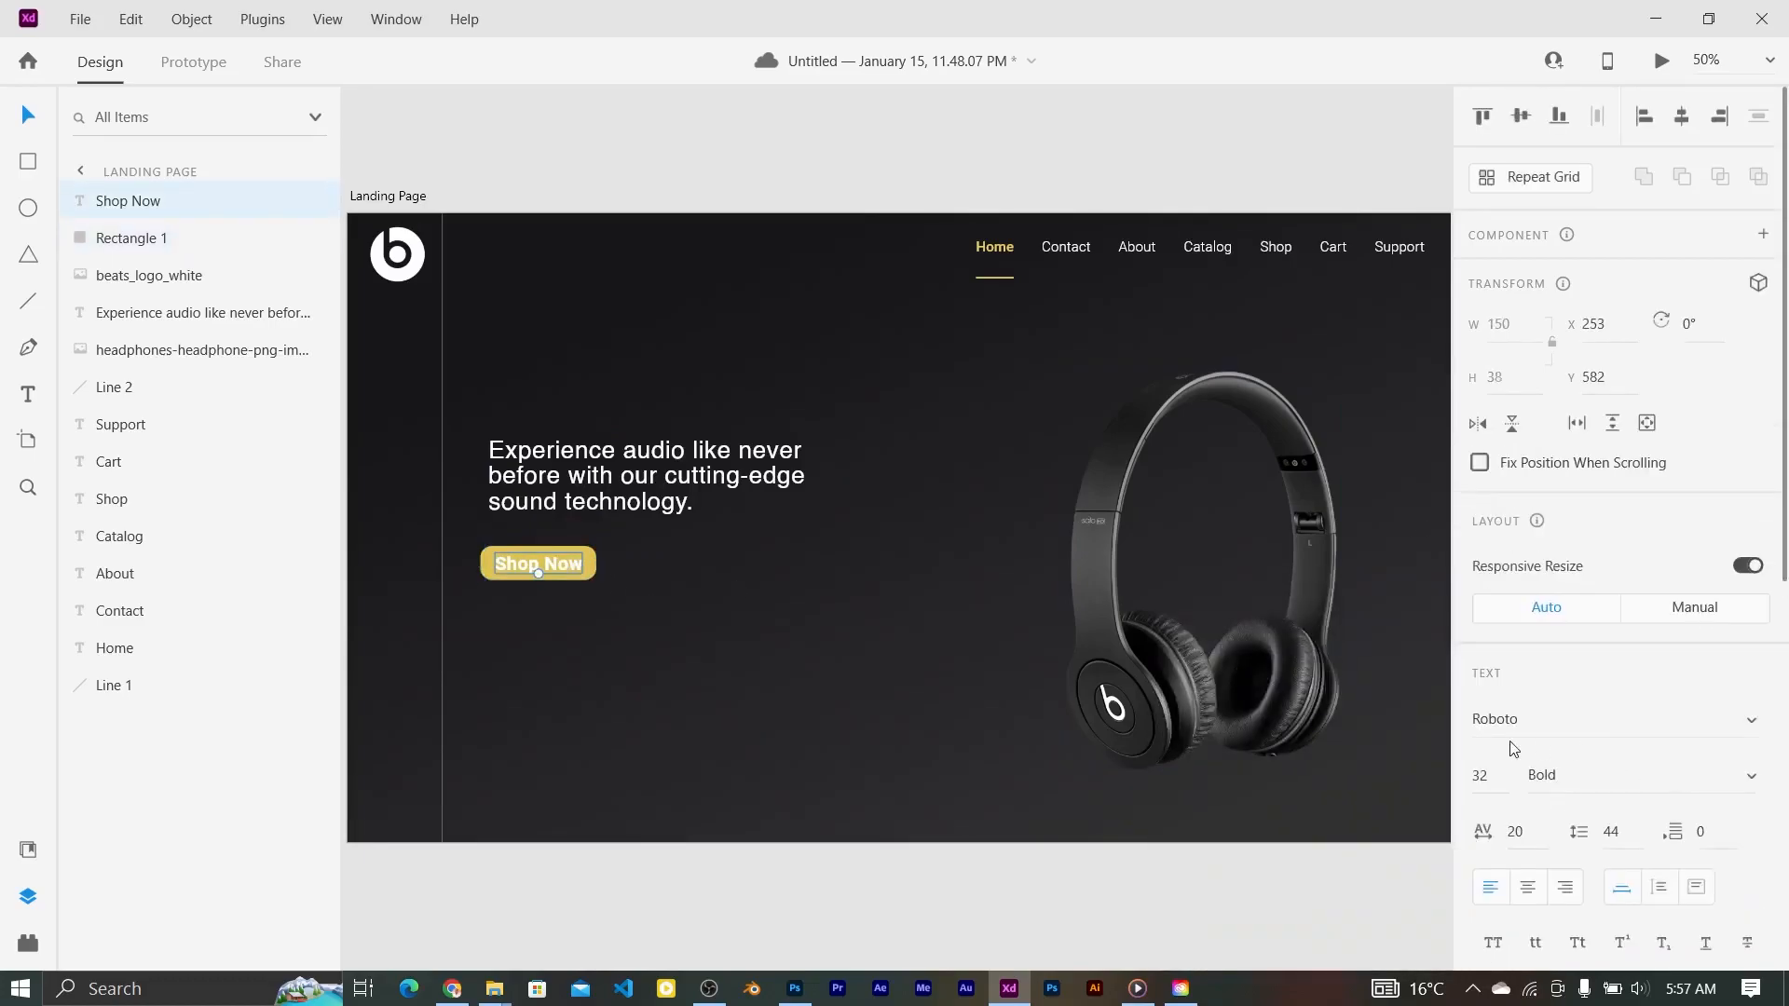
key("Return")
left_click(582, 564, "shift")
left_click(944, 518)
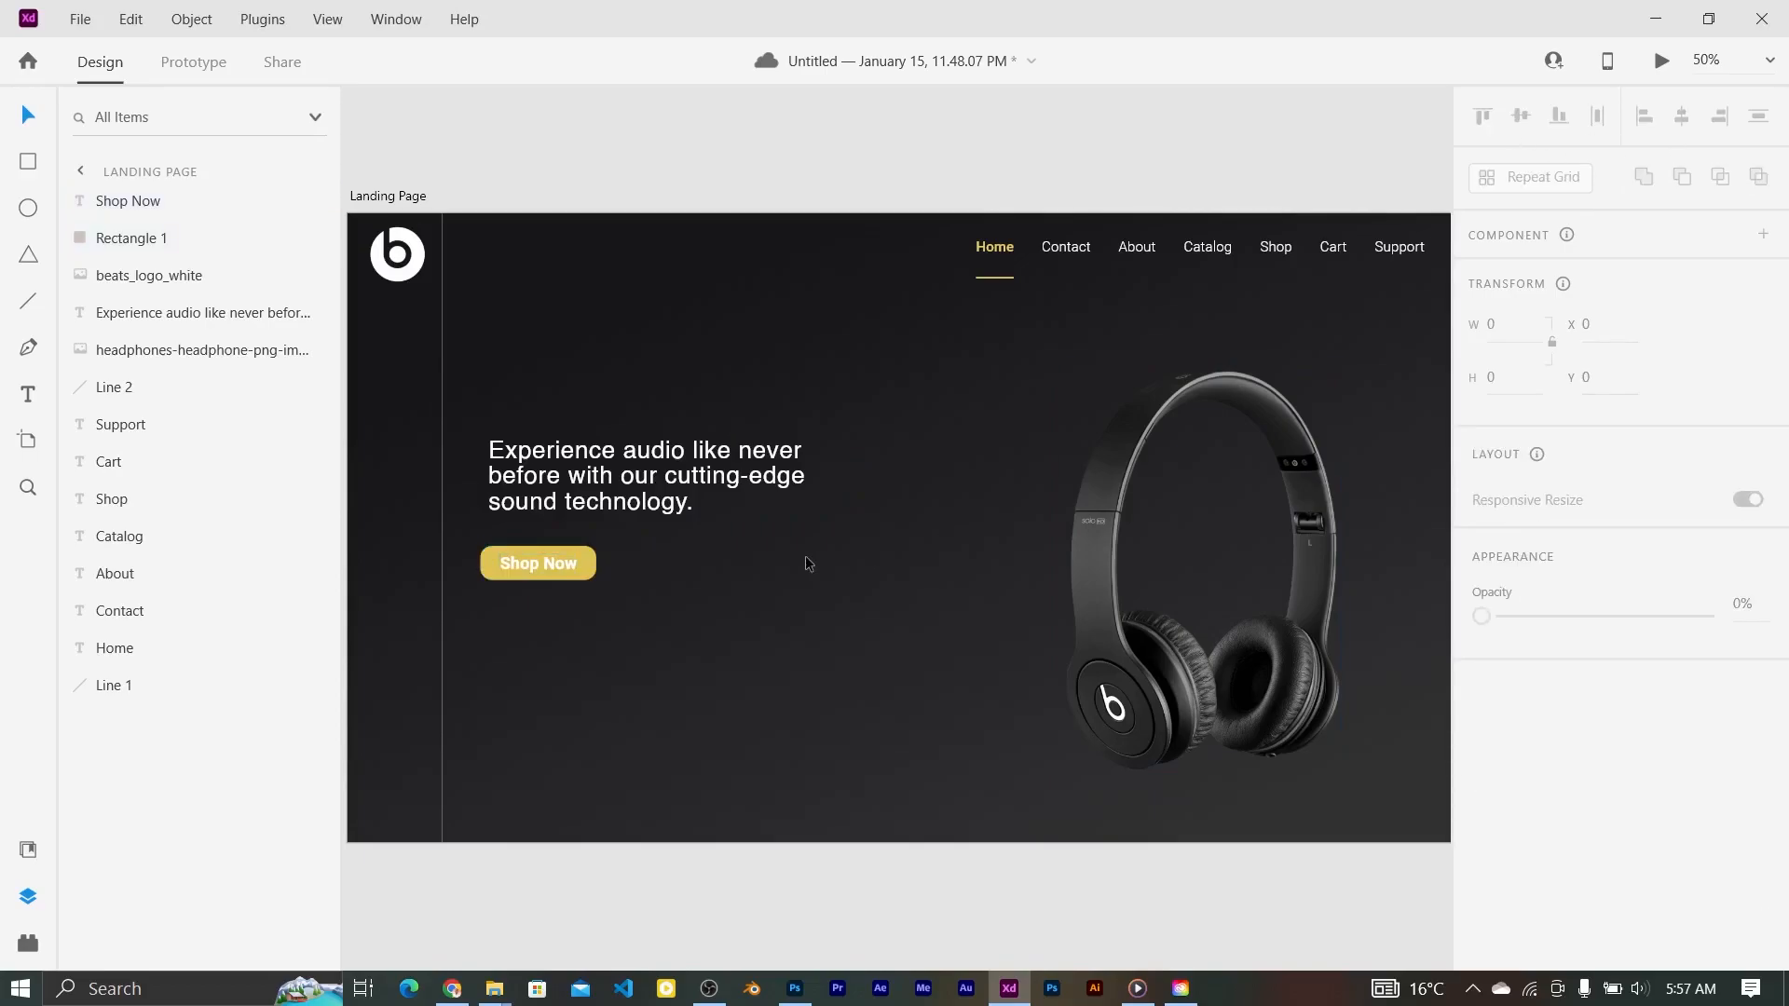
key("ctrl+minus")
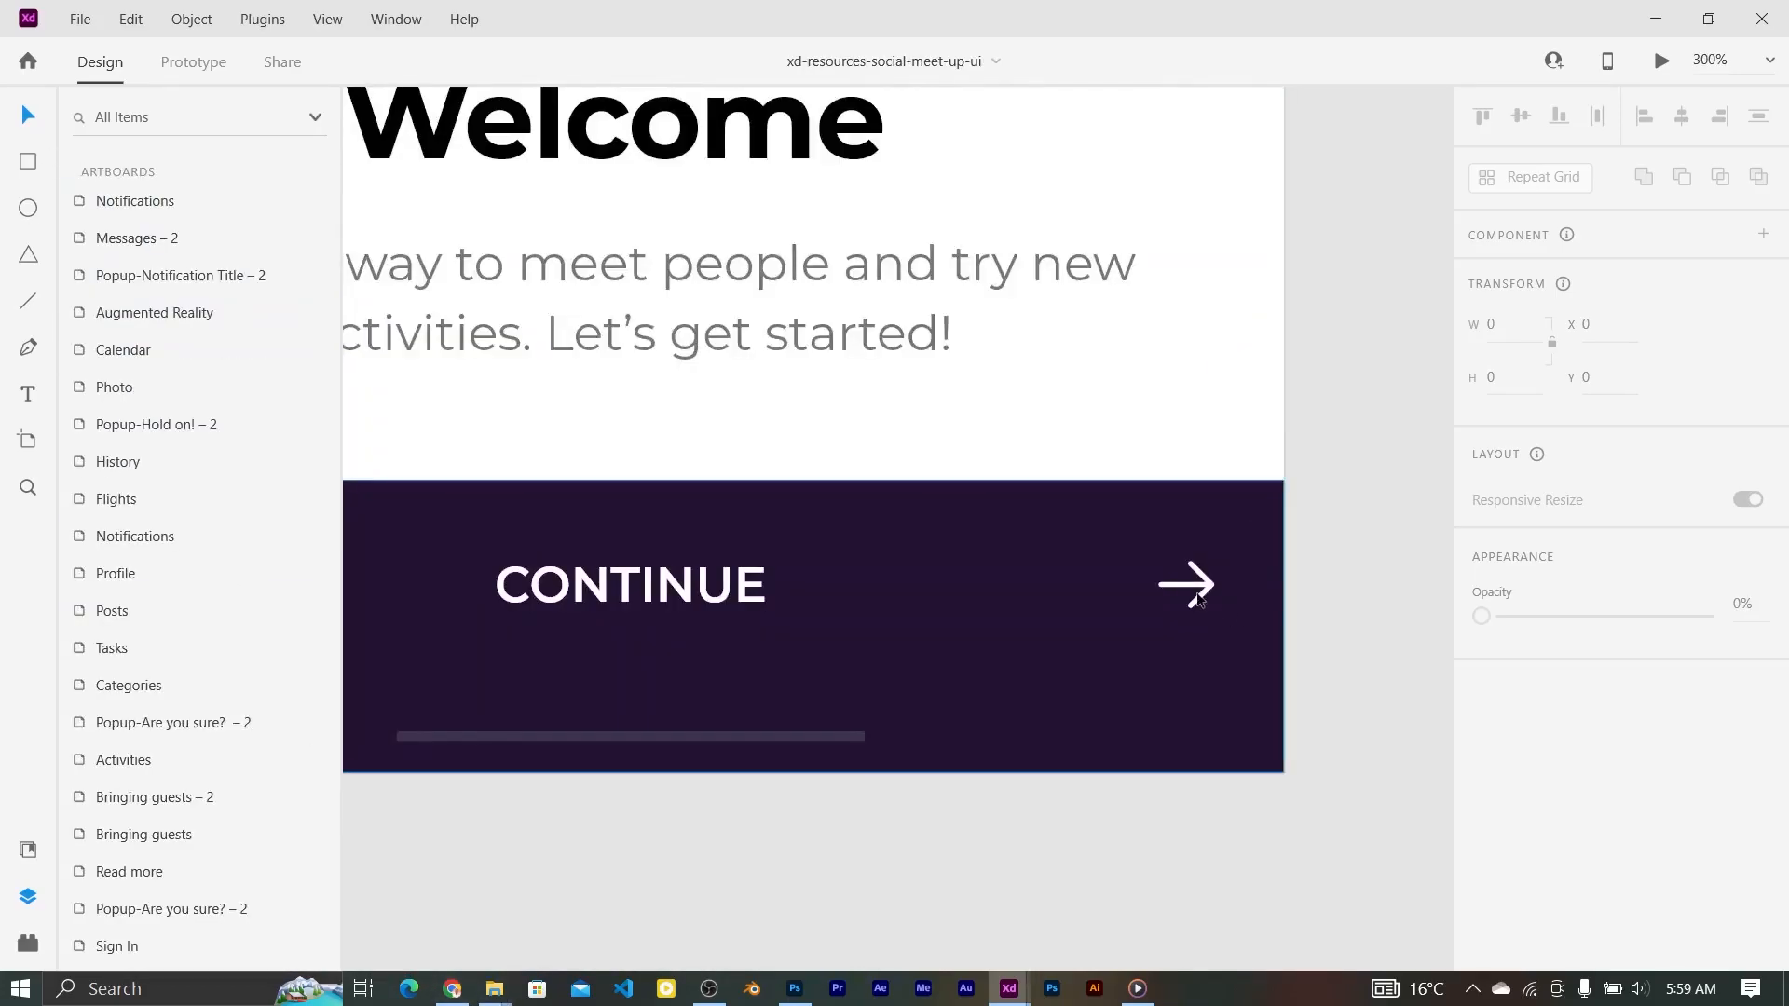
Step: In the other design file, select the two diagonal lines of the arrow icon
left_click(1202, 597)
double_click(1202, 596)
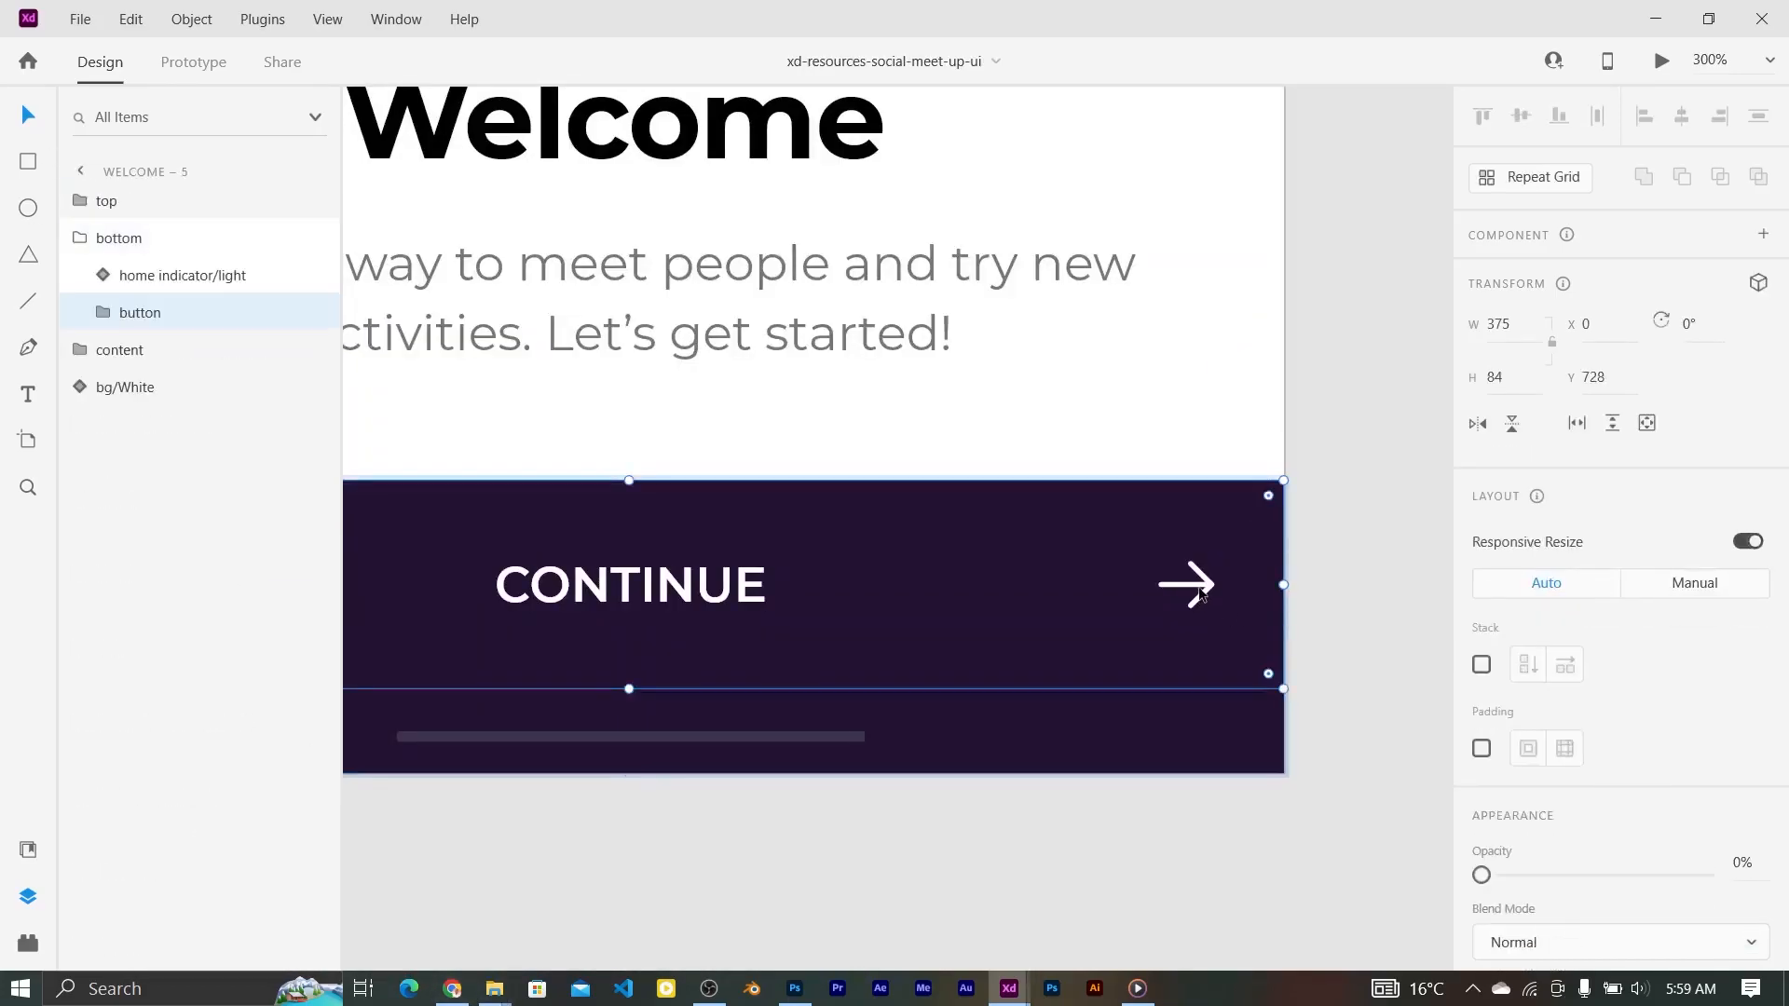
double_click(1200, 589)
double_click(1206, 588)
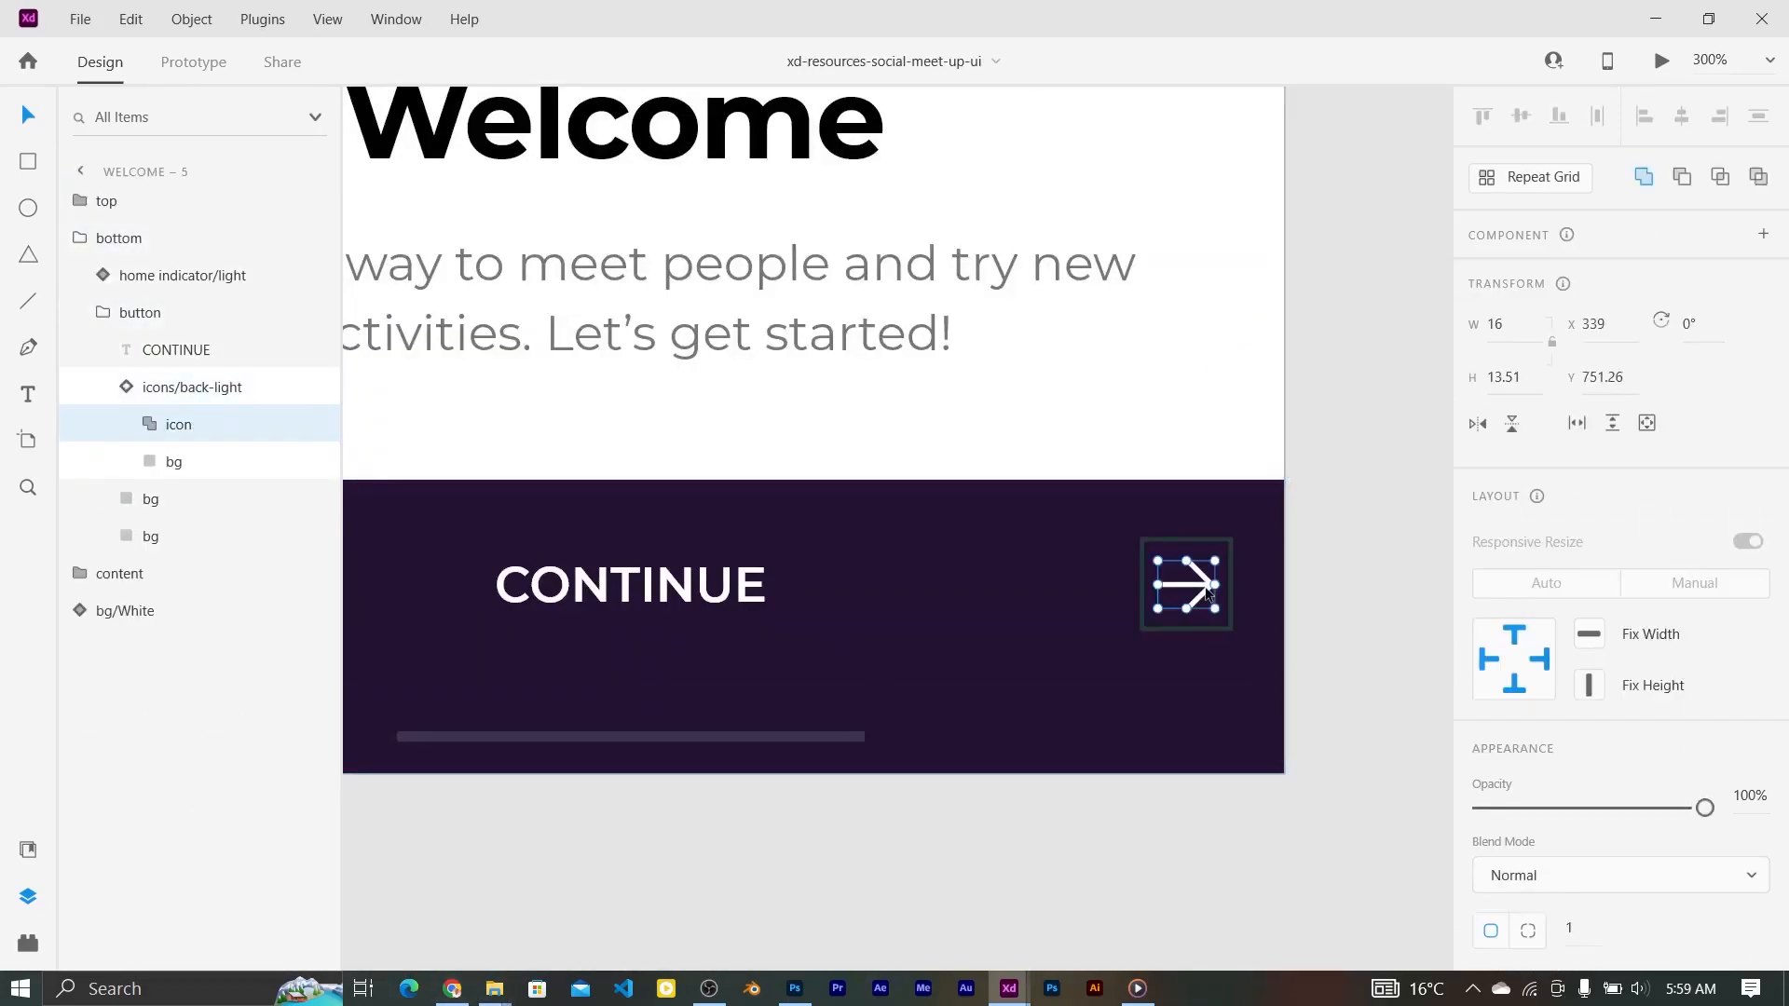
double_click(1207, 593)
left_click(1200, 573, "shift")
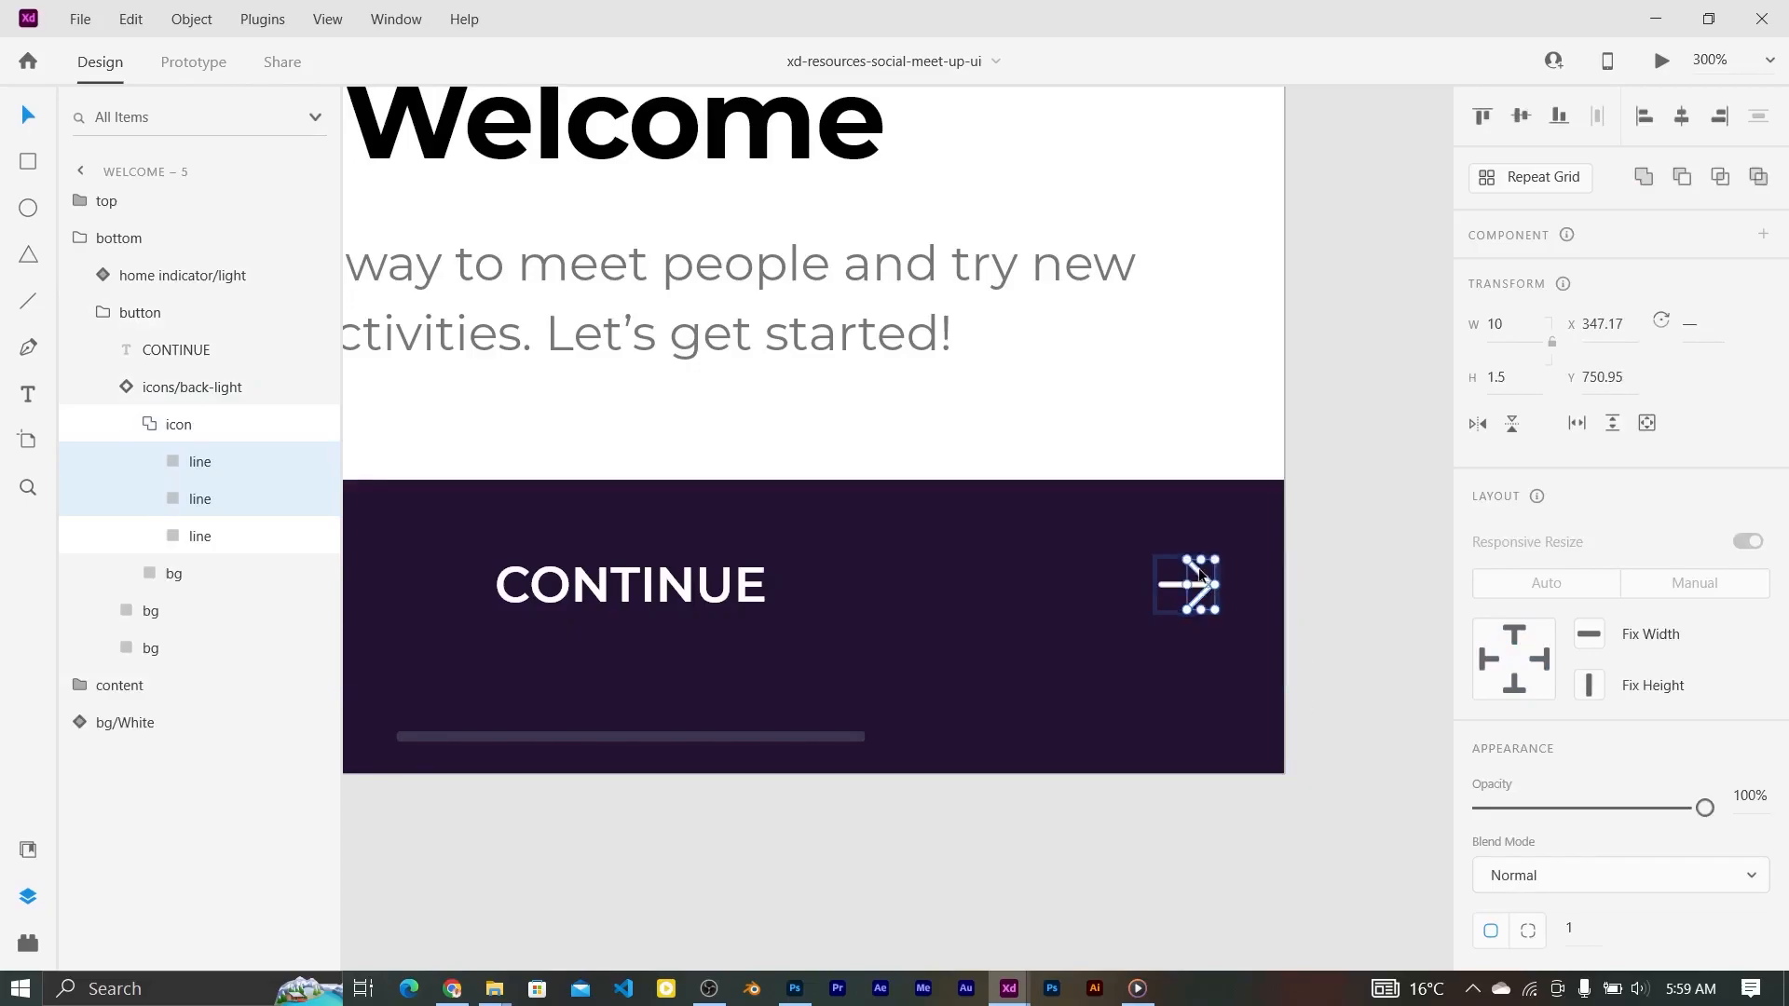
Step: Paste the copied arrow lines into the Landing Page below the Shop Now button
mouse_move(1009, 989)
left_click(634, 862)
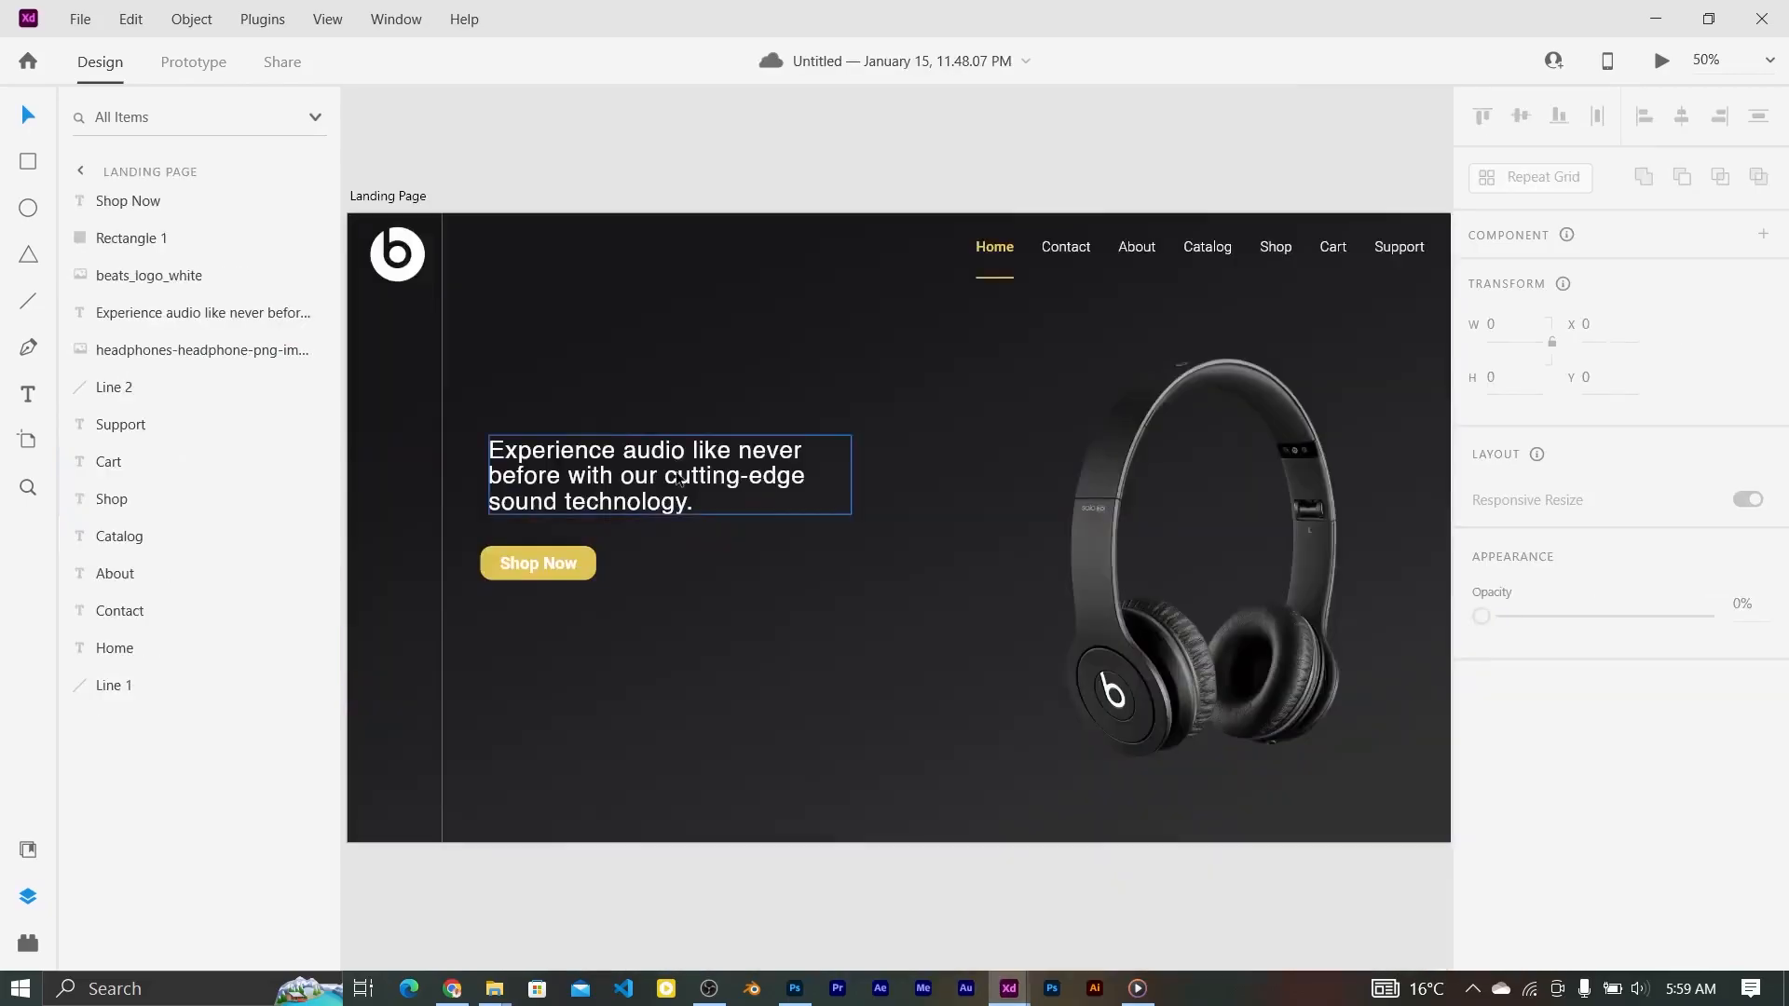
key("ctrl+v")
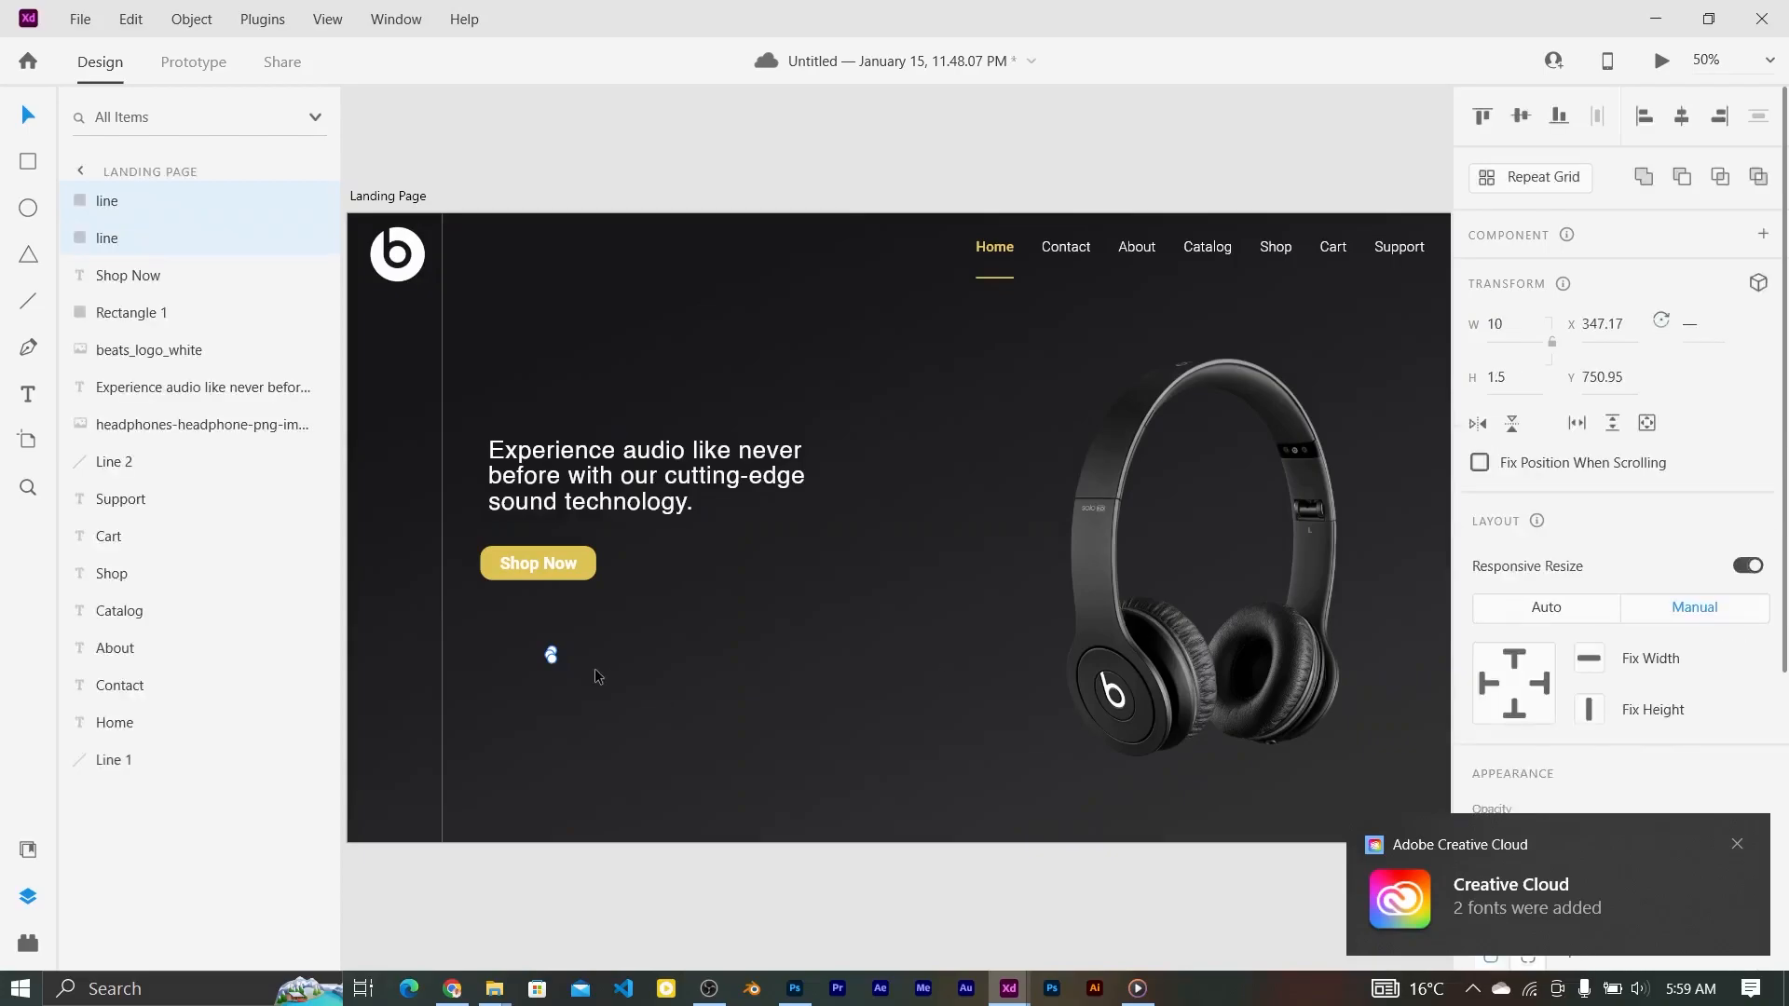
key("ctrl+1")
scroll(595, 676, "up", 5)
scroll(594, 677, "left", 4)
scroll(594, 677, "up", 3)
scroll(594, 670, "down", 5)
scroll(595, 670, "up", 1)
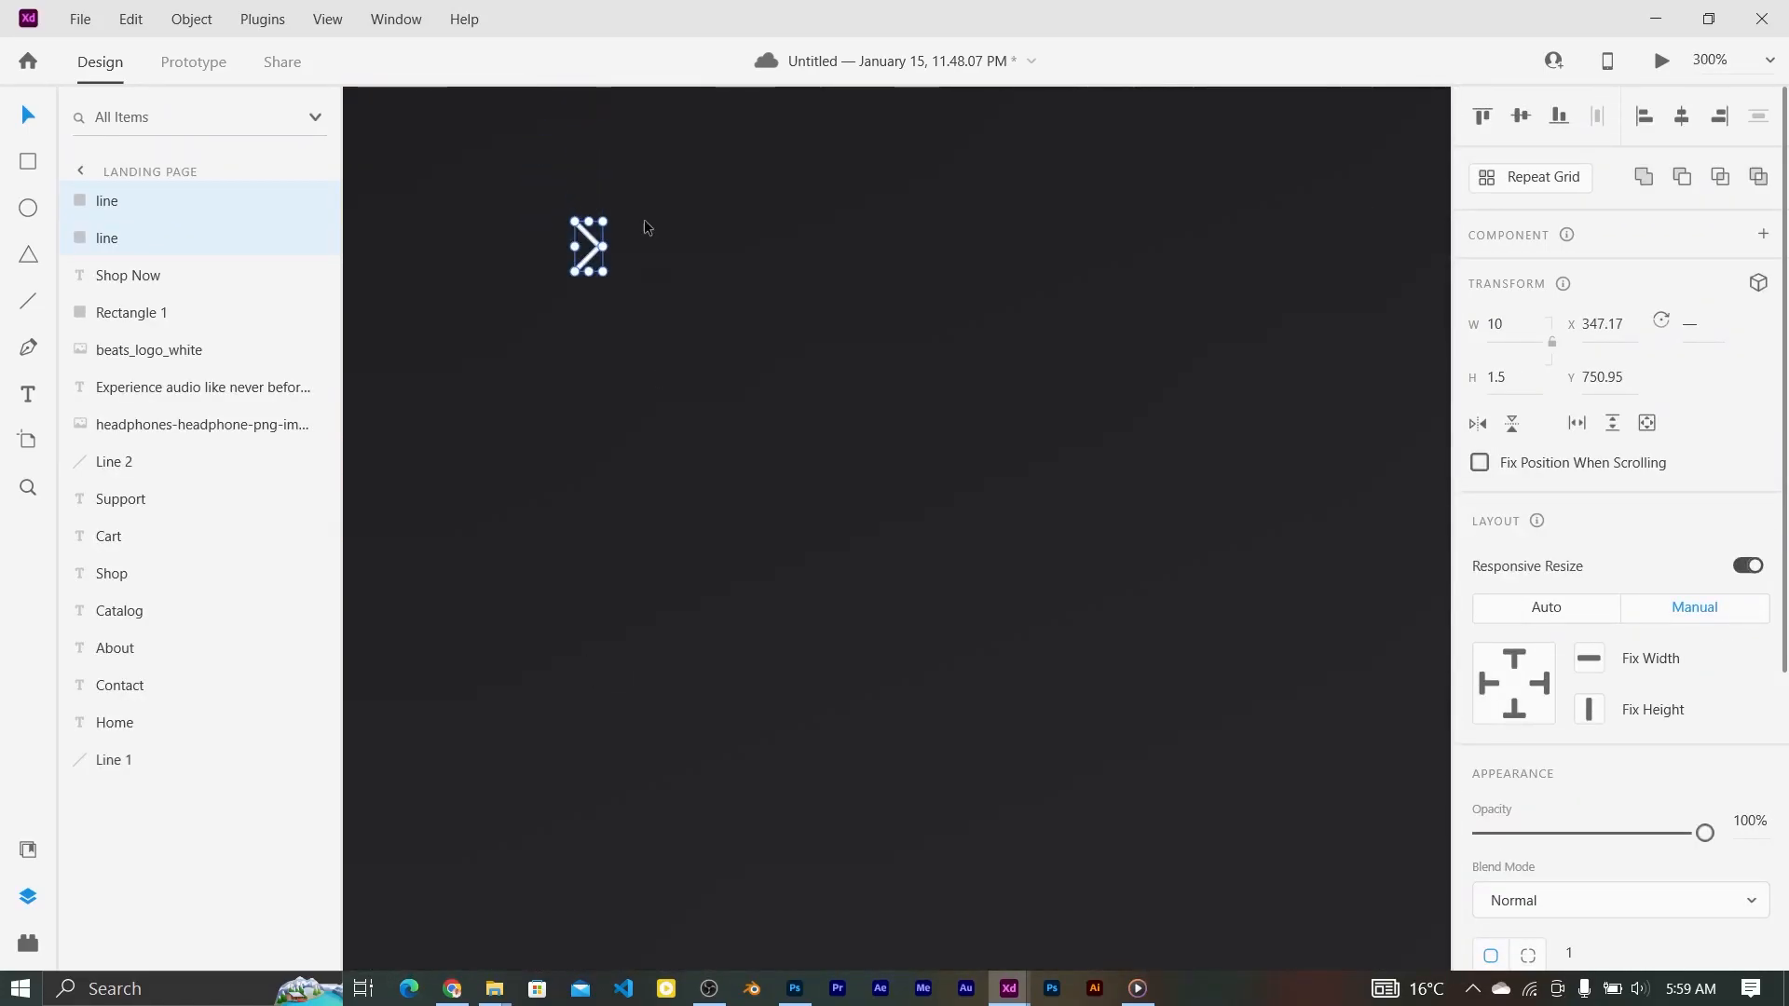
Step: Enlarge the chevron slightly and group its two lines as Group 5
left_click_drag(604, 218, 614, 204)
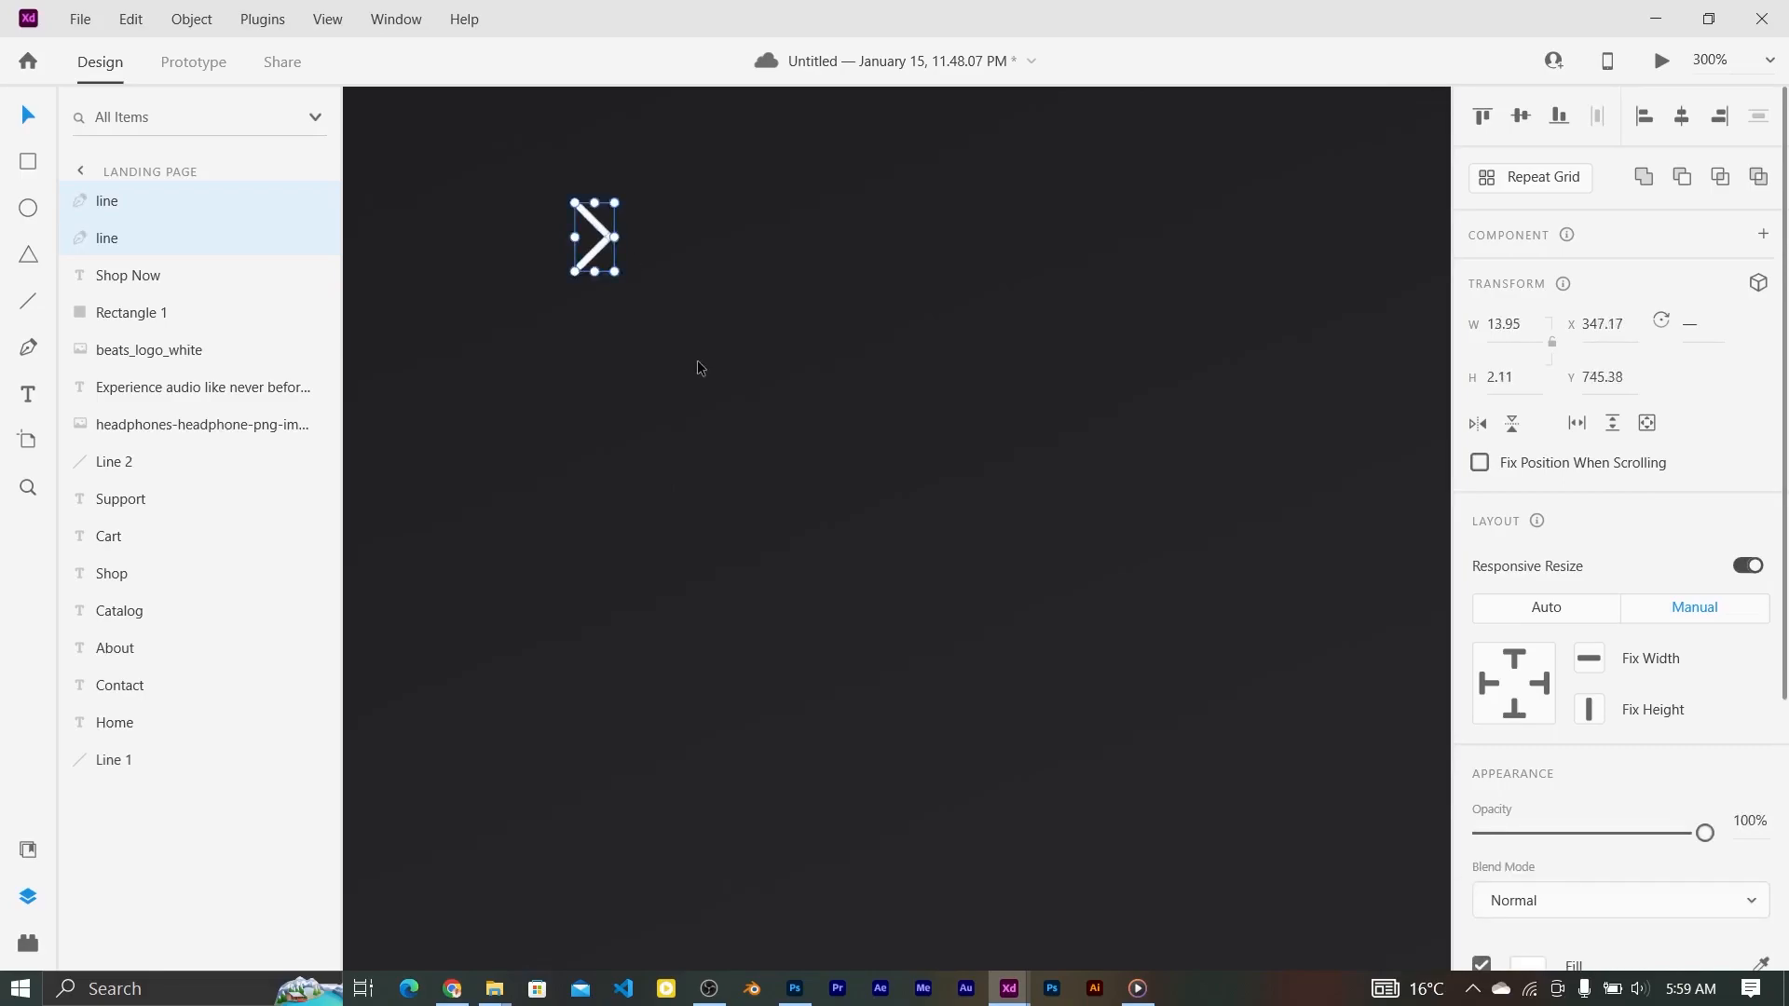
key("ctrl+g")
key("ctrl+1")
key("ctrl+minus")
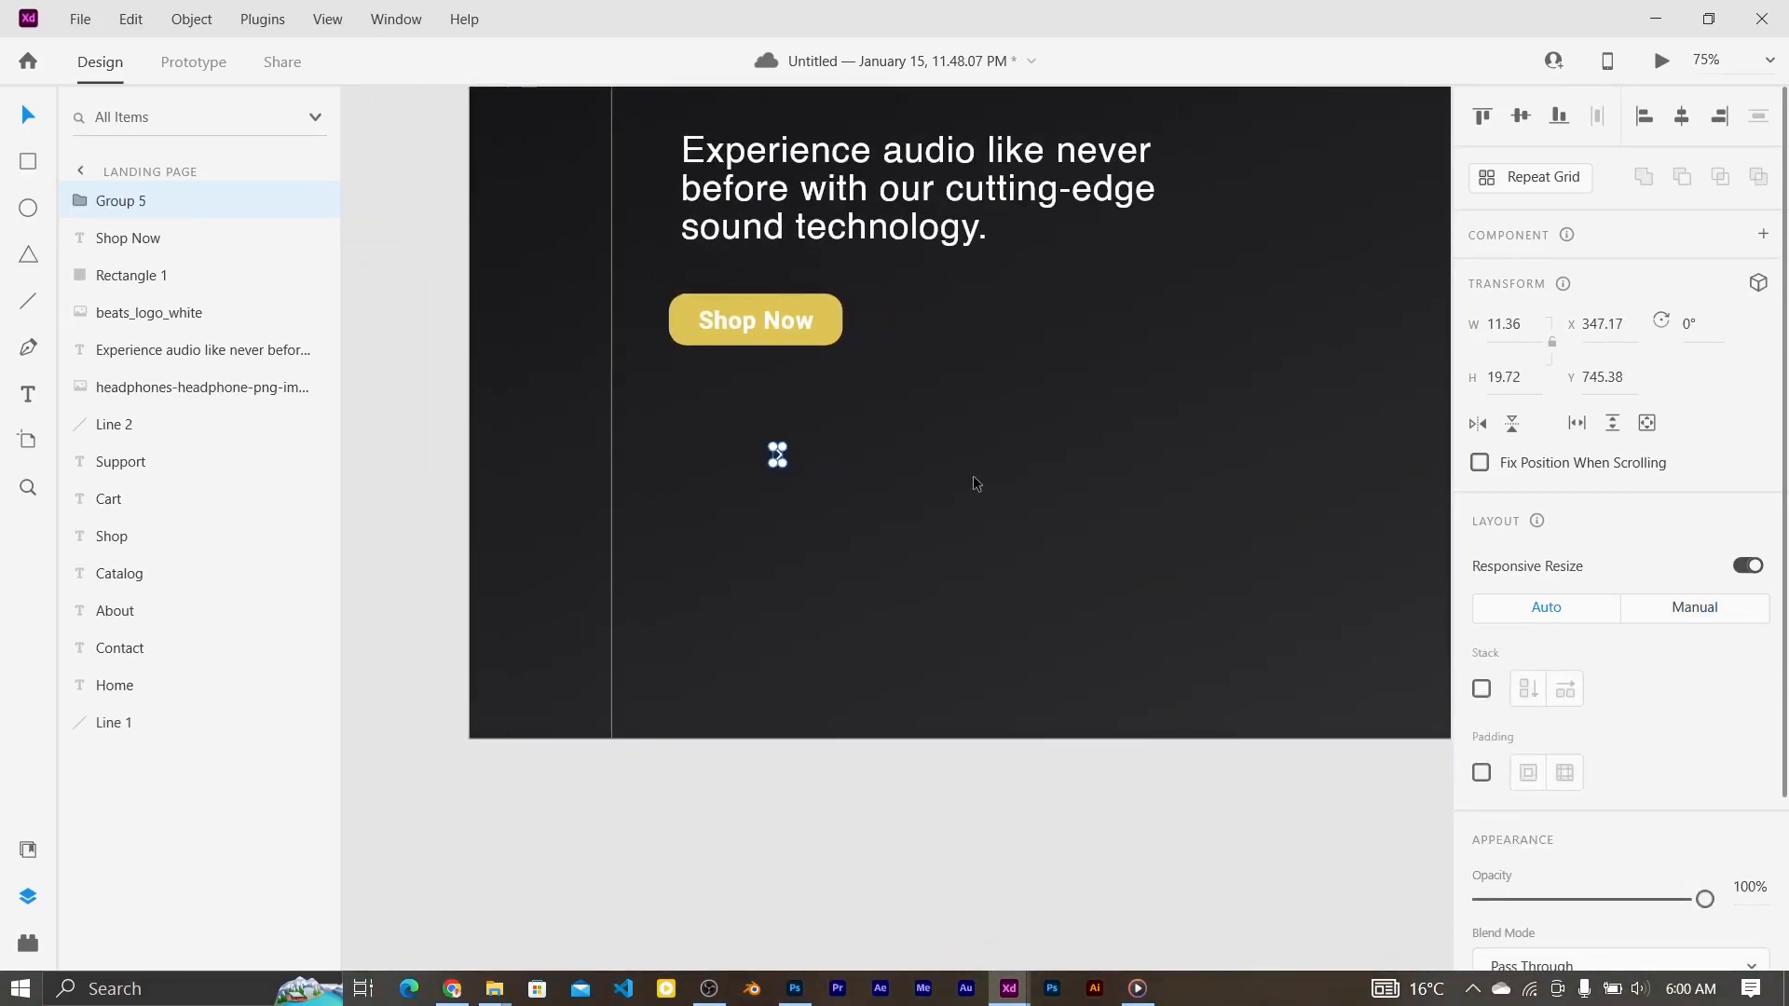
key("ctrl+plus")
key("ctrl+plus")
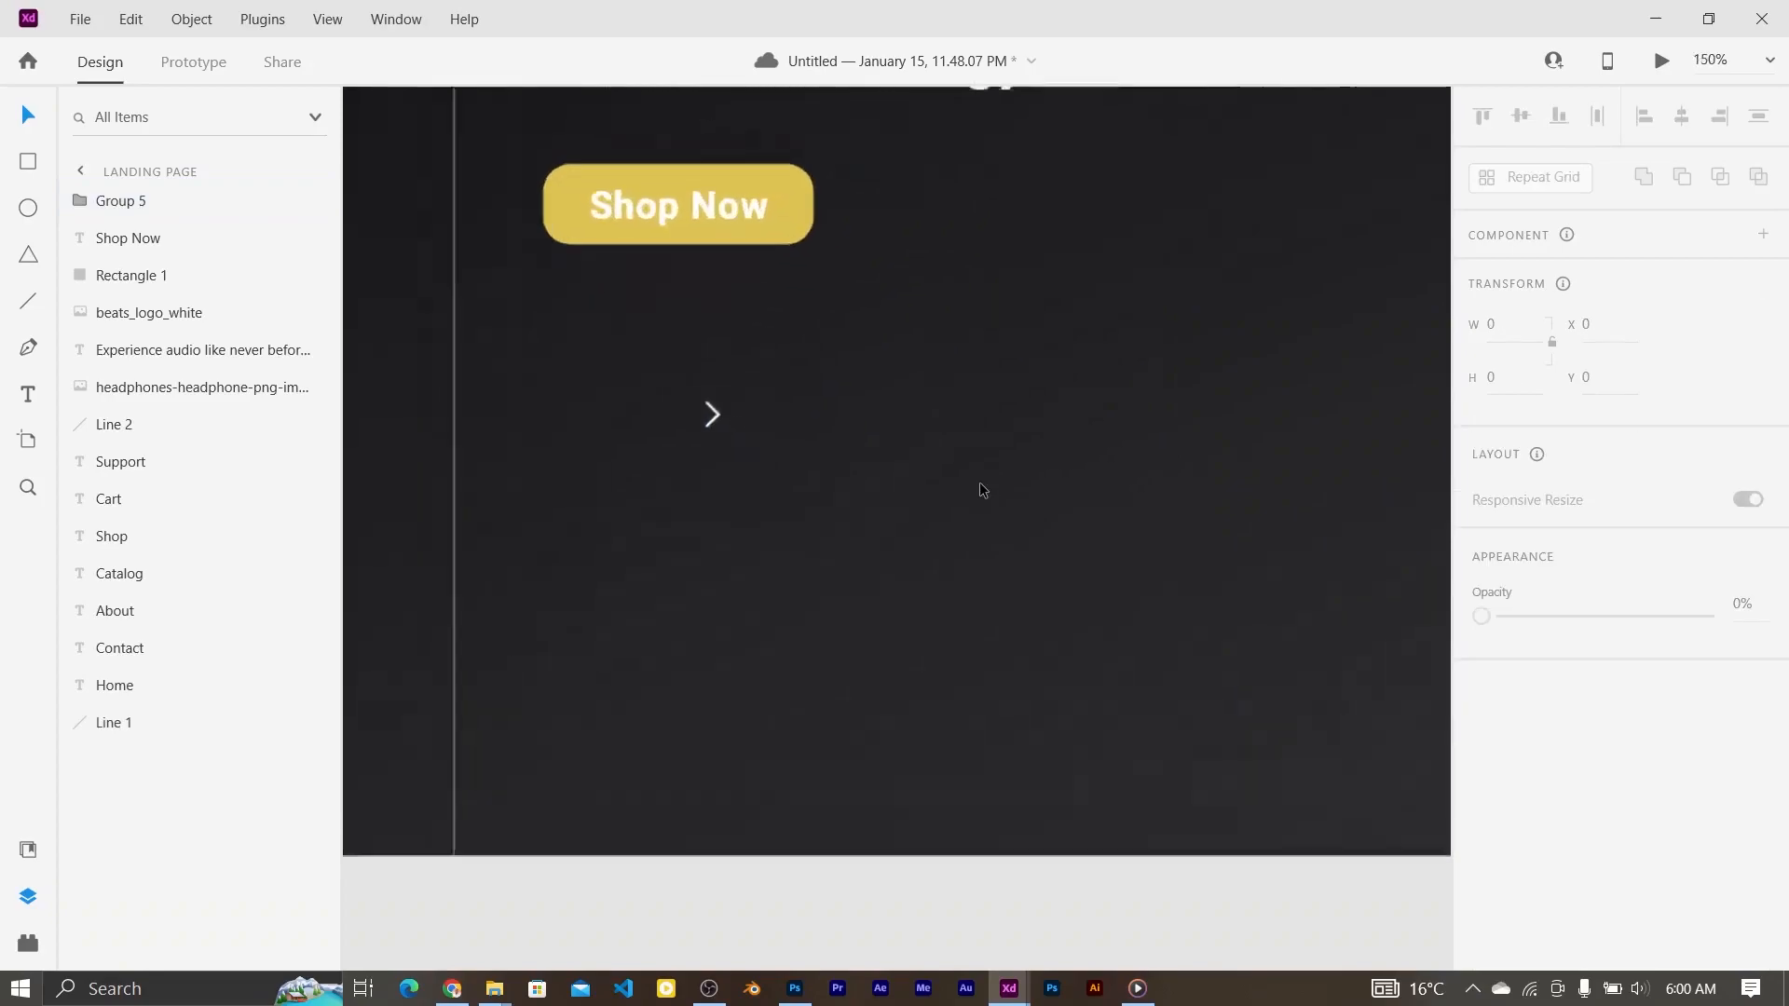
Step: Move the chevron into place beneath the headphones image
left_click(792, 427)
left_click_drag(791, 421, 1288, 825)
key("ctrl+0")
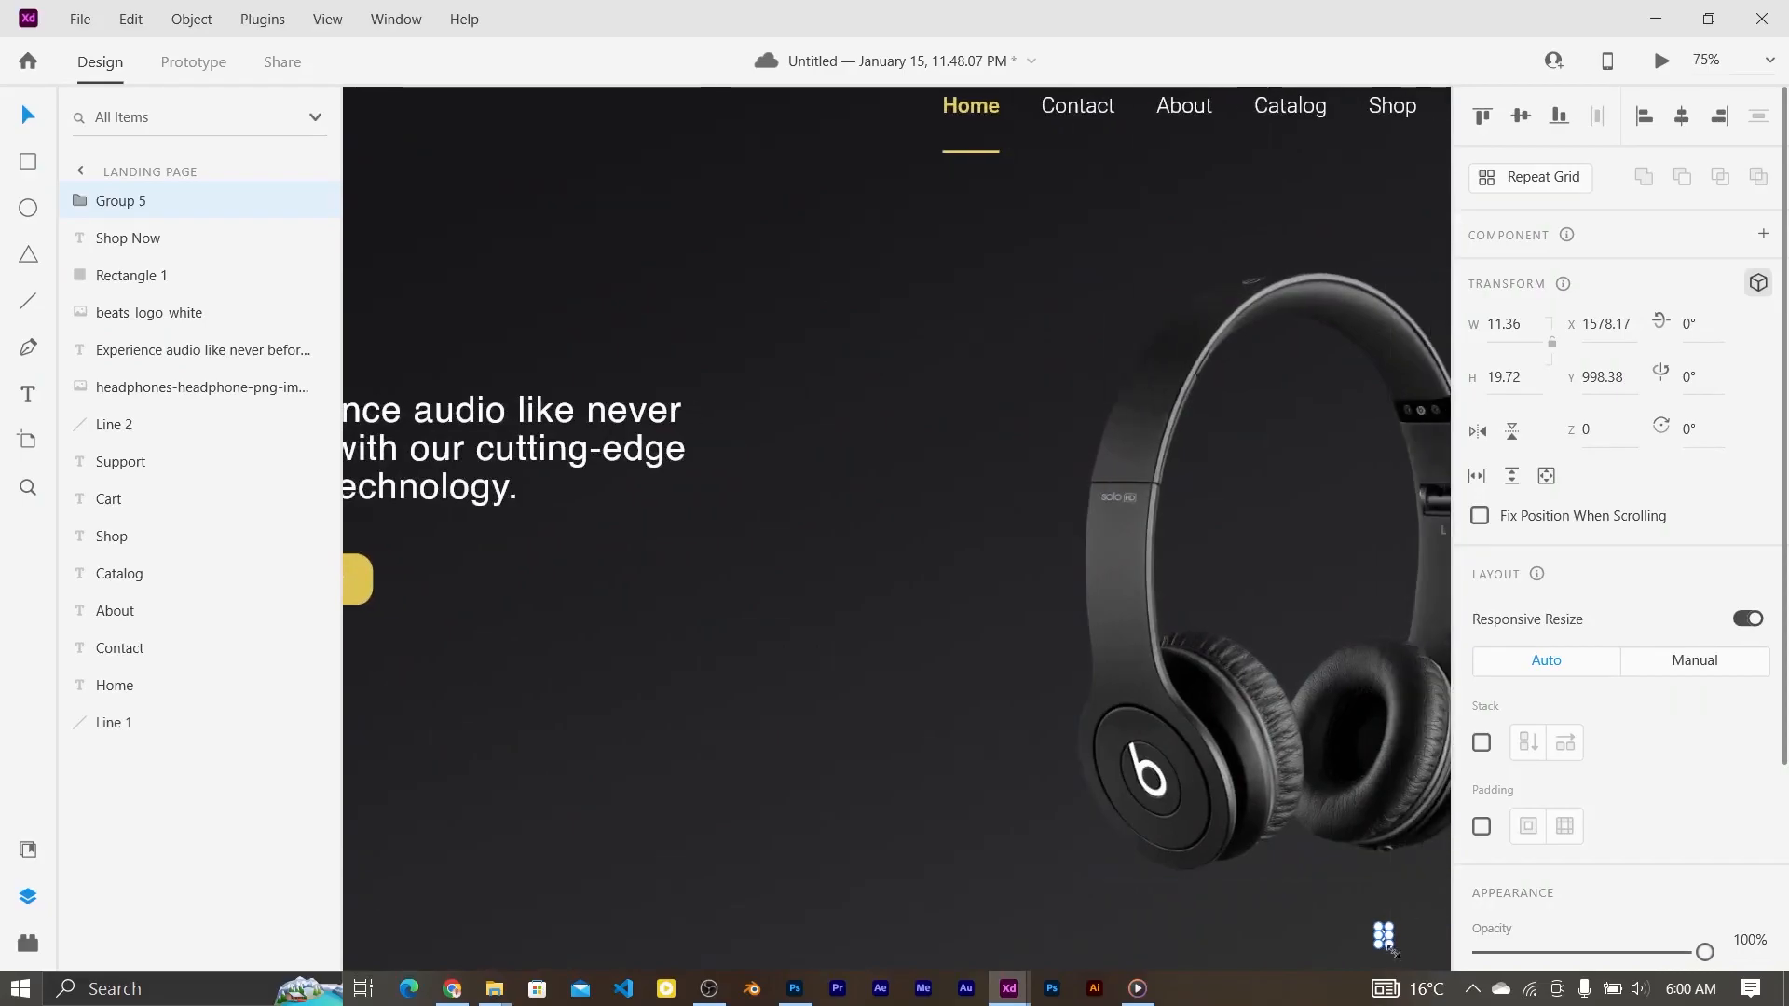
left_click_drag(1389, 927, 1393, 920)
key("ctrl+z")
left_click(1310, 935)
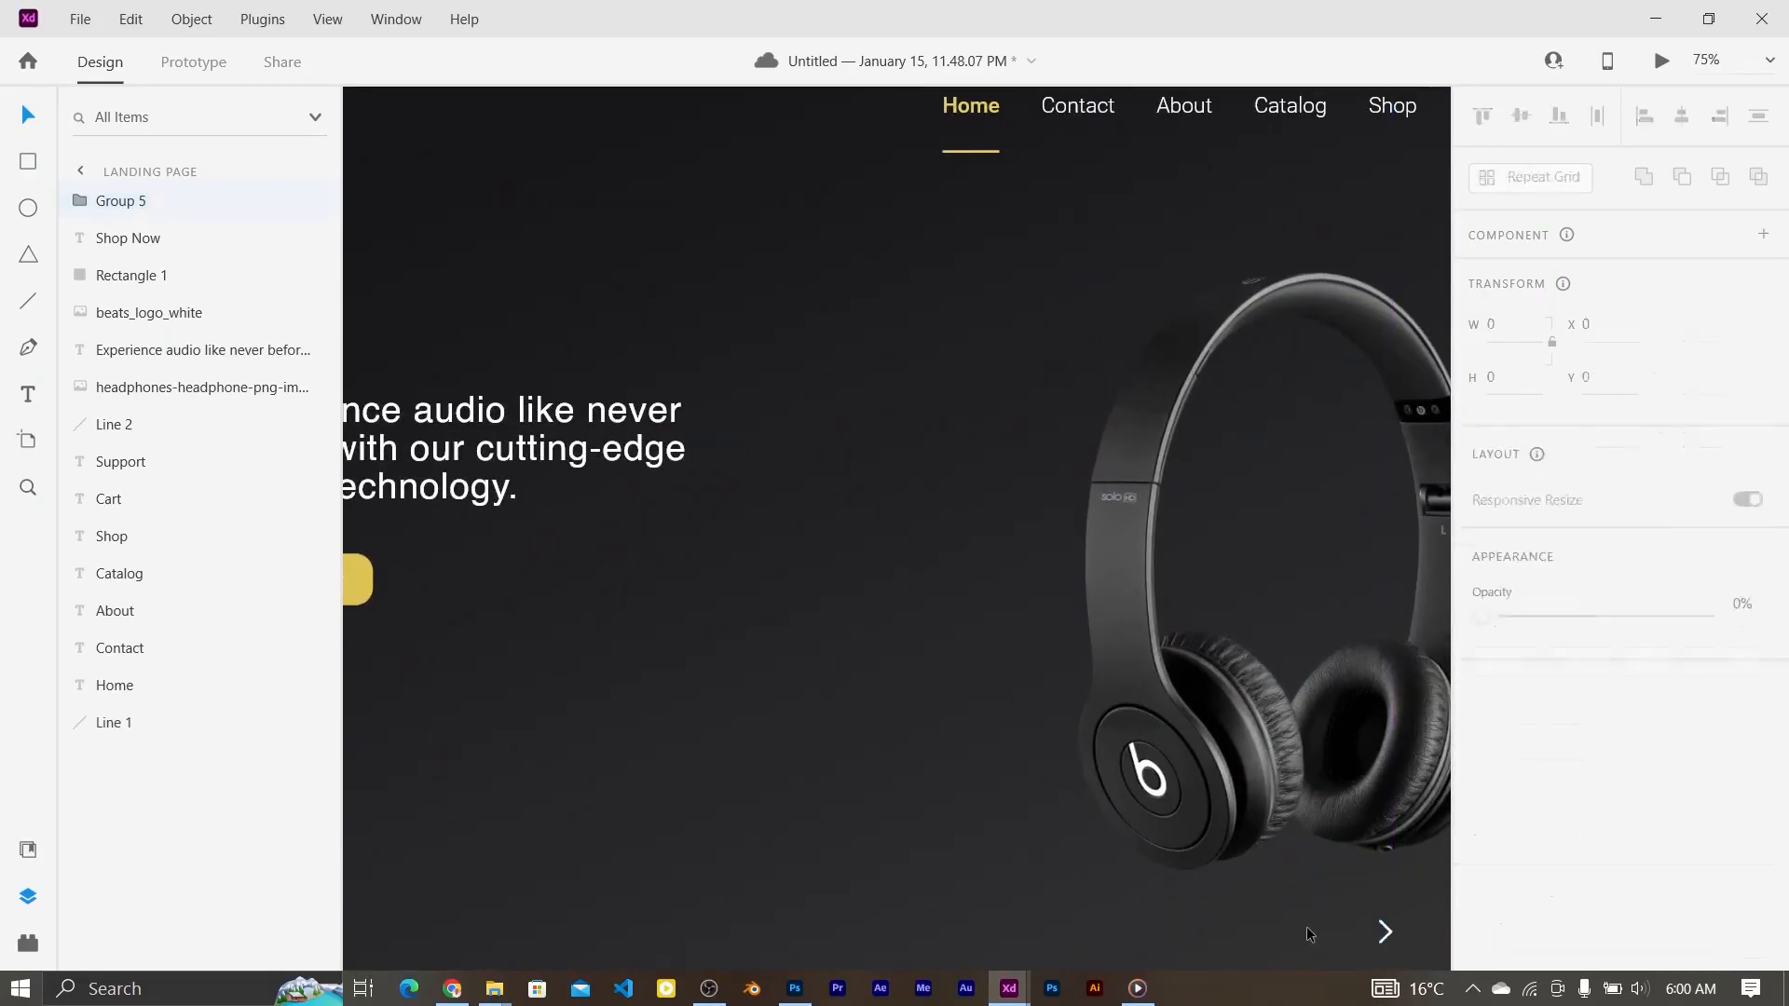
left_click(1386, 936)
left_click(1372, 935)
Step: Place a copy of the chevron to its left and flip it horizontally to point left
left_click_drag(1386, 932, 1261, 932)
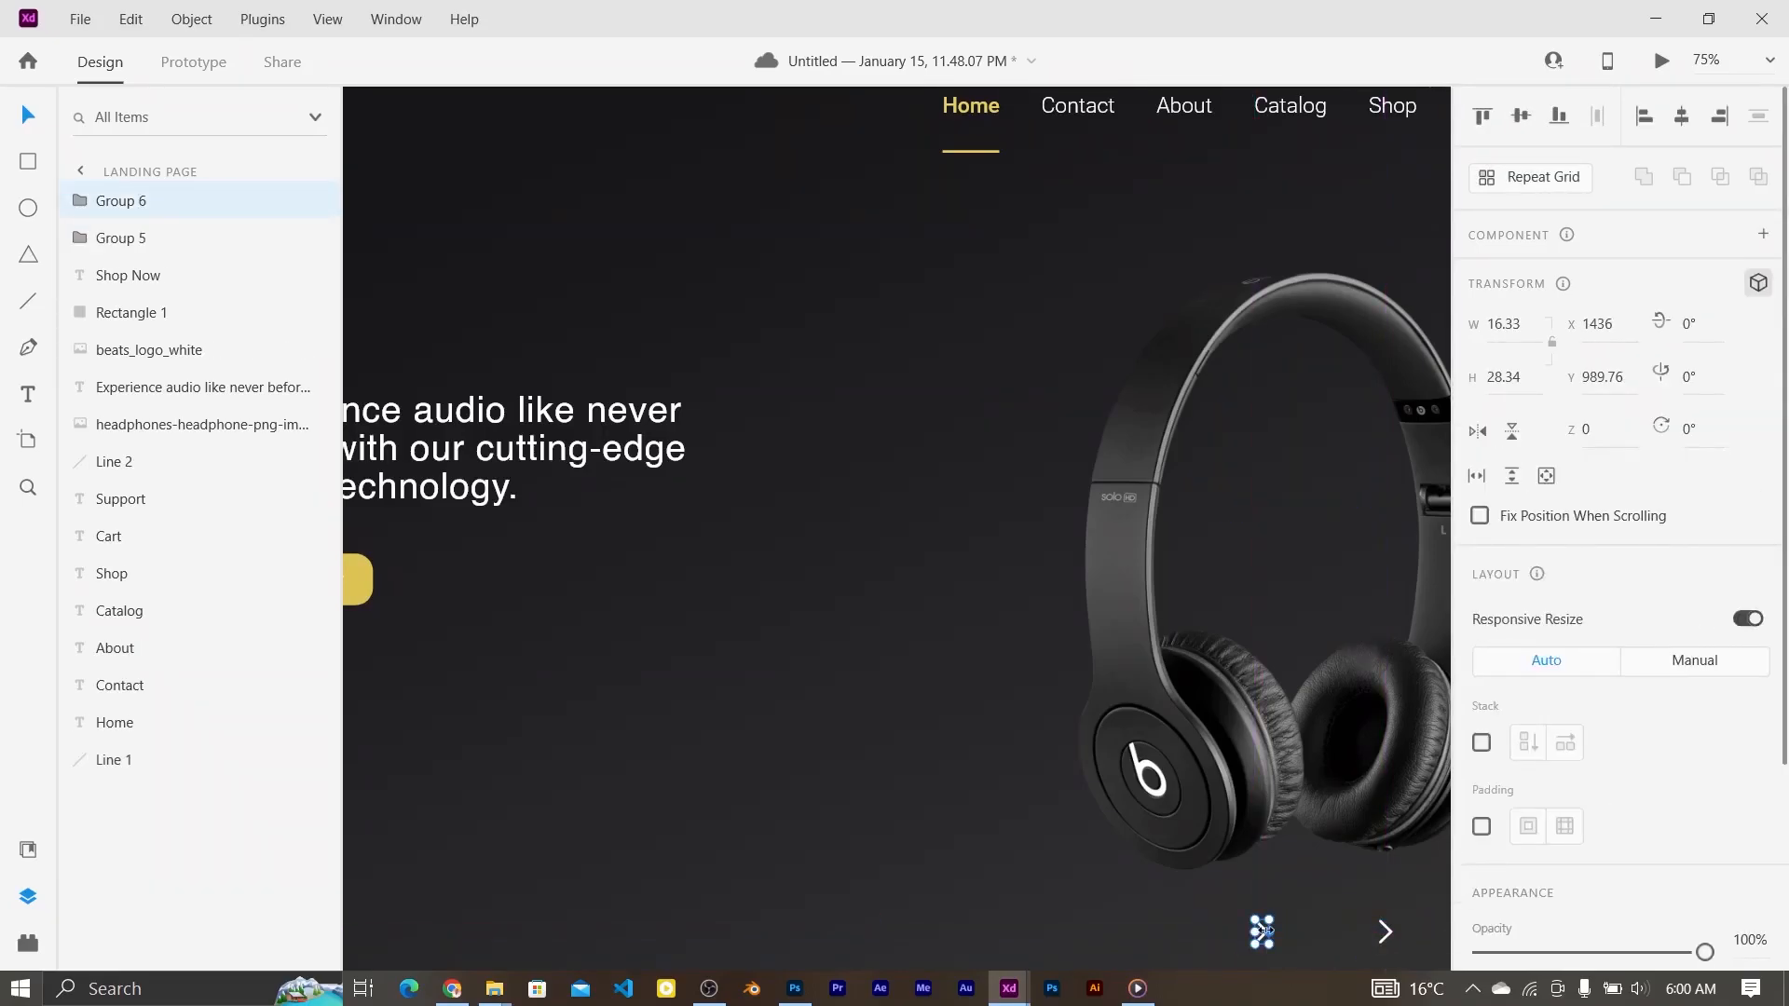
left_click(192, 19)
mouse_move(365, 695)
left_click(569, 714)
key("Escape")
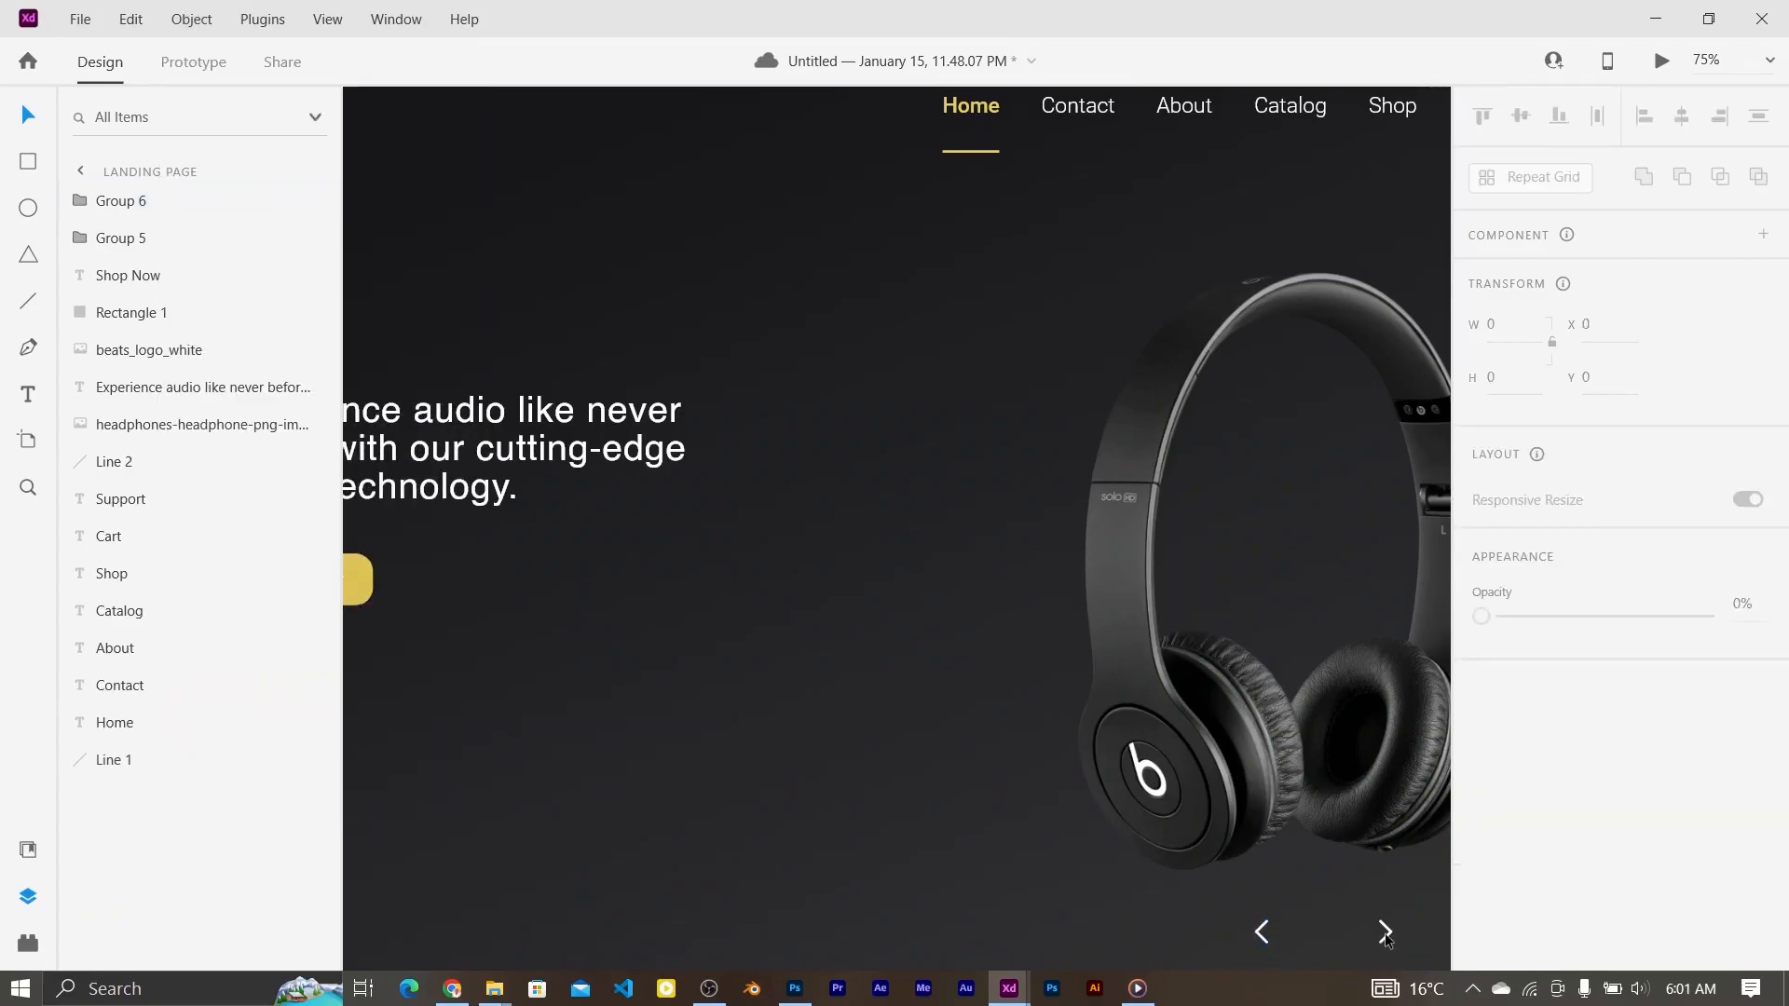
Step: Fill both chevrons yellow
left_click(1385, 932)
left_click(1258, 936, "shift")
scroll(1629, 858, "down", 3)
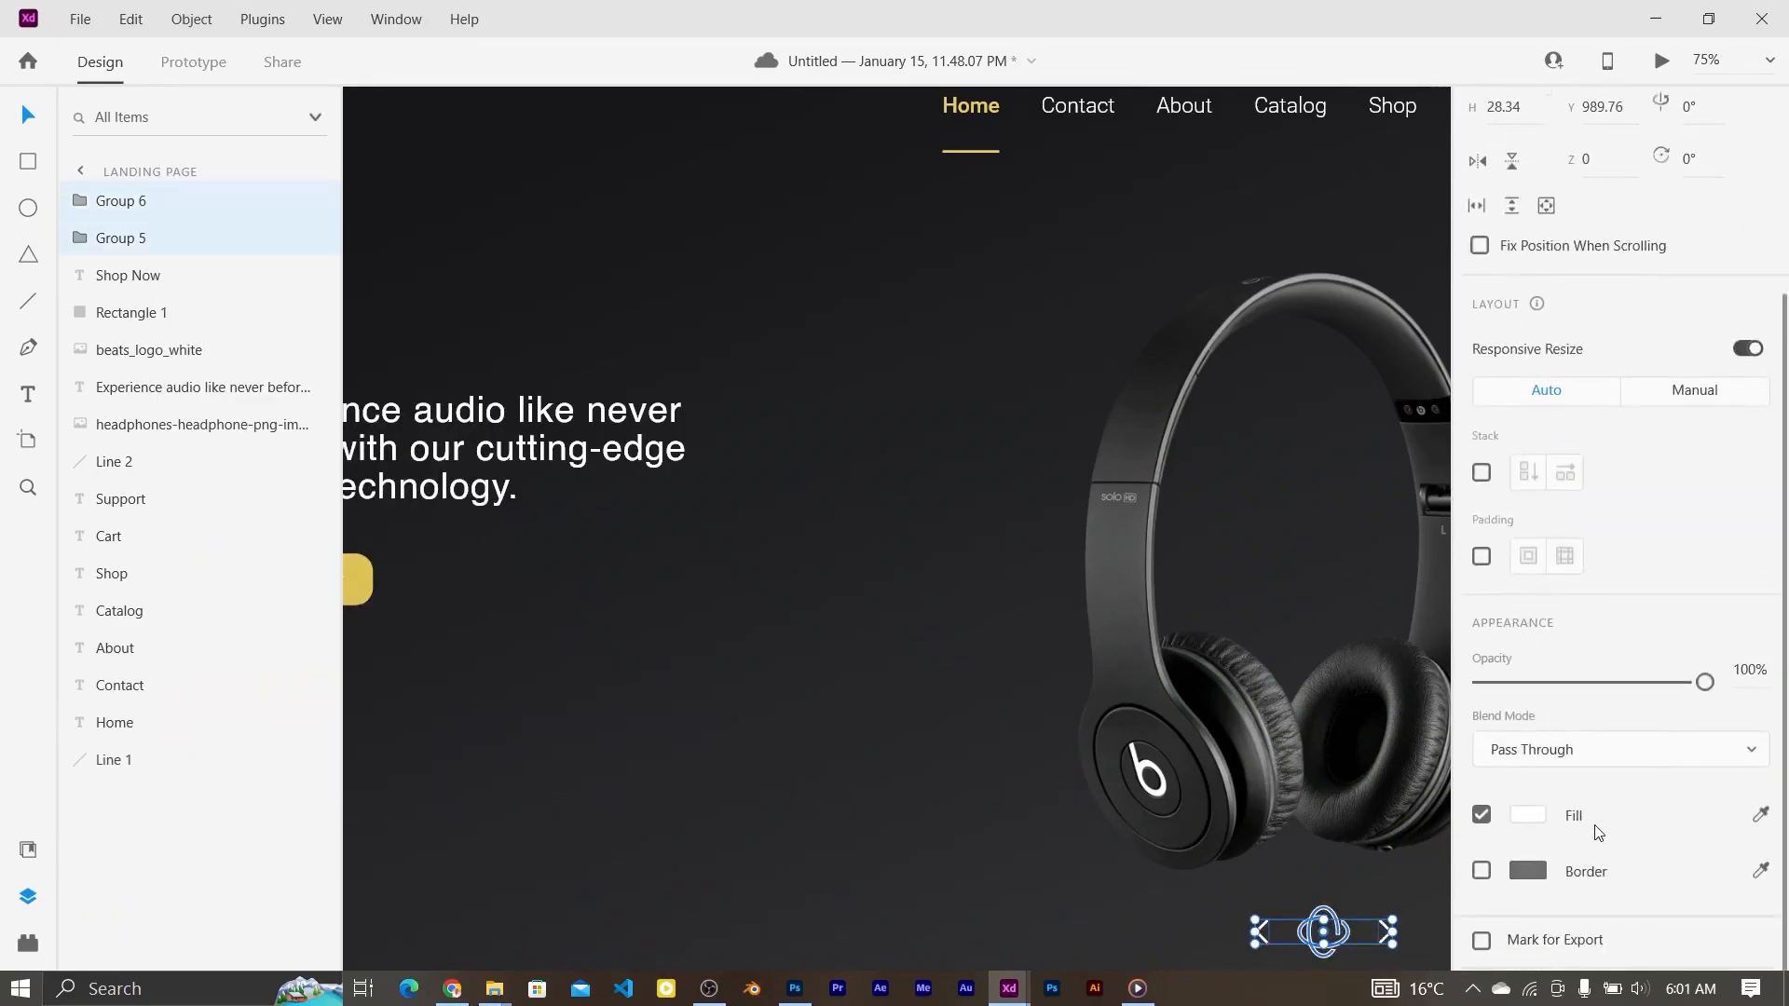
left_click(1525, 819)
left_click(1270, 931)
left_click(1181, 886)
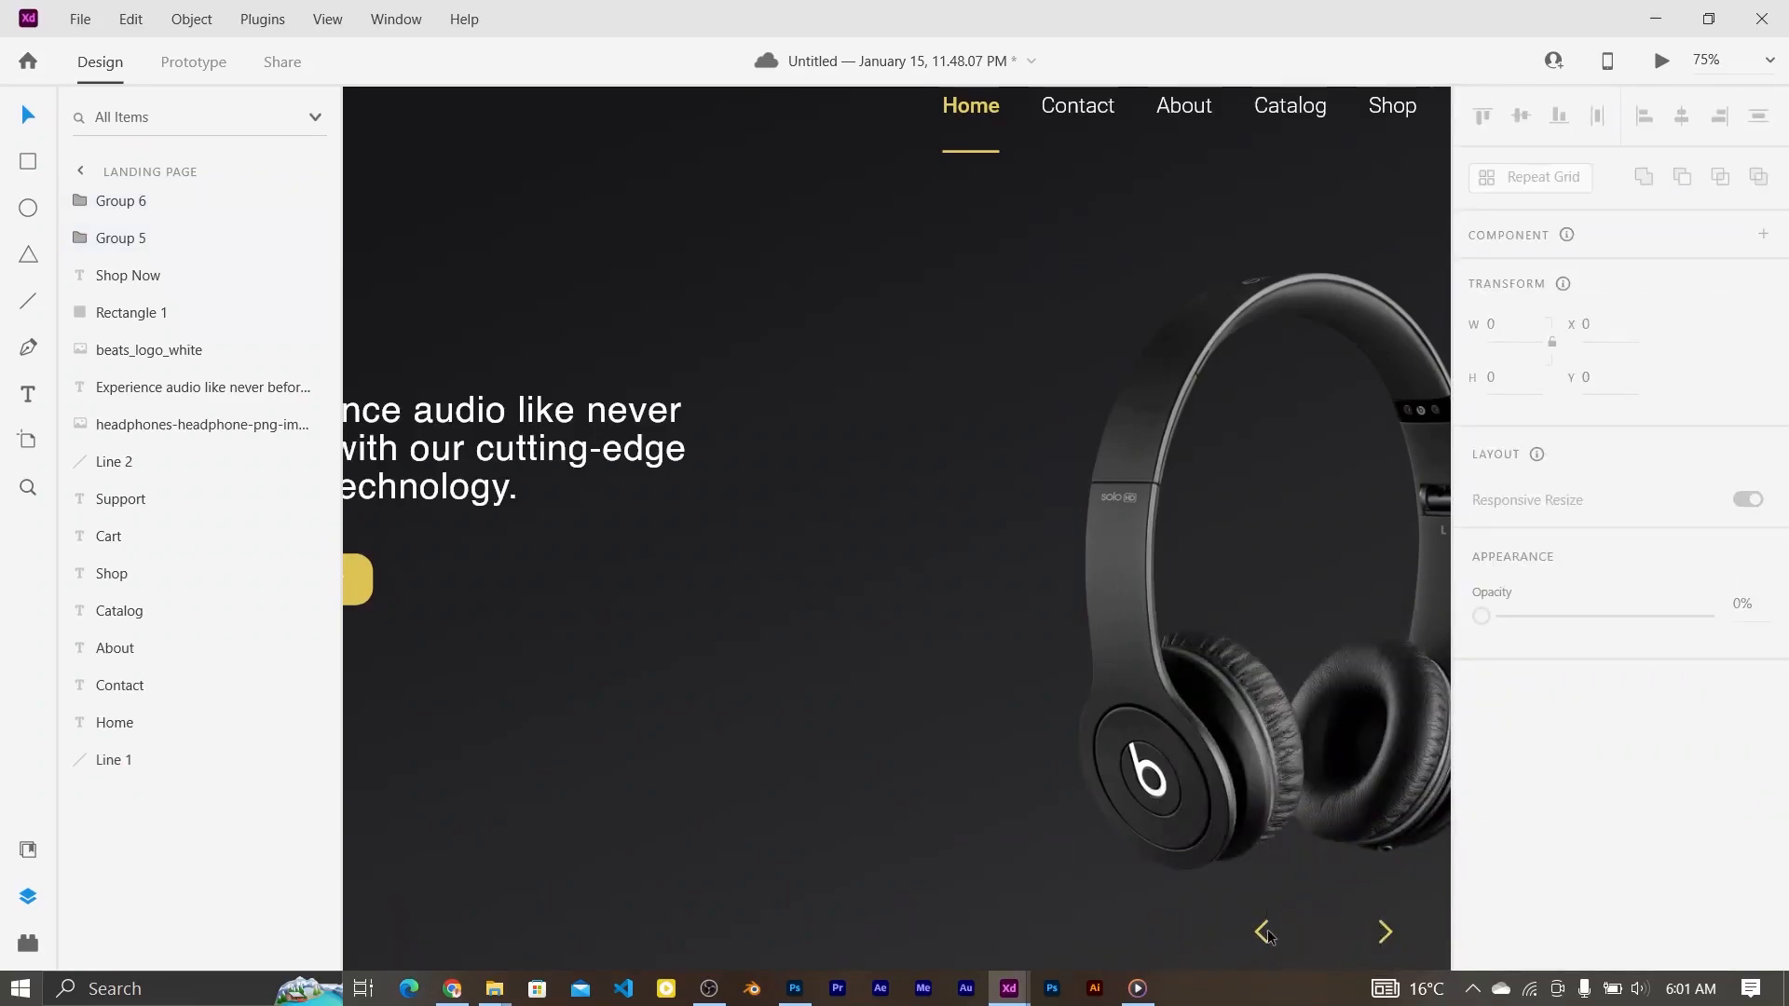
Step: Move the left chevron closer to the right one and group the pair
left_click_drag(1262, 934, 1366, 930)
left_click(1376, 931)
left_click(1384, 932)
left_click(1392, 939)
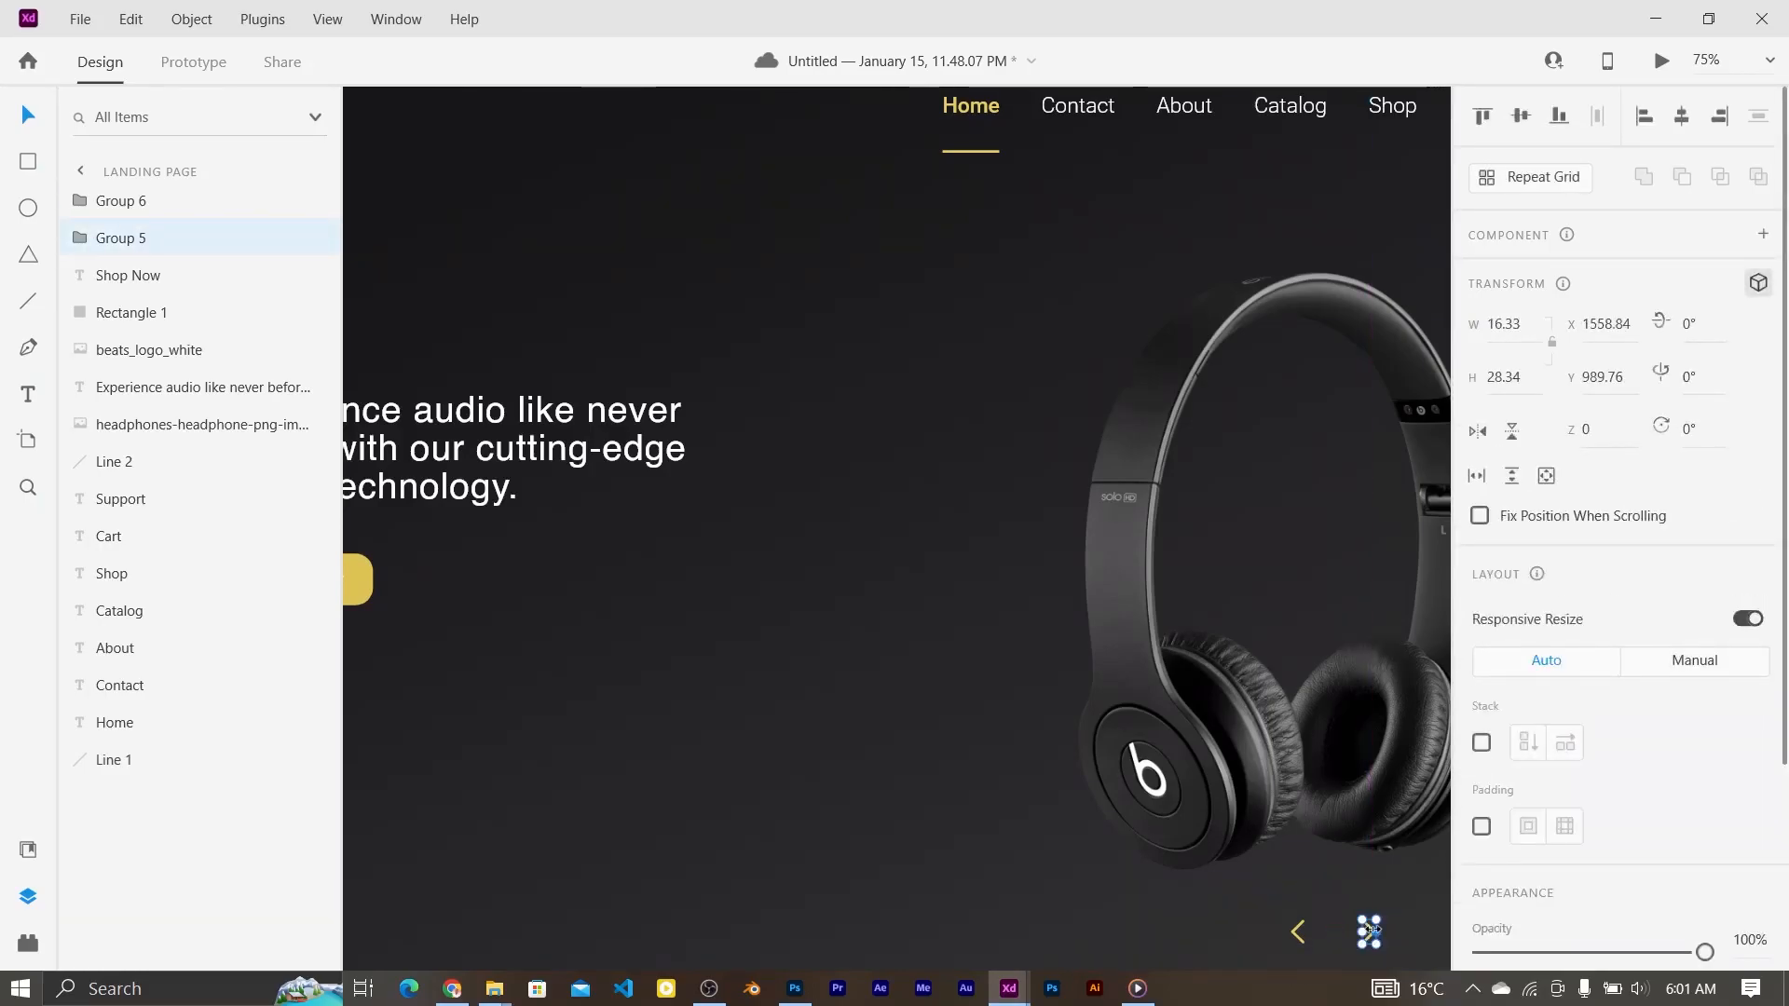
left_click(1295, 934, "shift")
left_click(191, 19)
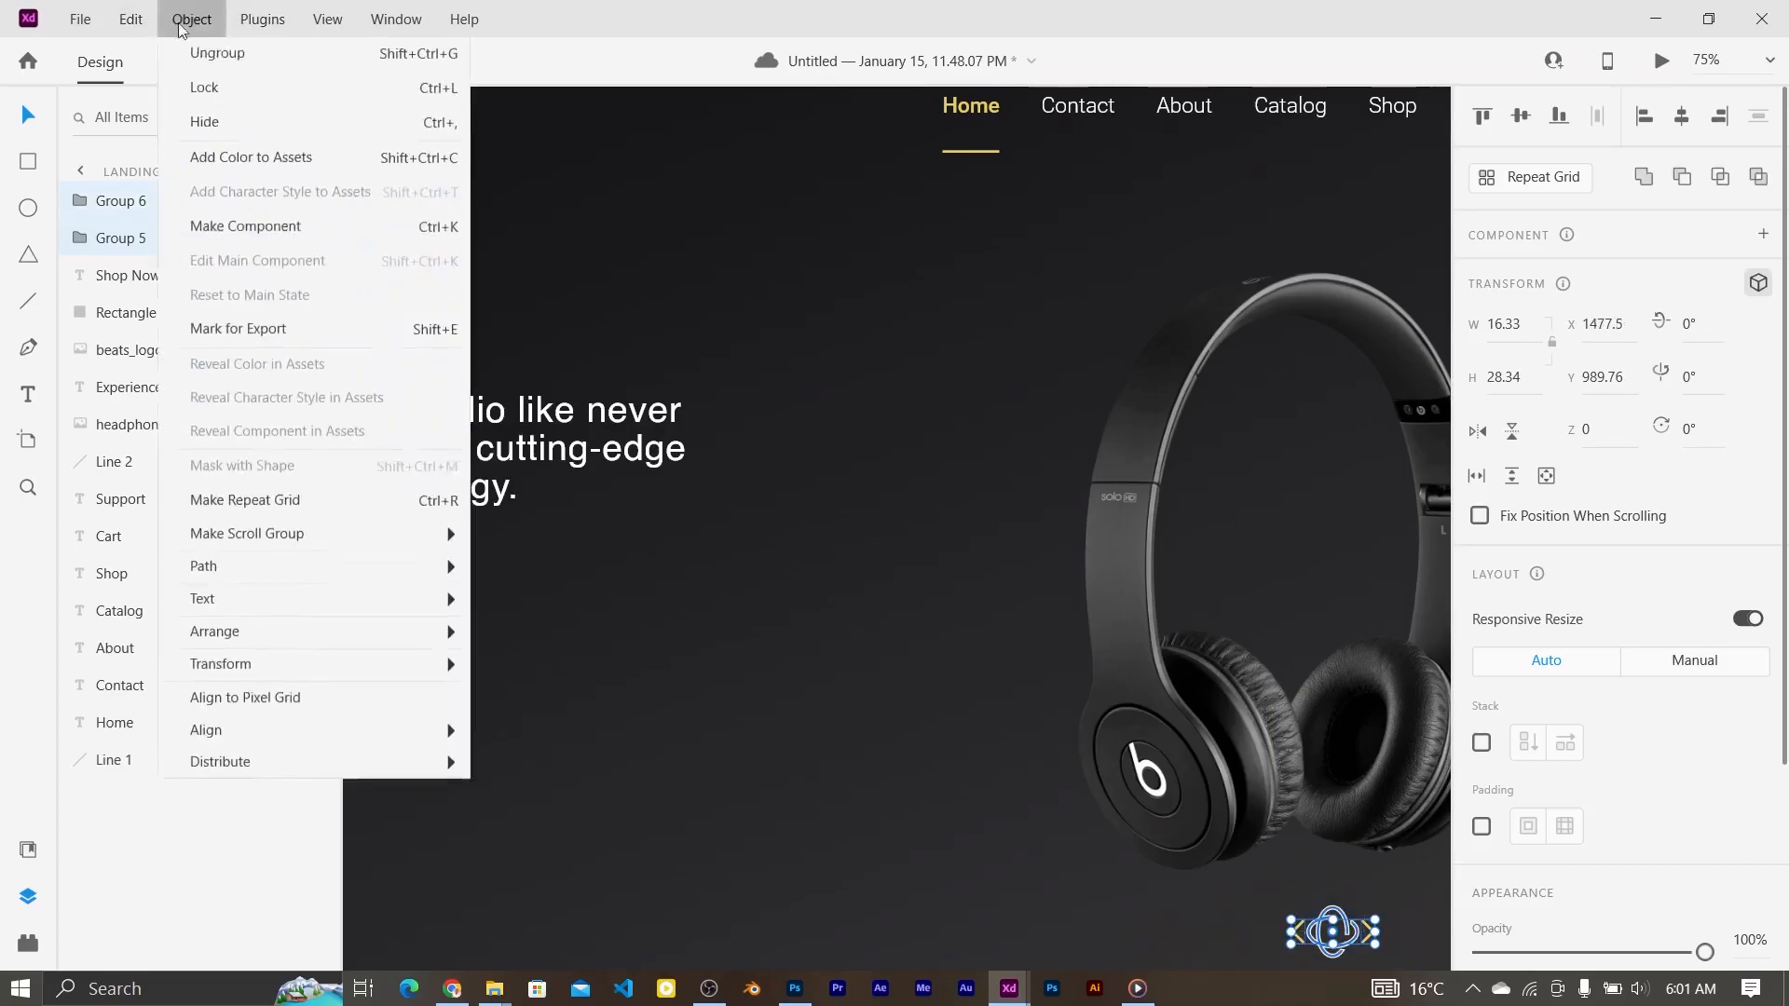
left_click(411, 58)
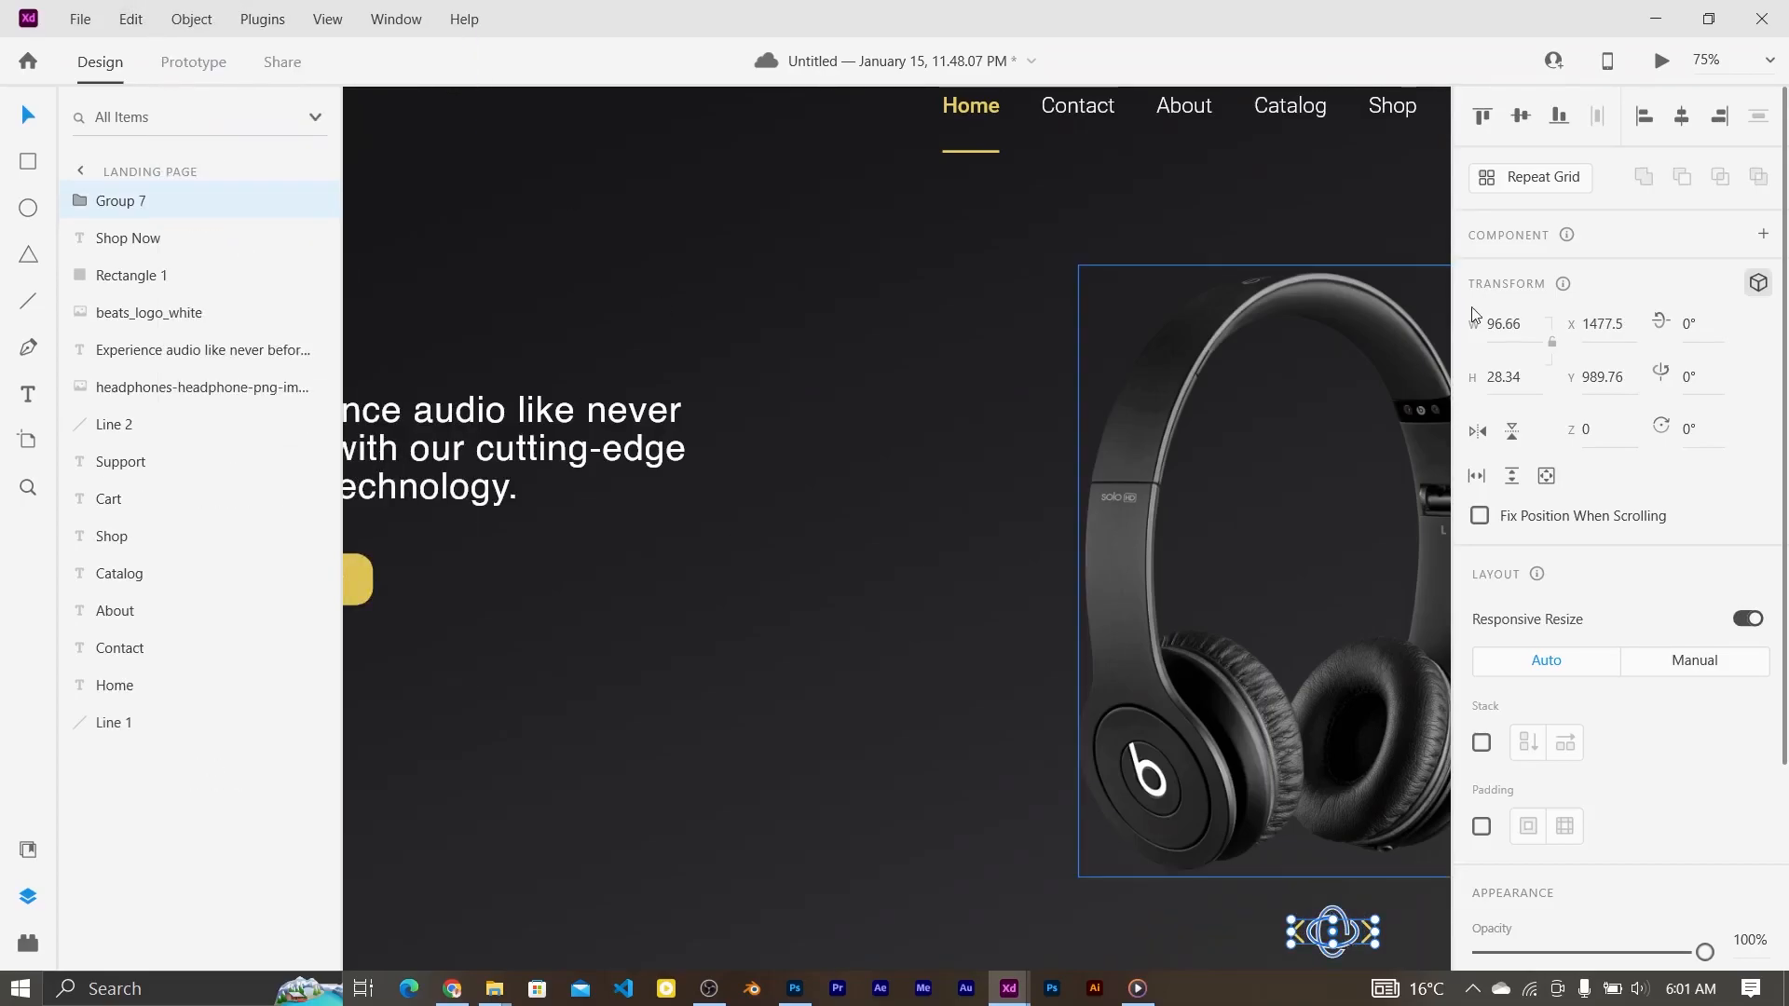
Step: Centre the chevron group horizontally under the headphones and nudge it slightly right
left_click(1173, 440, "shift")
left_click(1519, 128)
scroll(1182, 321, "down", 2)
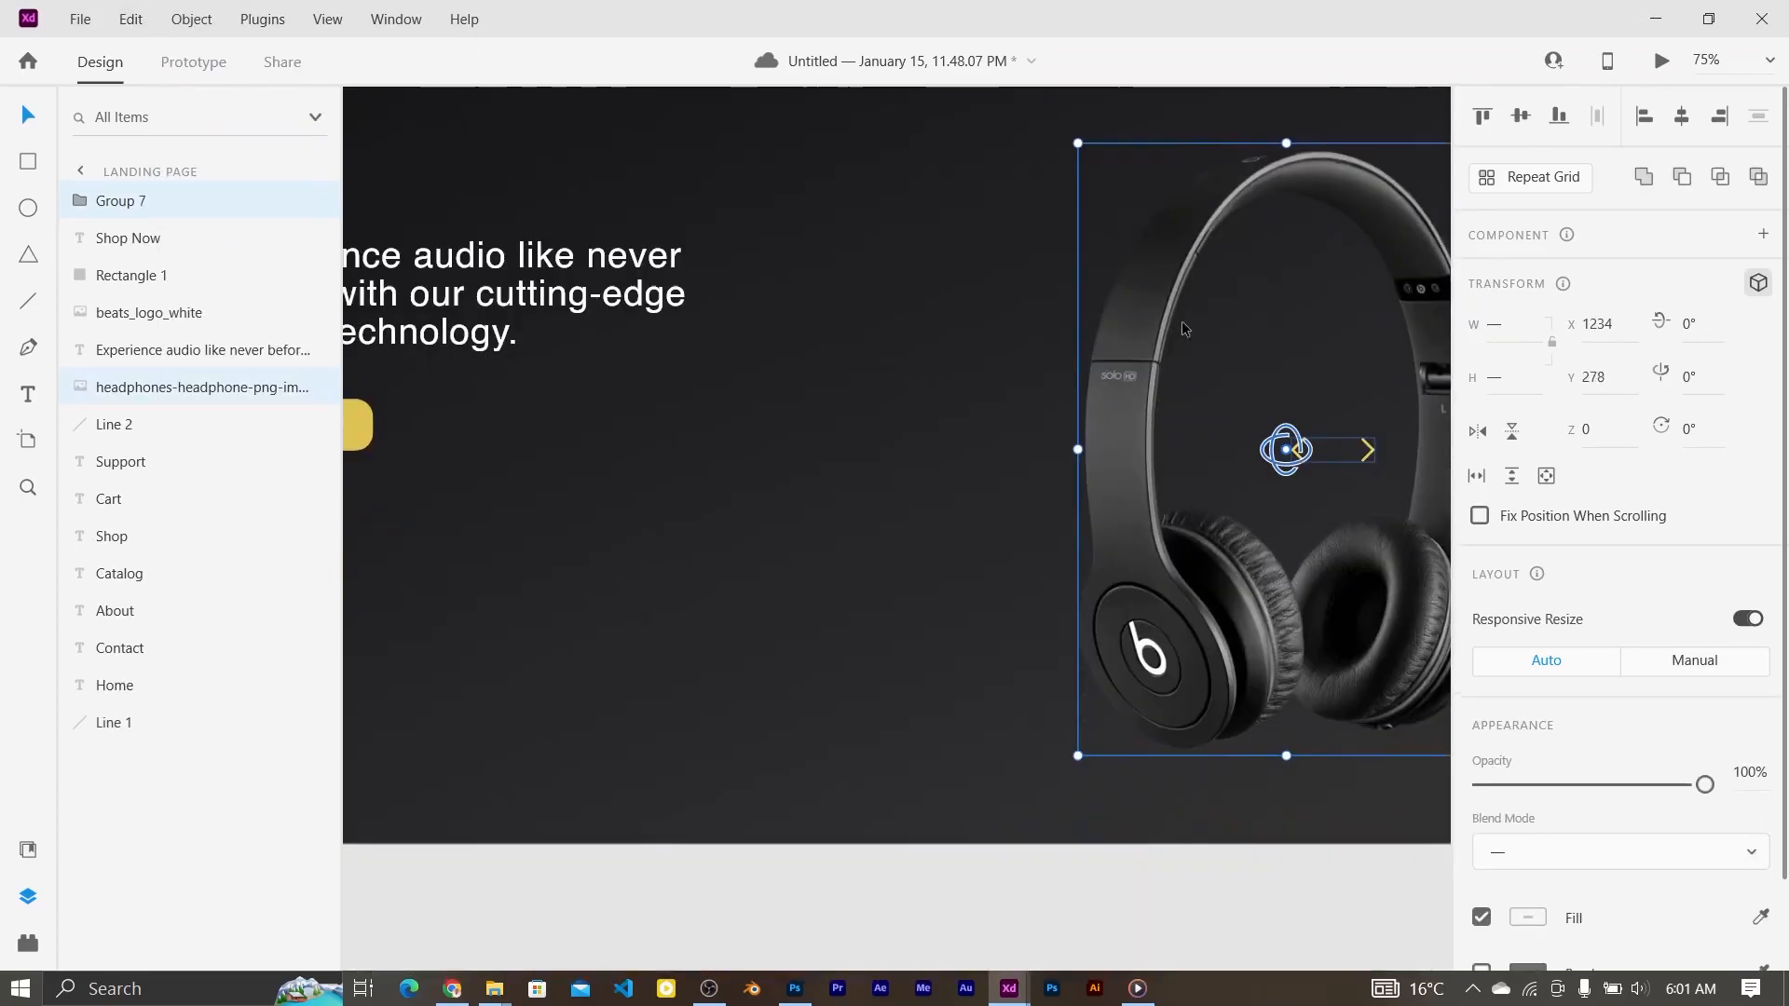
key("ctrl+z")
left_click(1682, 127)
left_click(1334, 753)
scroll(1333, 757, "right", 2)
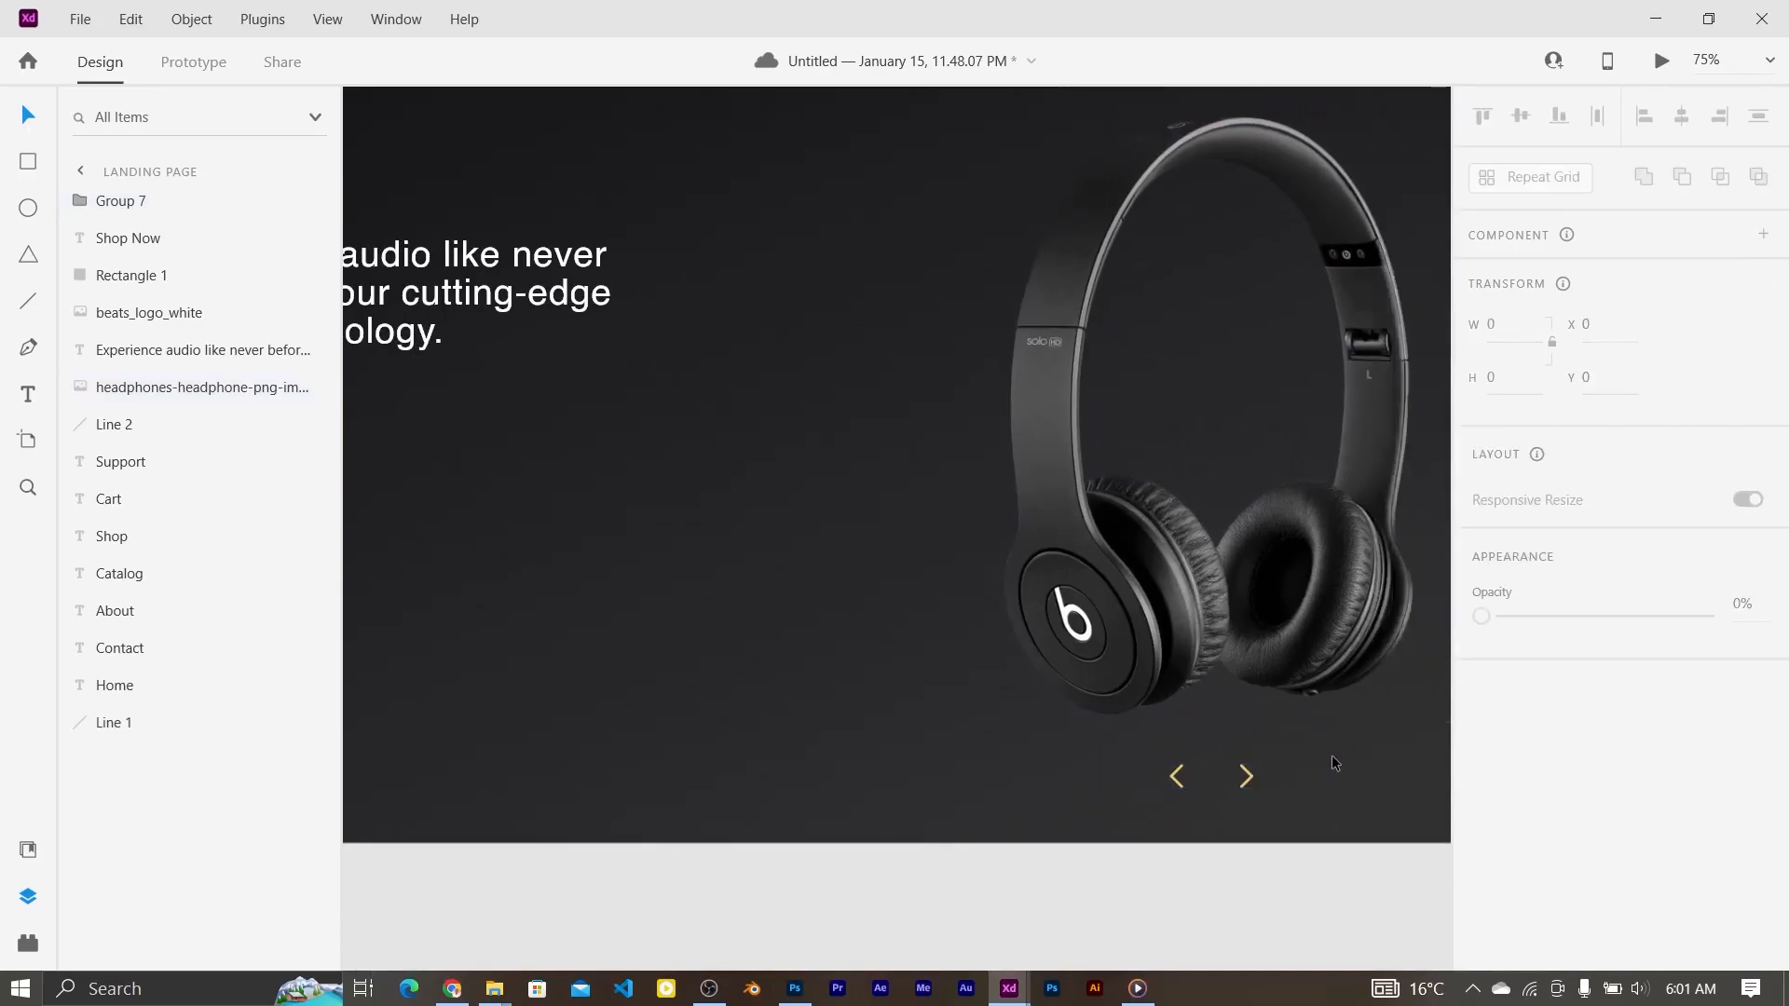
key("ctrl+0")
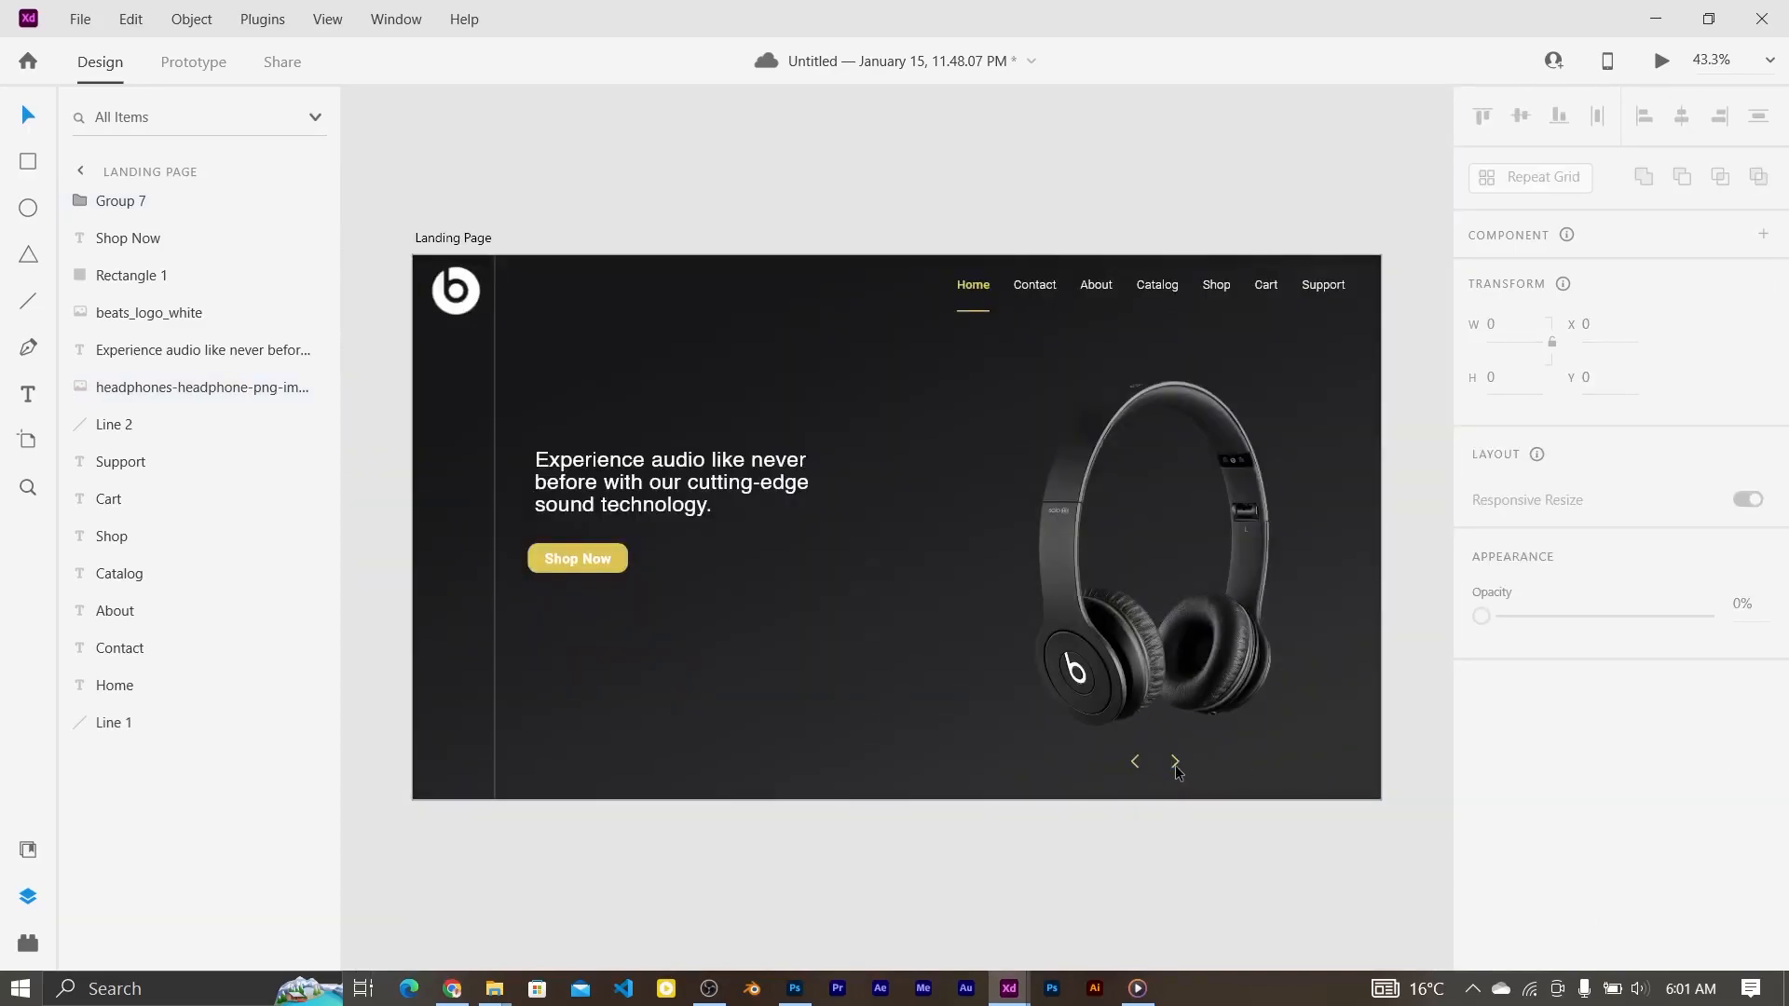
left_click_drag(1176, 764, 1182, 762)
Step: Place Icon - Account from the Exercise Files folder in the sidebar and enlarge it slightly
left_click(794, 642)
left_click(727, 890)
left_click_drag(1194, 279, 432, 667)
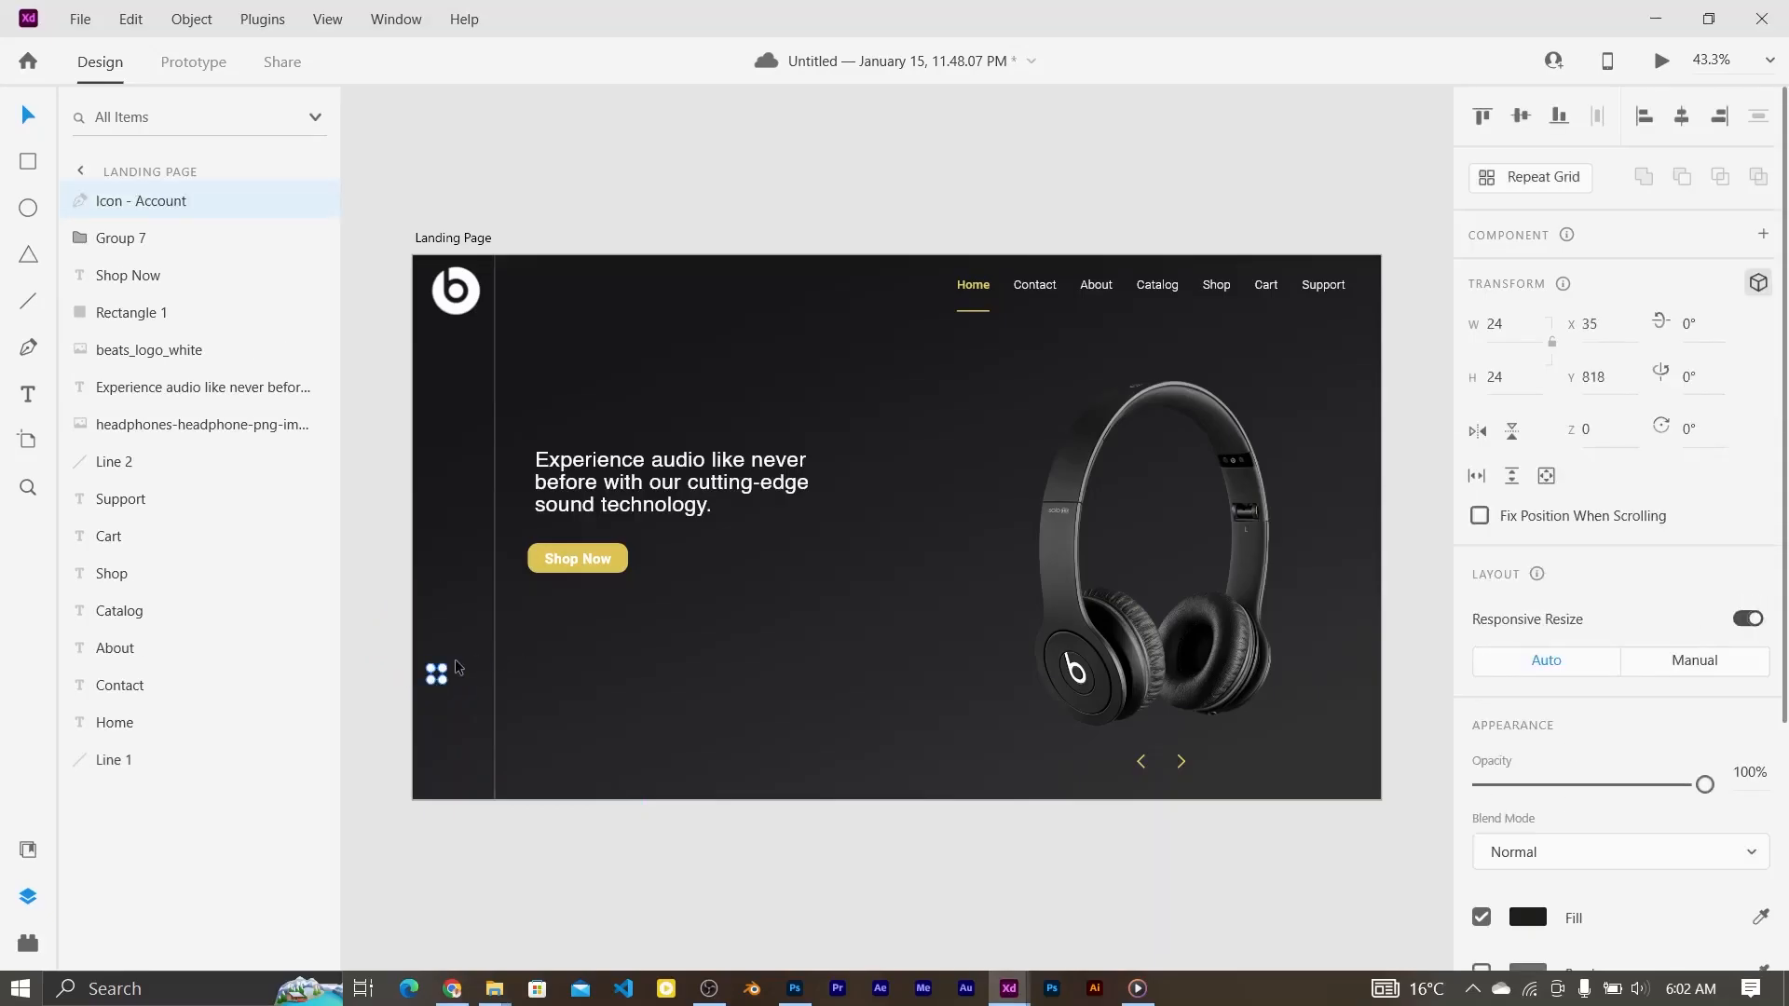
left_click(809, 671)
left_click(441, 686)
key("ctrl+2")
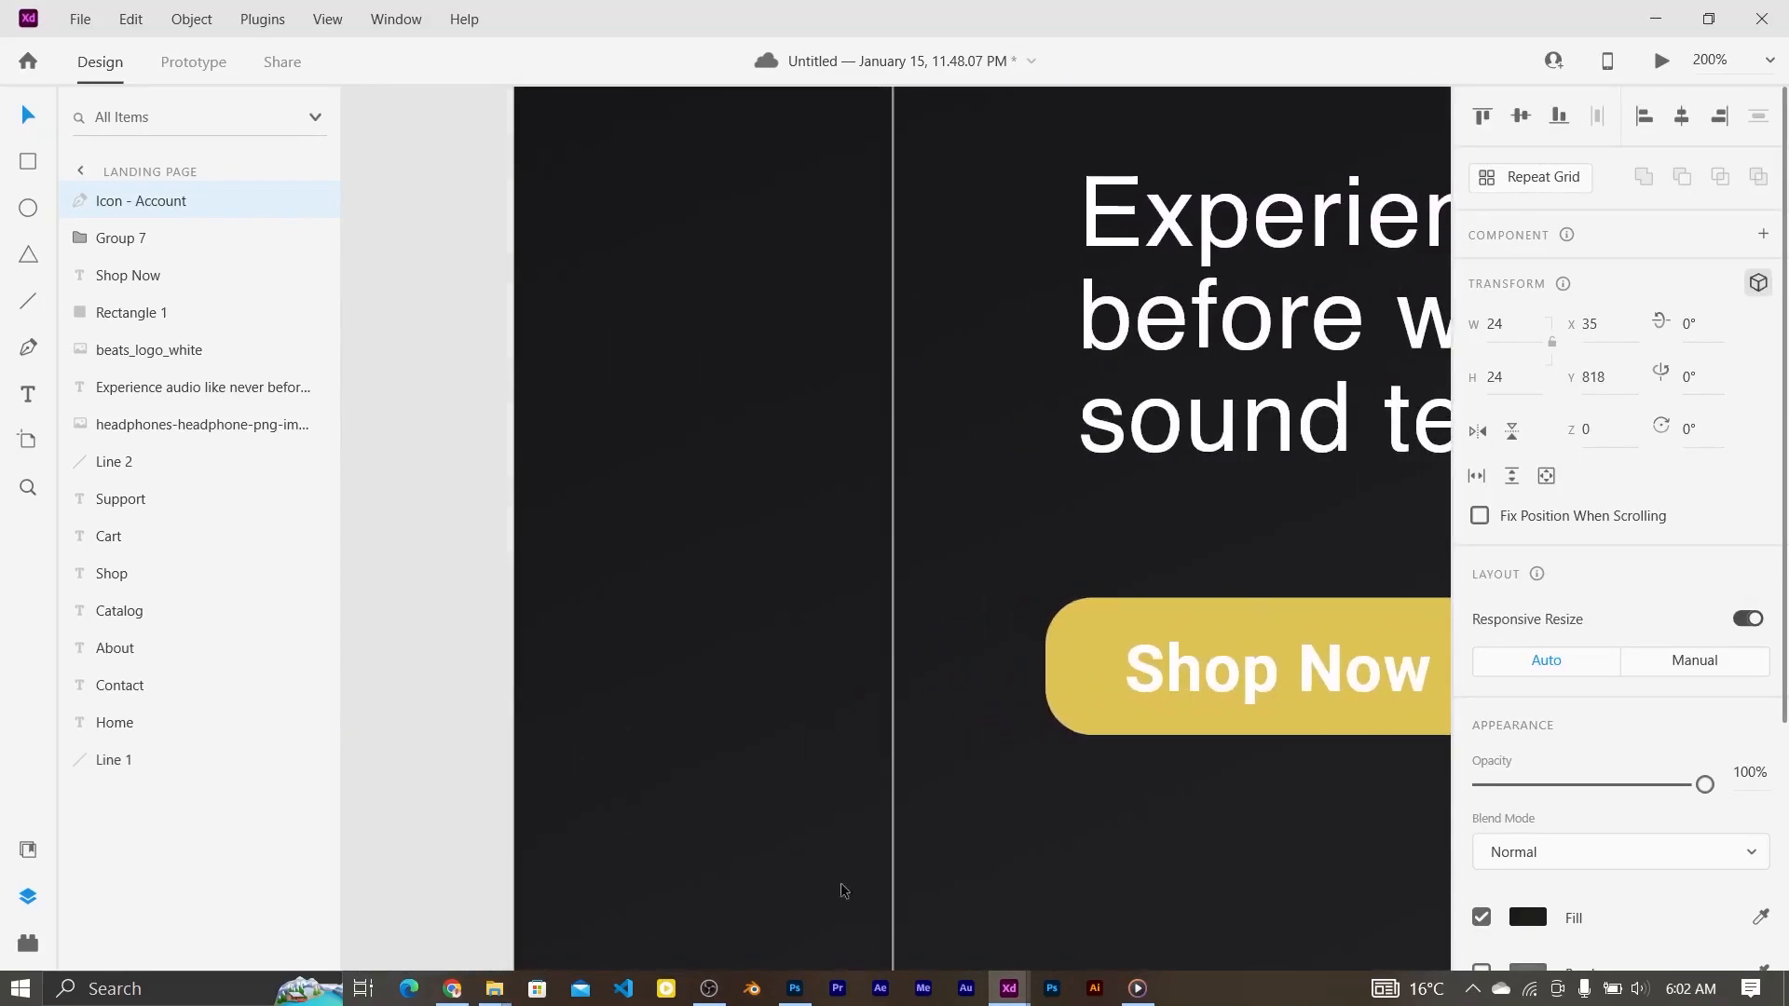
left_click_drag(652, 224, 661, 213)
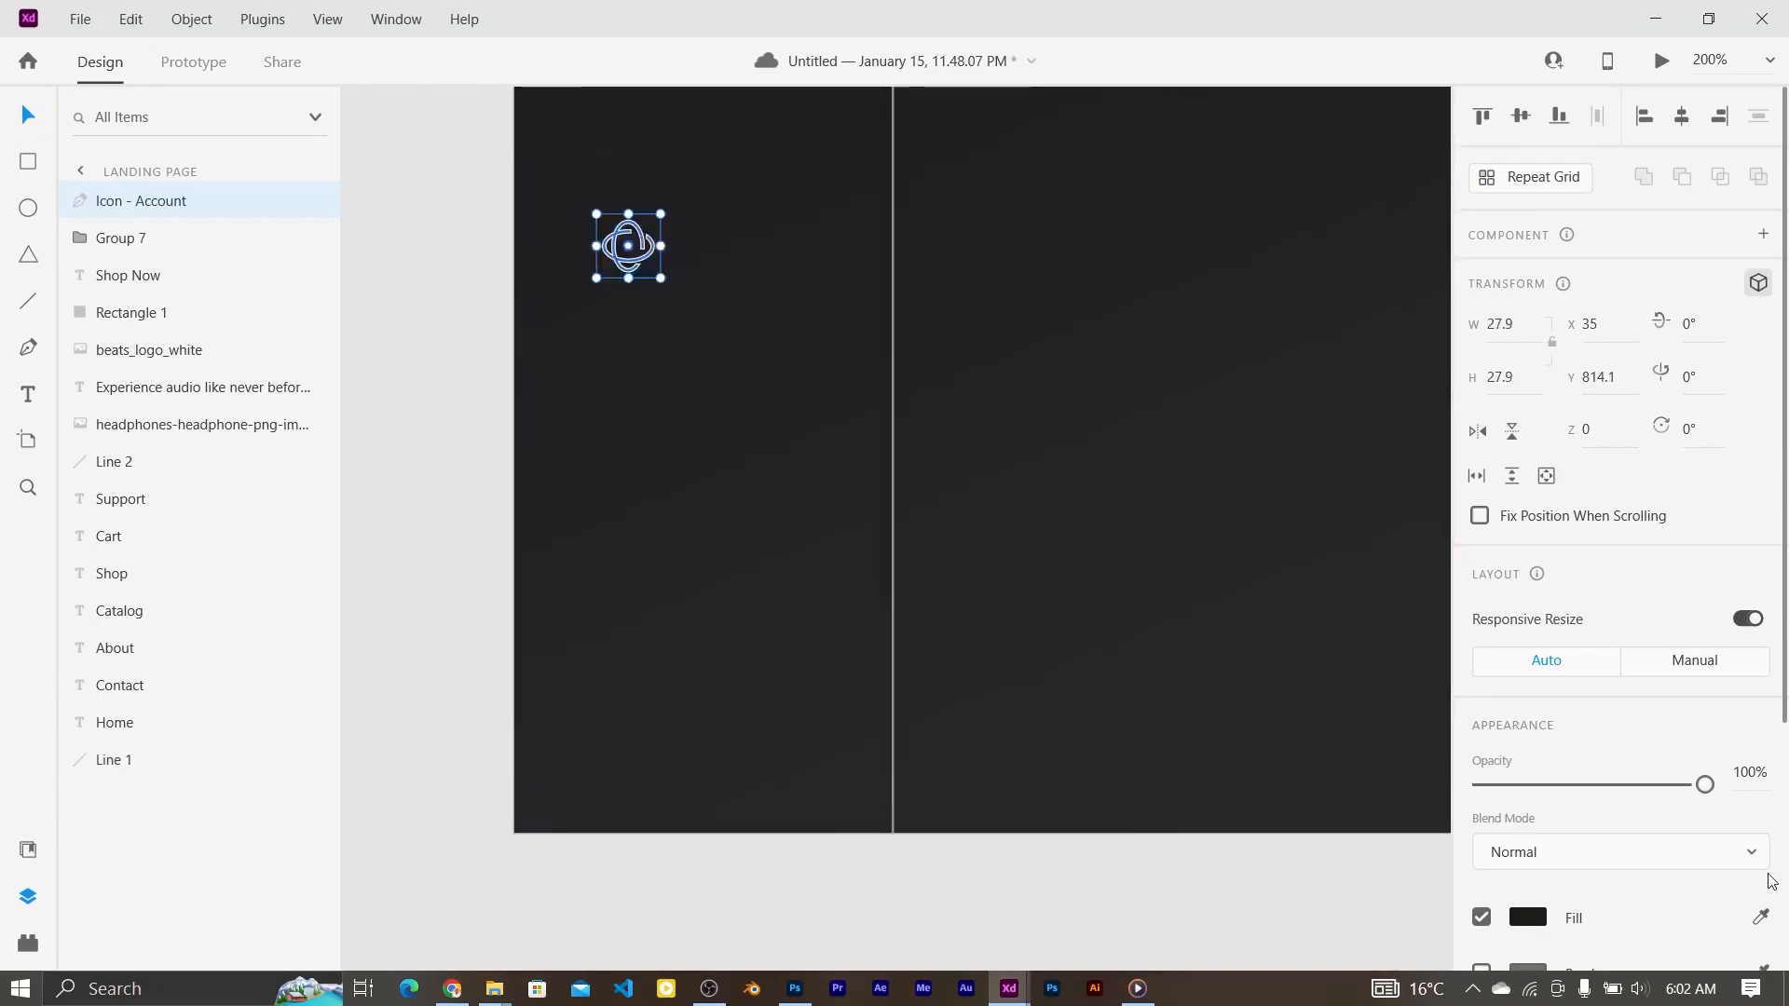
Step: Make the Account icon's fill white and move the icon to the right
left_click(1528, 918)
left_click_drag(1258, 708, 1113, 562)
left_click(702, 329)
left_click(626, 253)
left_click(641, 378)
left_click_drag(622, 264, 693, 273)
Step: Change the Account icon's fill to grey #B5B5B4
left_click(736, 427)
left_click(695, 267)
left_click(1527, 923)
left_click_drag(1178, 645, 1178, 695)
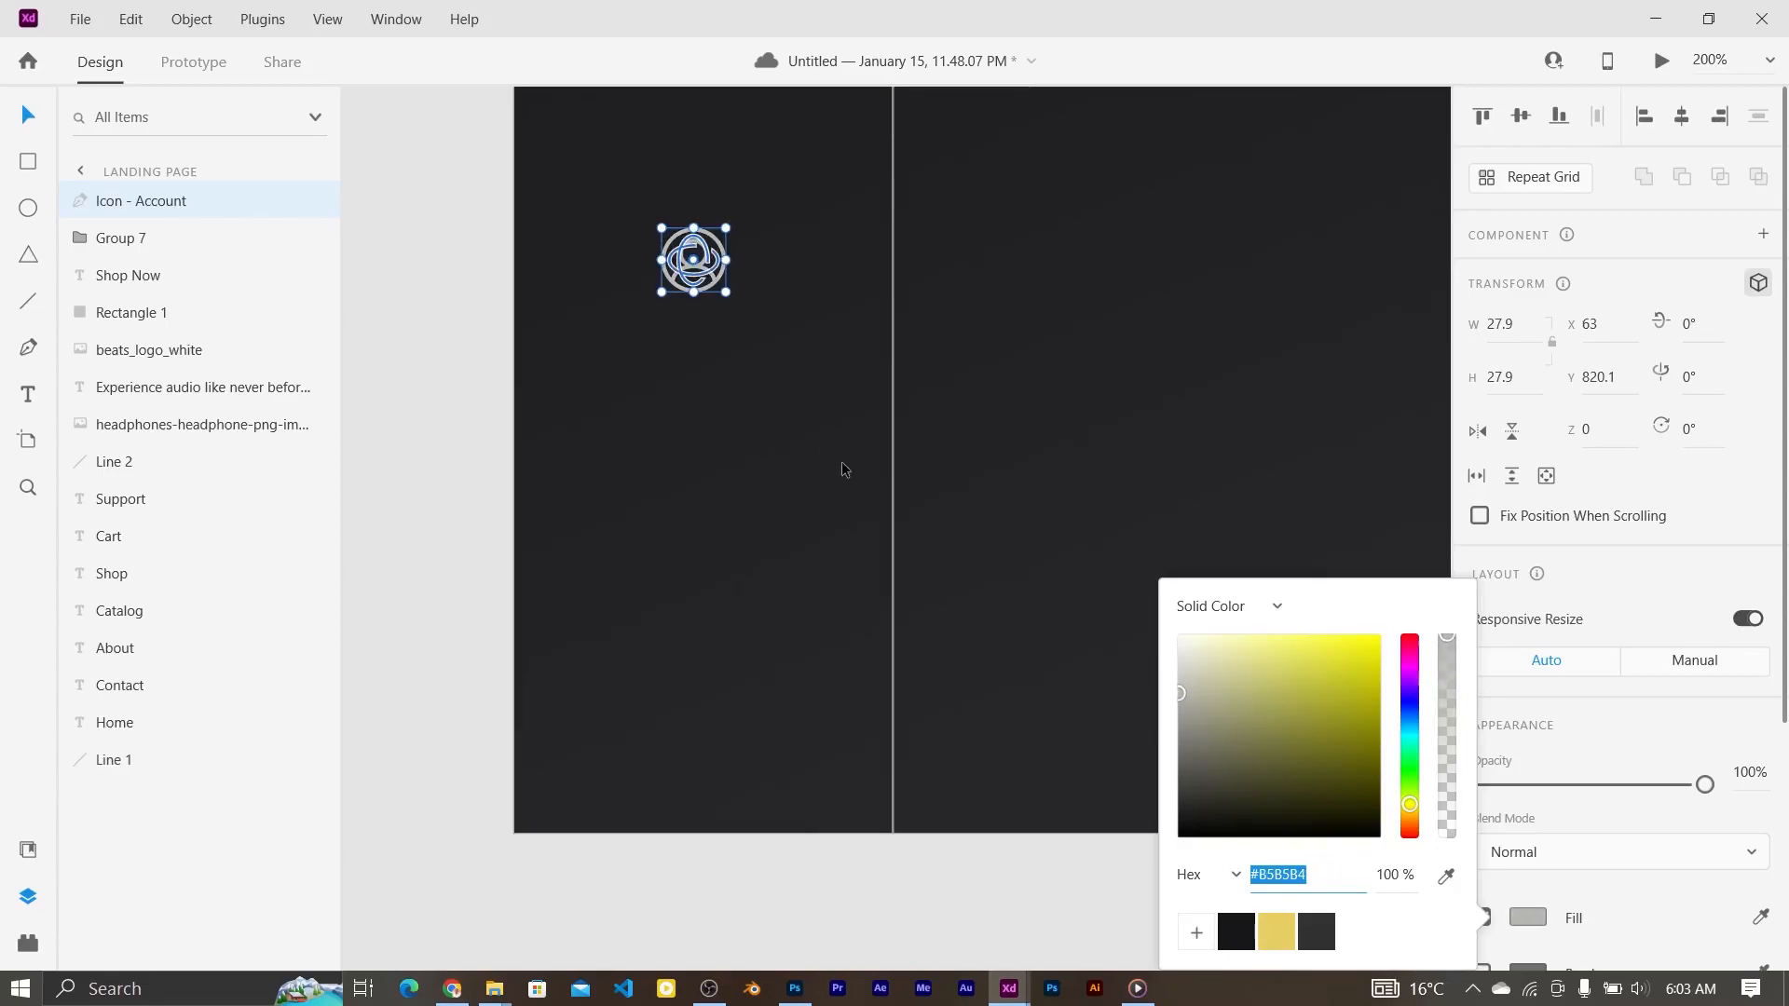
key("ctrl+0")
left_click(606, 650)
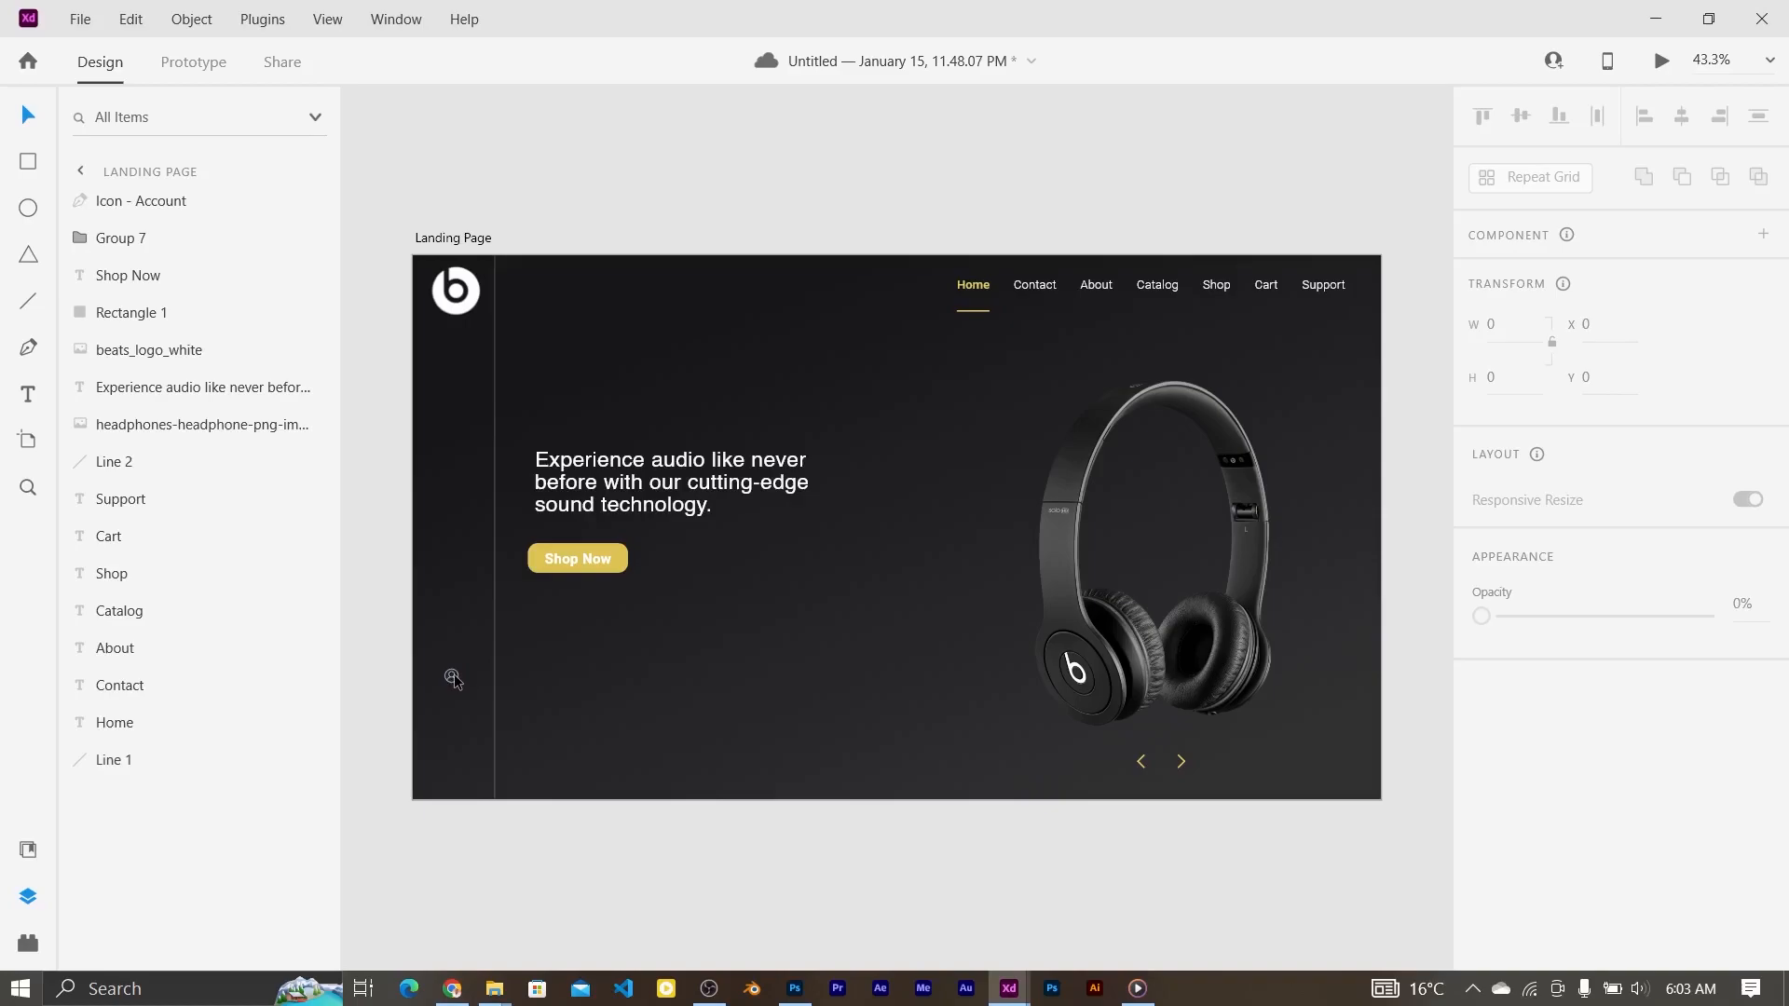
Step: Shrink the Account icon slightly and centre it under the beats logo
left_click(453, 679)
left_click_drag(456, 671, 461, 671)
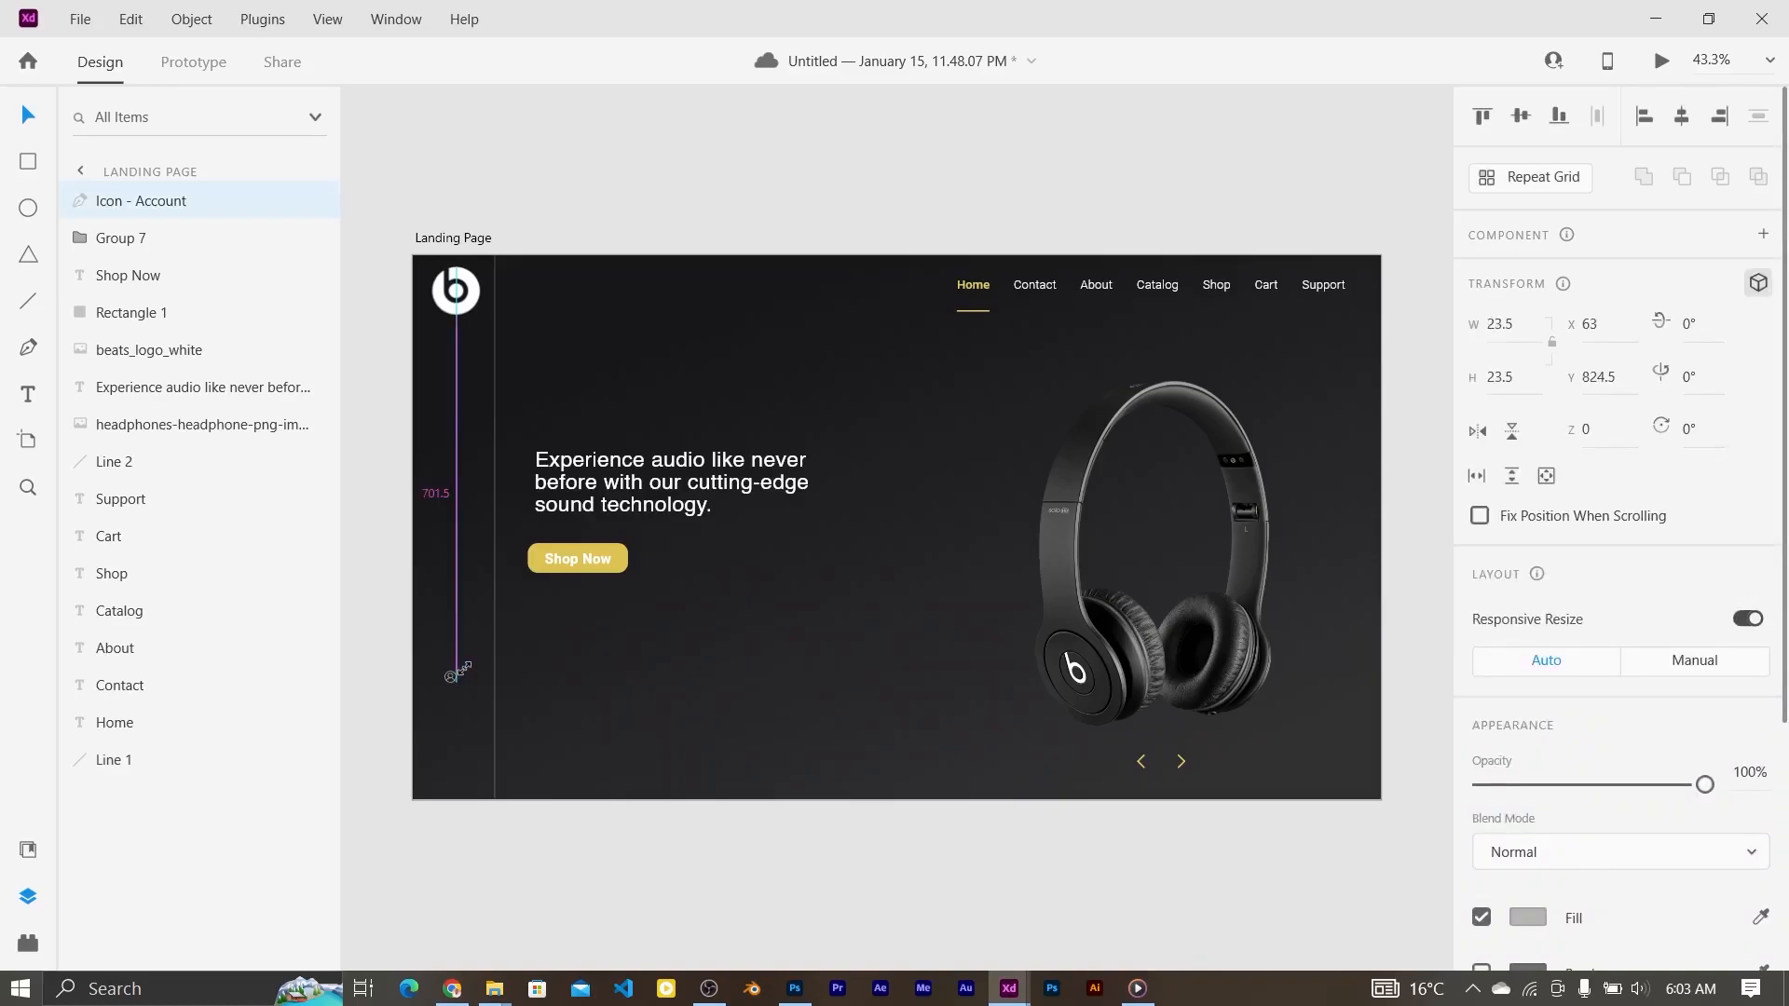
left_click(463, 300, "shift")
left_click(1682, 121)
left_click(453, 684)
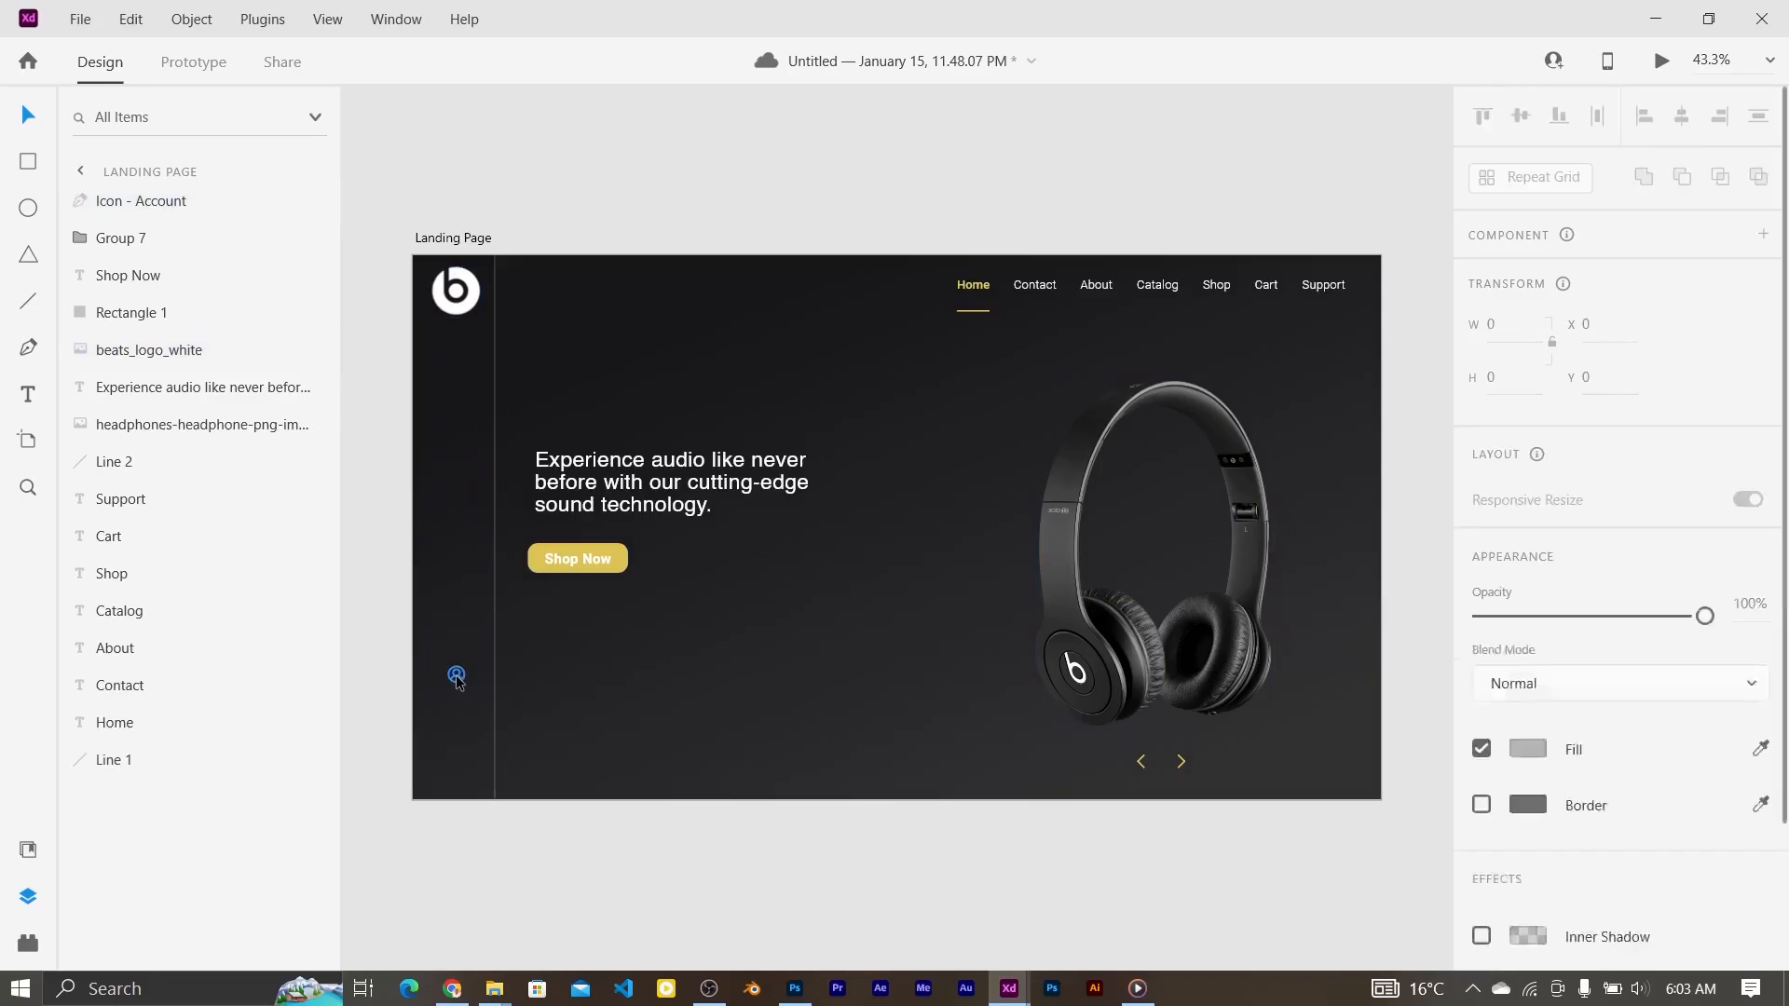
left_click(457, 678)
Step: Repeat the Account icon downward into four copies with Repeat Grid, then ungroup the grid
left_click(1536, 177)
left_click_drag(457, 689, 456, 770)
left_click(1547, 177)
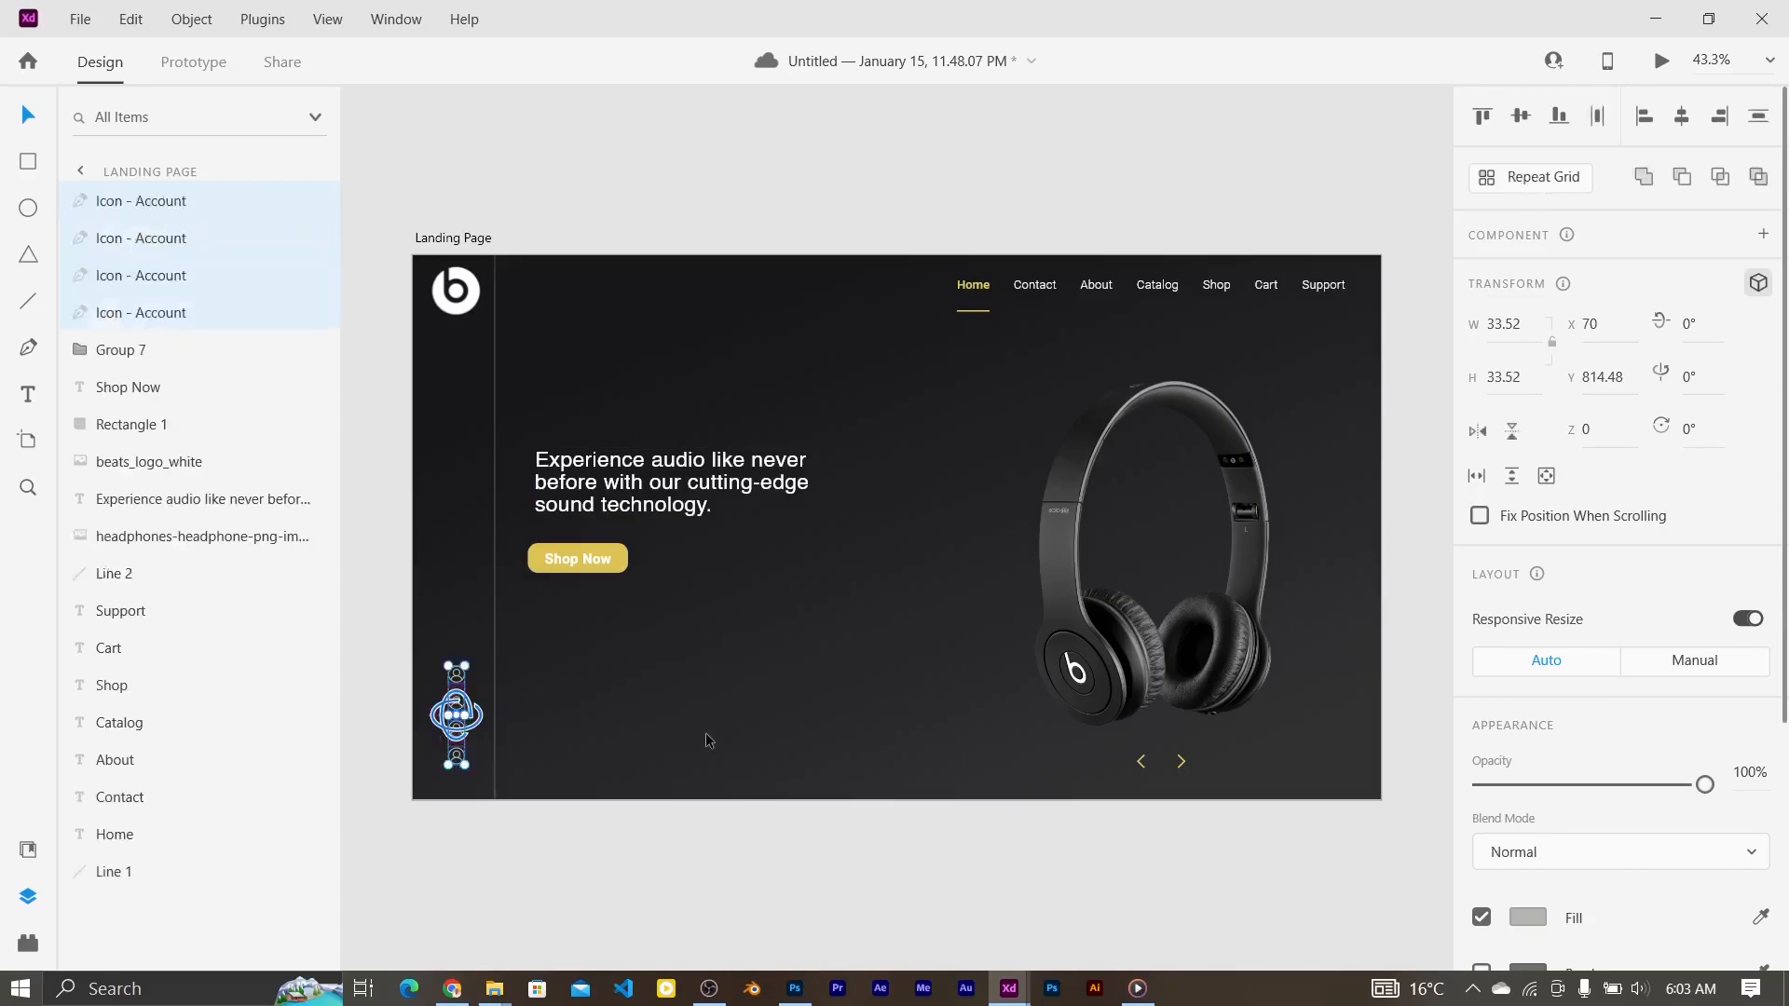
left_click(709, 741)
scroll(461, 679, "up", 3)
Step: Drag the four Account icons into even spacing down the sidebar
left_click(511, 787)
left_click(509, 729)
left_click_drag(509, 790, 512, 678)
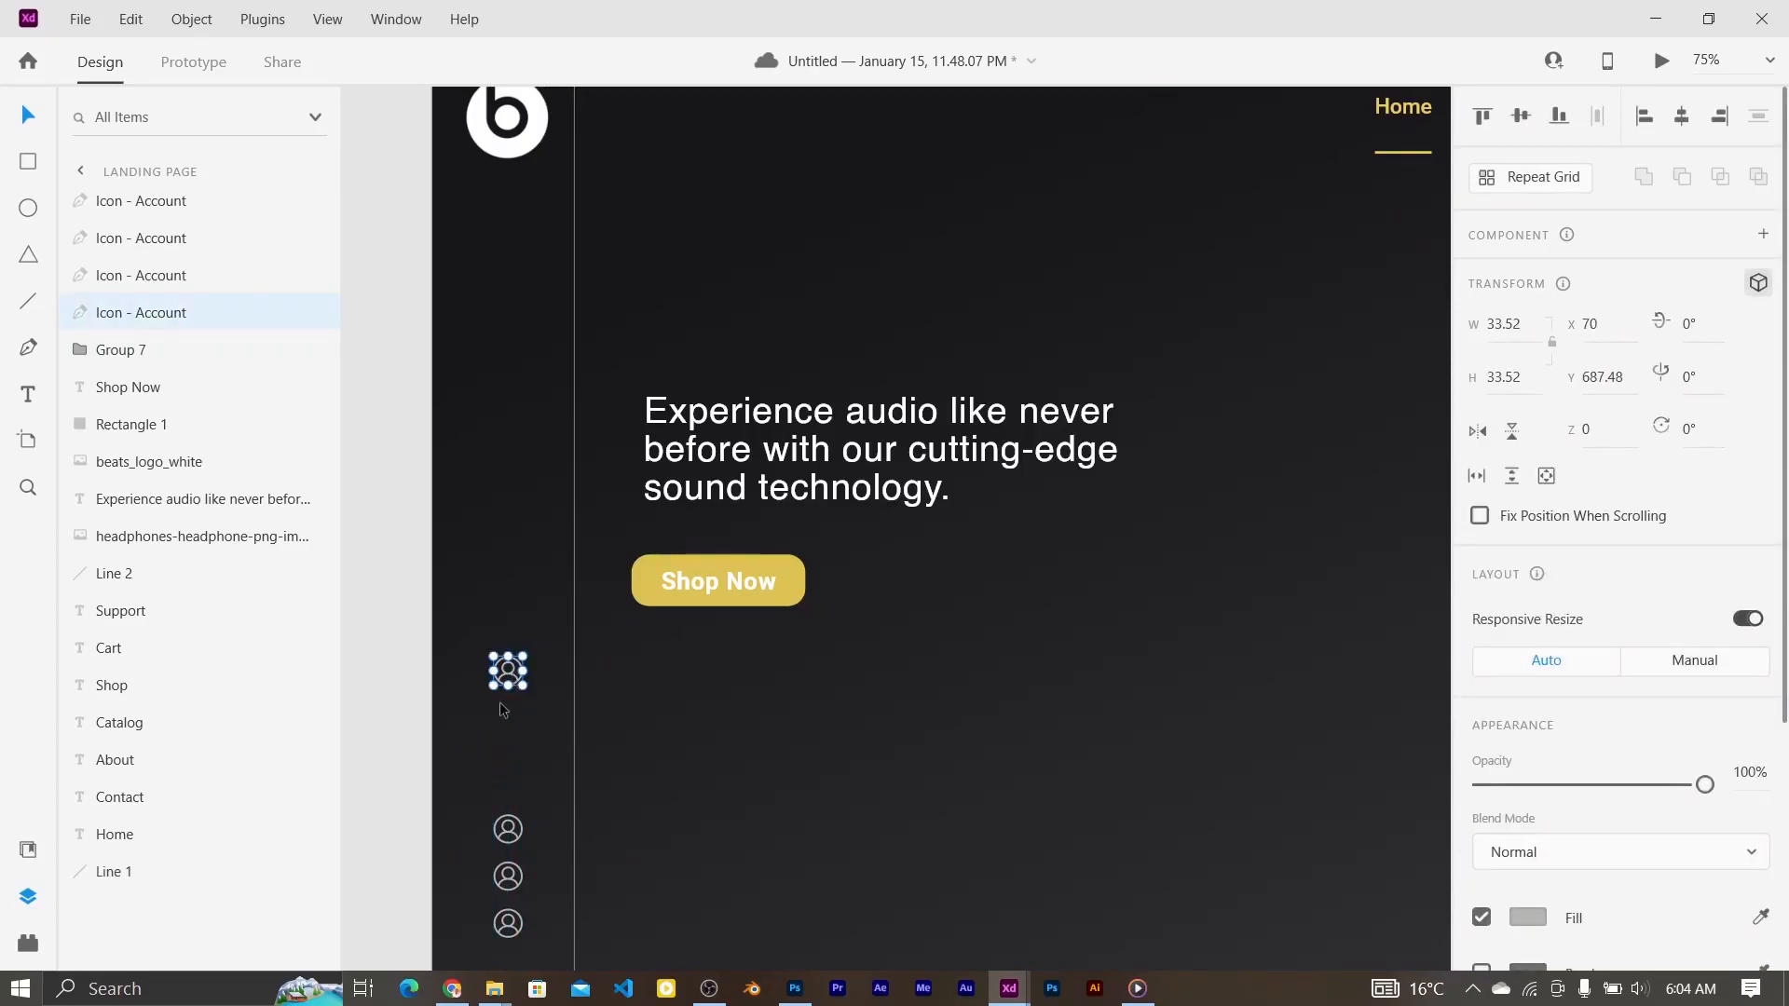
left_click(524, 847)
left_click_drag(512, 841, 515, 769)
left_click(519, 882)
left_click_drag(512, 880, 509, 856)
left_click(499, 742)
scroll(500, 742, "down", 2)
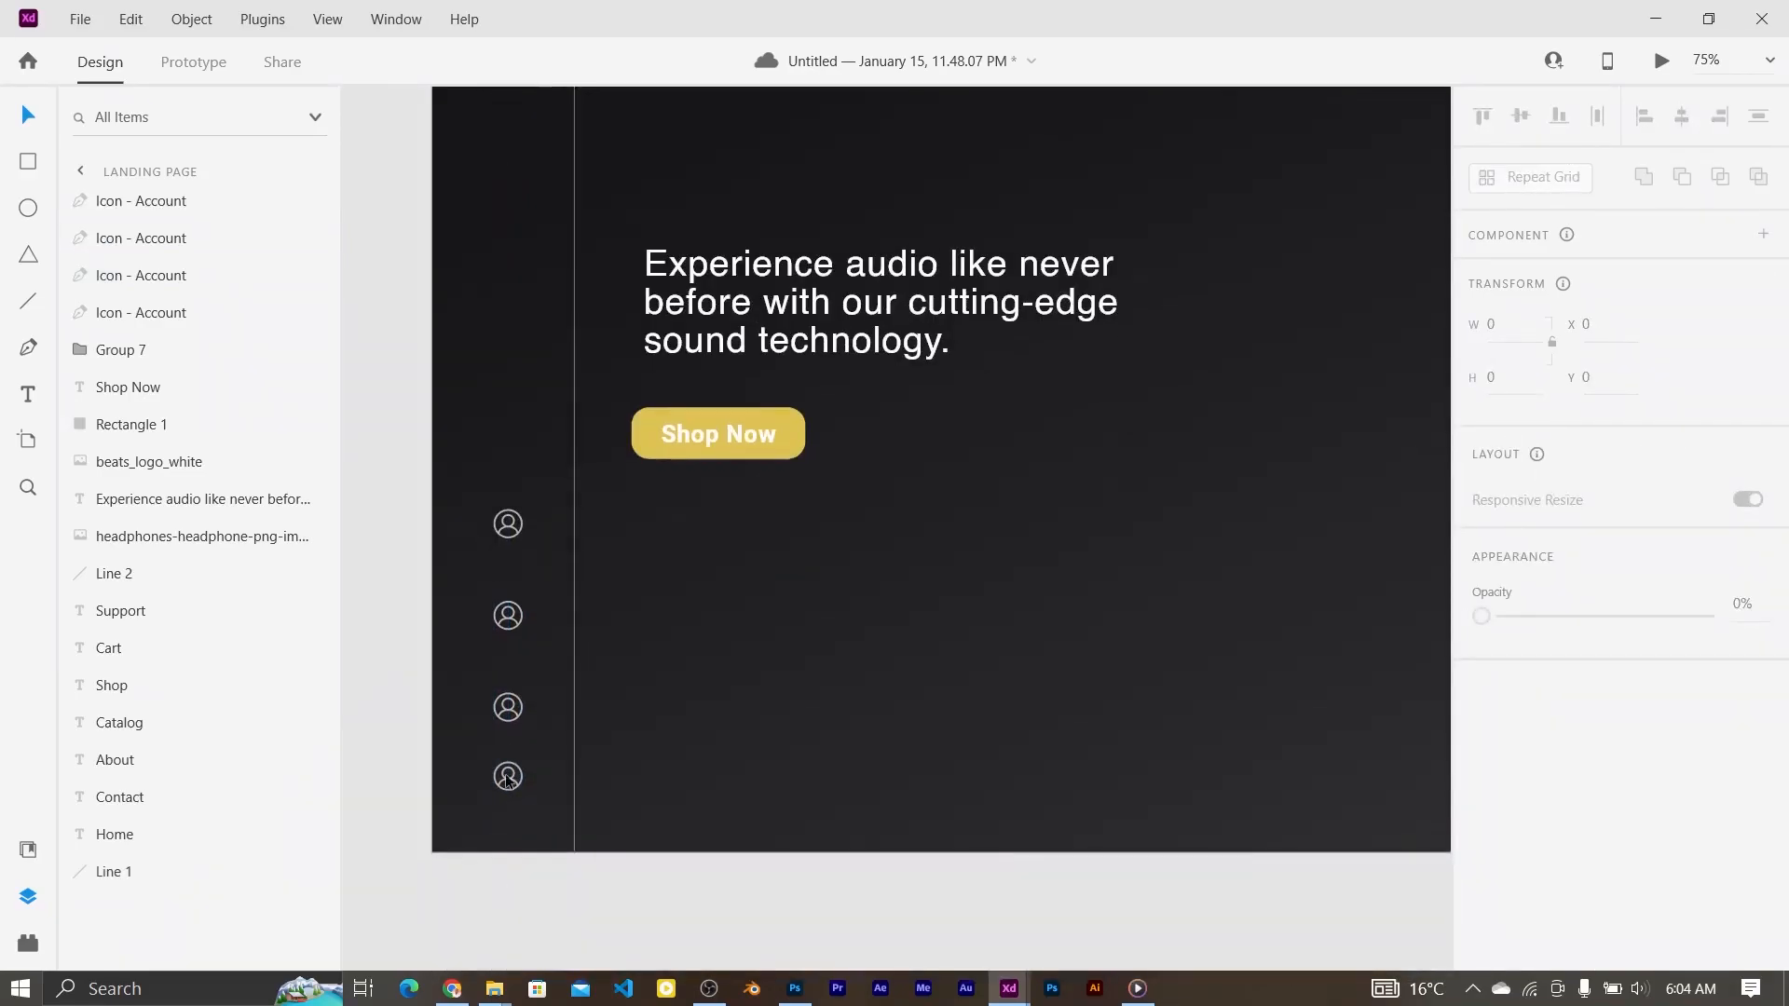
left_click_drag(510, 782, 510, 799)
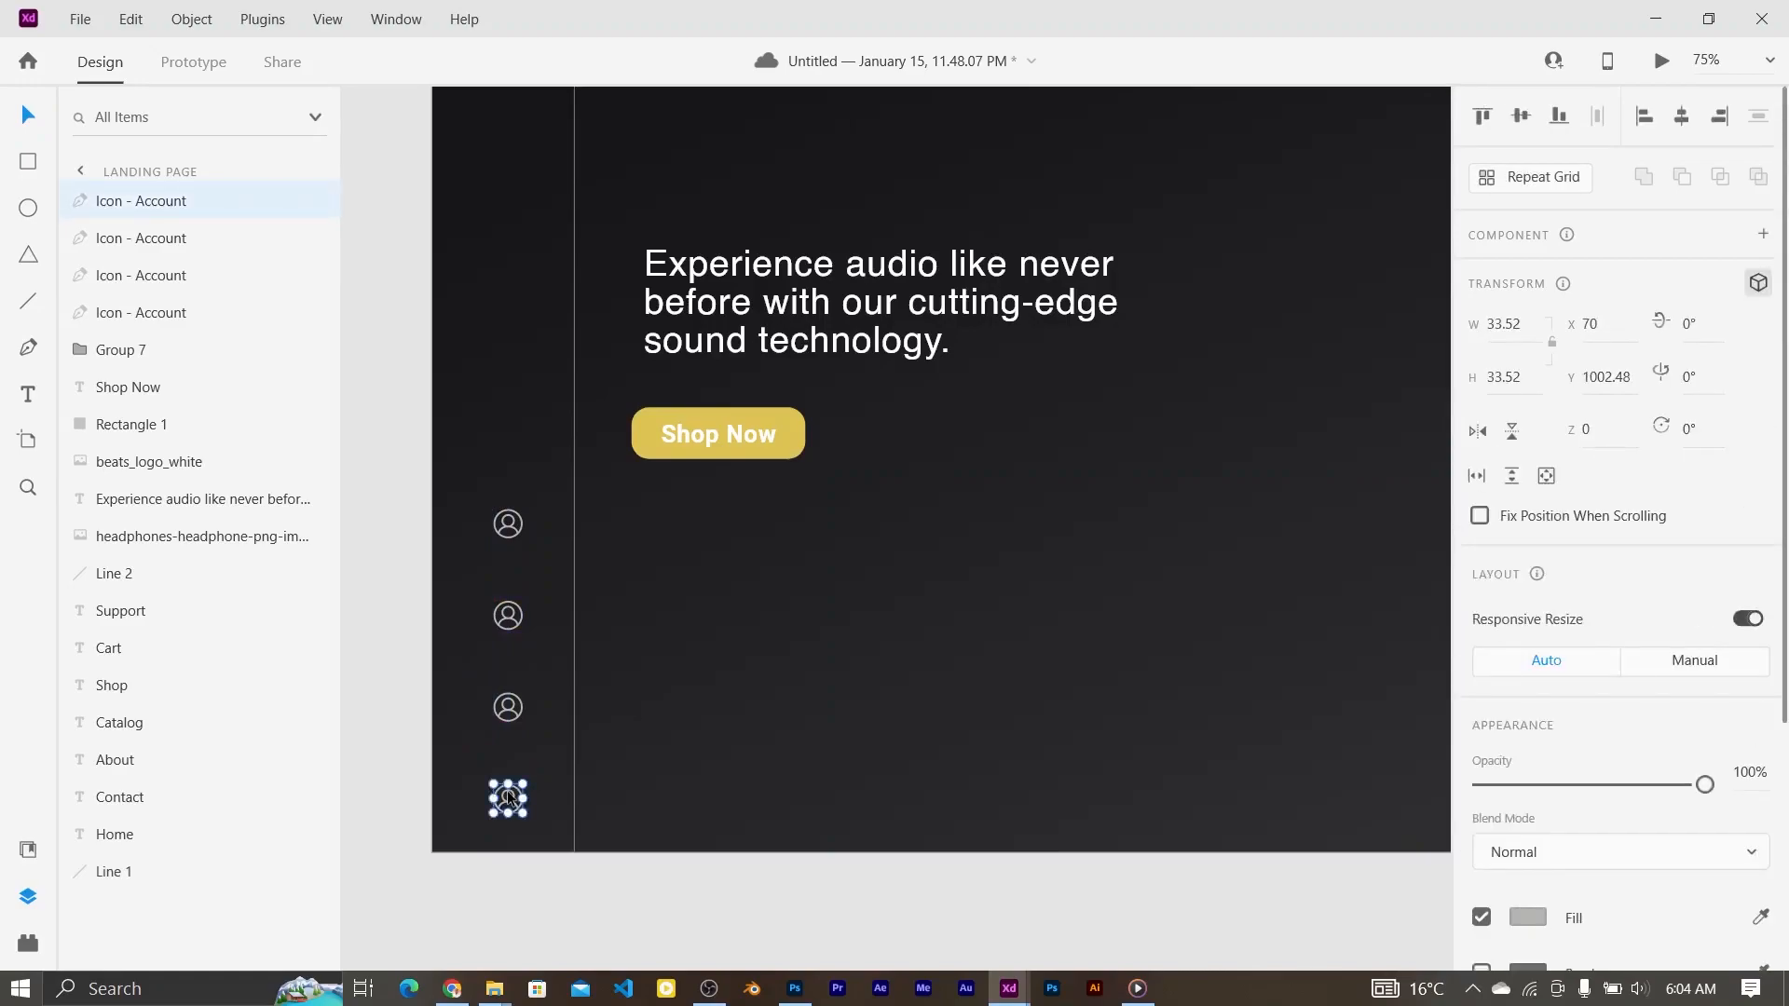
left_click(730, 709)
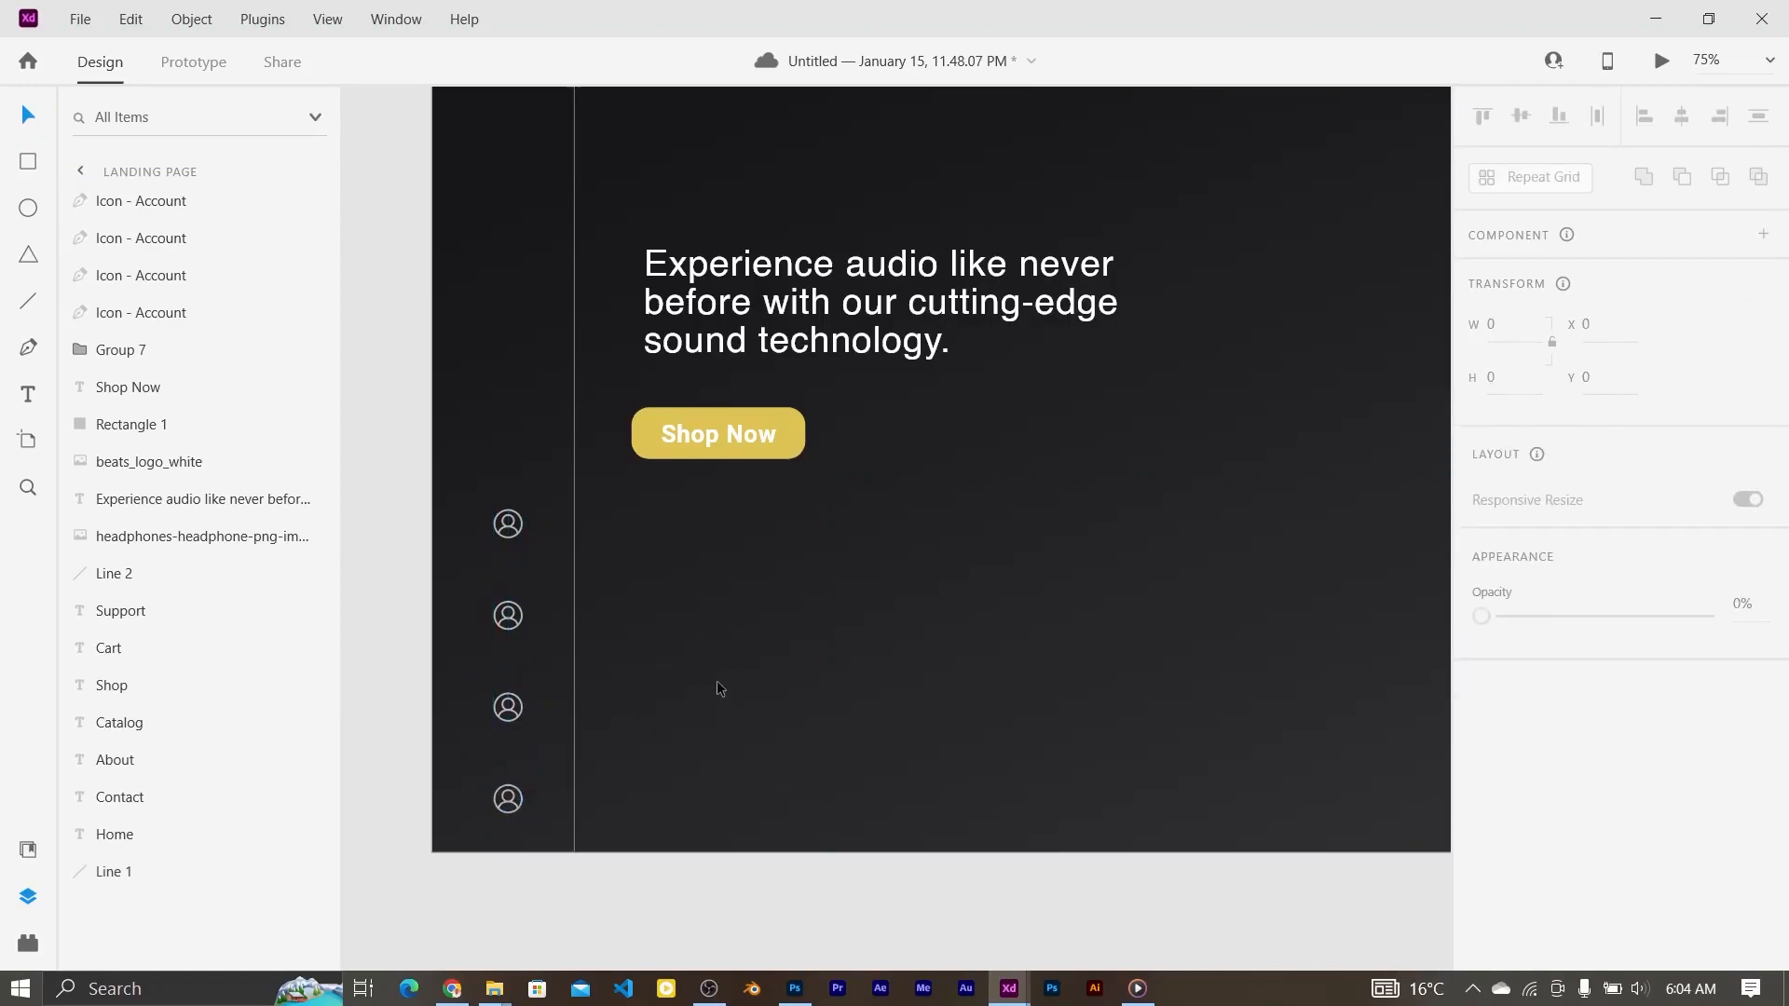
Step: Bring the cart icon file from the icon folder into the design and check its fill colour
left_click(508, 615)
mouse_move(494, 988)
left_click(247, 902)
left_click_drag(1324, 280, 507, 607)
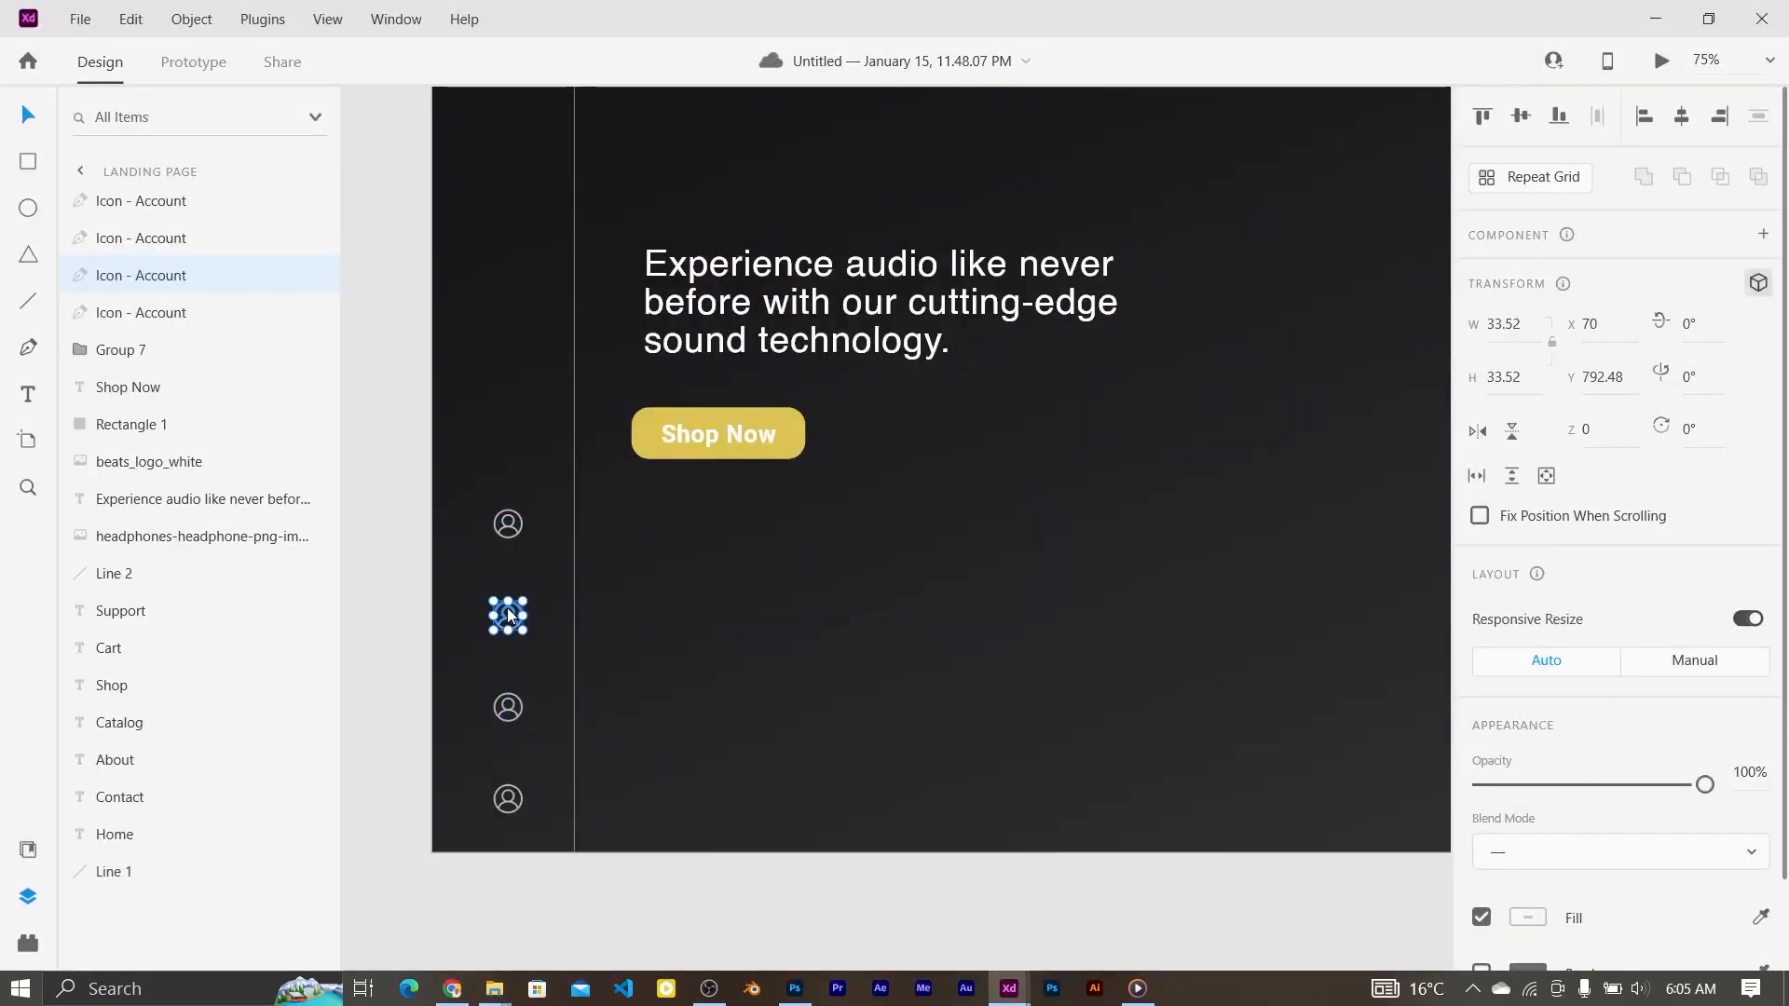
left_click(1527, 919)
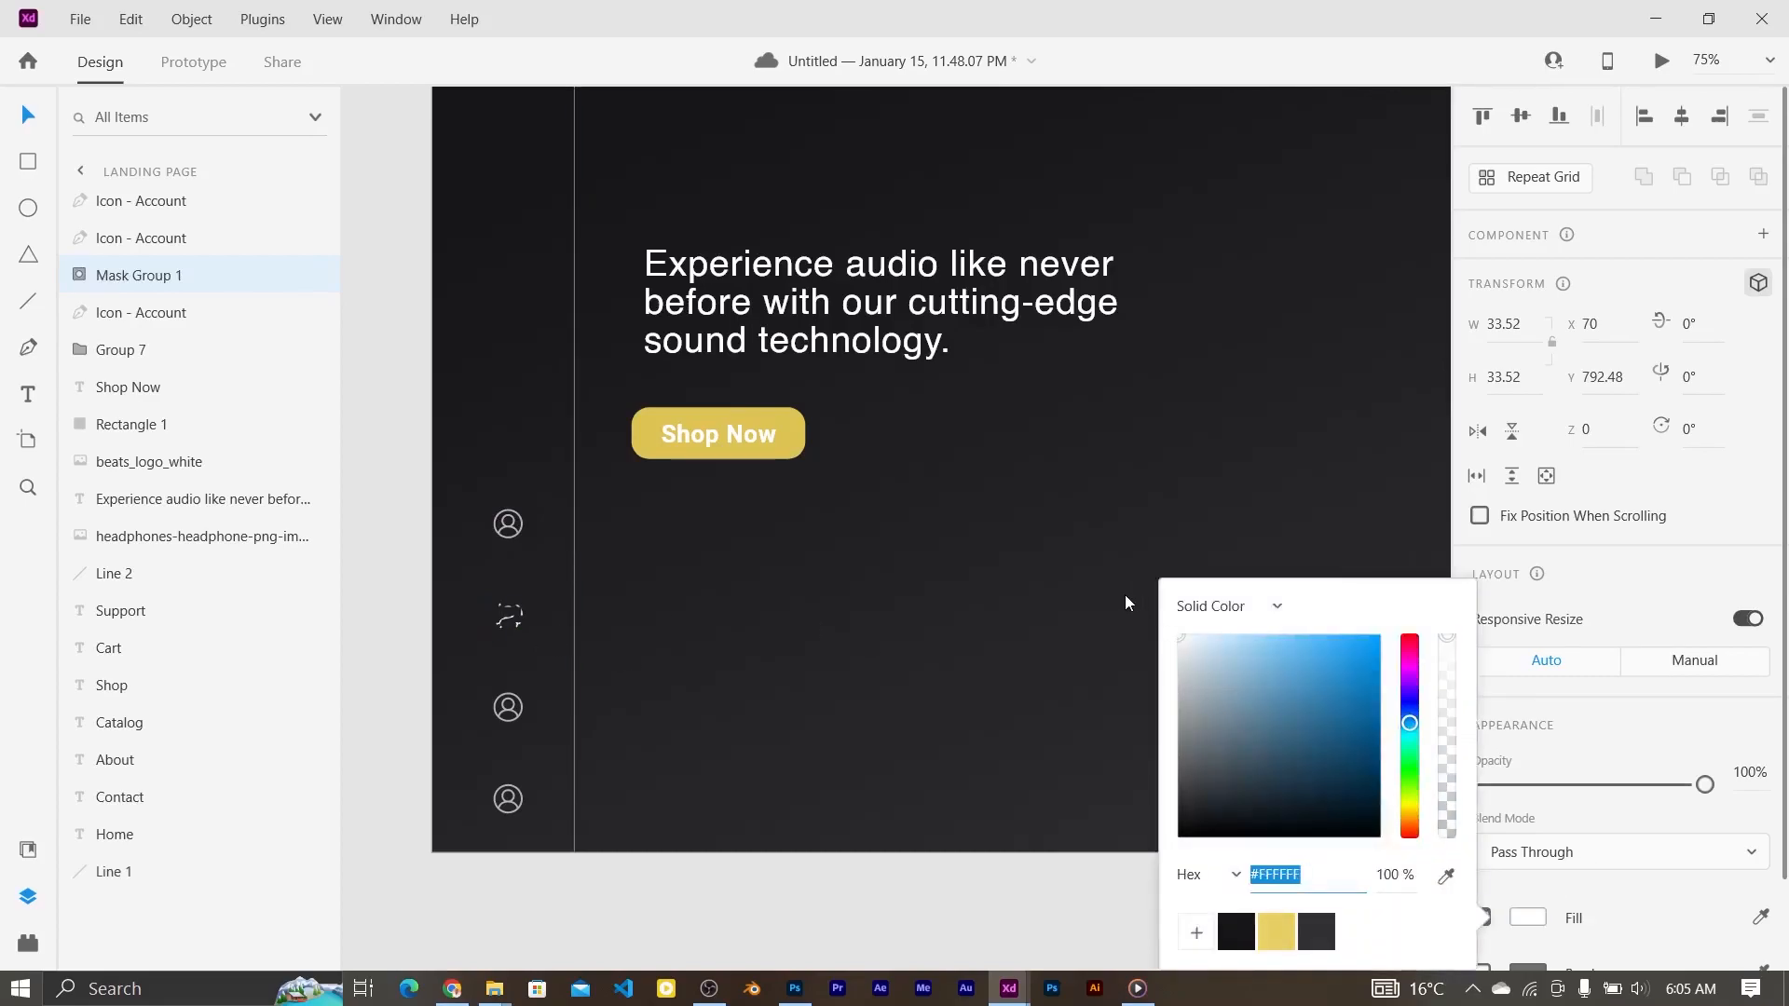
left_click(918, 650)
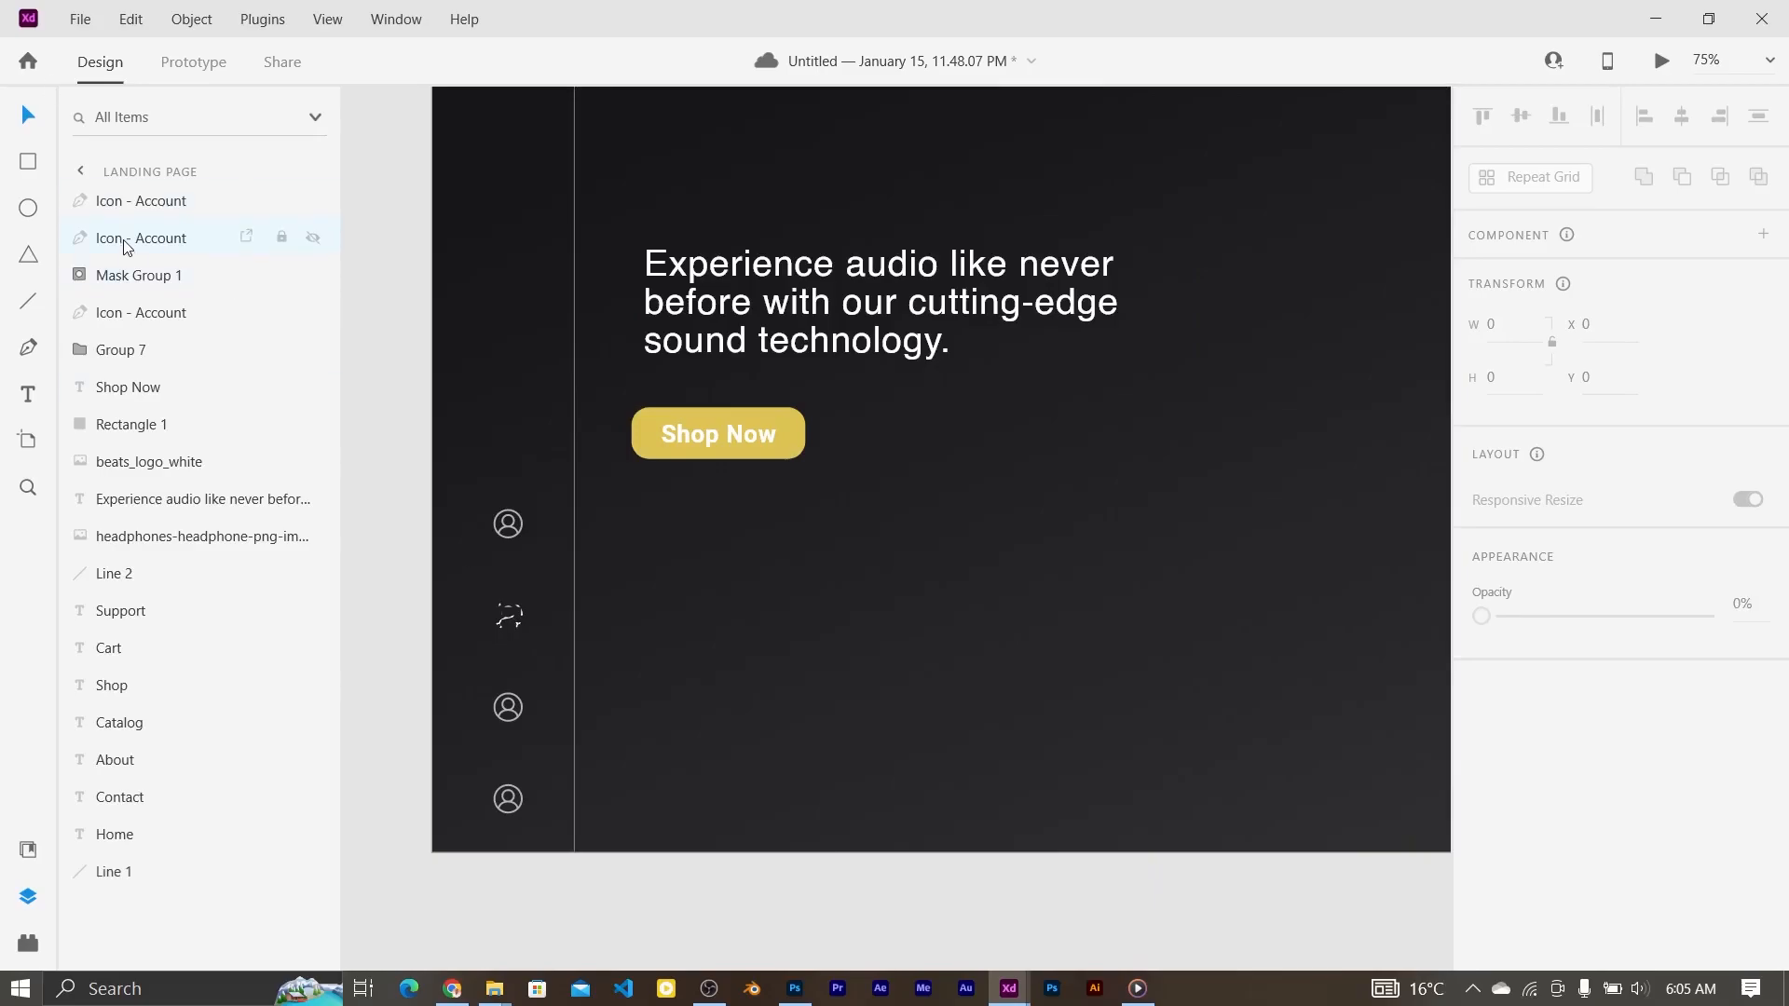
Step: Select the second Account icon and paste in the notification bell icon
left_click(144, 215)
left_click(495, 599)
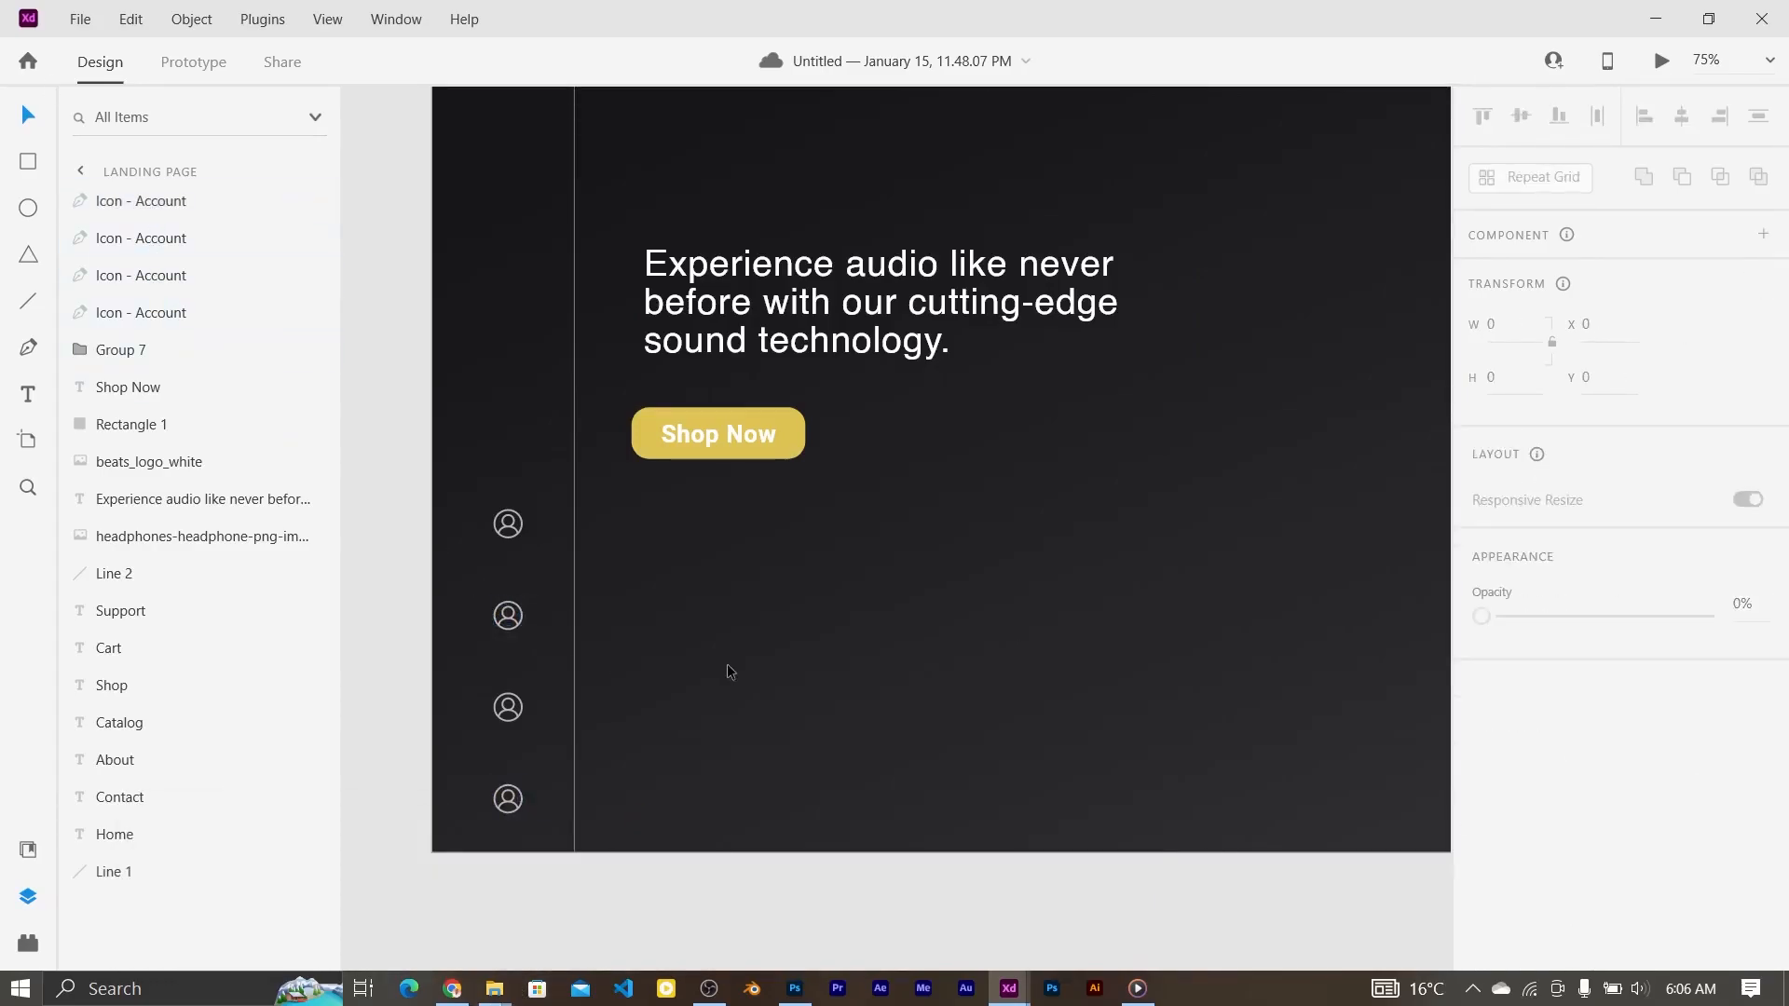
key("ctrl+v")
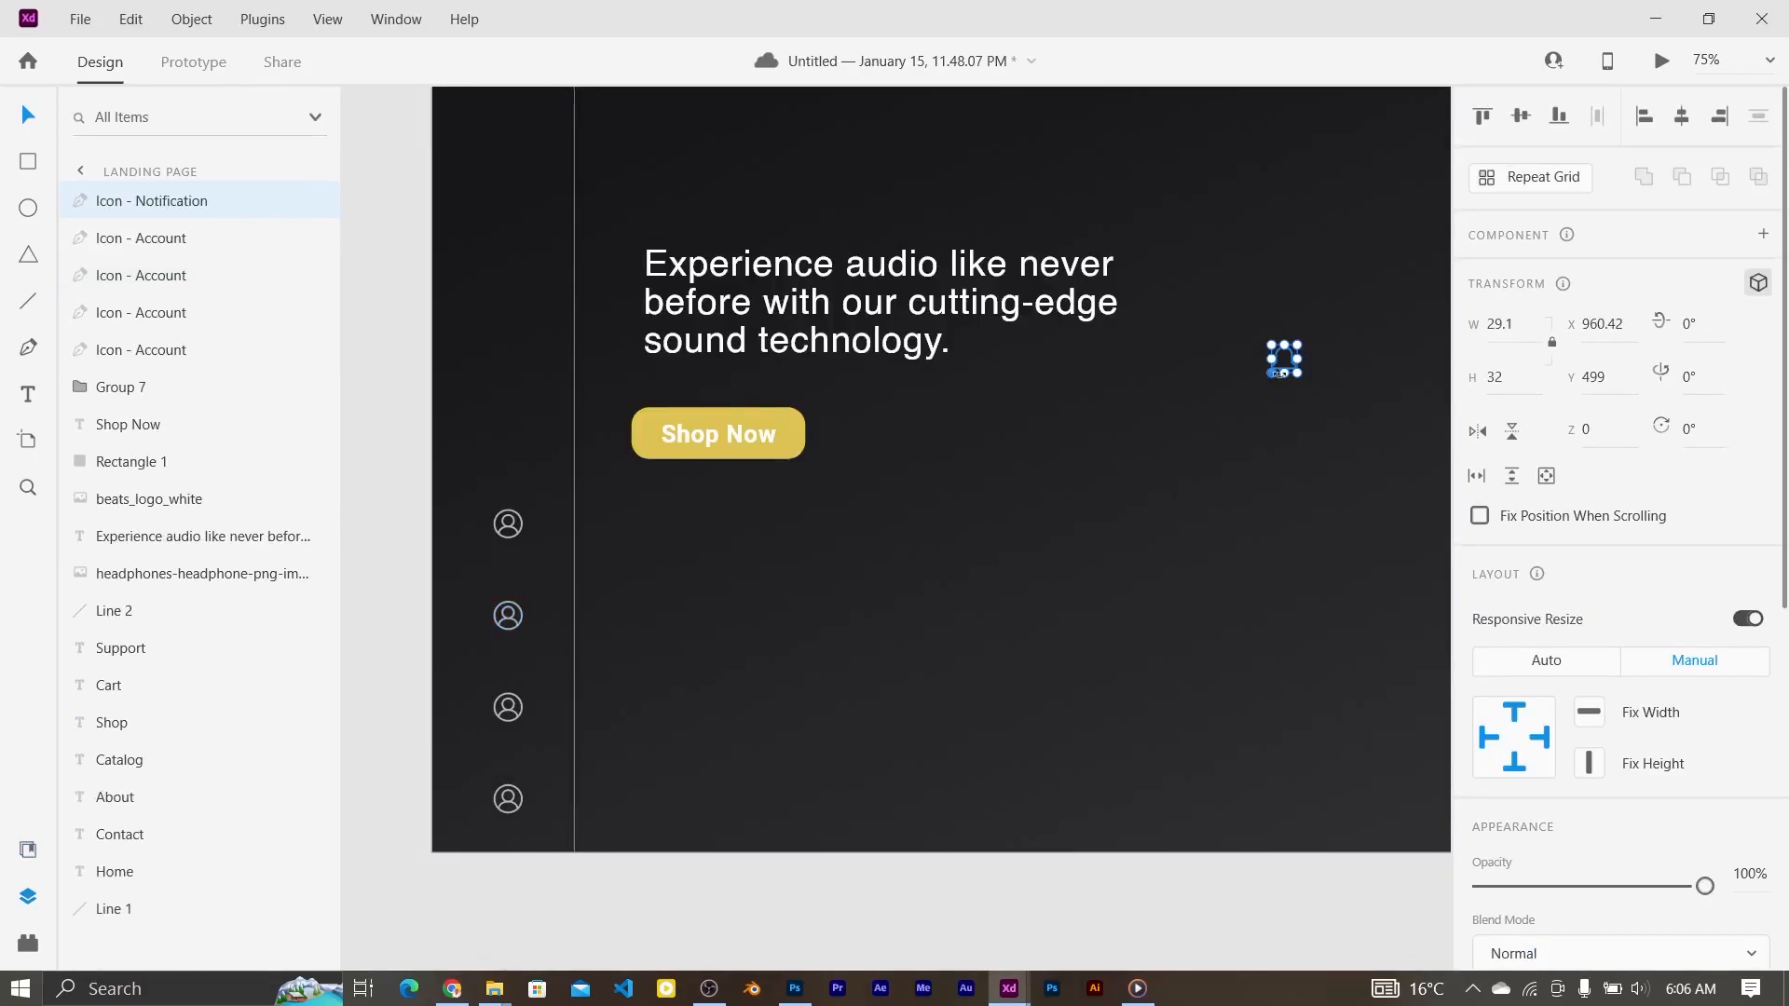
Step: Compare the bell icon's fill colour with the Account icon's fill
scroll(1603, 559, "down", 6)
left_click(1533, 480)
left_click(491, 546)
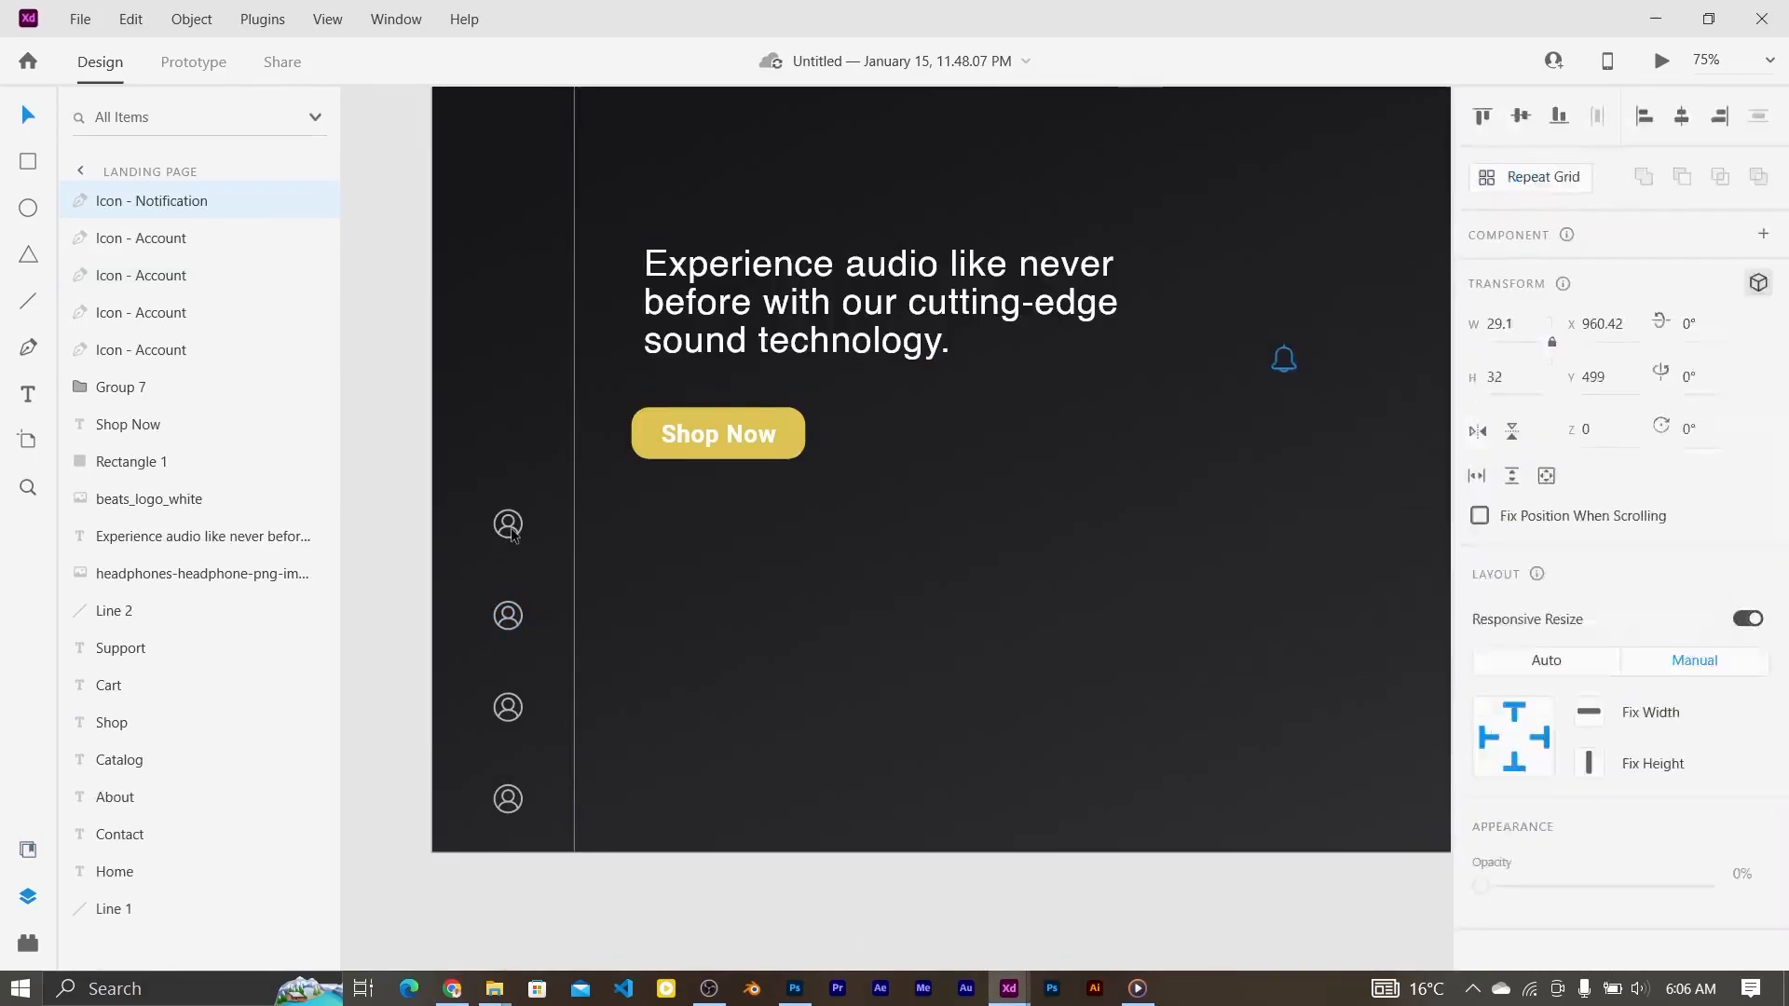
left_click(513, 531)
left_click(1542, 923)
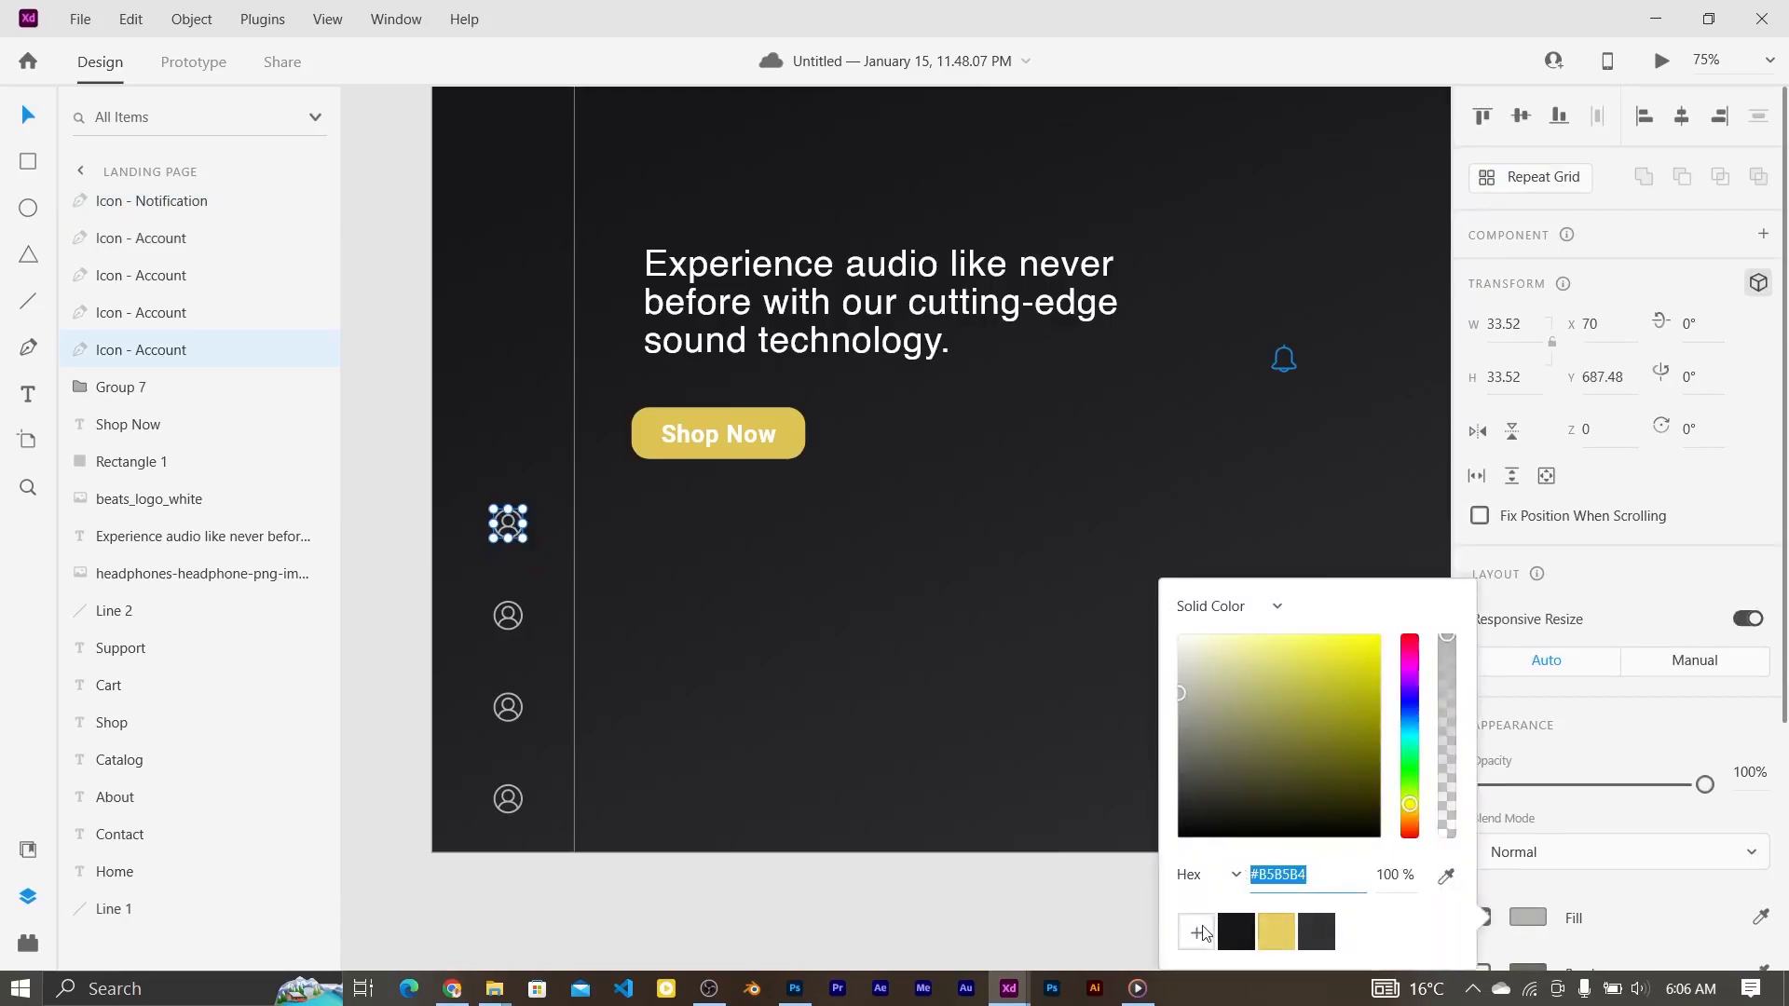
left_click(1283, 371)
scroll(1531, 495, "down", 5)
left_click(1530, 466)
left_click(1234, 395)
Step: Delete the second Account icon and move the bell into its slot at equal spacing
left_click_drag(1279, 360, 594, 626)
left_click(505, 621)
left_click(520, 627)
key("Delete")
left_click_drag(593, 632, 516, 631)
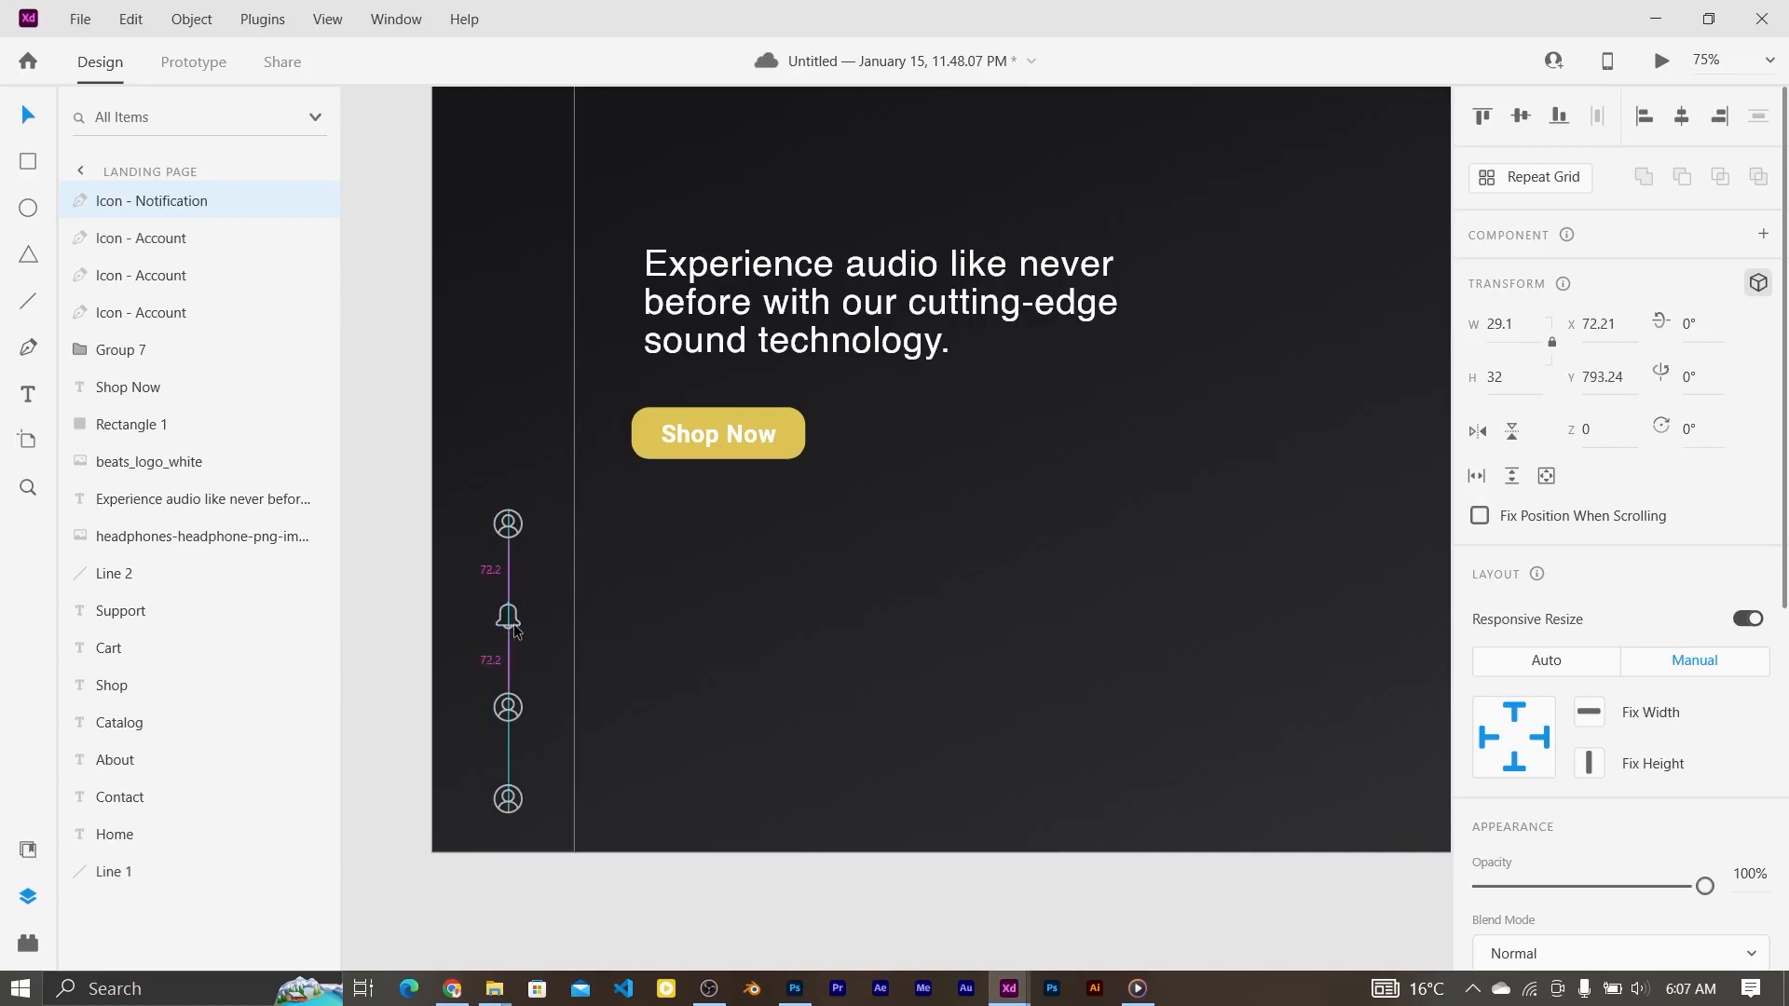
key("Down")
key("Up")
Step: Import the cart SVG from the icon folder into the design and fill it grey #B5B5B4
left_click(527, 719)
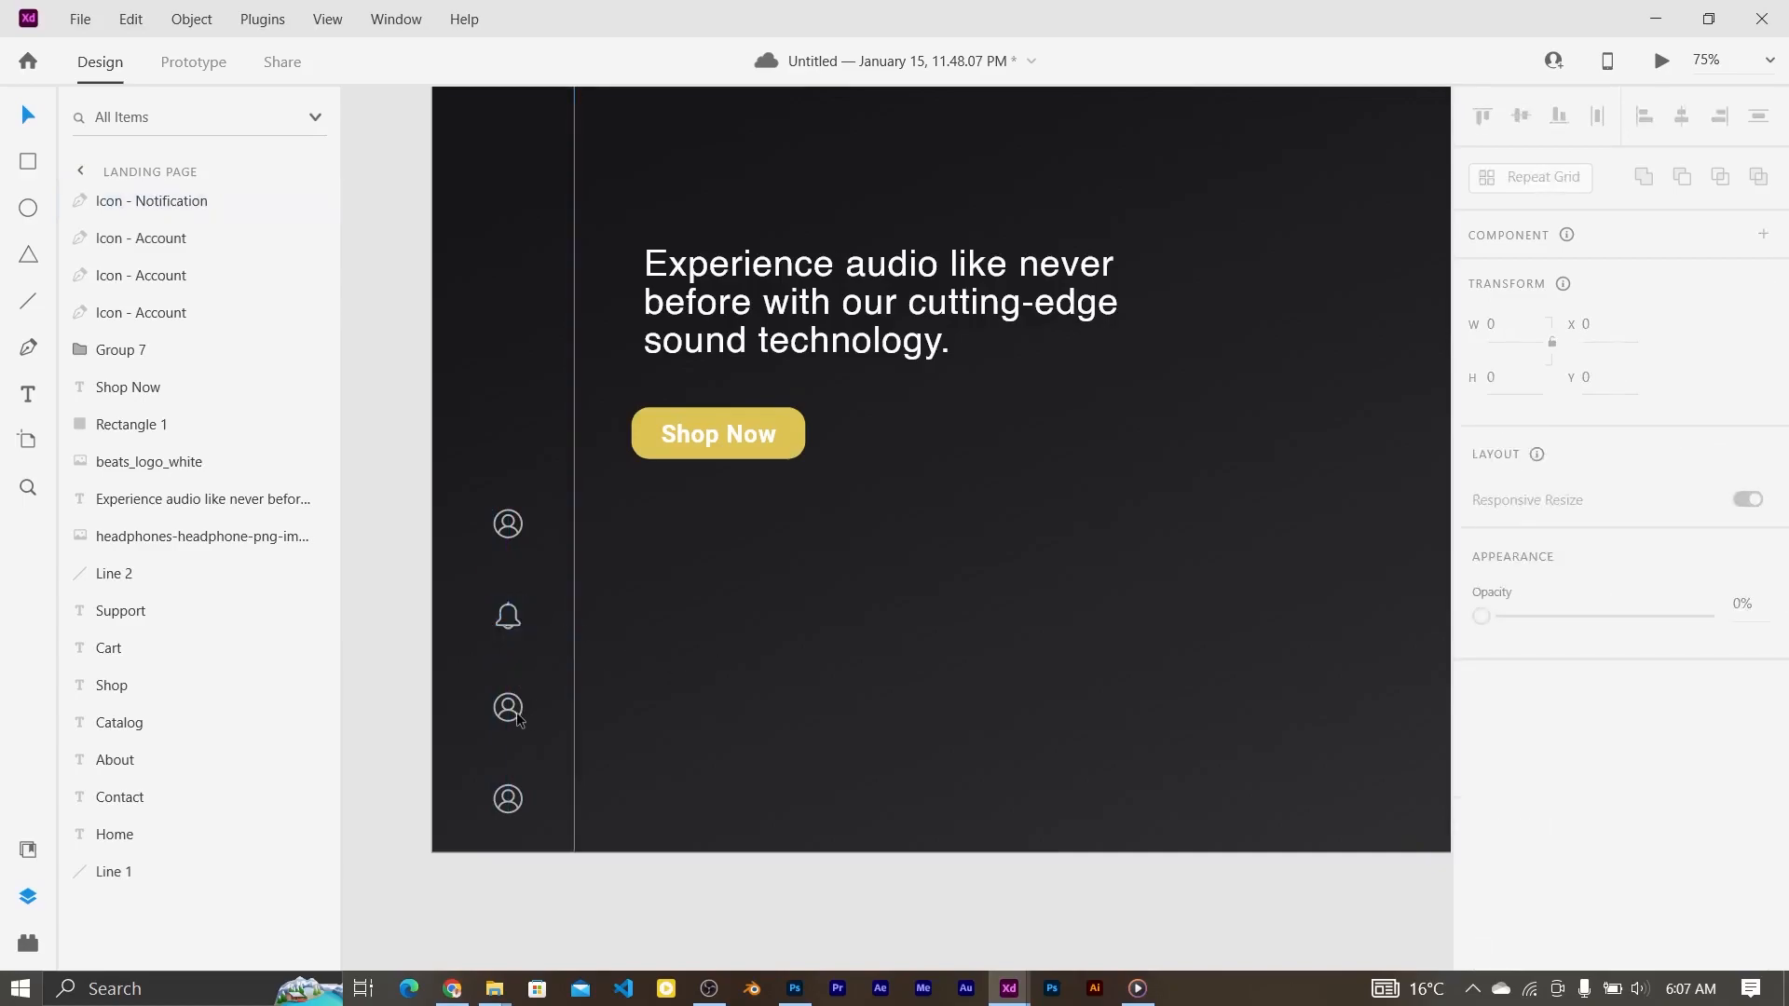
mouse_move(495, 988)
left_click(760, 894)
left_click_drag(308, 247, 857, 611)
scroll(1621, 746, "down", 3)
left_click(1528, 816)
left_click(1239, 934)
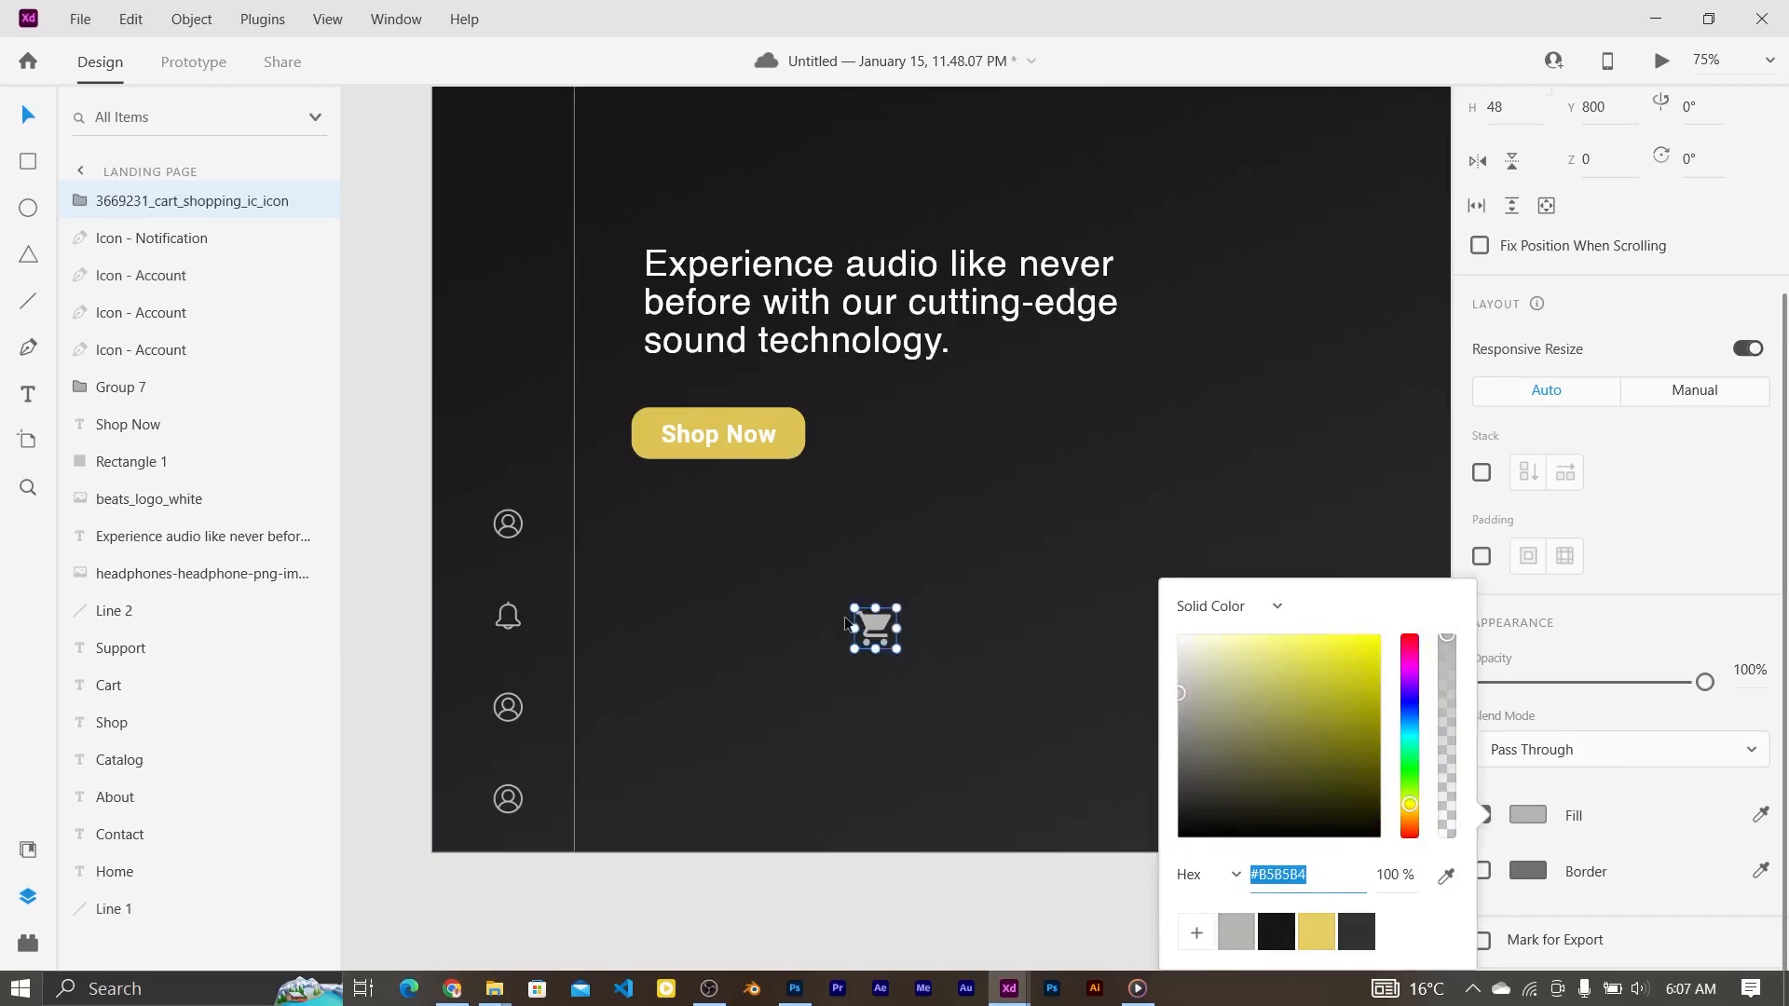
Step: Resize the cart icon to match the sidebar icons
mouse_move(897, 608)
left_mouse_down()
mouse_move(868, 620)
mouse_move(878, 602)
left_mouse_up()
key("ctrl+2")
left_click_drag(850, 735, 855, 730)
key("ctrl+minus")
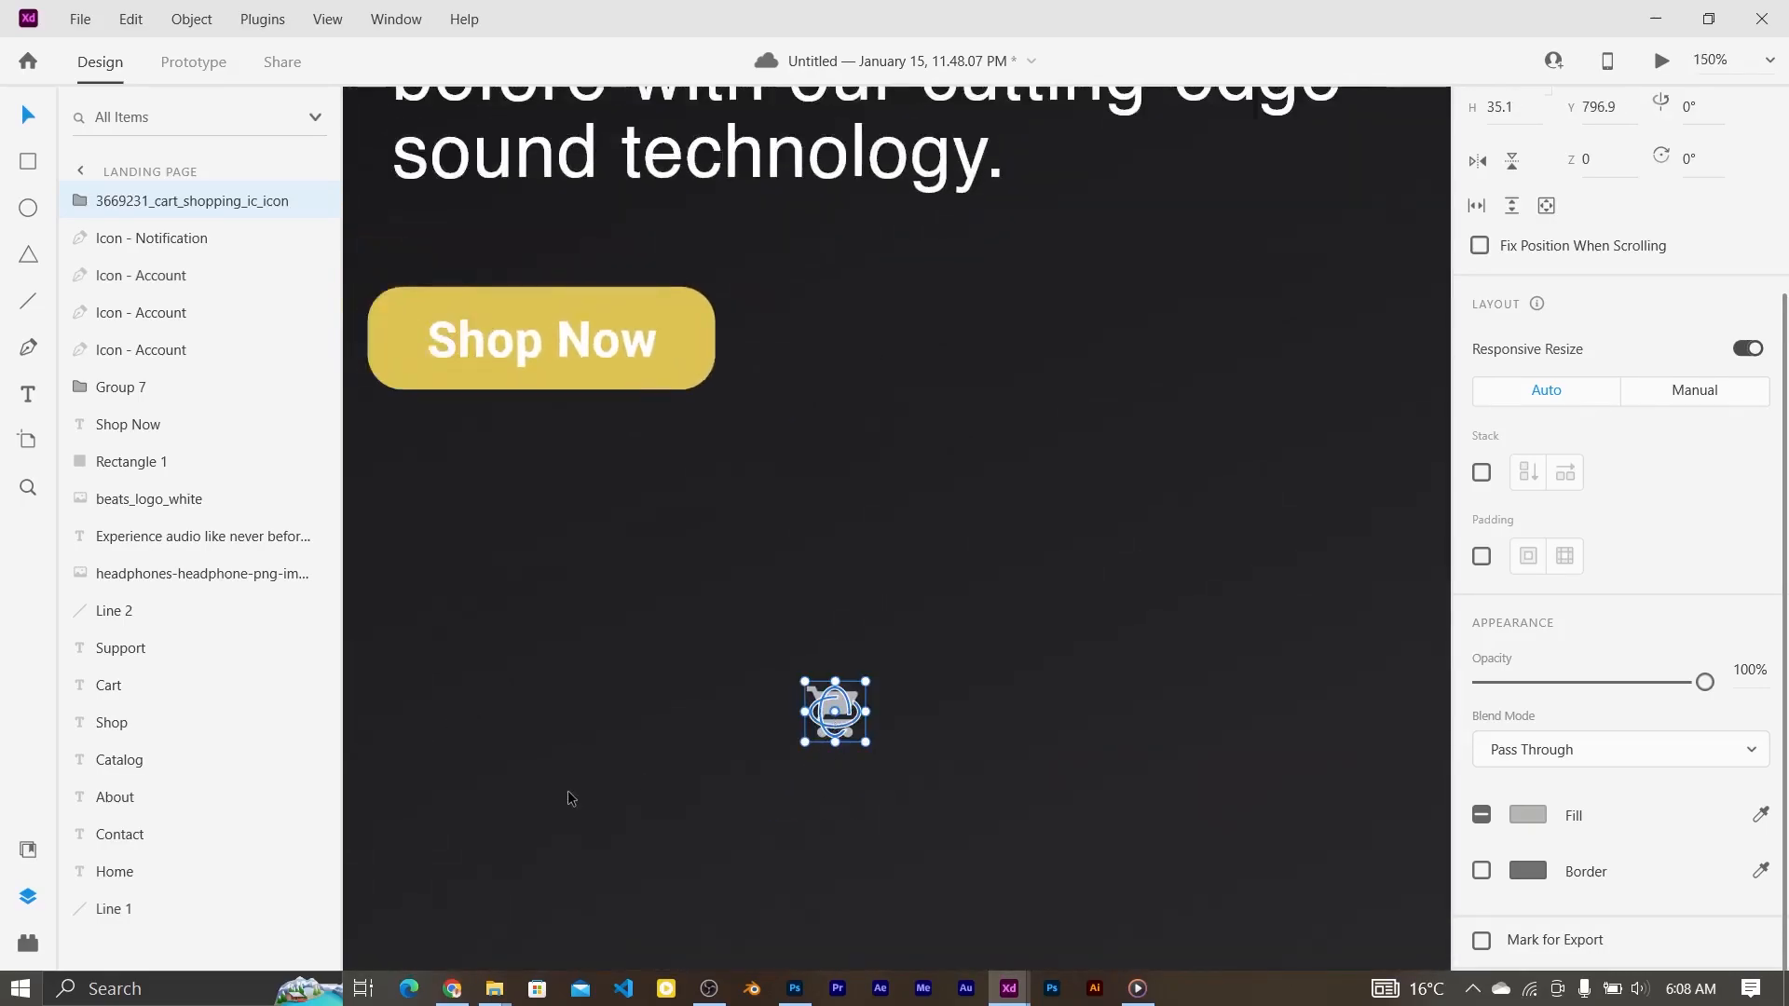
scroll(574, 786, "left", 2)
key("ctrl+minus")
Step: Replace the third account icon in the sidebar with the cart icon, below the bell
left_click_drag(981, 637, 538, 646)
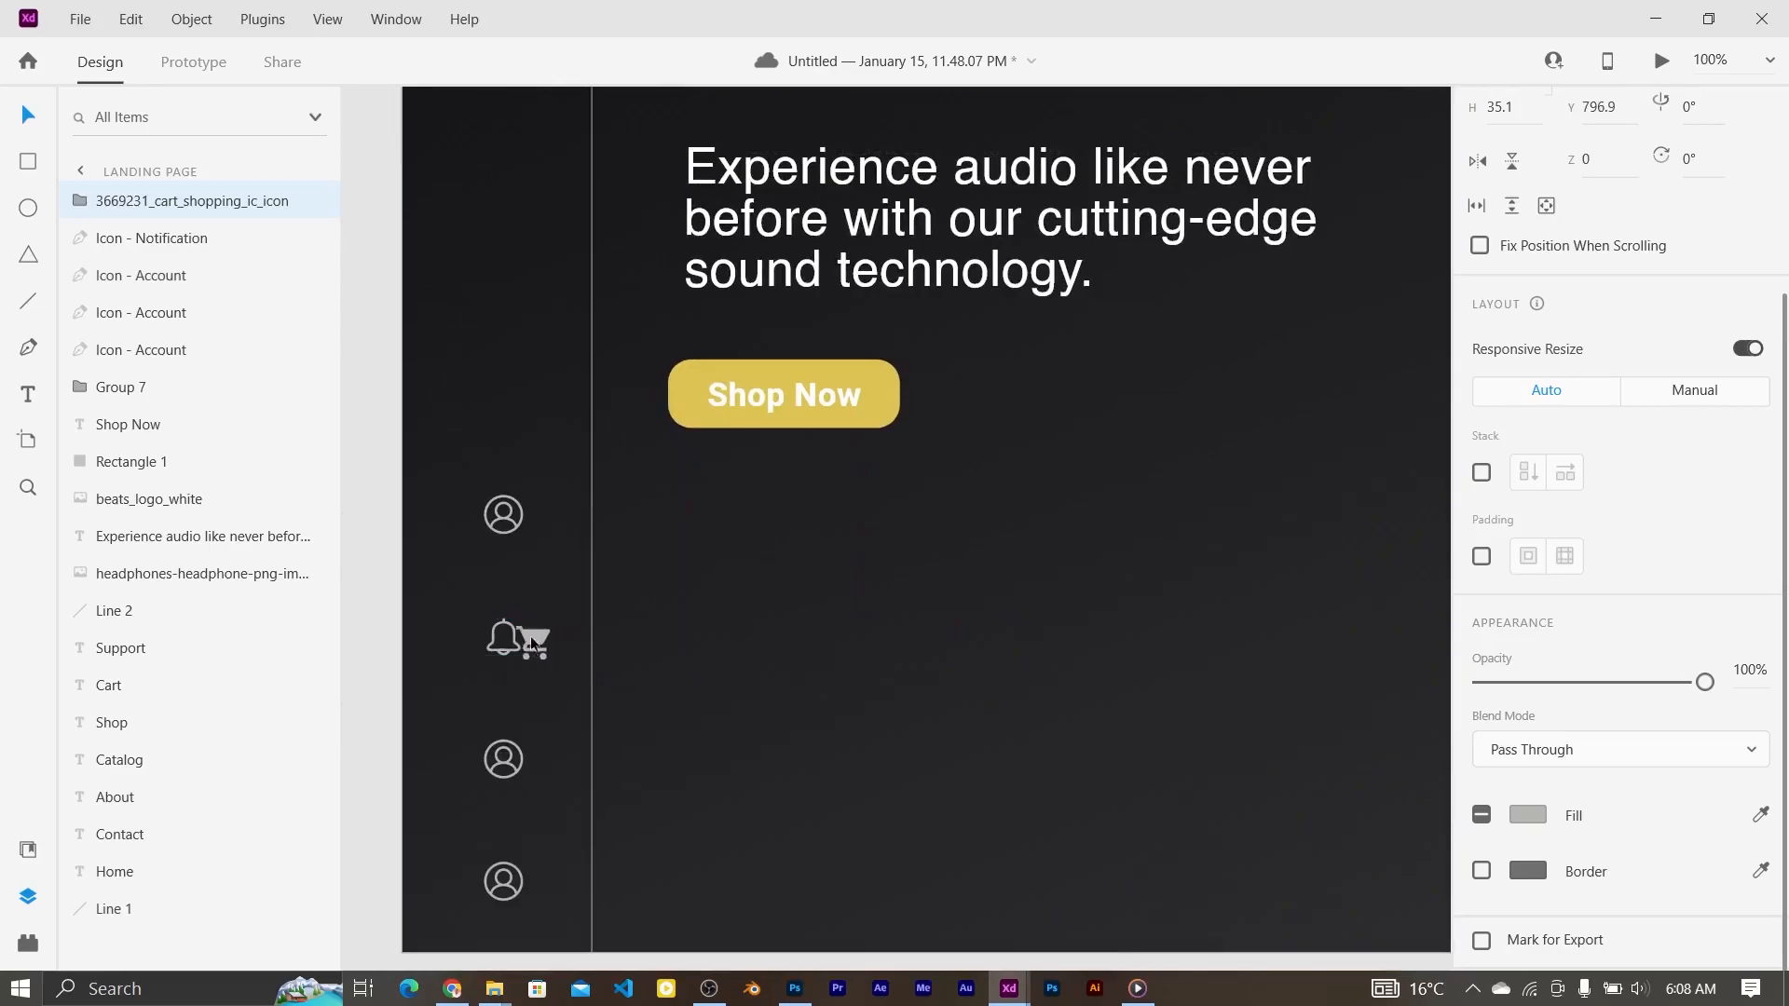
left_click(485, 645)
left_click(491, 649)
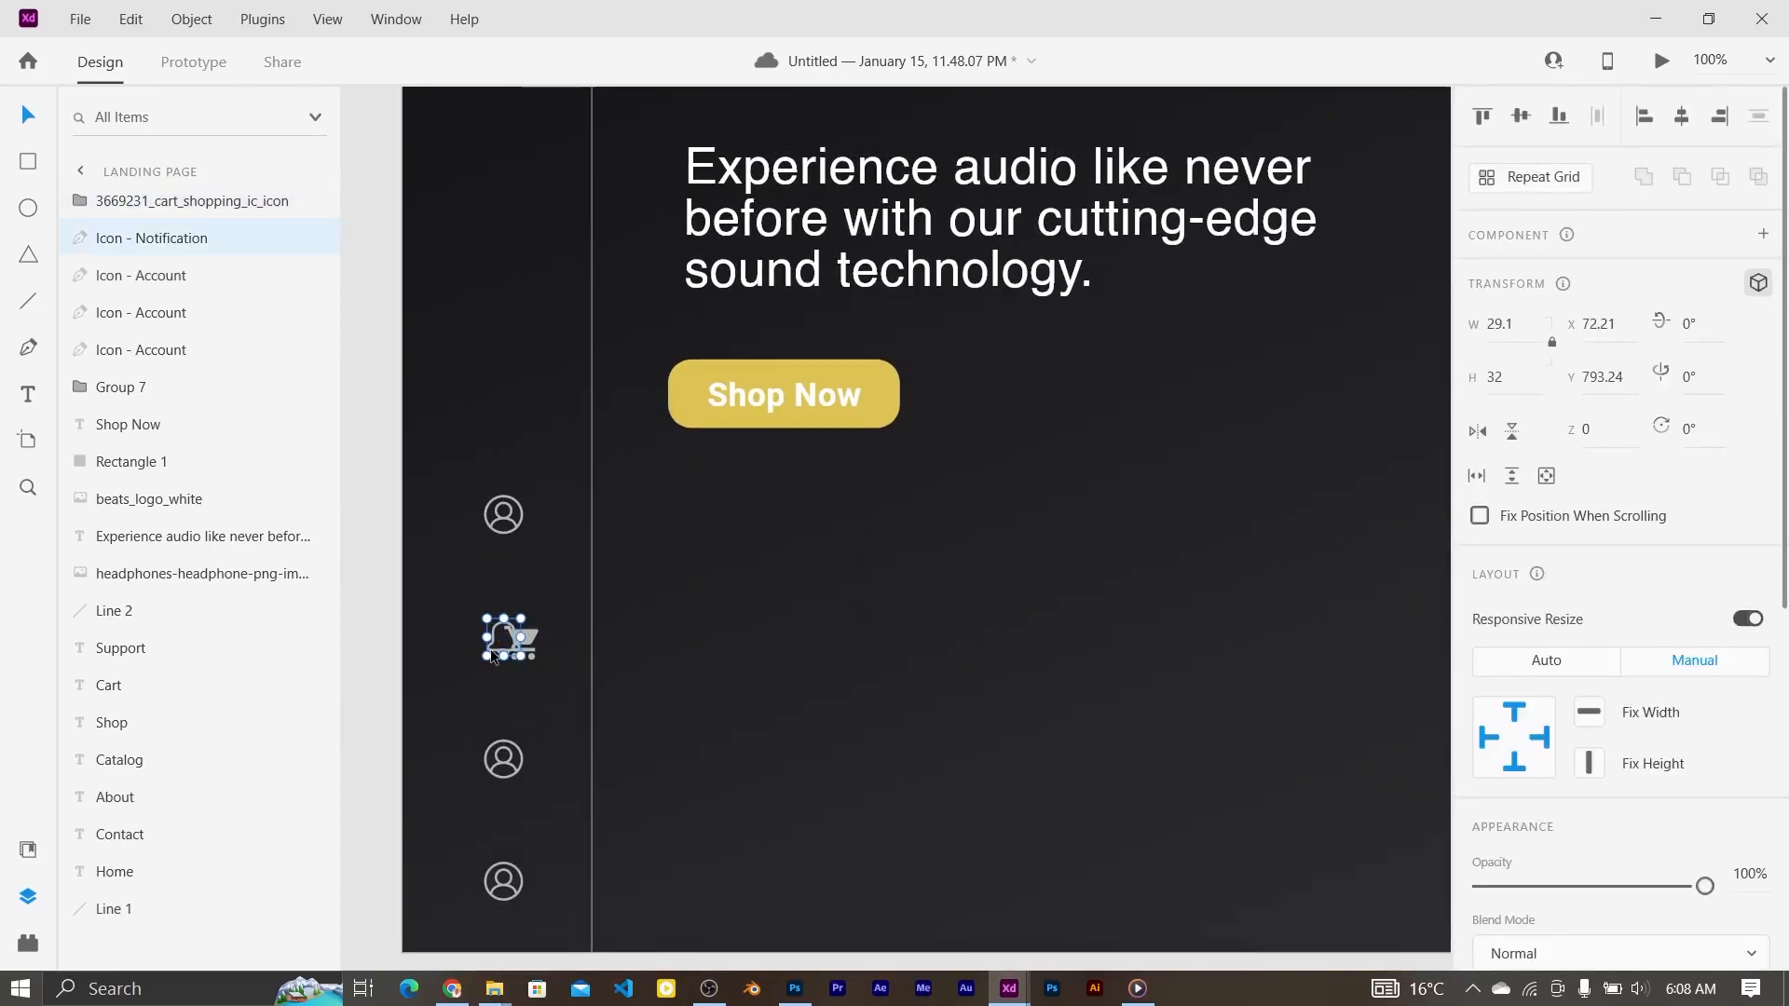
left_click(506, 760)
key("Delete")
left_click_drag(528, 643, 501, 753)
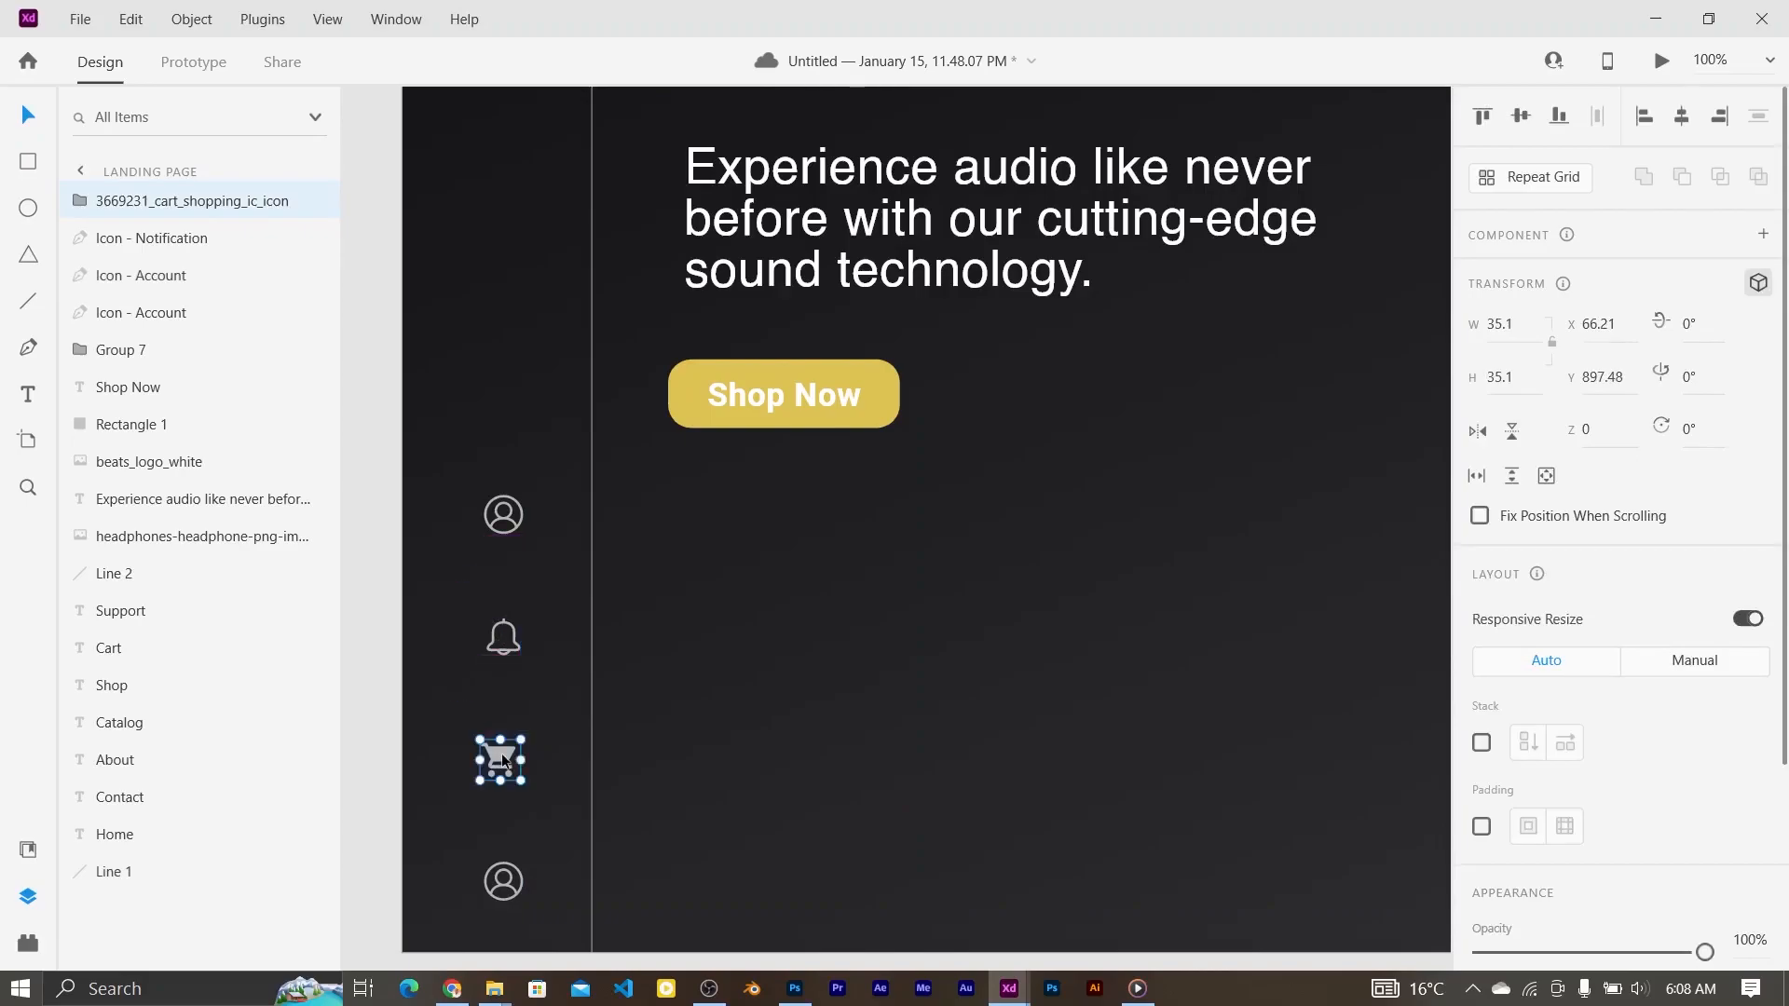
left_click(834, 727)
key("ctrl+0")
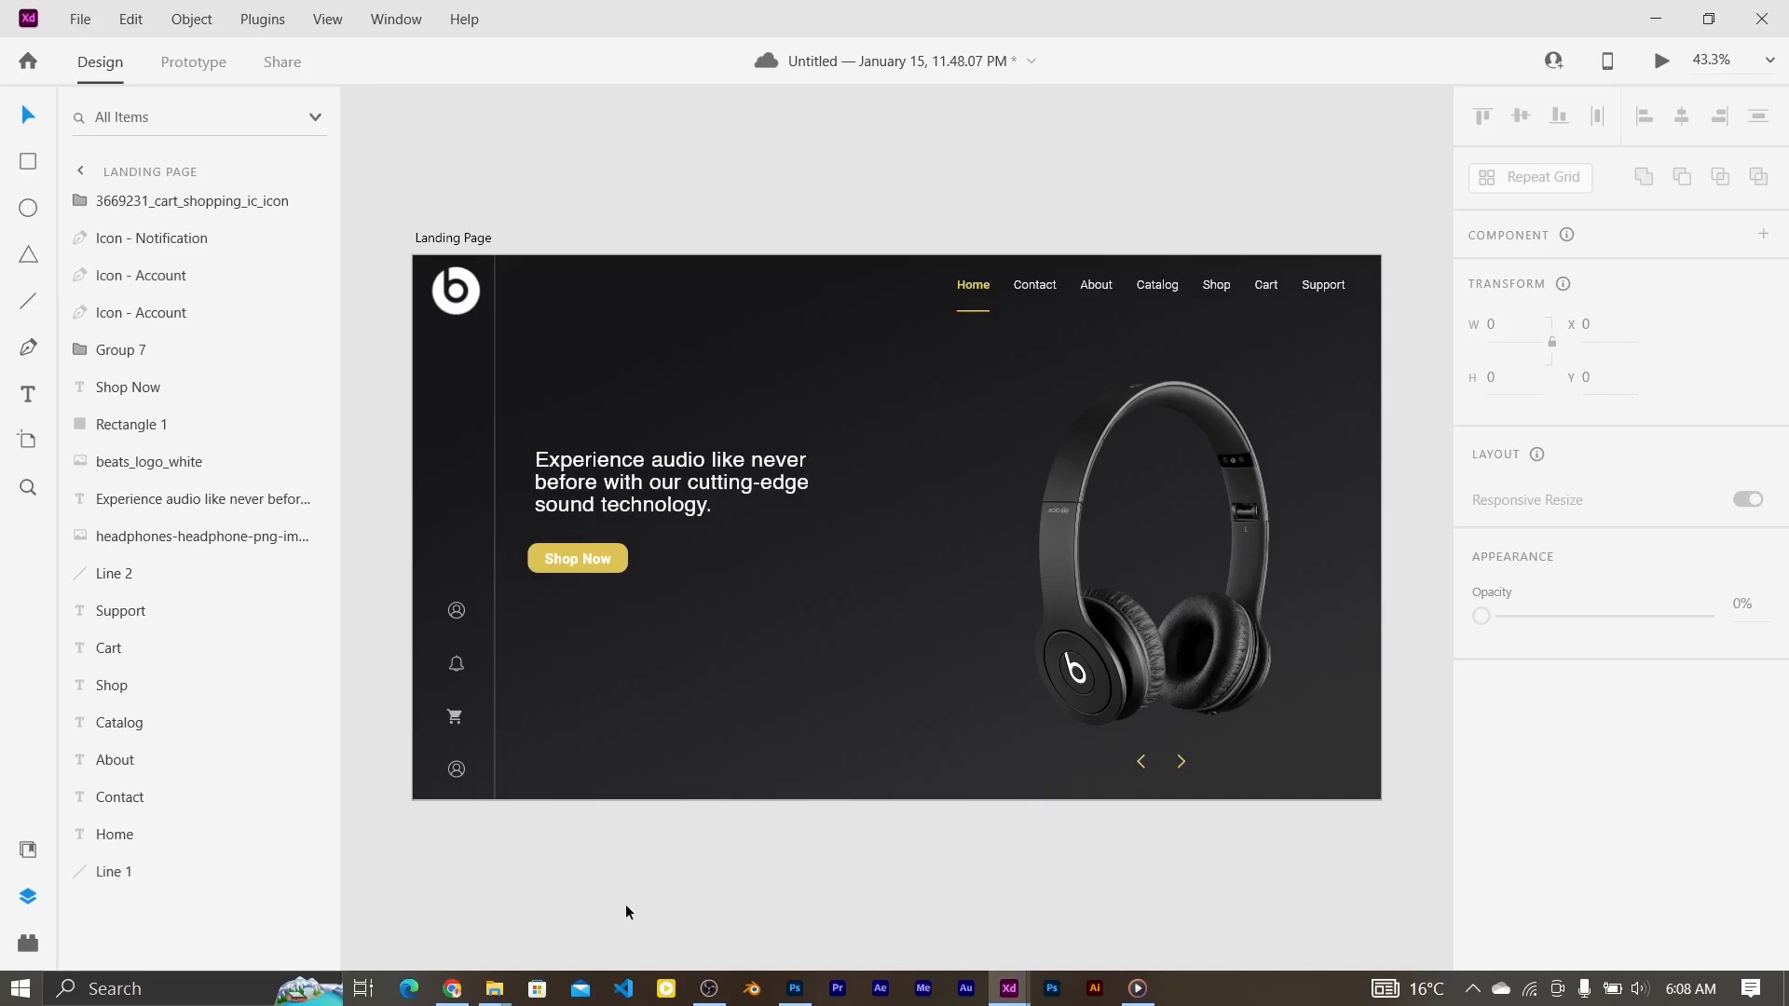
Step: Draw a rectangle along the page bottom, layered behind the headphones image, and shorten it
left_click(32, 161)
left_click_drag(495, 708, 1380, 802)
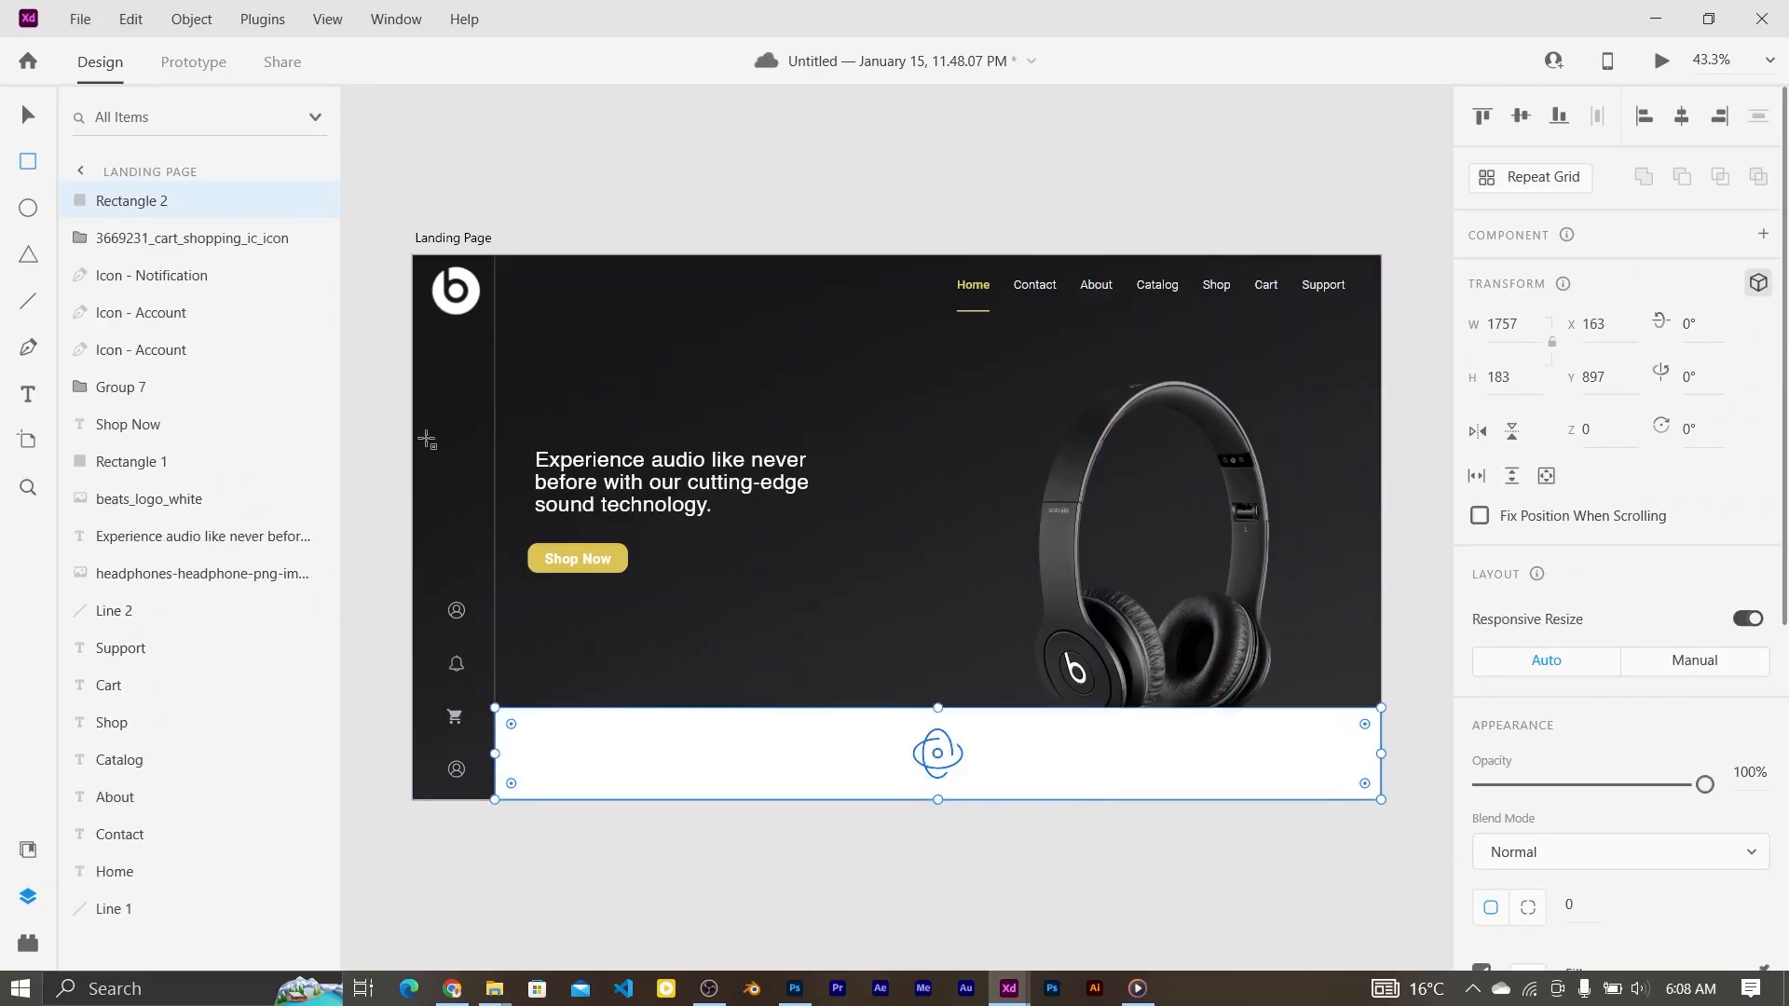
left_click_drag(194, 203, 196, 593)
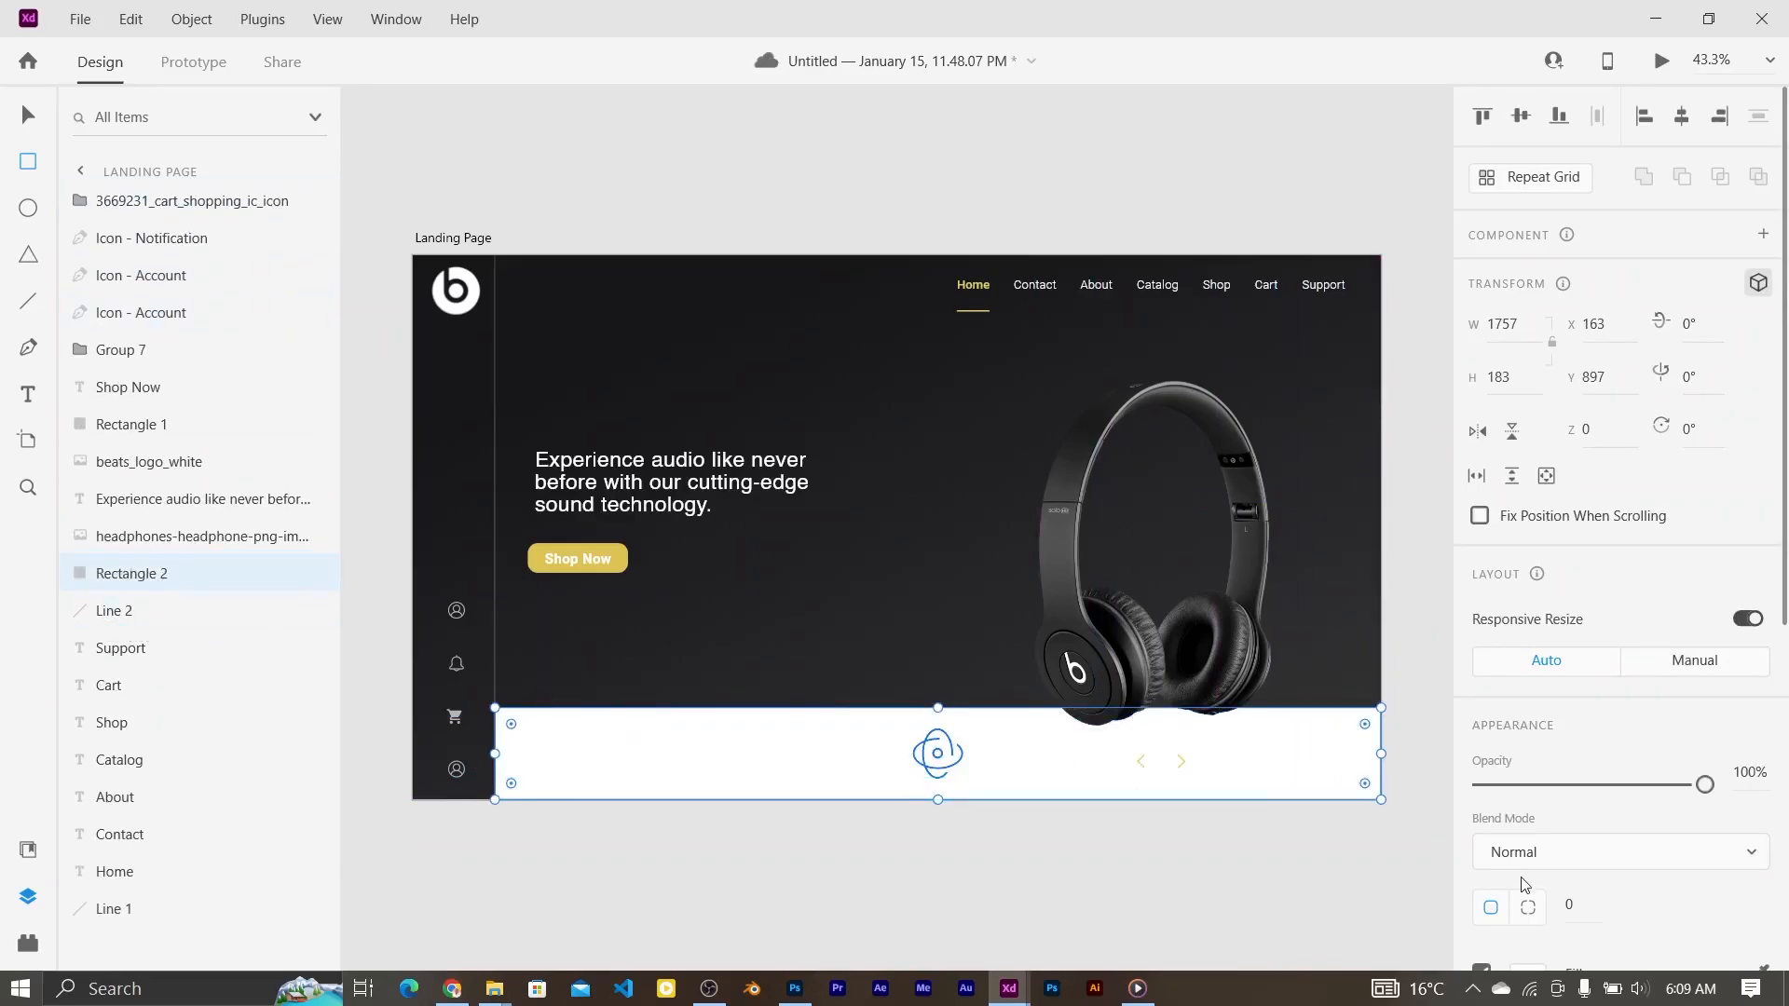
left_click_drag(941, 710, 939, 725)
Step: Fill the bottom bar with dark near-black grey #313030
scroll(1784, 618, "down", 3)
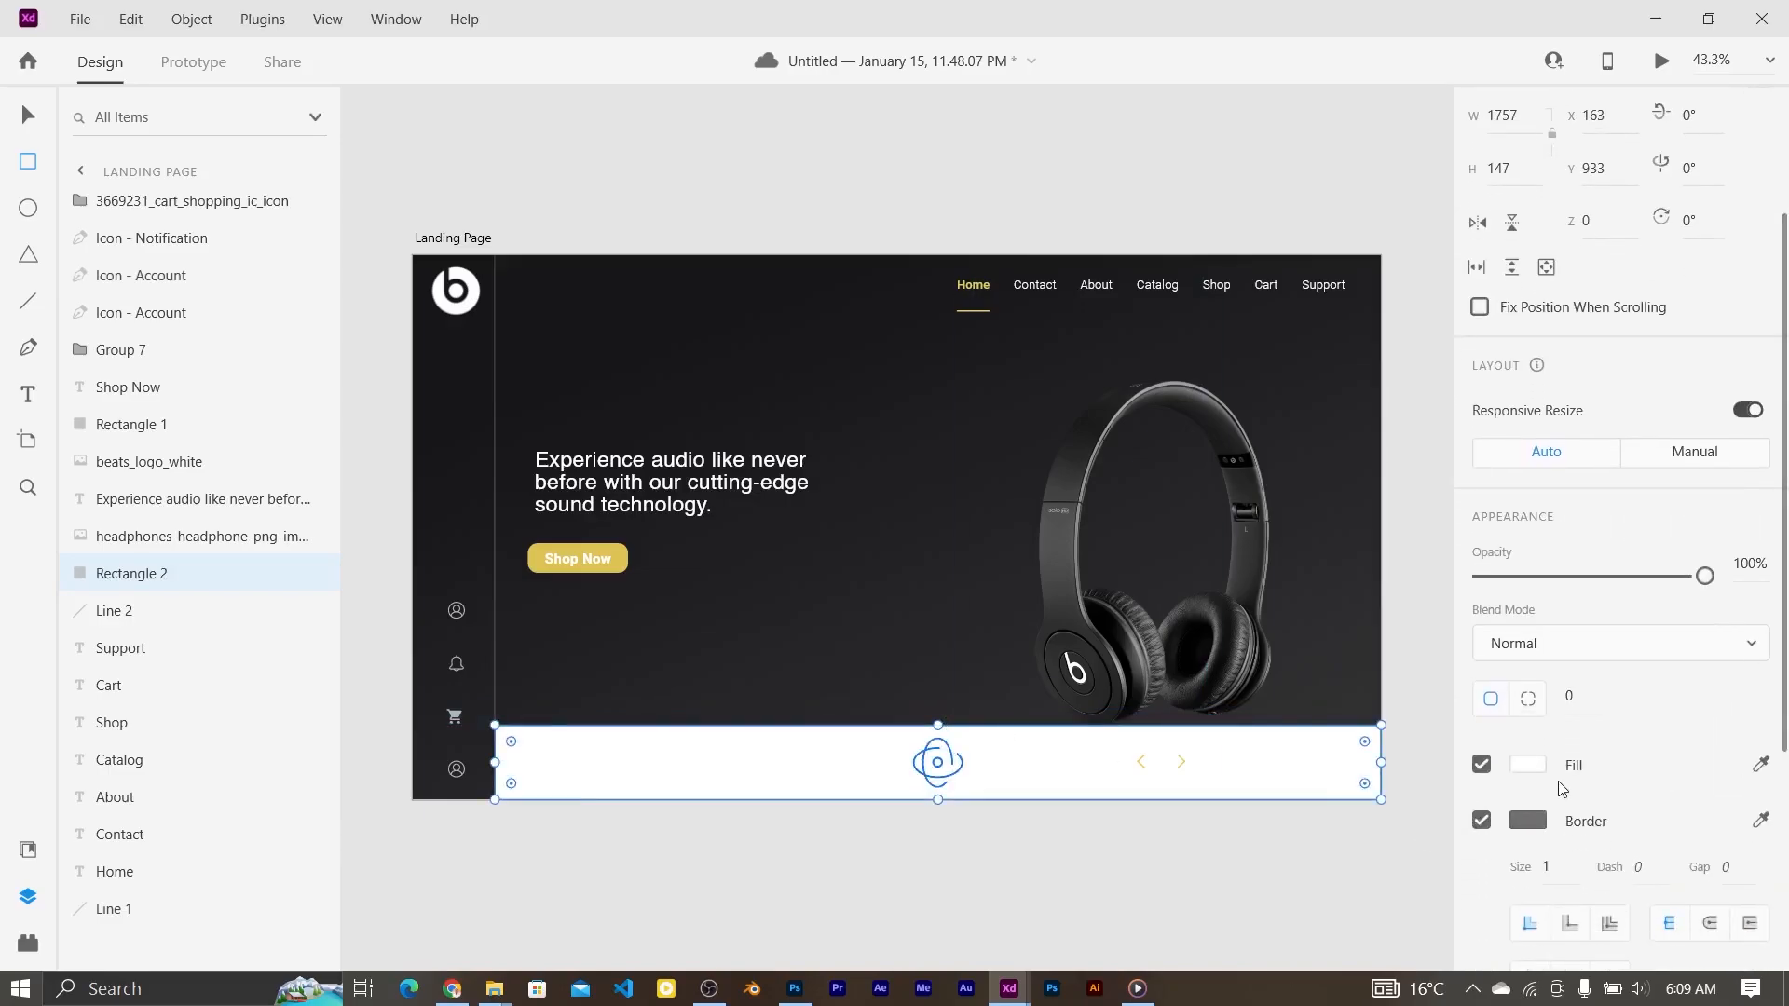
left_click(1529, 765)
left_click(1184, 749)
left_click_drag(1183, 755, 1184, 799)
left_click(1081, 820)
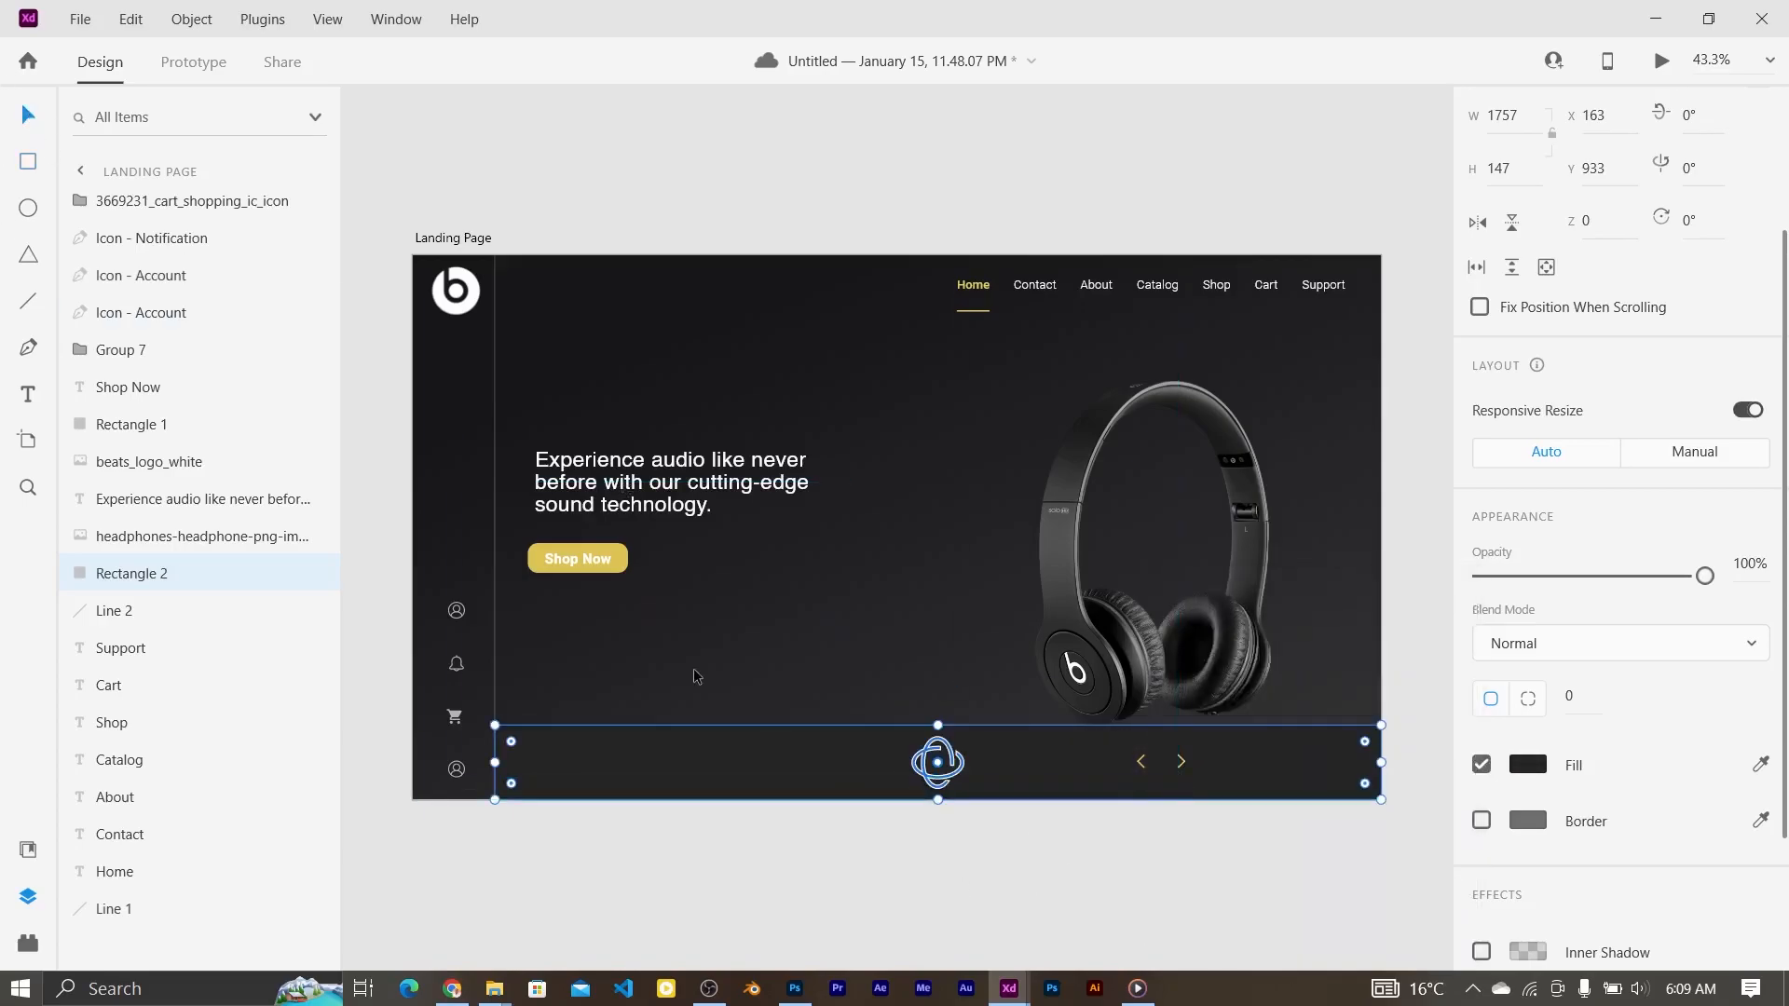
Step: Turn on an inner shadow for the bottom bar, tinted, at 28% opacity
left_click(743, 605)
left_click(811, 773)
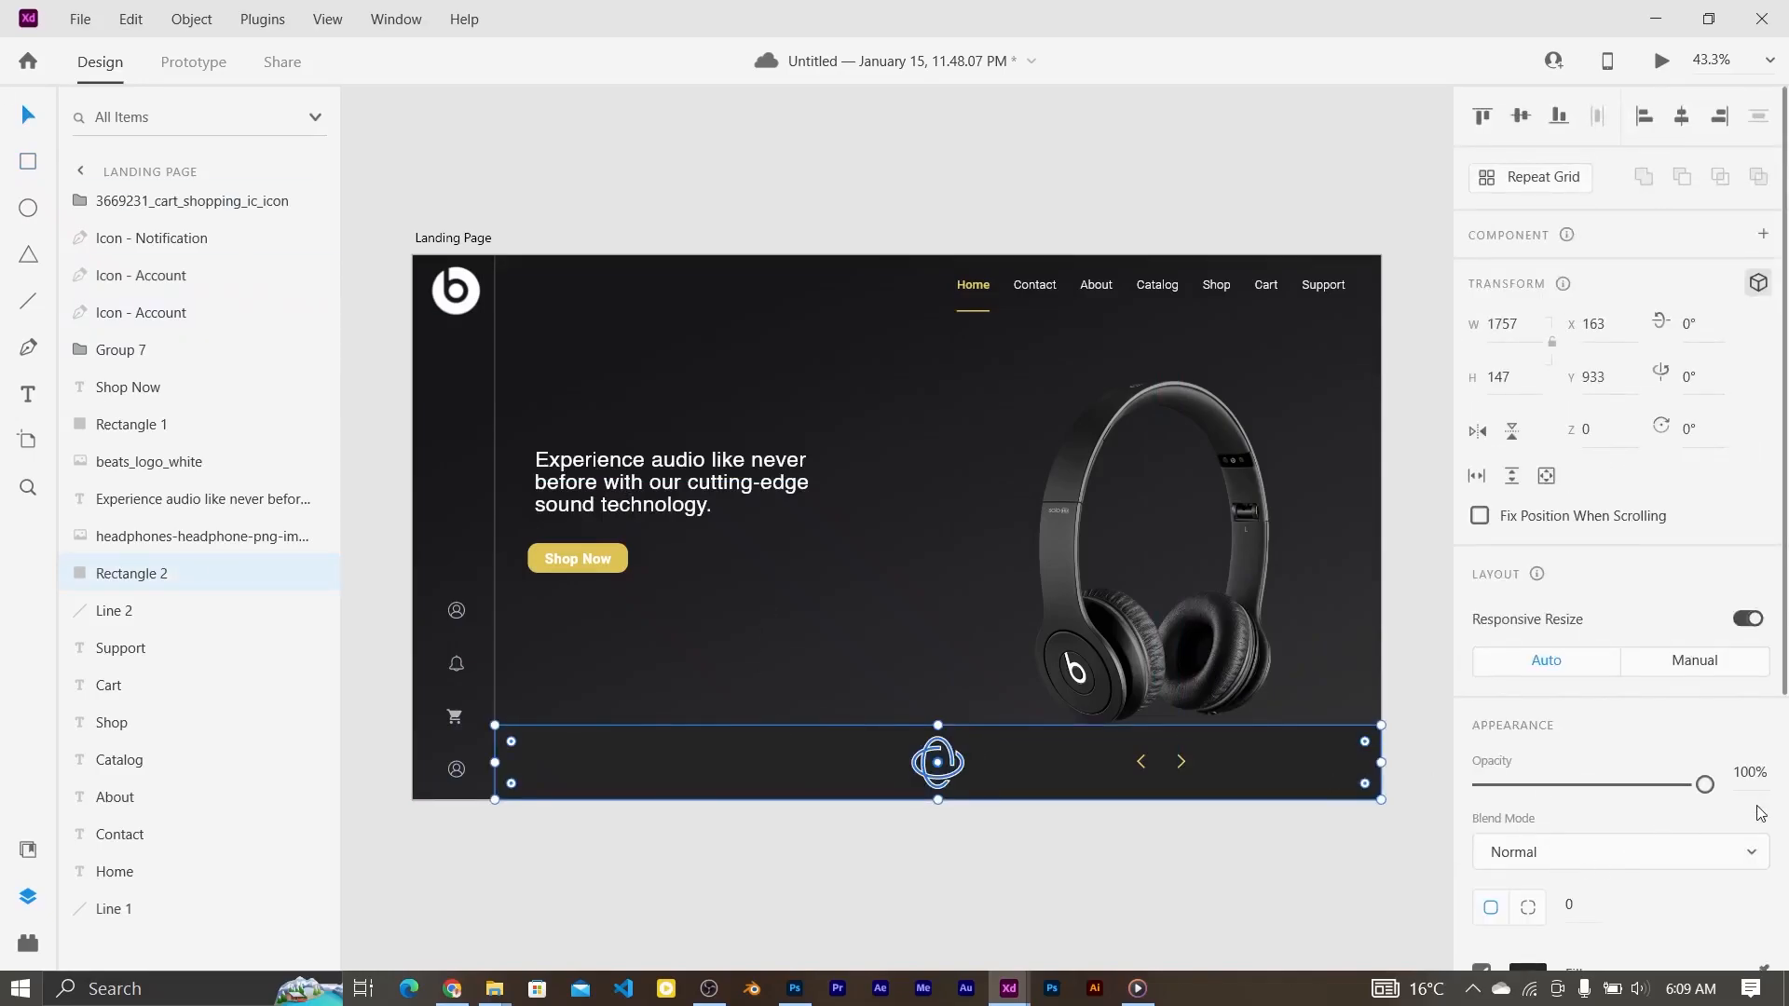
left_click_drag(1786, 660, 1786, 938)
left_click(1482, 790)
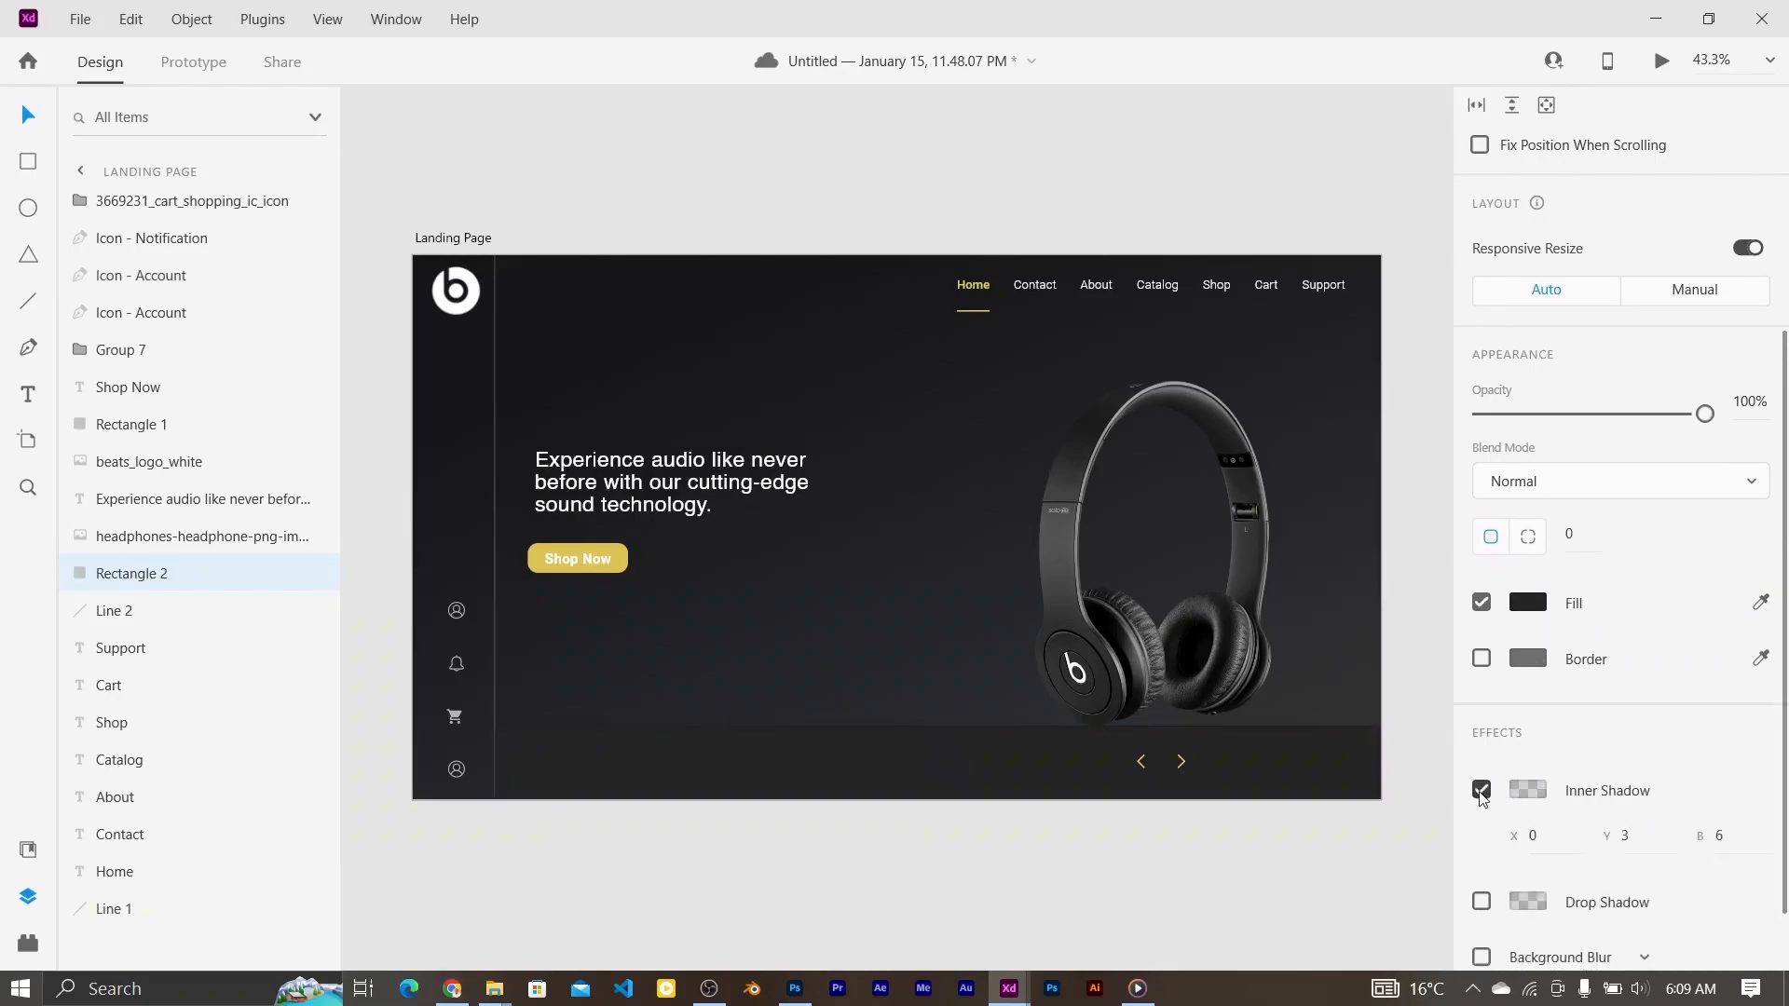
left_click(1528, 790)
left_click_drag(1175, 656, 1179, 658)
left_click_drag(1447, 802, 1447, 777)
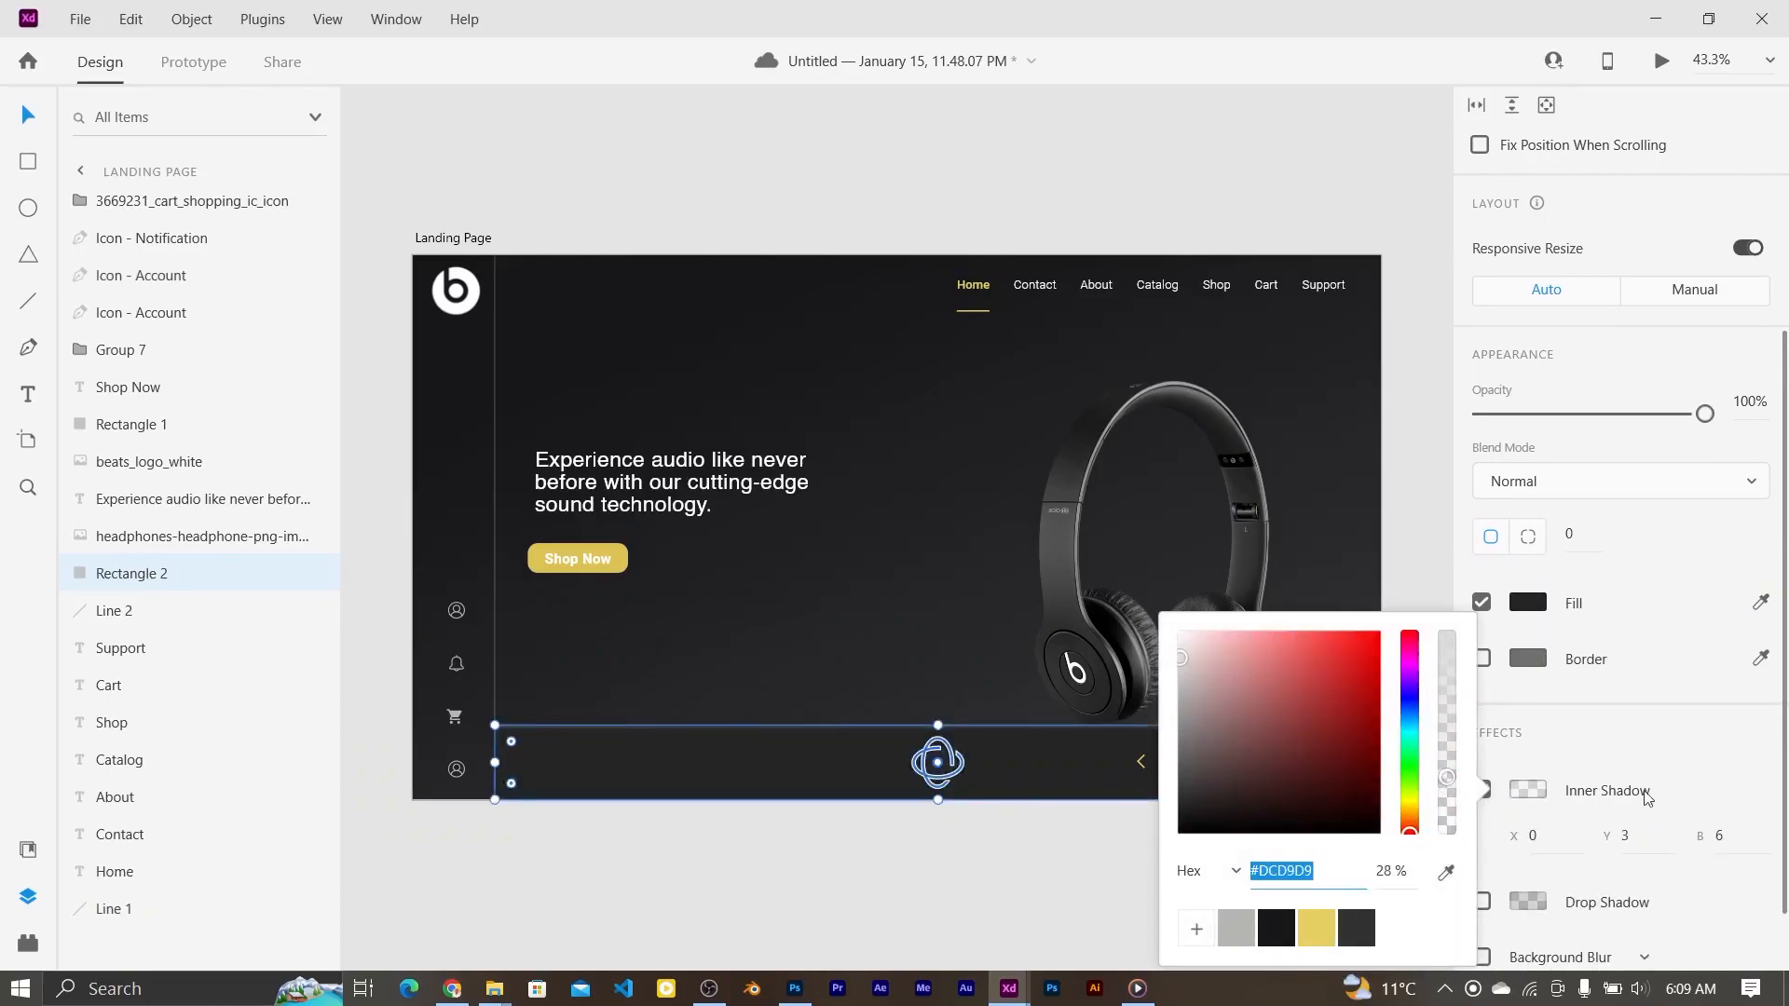
Step: Set the inner shadow blur to 20 and lower its opacity to 20%
left_click(1700, 834)
type("20")
key("Return")
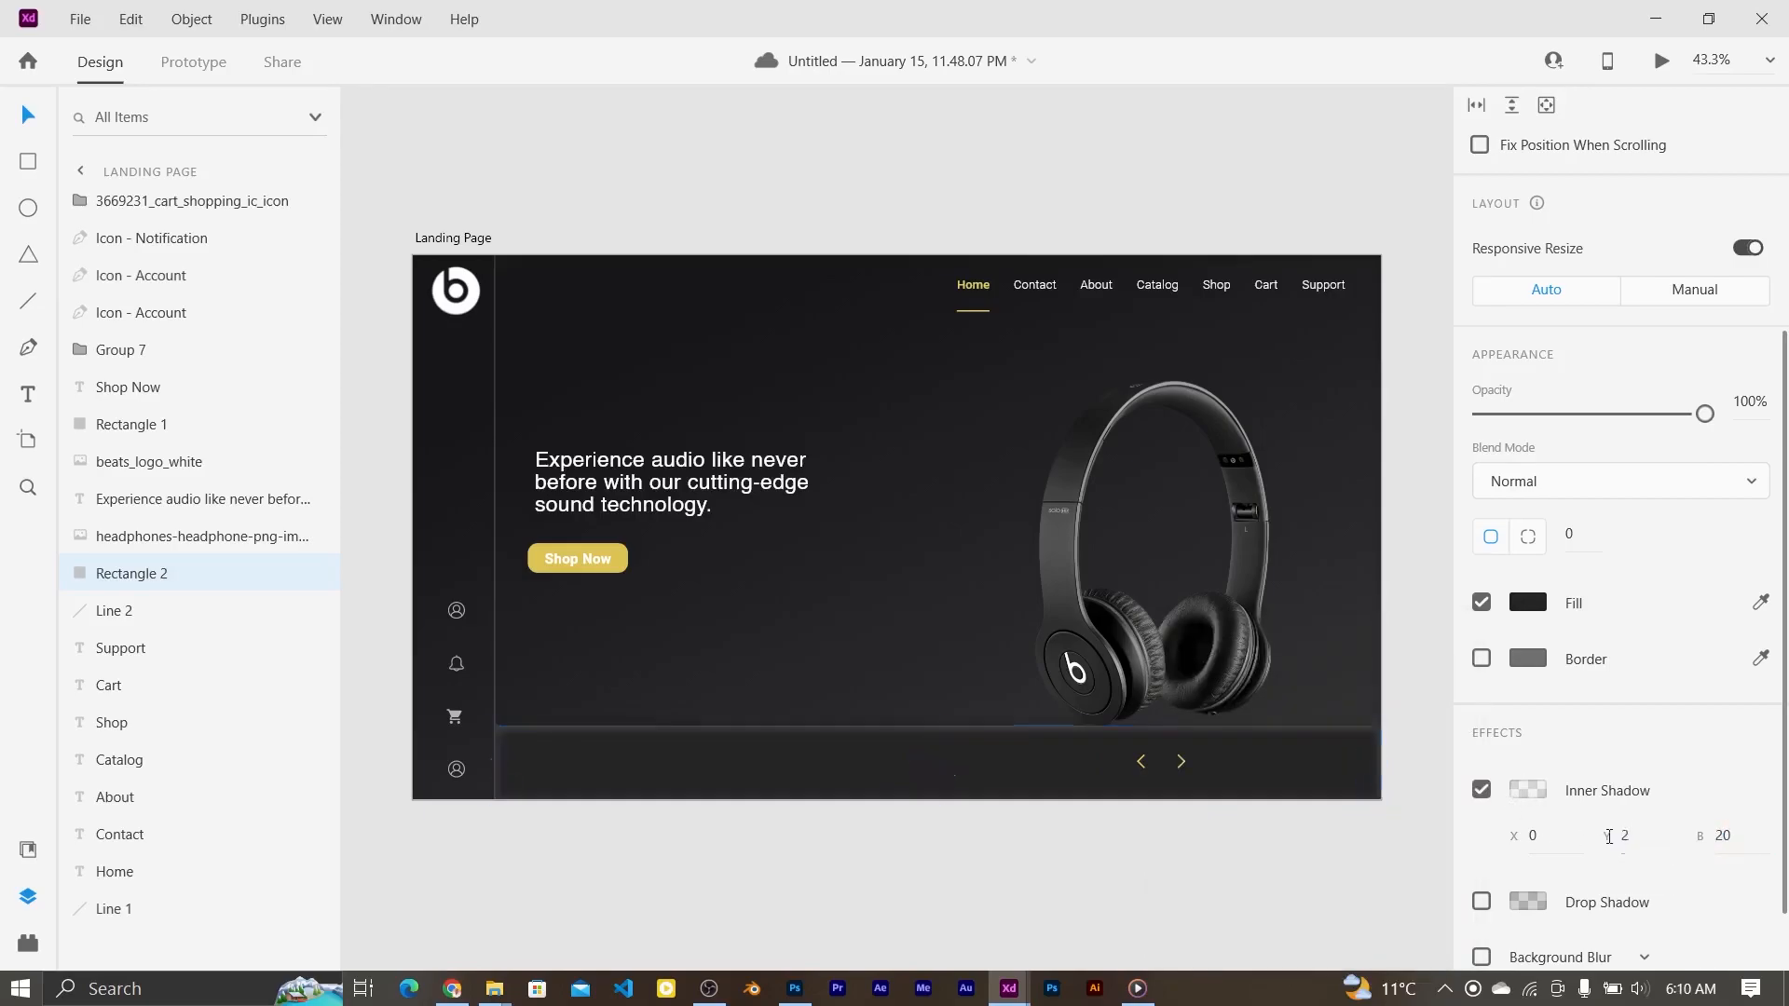
left_click(1508, 785)
left_click(1450, 791)
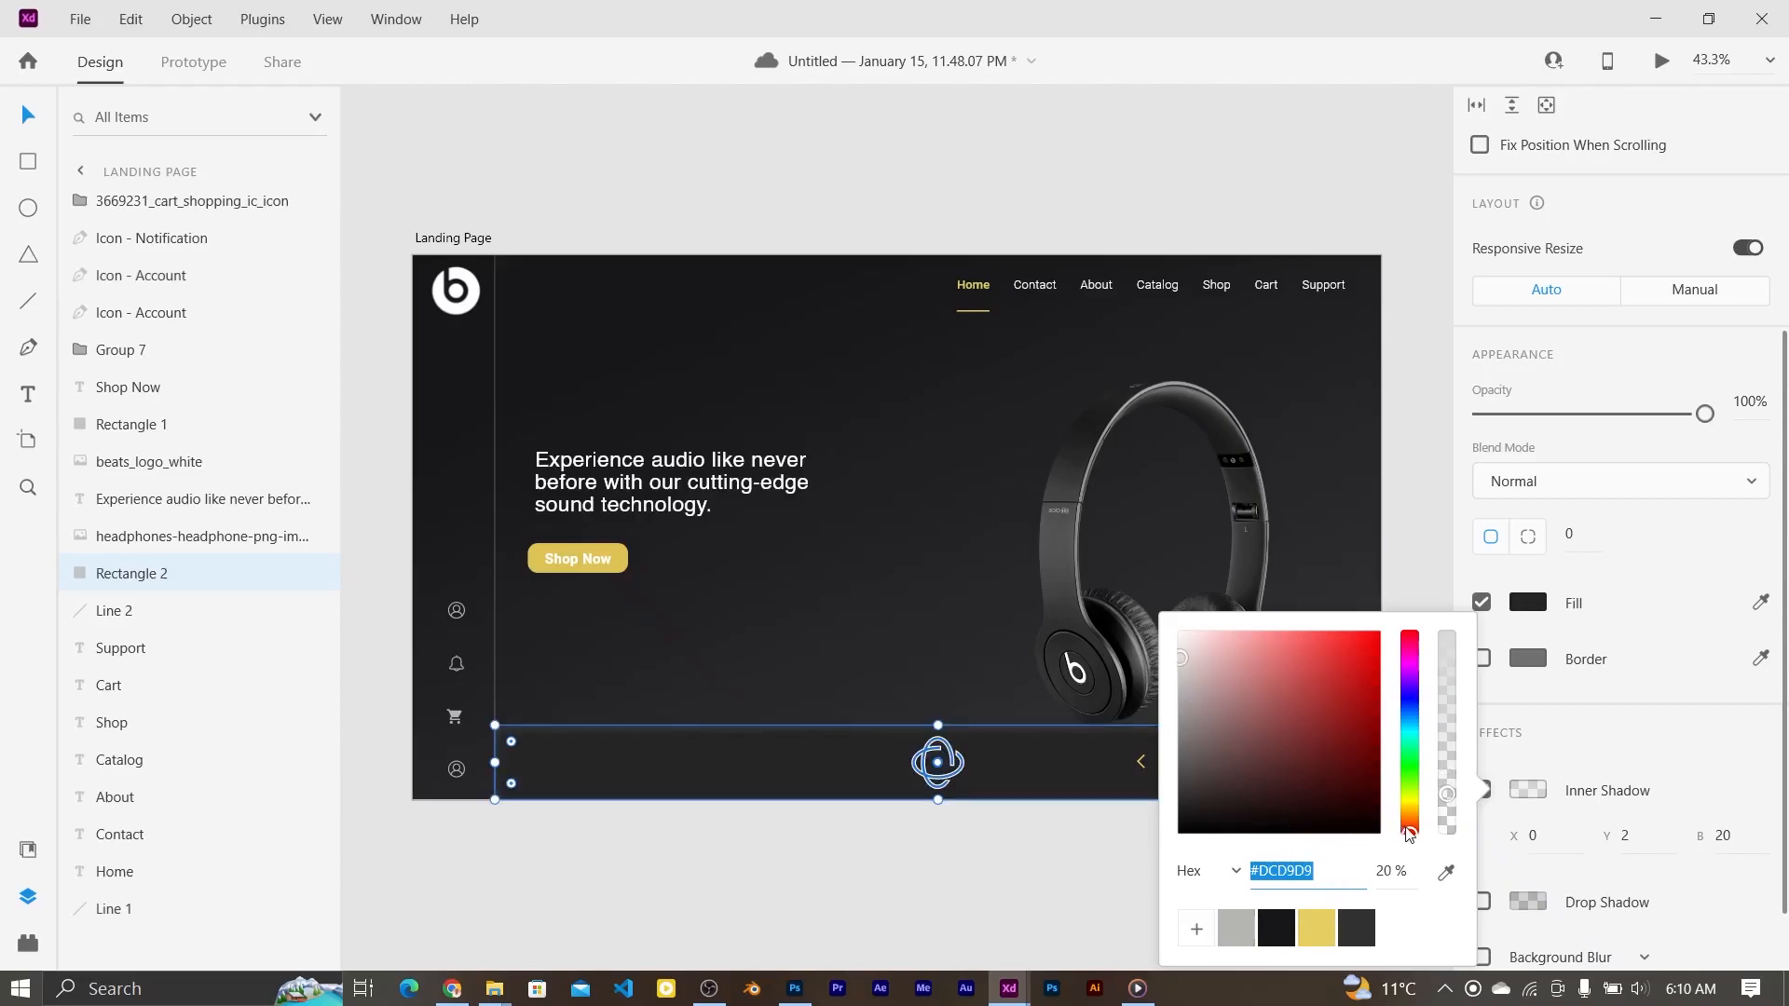
left_click_drag(1407, 833, 1409, 817)
left_click(1098, 845)
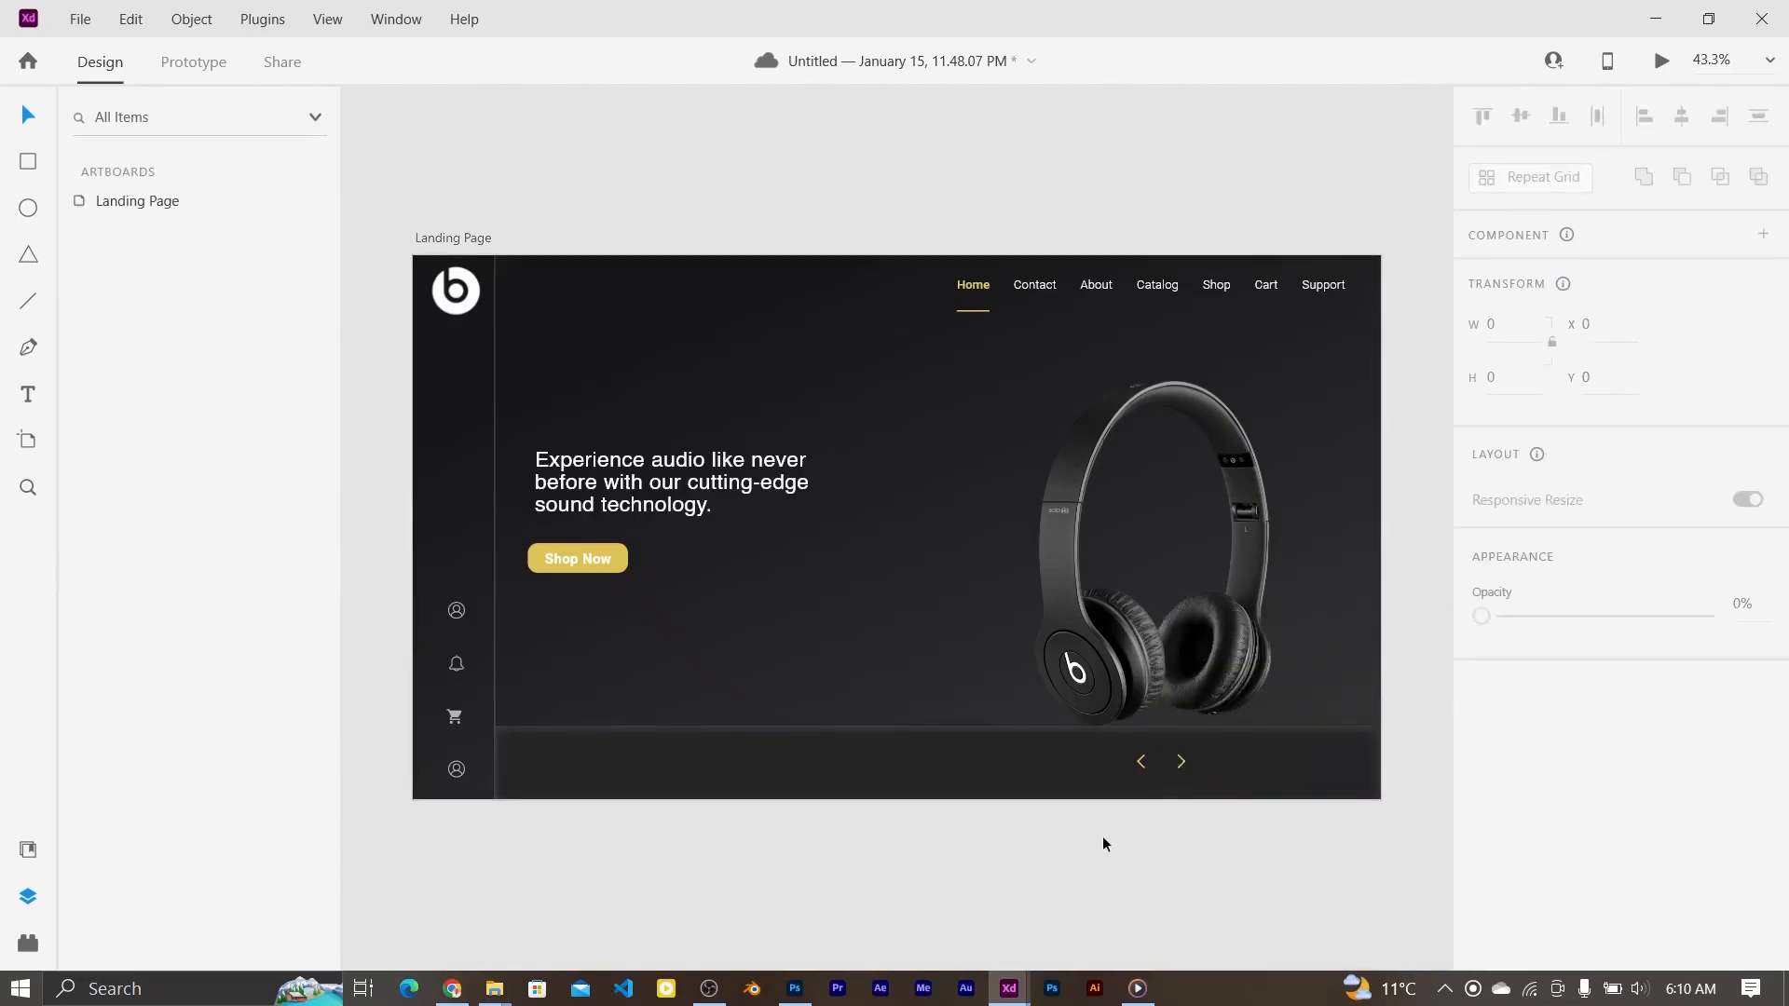
Step: Tweak the inner shadow colour and review the bar's fill colour
left_click(753, 775)
scroll(1618, 768, "down", 5)
left_click(1528, 704)
left_click_drag(1448, 716, 1451, 719)
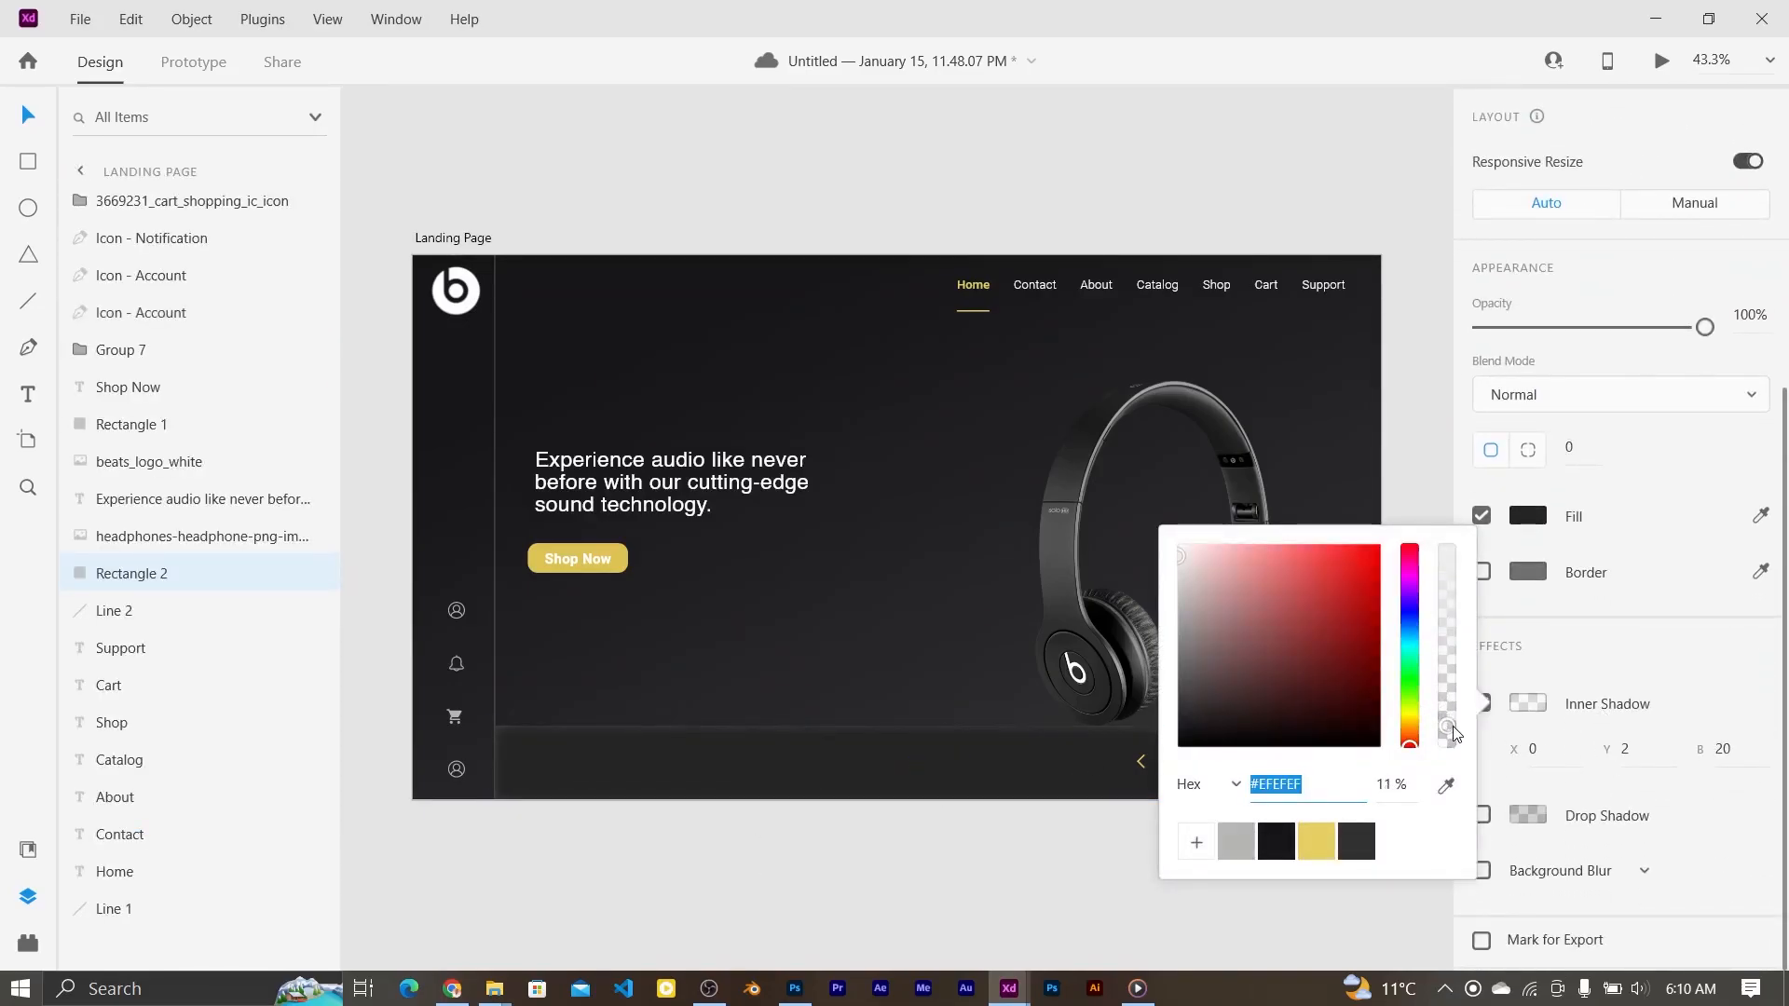
left_click(998, 886)
left_click(1533, 587)
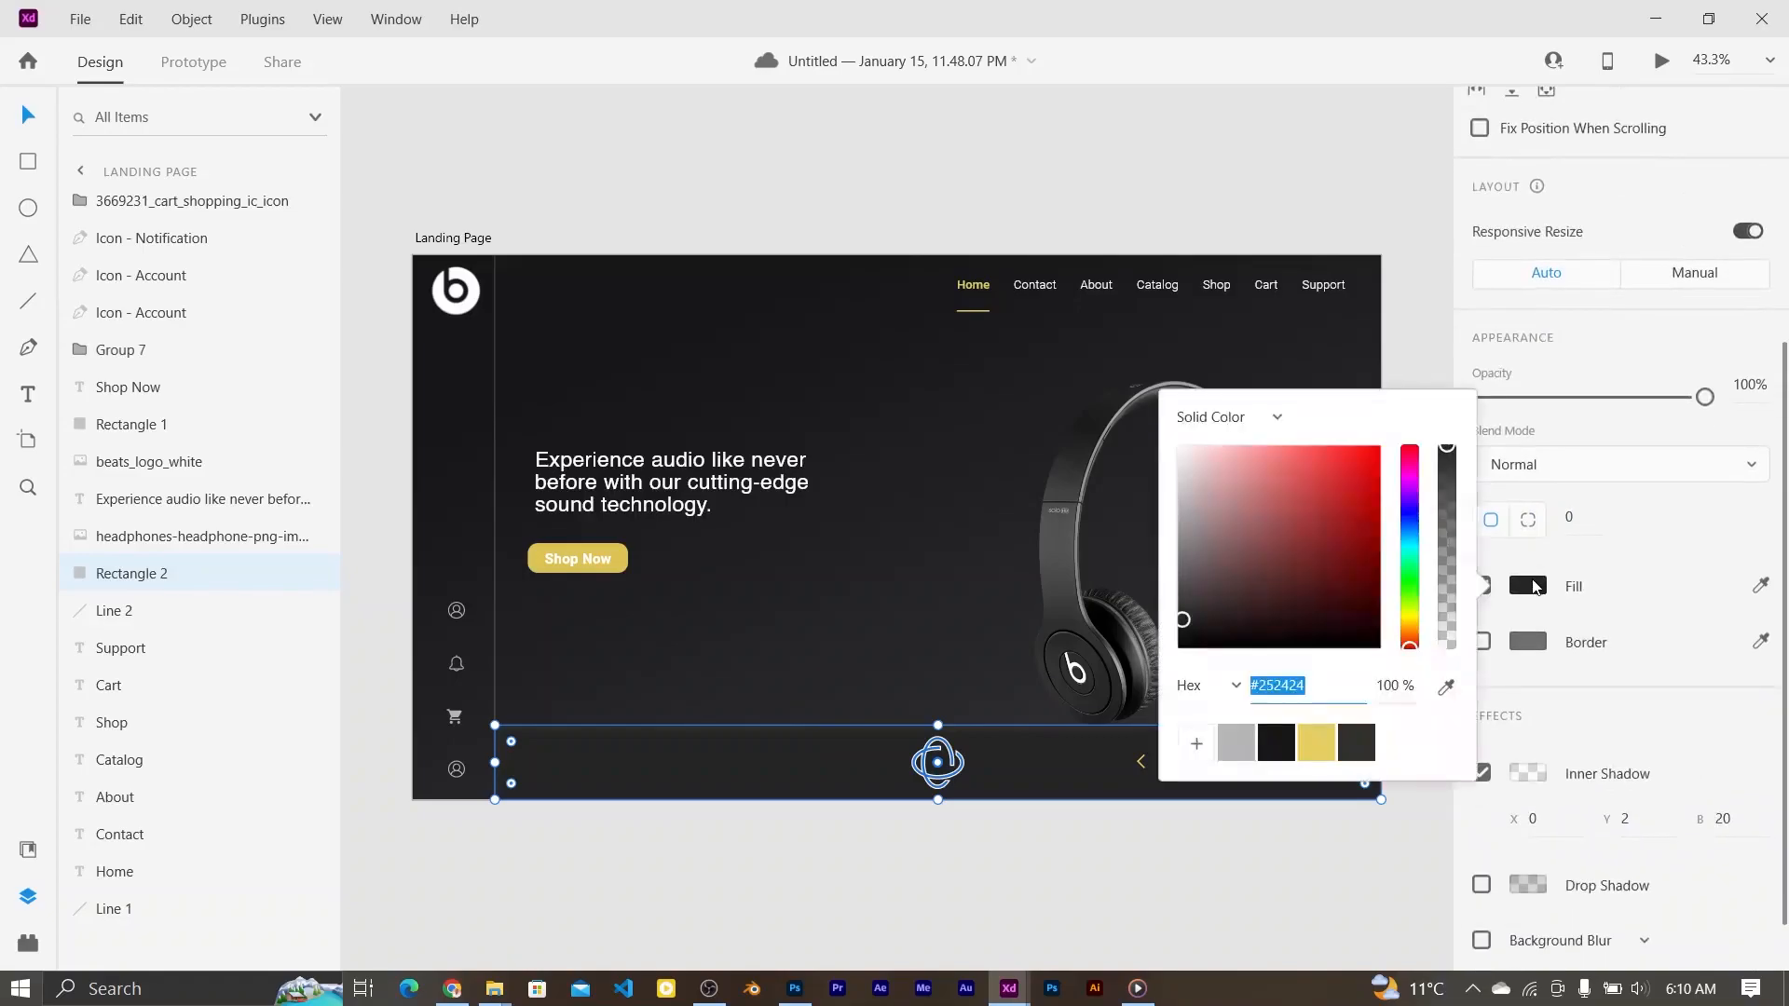
left_click(1122, 837)
Step: Enable background blur on the bar, tuning amount to about 10 with 0% opacity
left_click(1147, 778)
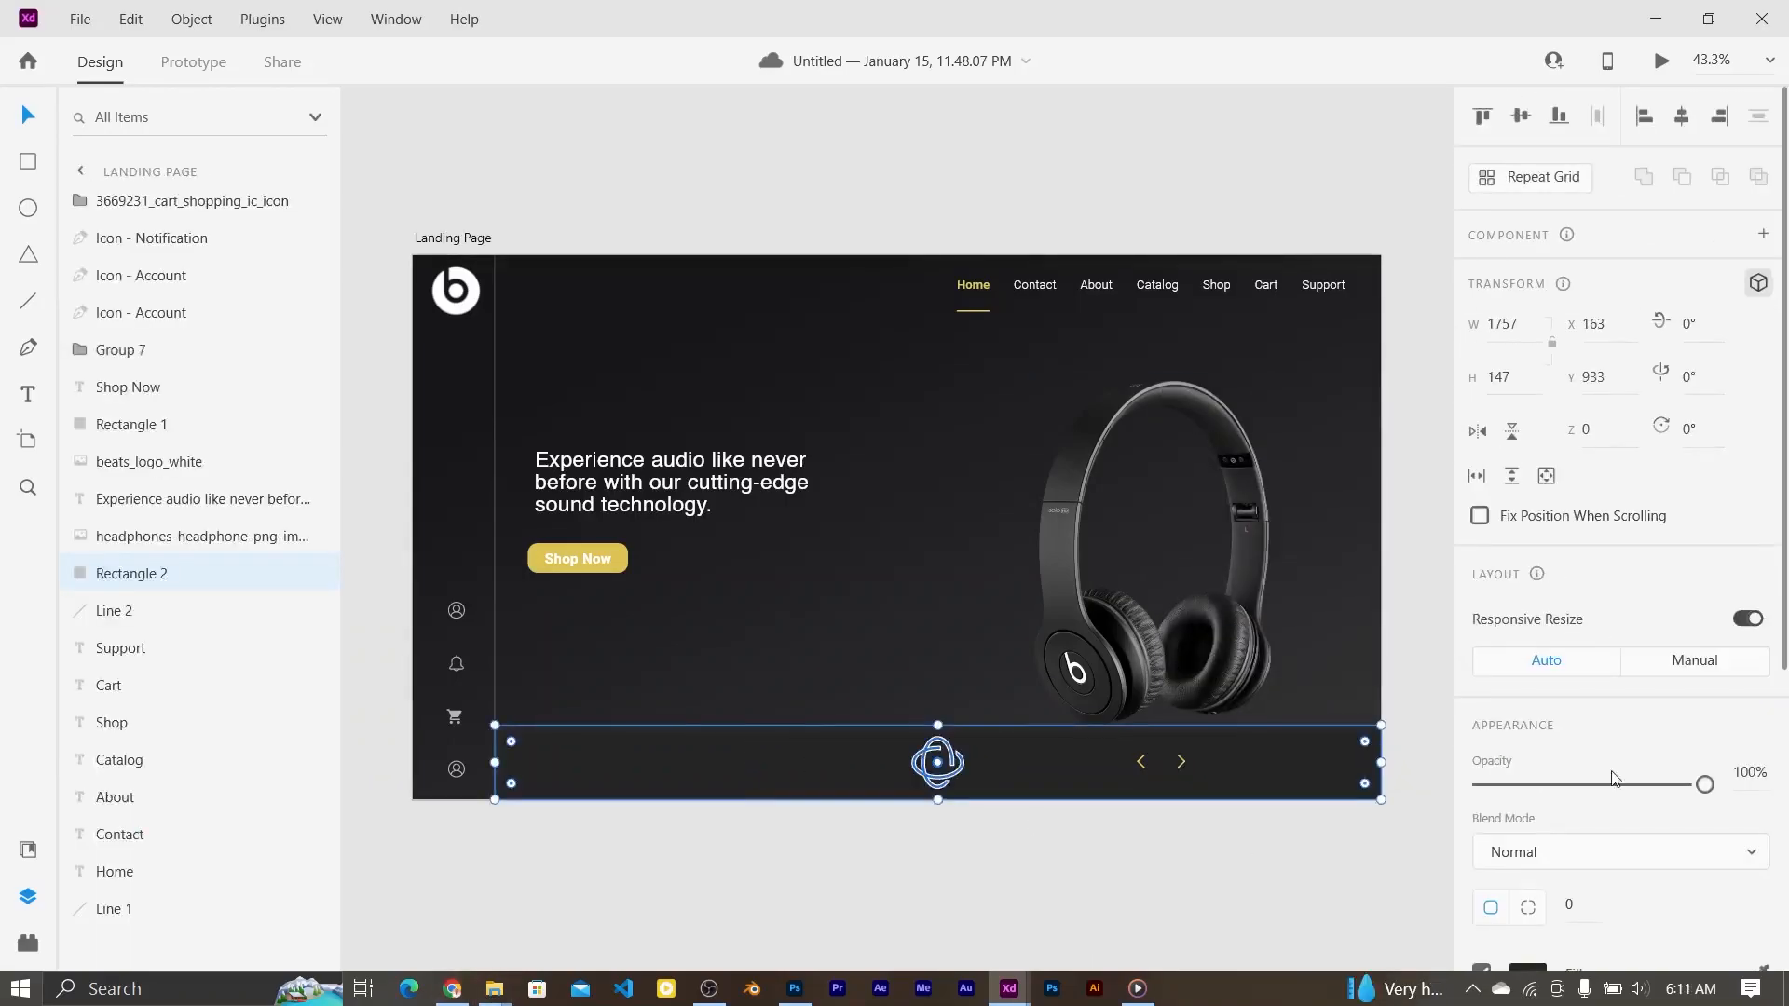
left_click_drag(1784, 669, 1787, 936)
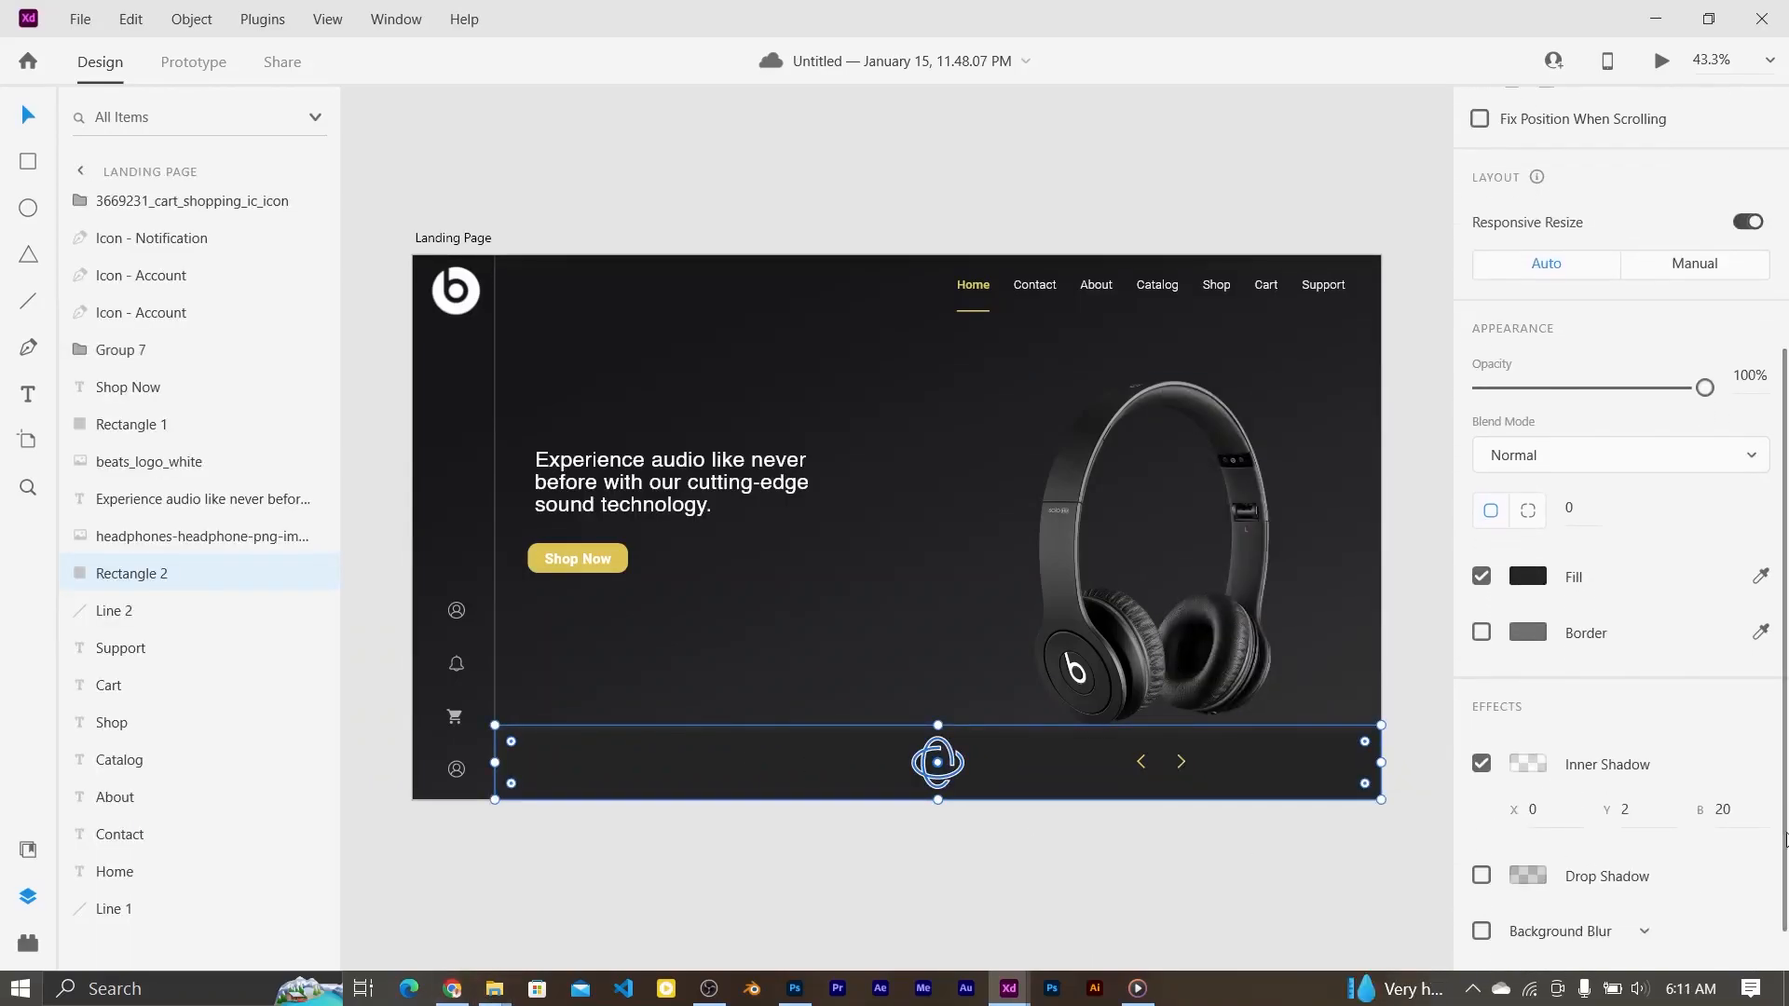
scroll(1785, 836, "down", 1)
left_click(1482, 872)
scroll(1528, 895, "down", 2)
left_click_drag(1608, 859, 1547, 807)
mouse_move(1523, 918)
left_mouse_down()
mouse_move(1622, 916)
mouse_move(1533, 916)
left_mouse_up()
left_click_drag(1782, 861, 1785, 896)
left_click_drag(1540, 874, 1517, 875)
mouse_move(1556, 765)
left_mouse_down()
mouse_move(1617, 764)
mouse_move(1549, 776)
left_mouse_up()
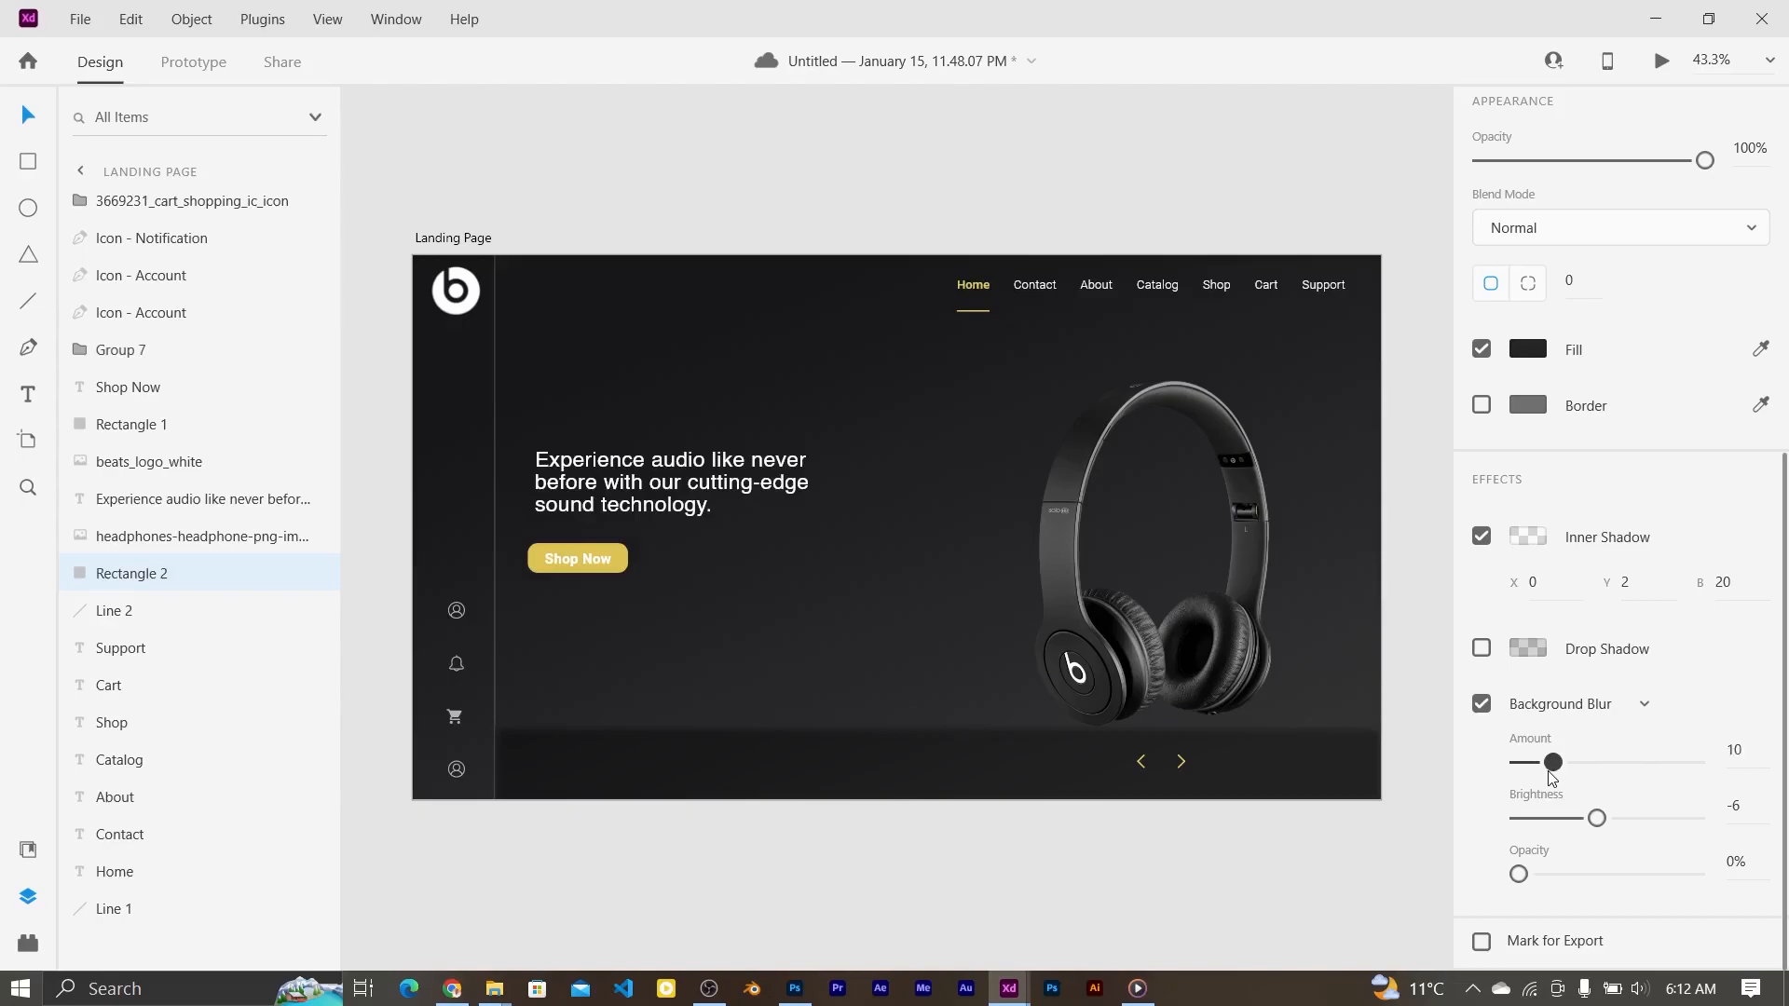
Step: Keep the inner shadow on and lower its opacity to 7%
left_click(1482, 537)
left_click(1519, 593)
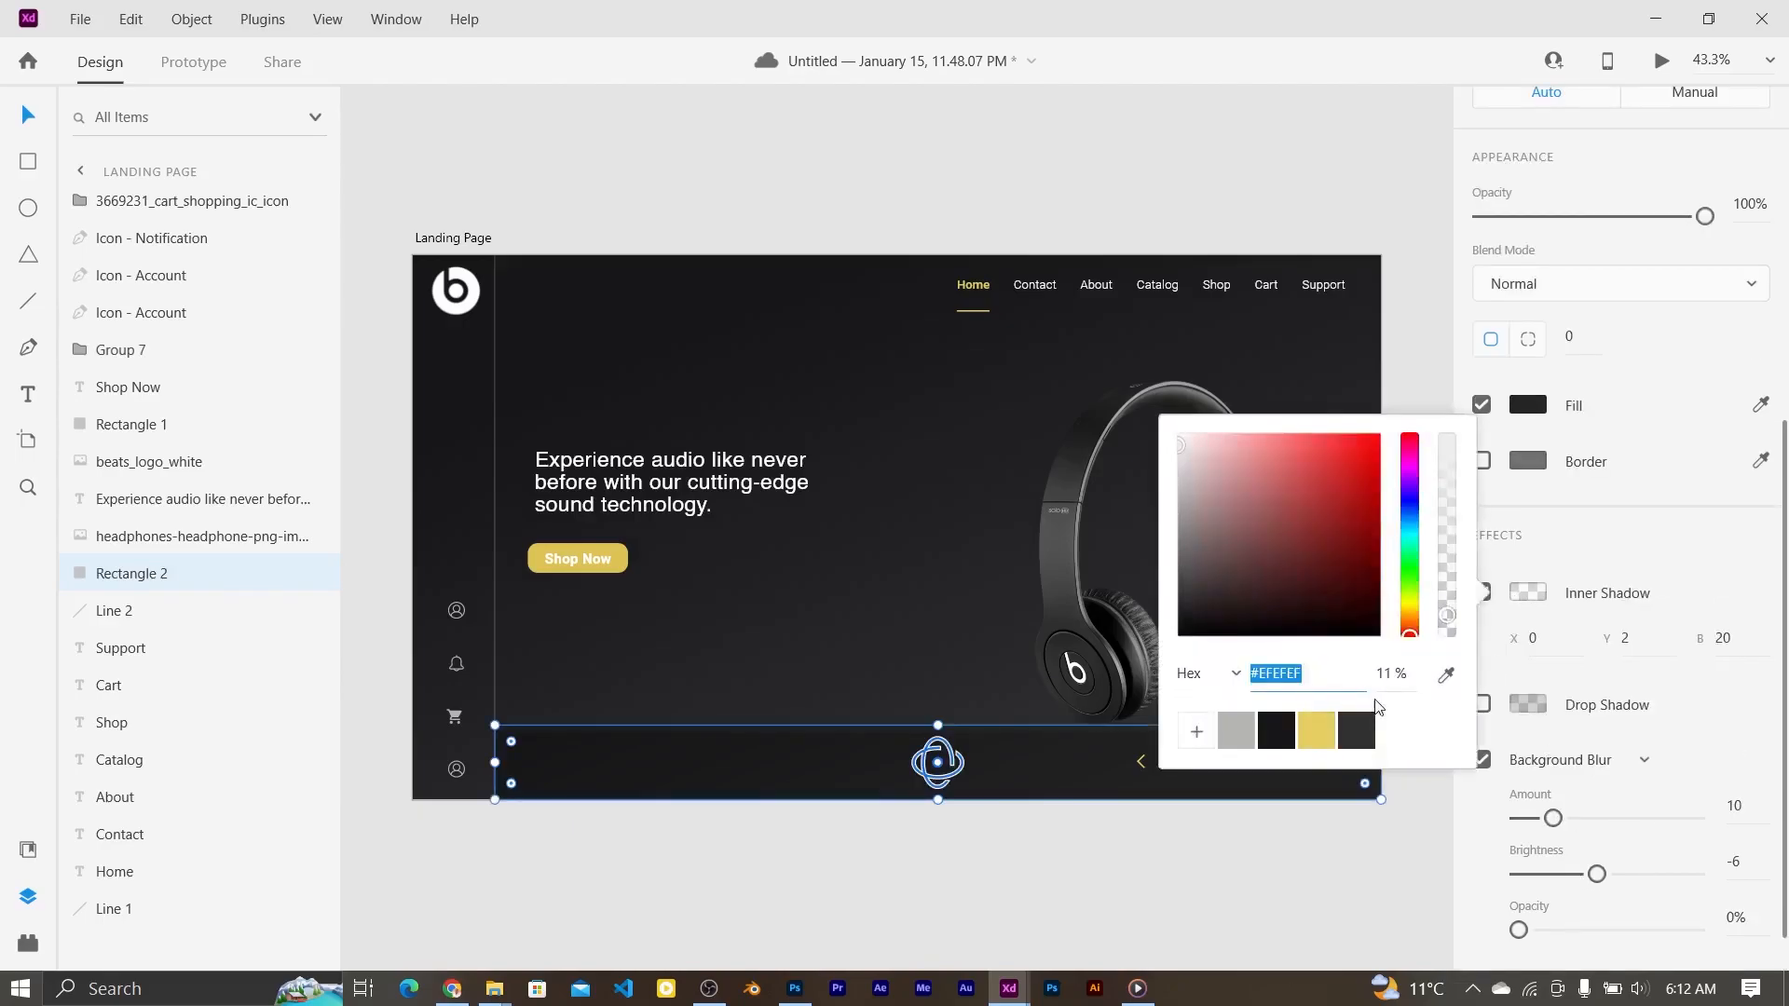
left_click_drag(1447, 616, 1447, 624)
left_click(1553, 818)
Step: Bring the settings gear SVG from the icon folder into the design
left_click(676, 818)
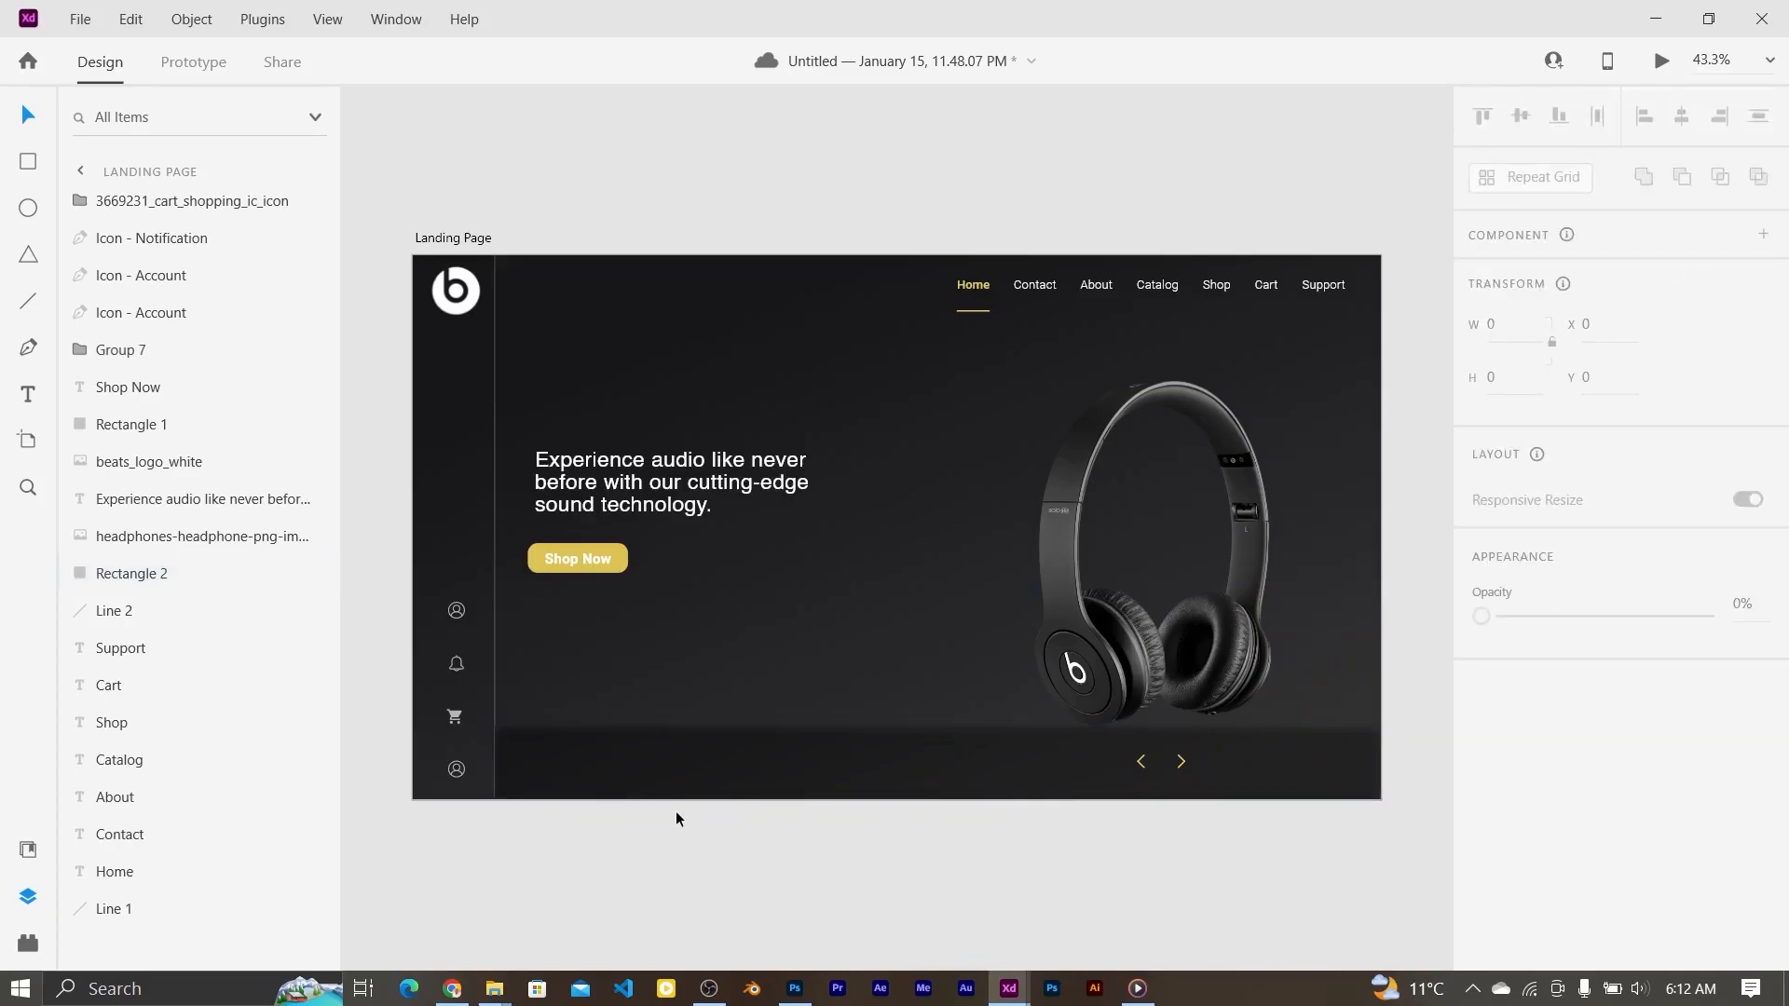
left_click(455, 769)
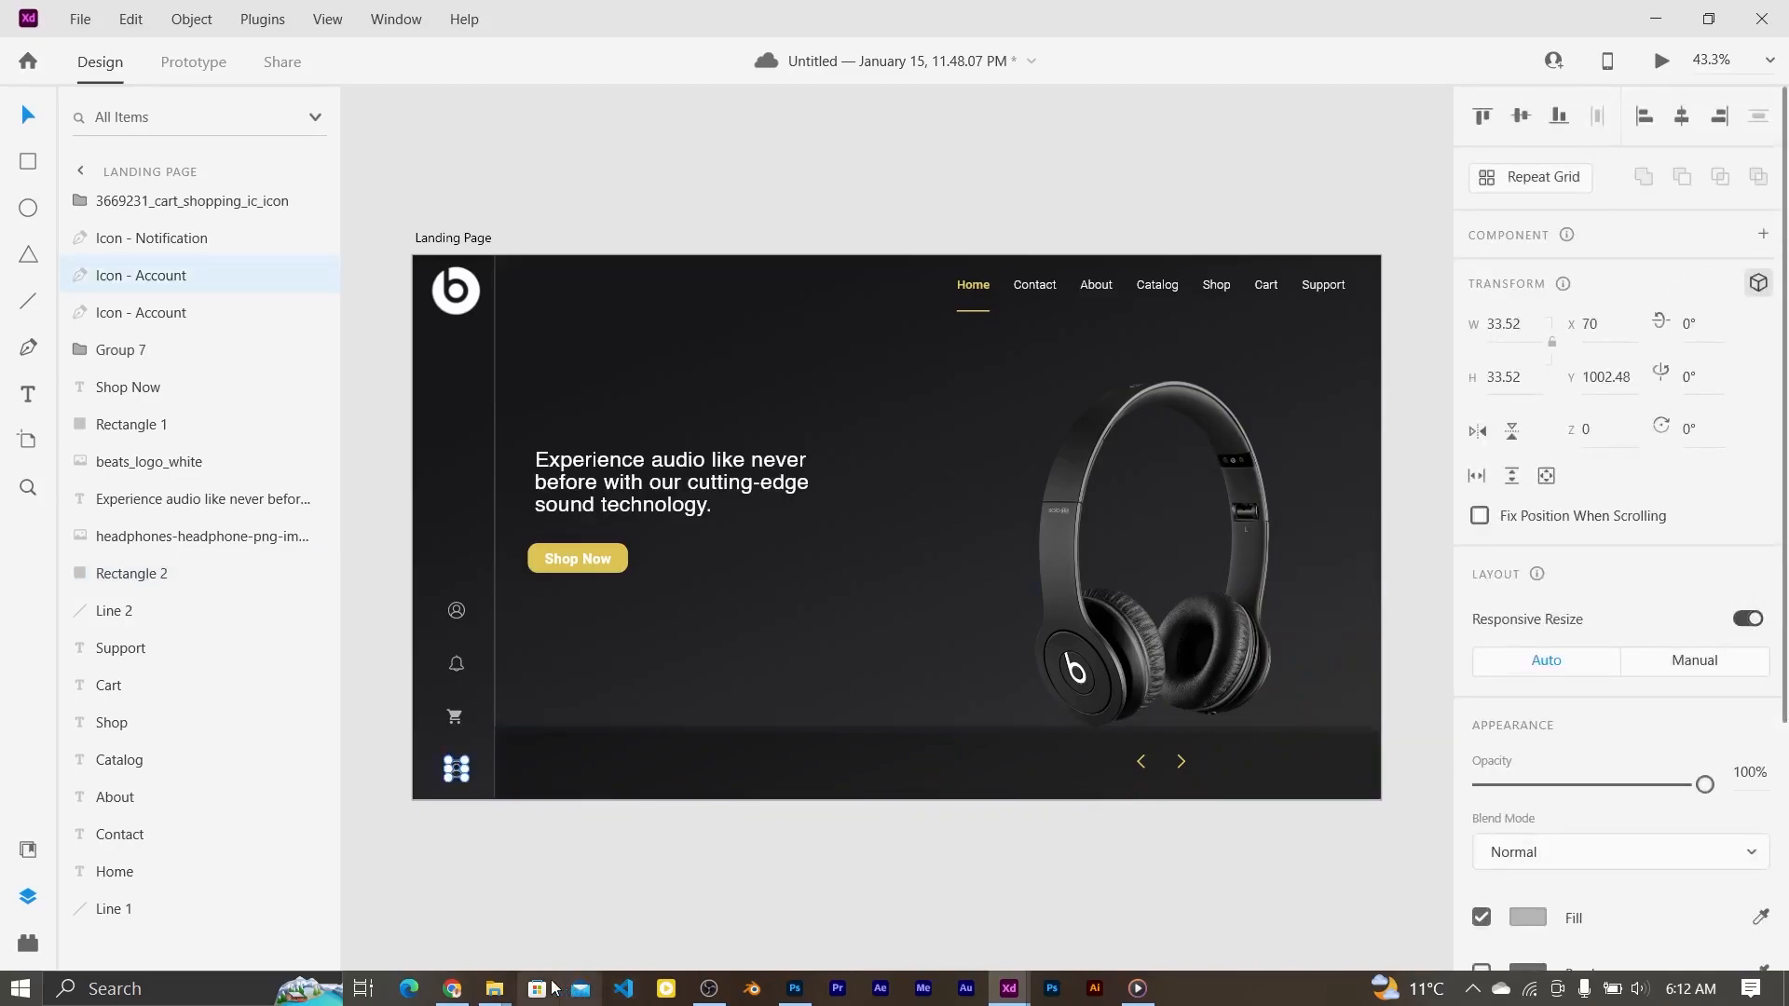
mouse_move(501, 989)
left_click_drag(572, 484, 718, 686)
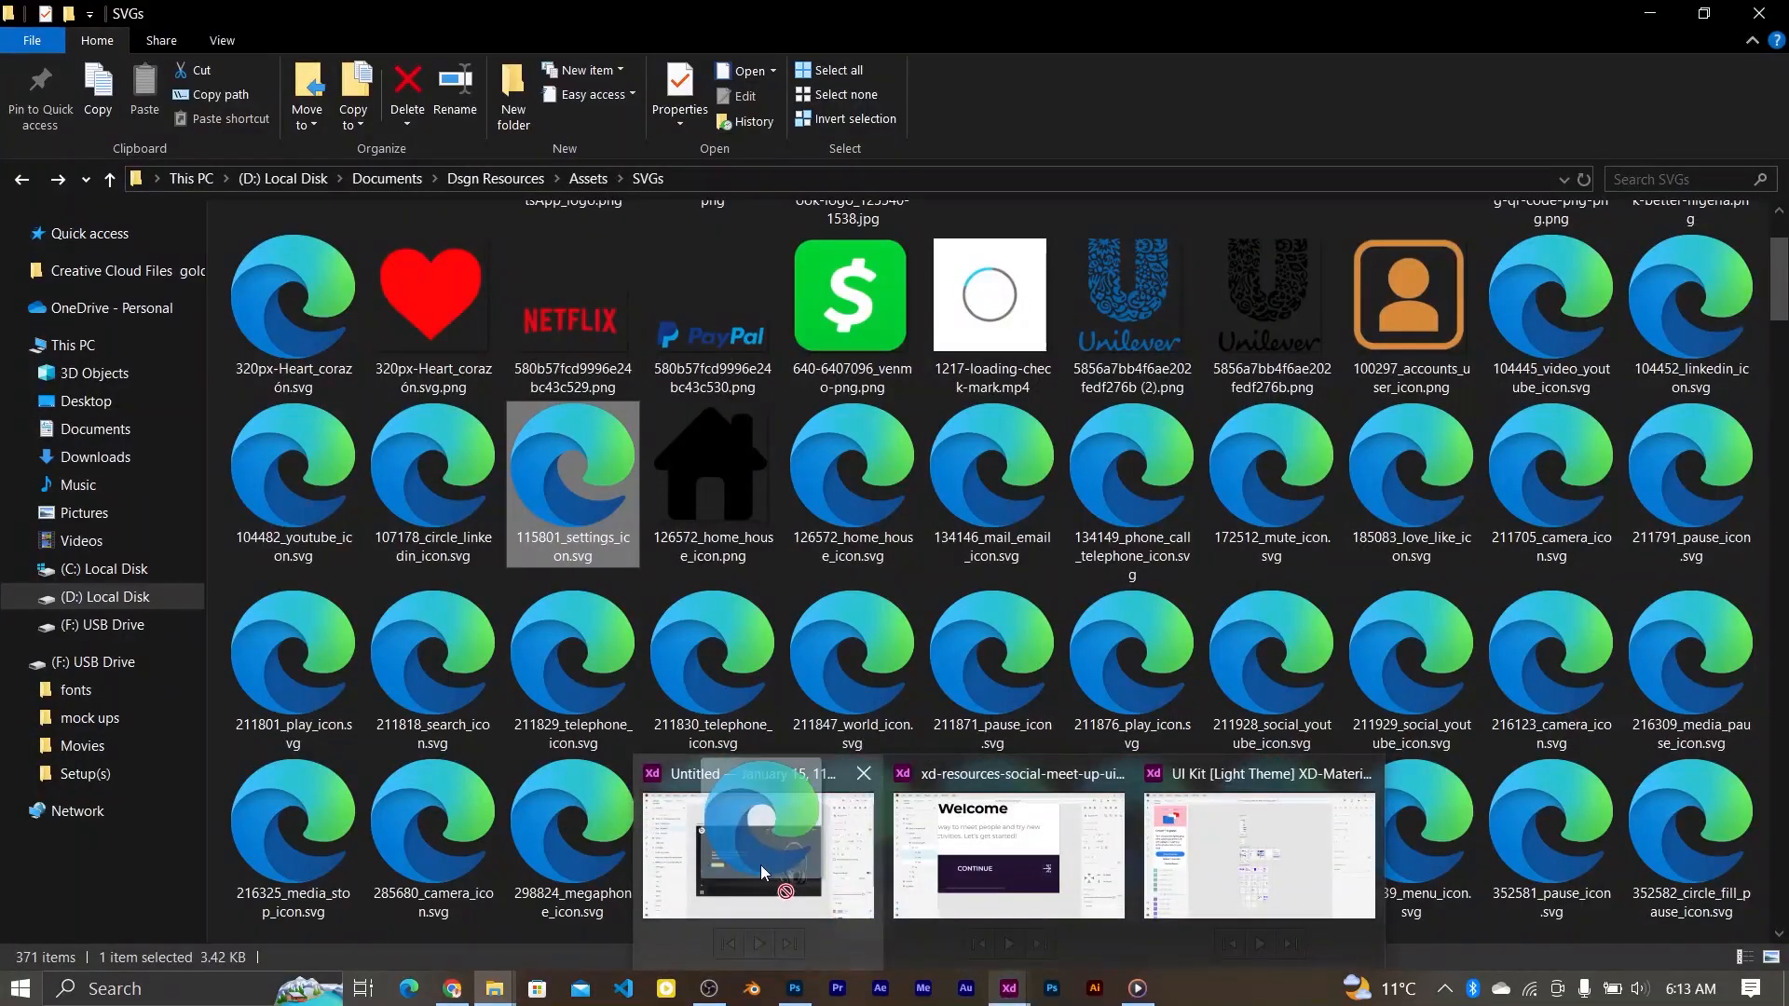
scroll(894, 689, "up", 5)
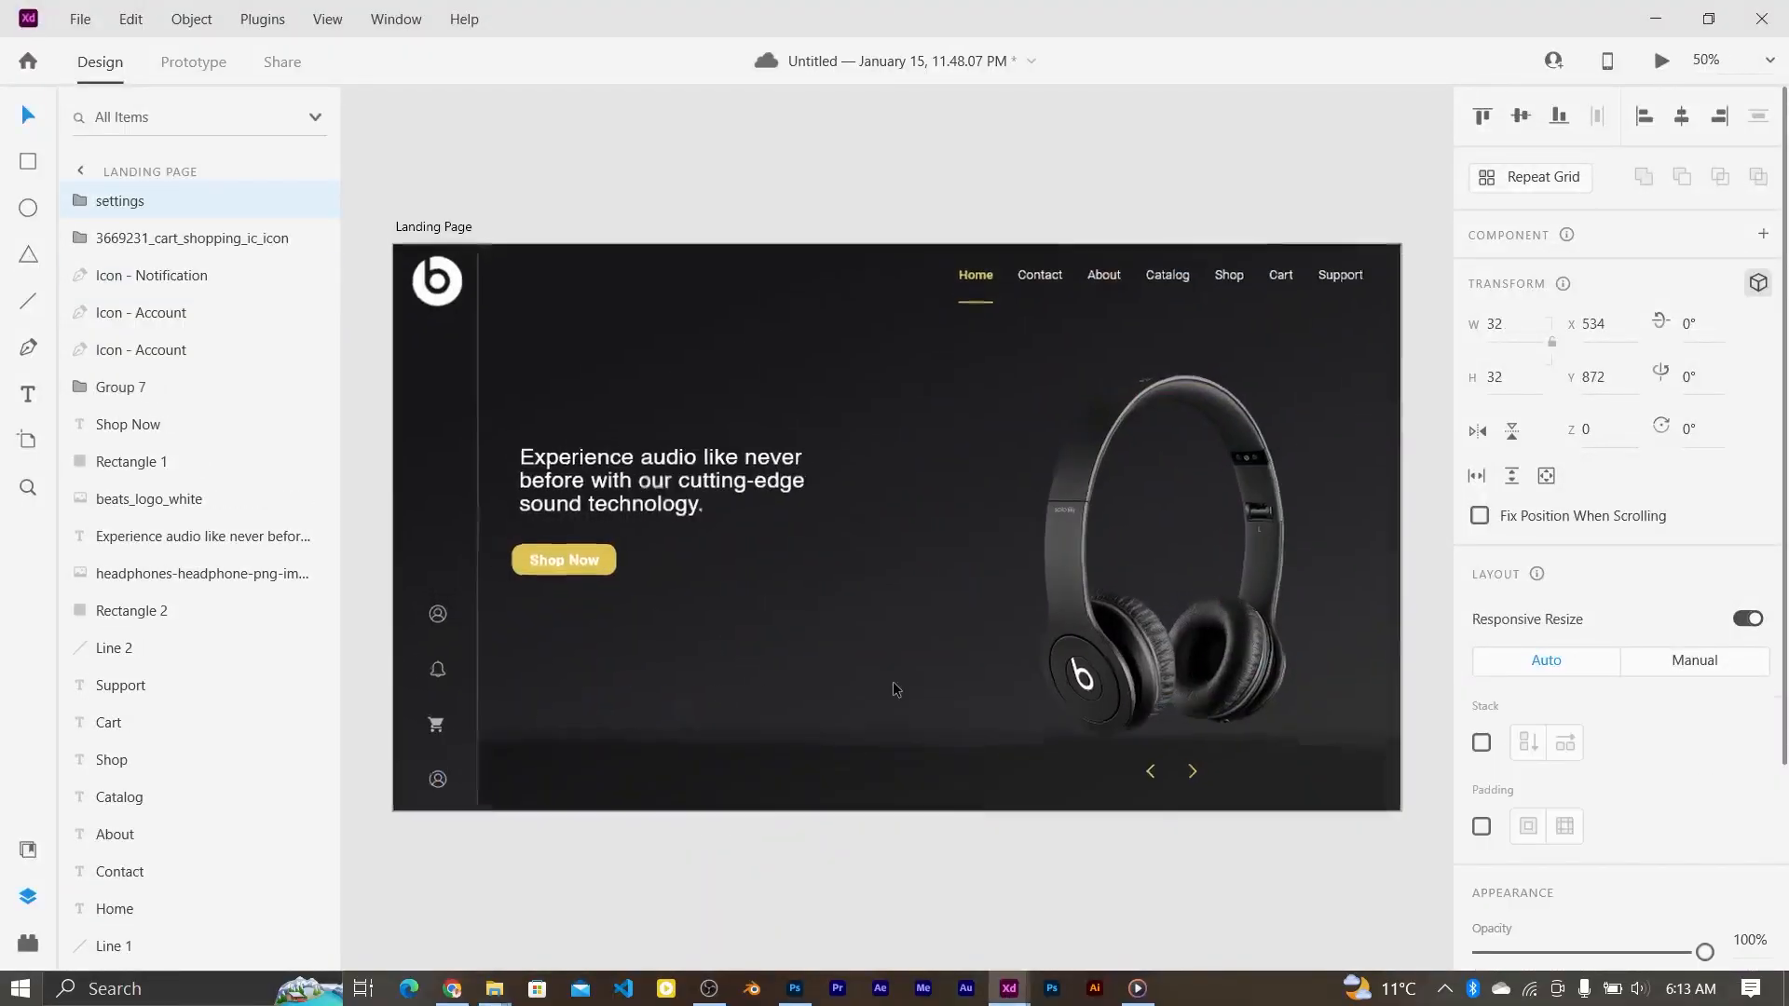
scroll(893, 687, "down", 5)
scroll(893, 687, "left", 3)
left_click_drag(634, 355, 649, 341)
Step: Colour the gear grey and swap it in for the extra account icon at the sidebar bottom
scroll(1544, 783, "down", 3)
left_click(1528, 815)
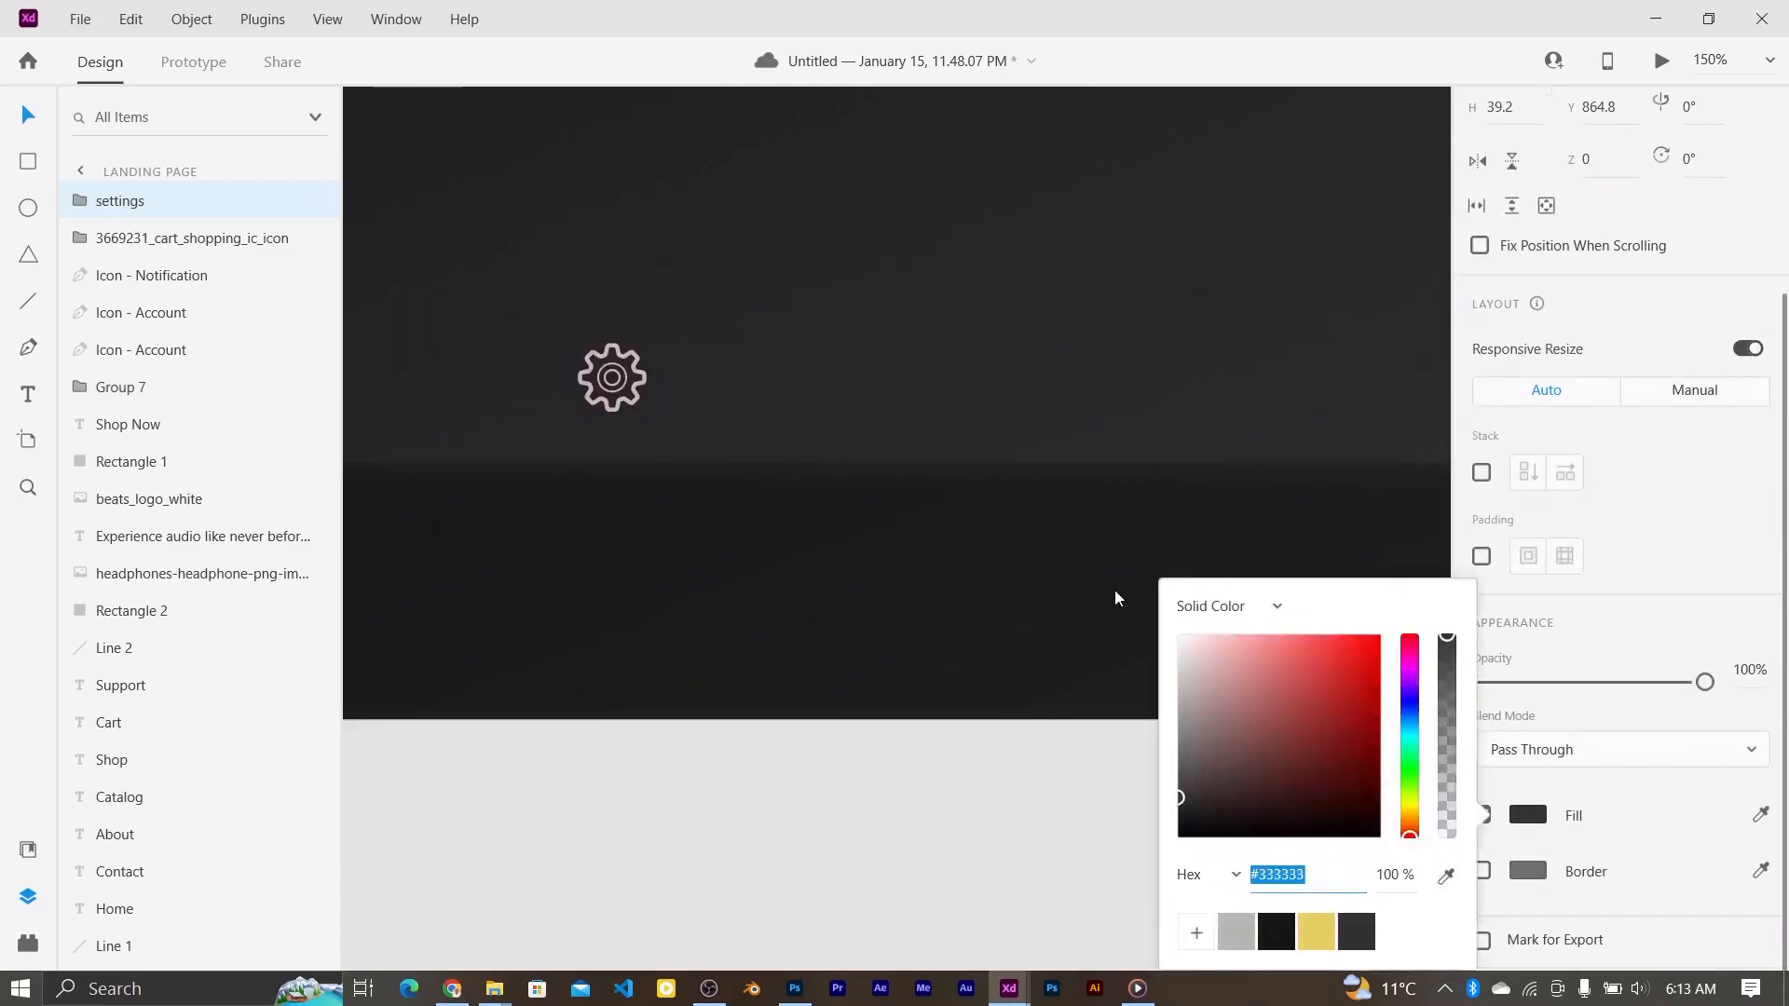
scroll(675, 357, "left", 4)
left_click(1236, 933)
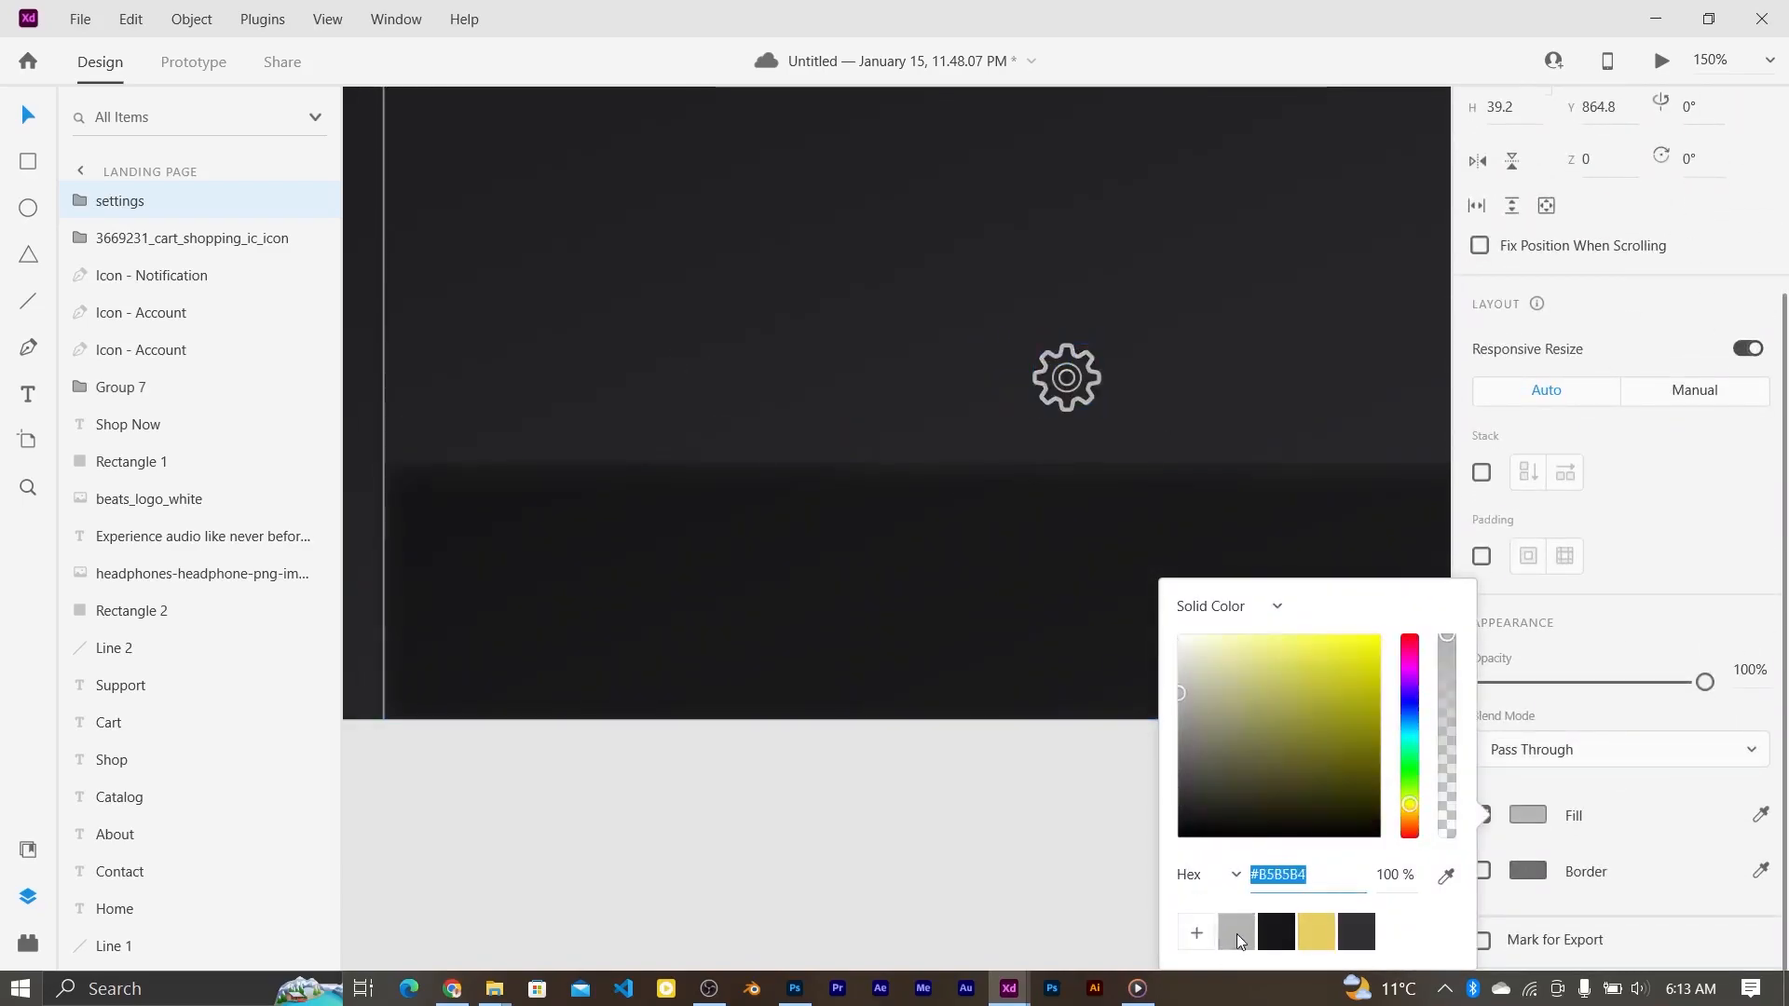
left_click(1151, 374)
left_click_drag(1083, 413, 477, 591)
left_click(488, 594)
key("Delete")
Step: Shrink the gear icon to about 34.82×34.82 to match the sidebar icons
key("ctrl+0")
key("Escape")
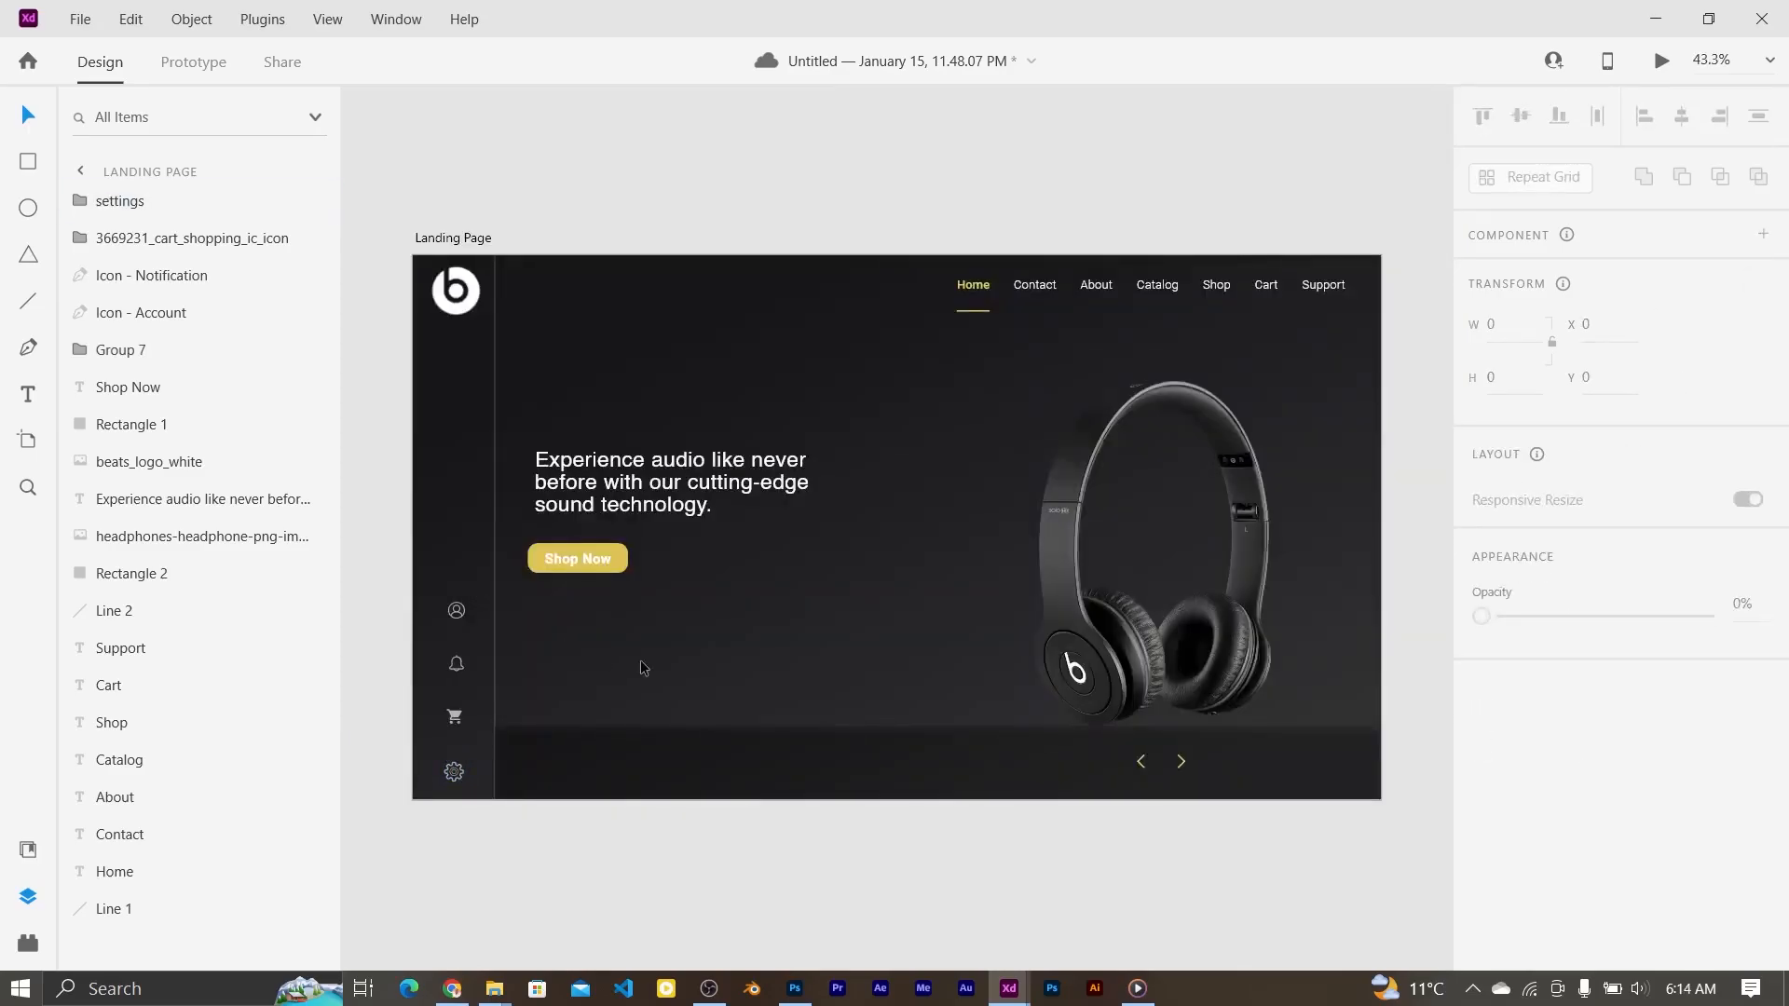
left_click(461, 776)
key("ctrl+1")
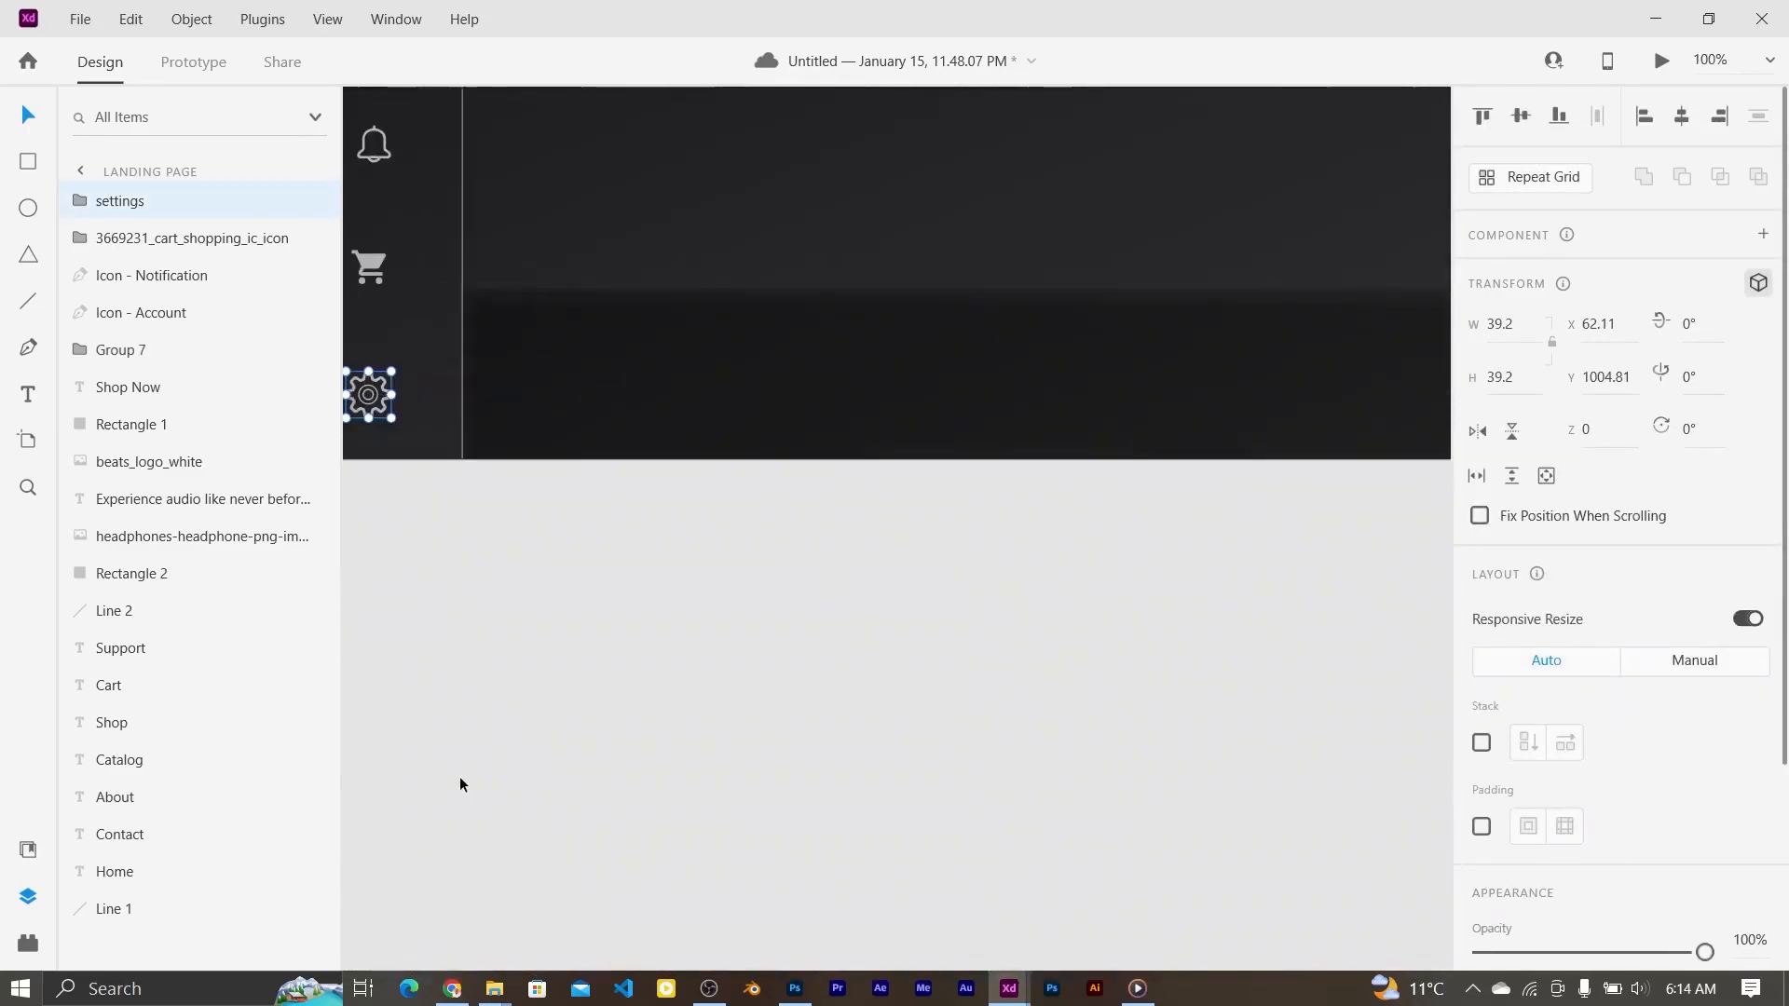
key("ctrl+equal")
scroll(461, 775, "left", 3)
left_click_drag(521, 516, 507, 560)
left_click(535, 571)
left_click(504, 566)
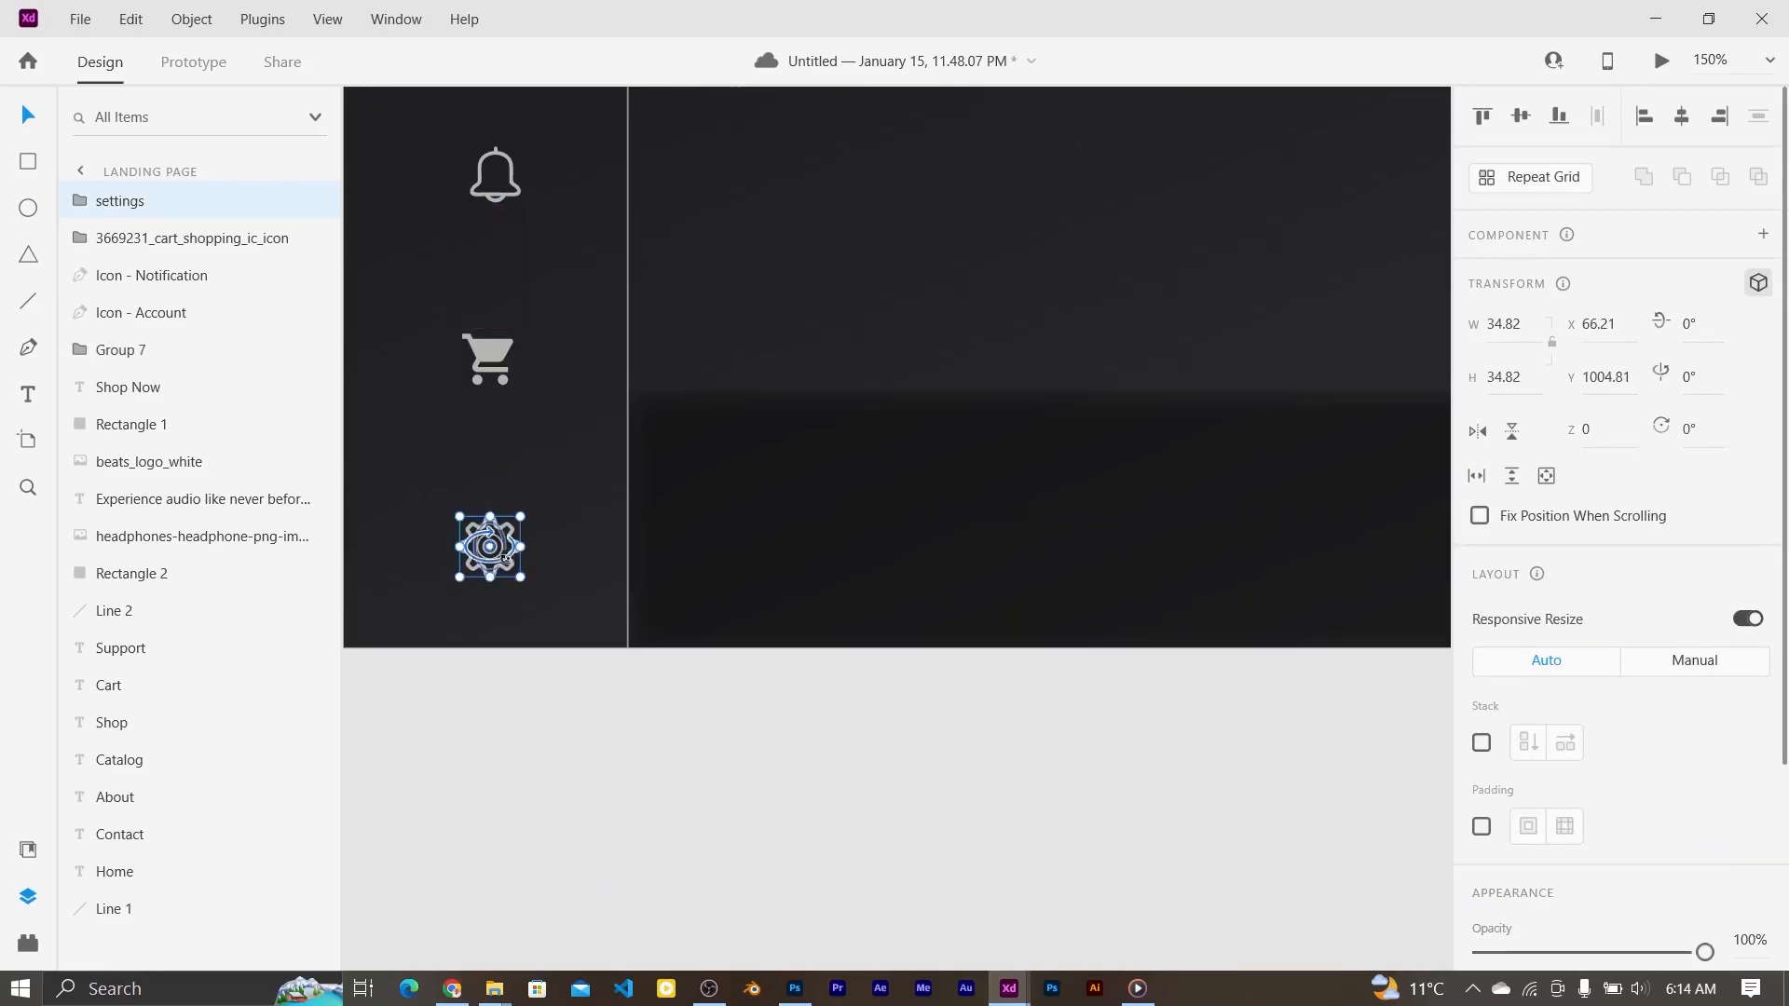
key("ctrl+0")
left_click(799, 830)
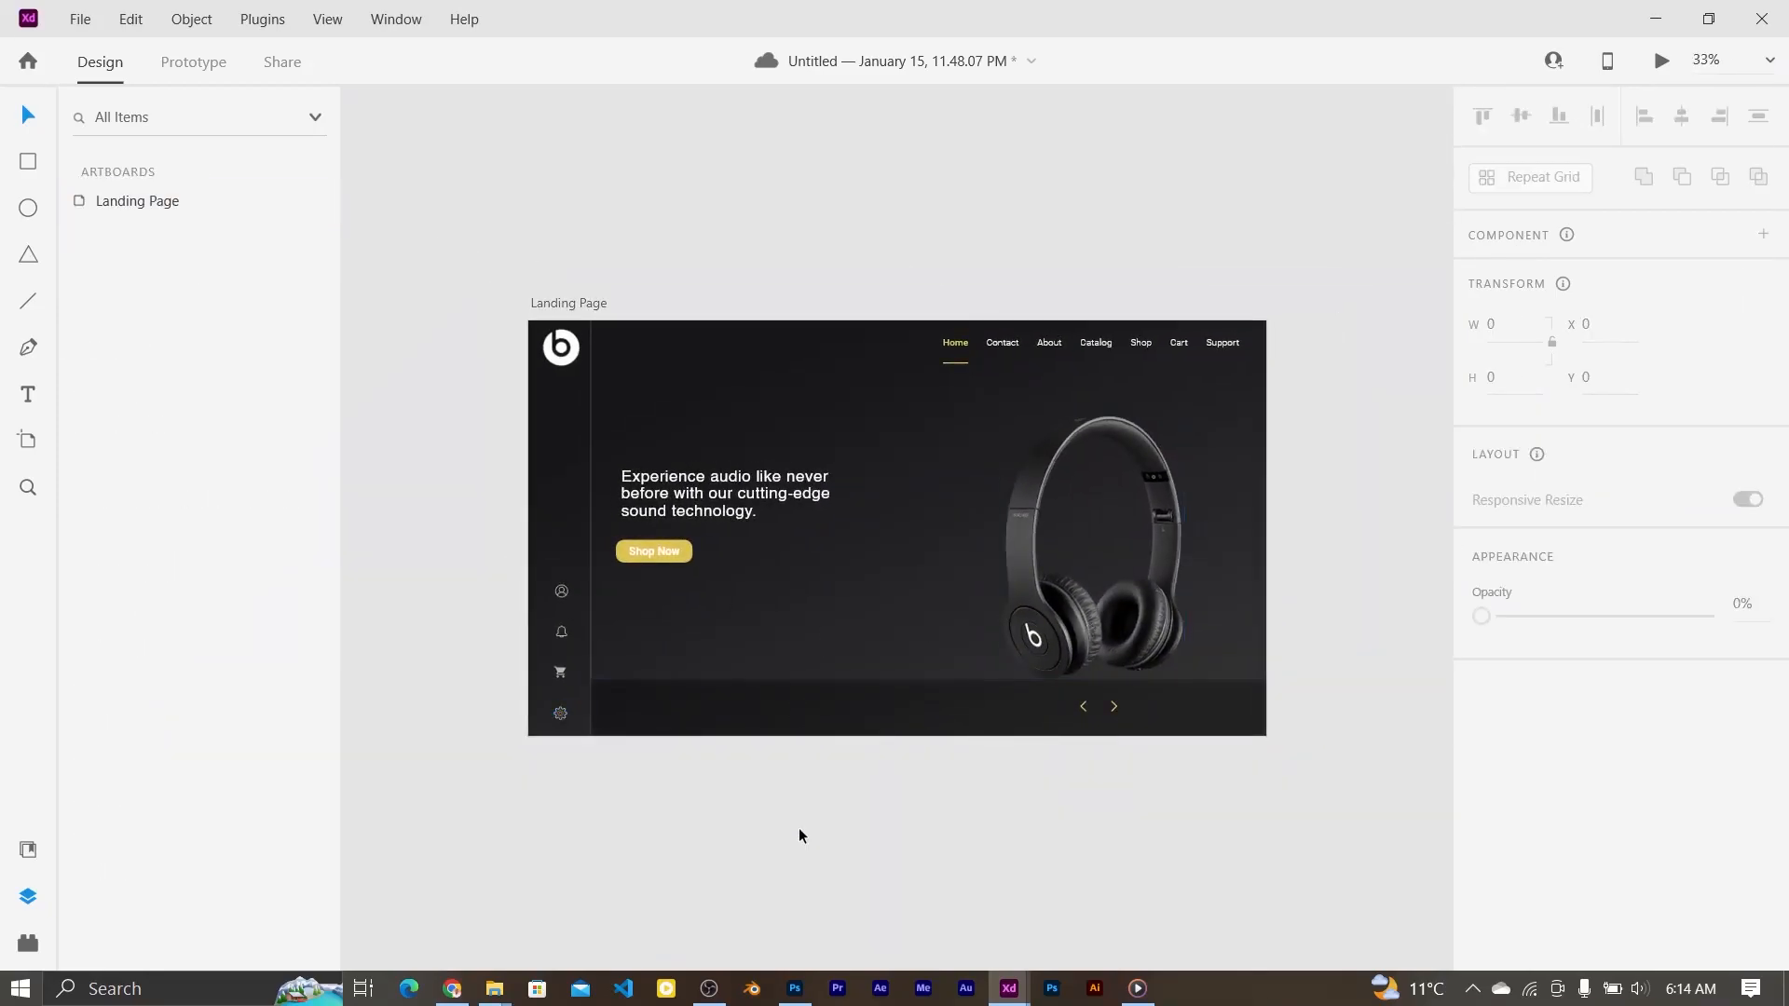
Step: Add a Light-weight text label at size 30 in the bottom bar
scroll(702, 712, "left", 1)
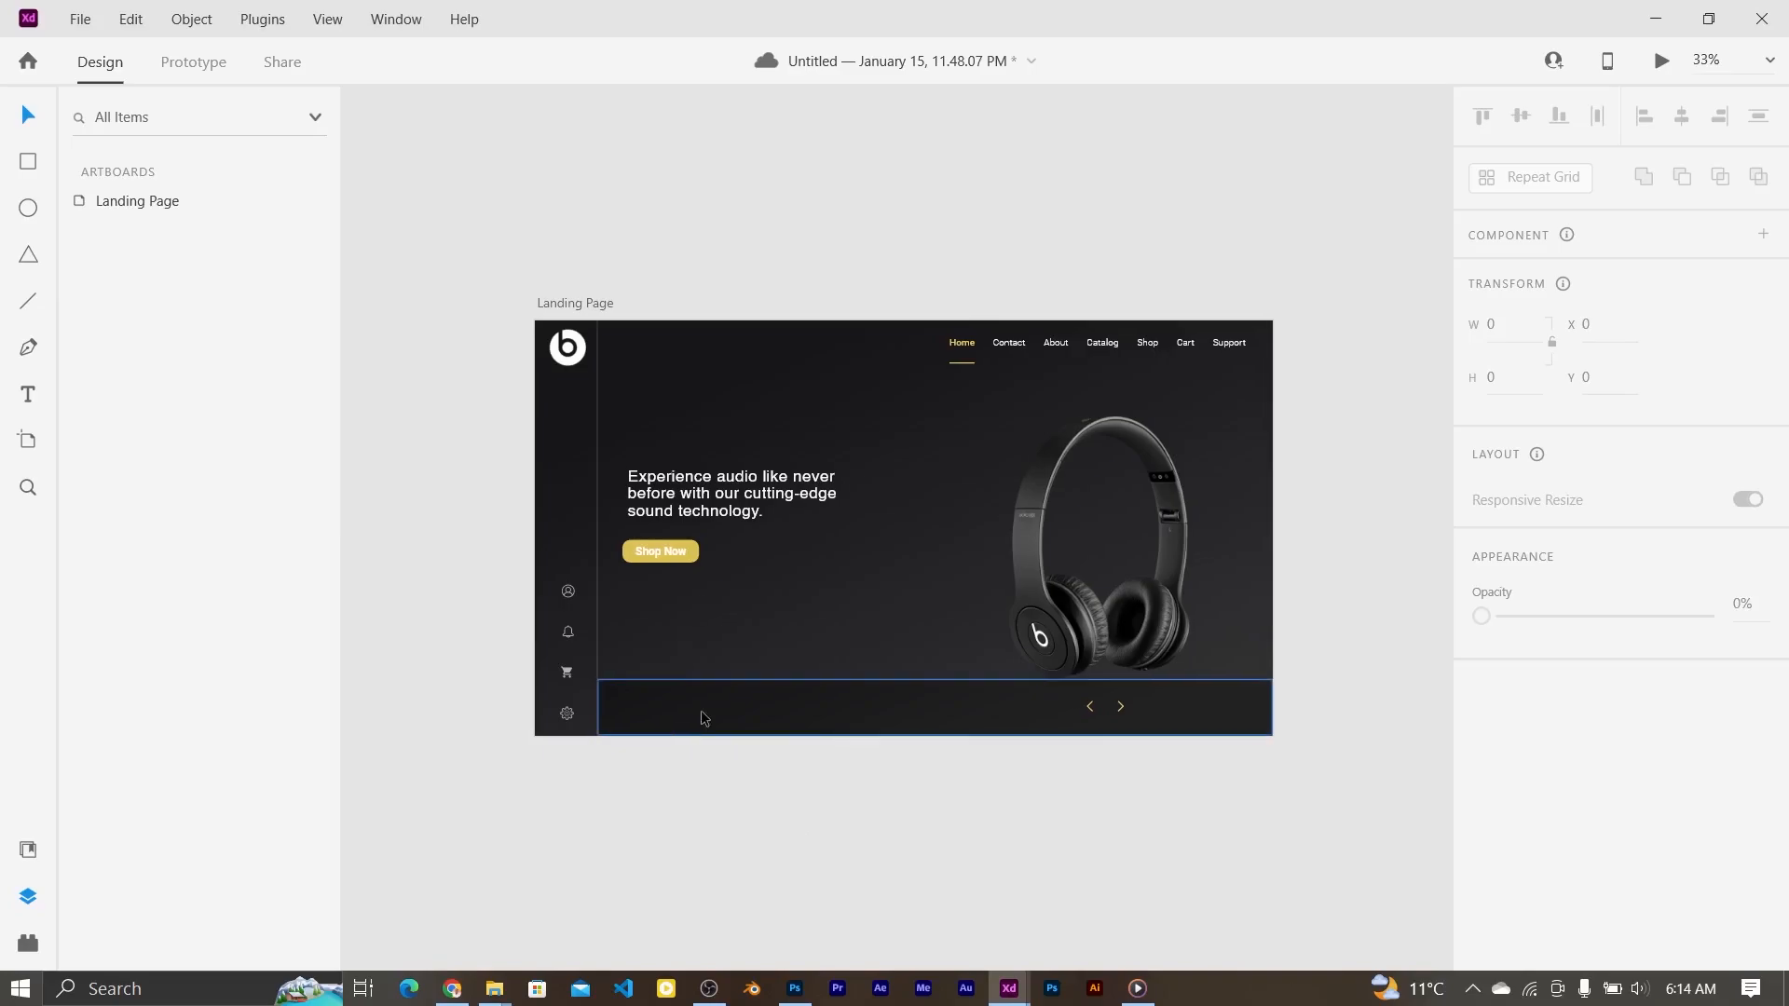
left_click(703, 718)
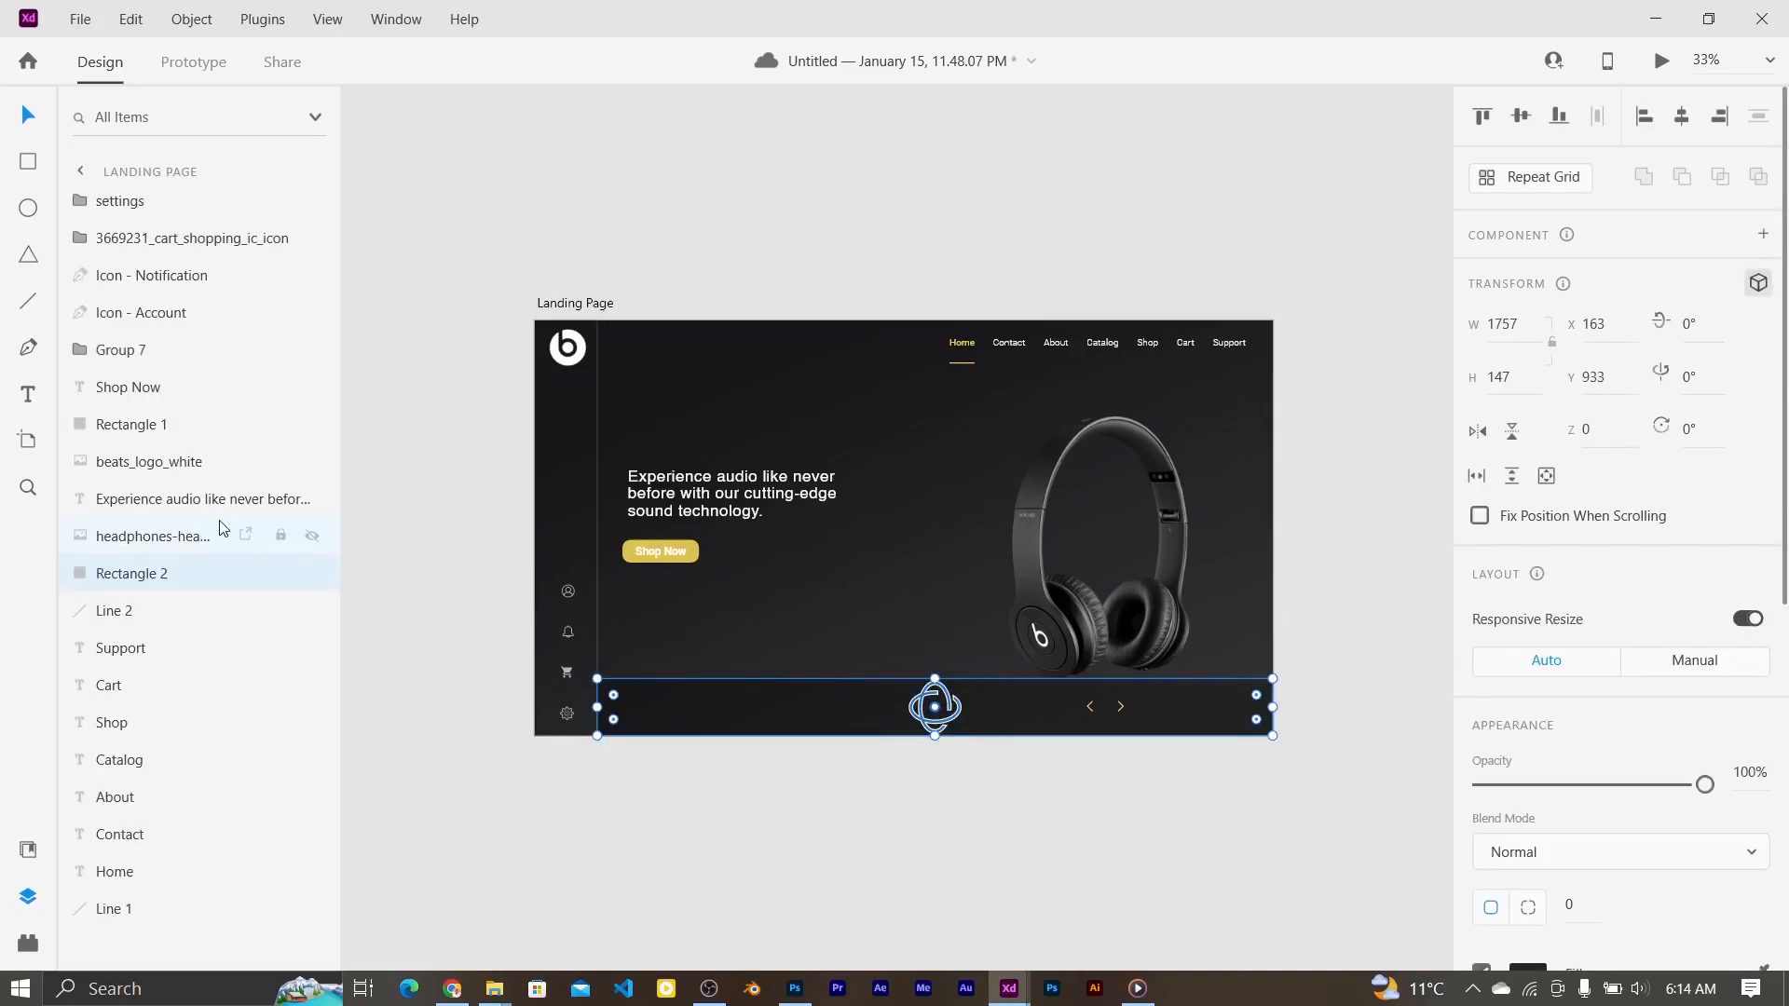
left_click(630, 699)
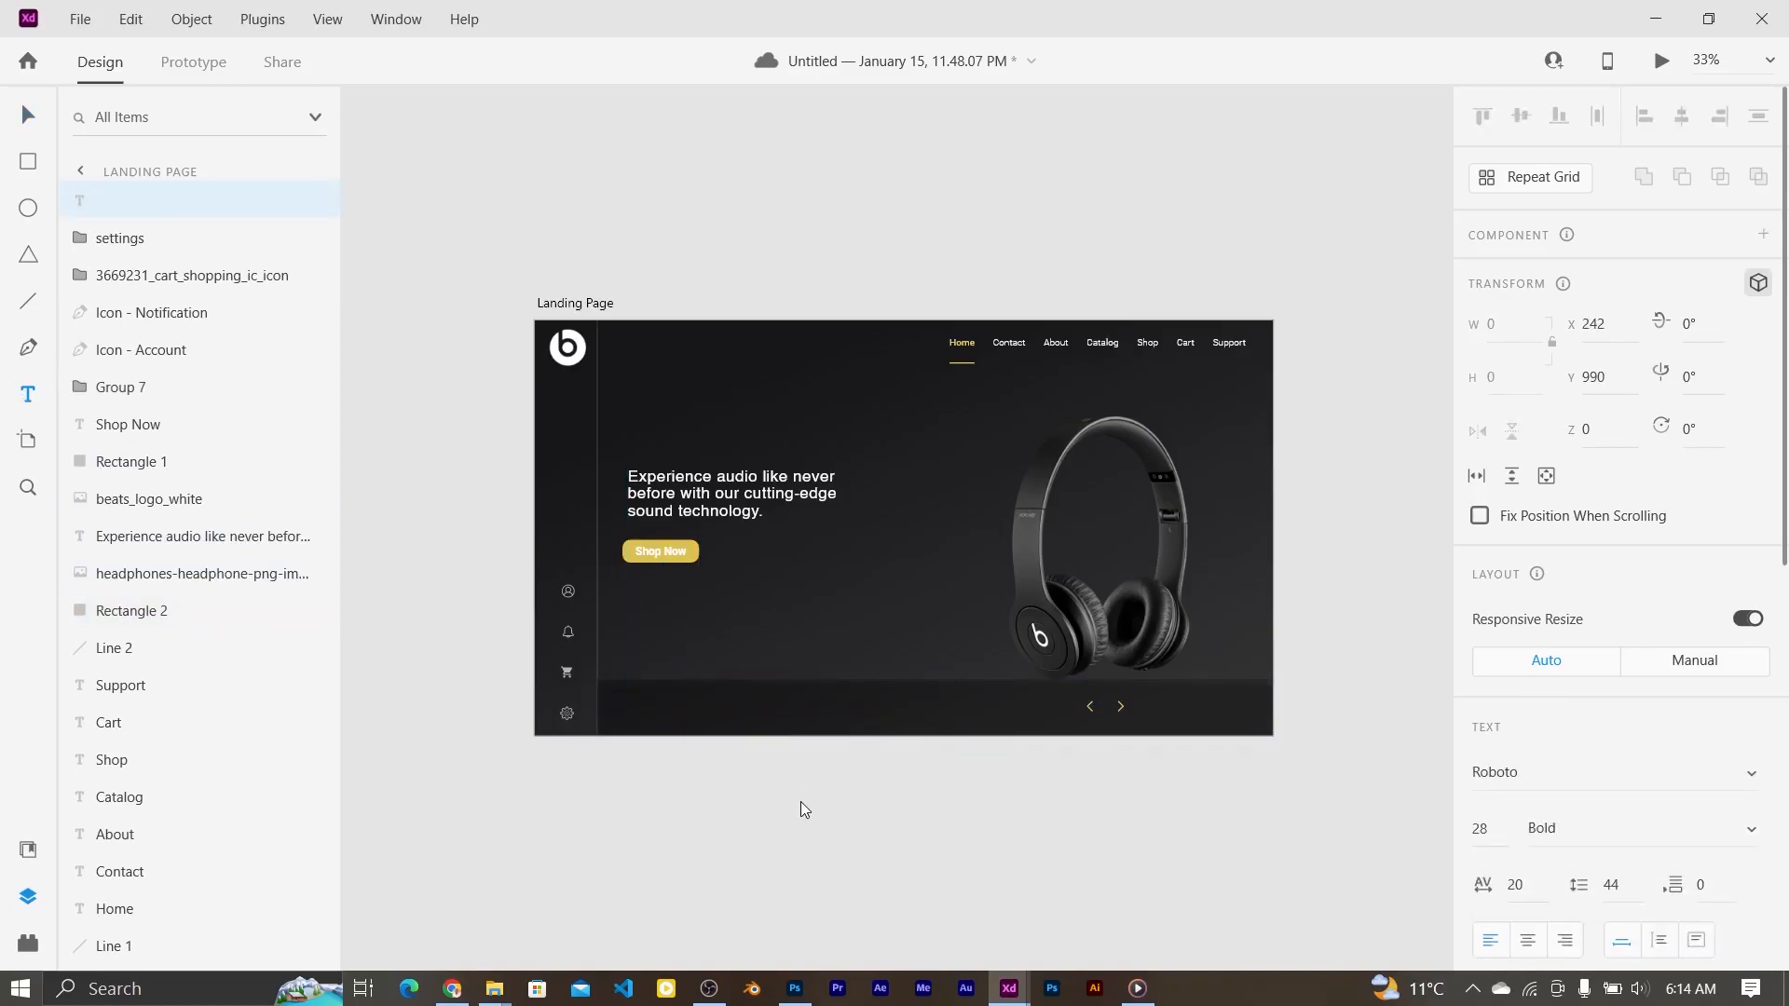
type("Socials")
key("BackSpace")
key("BackSpace")
key("BackSpace")
key("BackSpace")
key("BackSpace")
key("BackSpace")
type("uppot")
key("ctrl+a")
left_click(1750, 828)
left_click(1565, 496)
type("30")
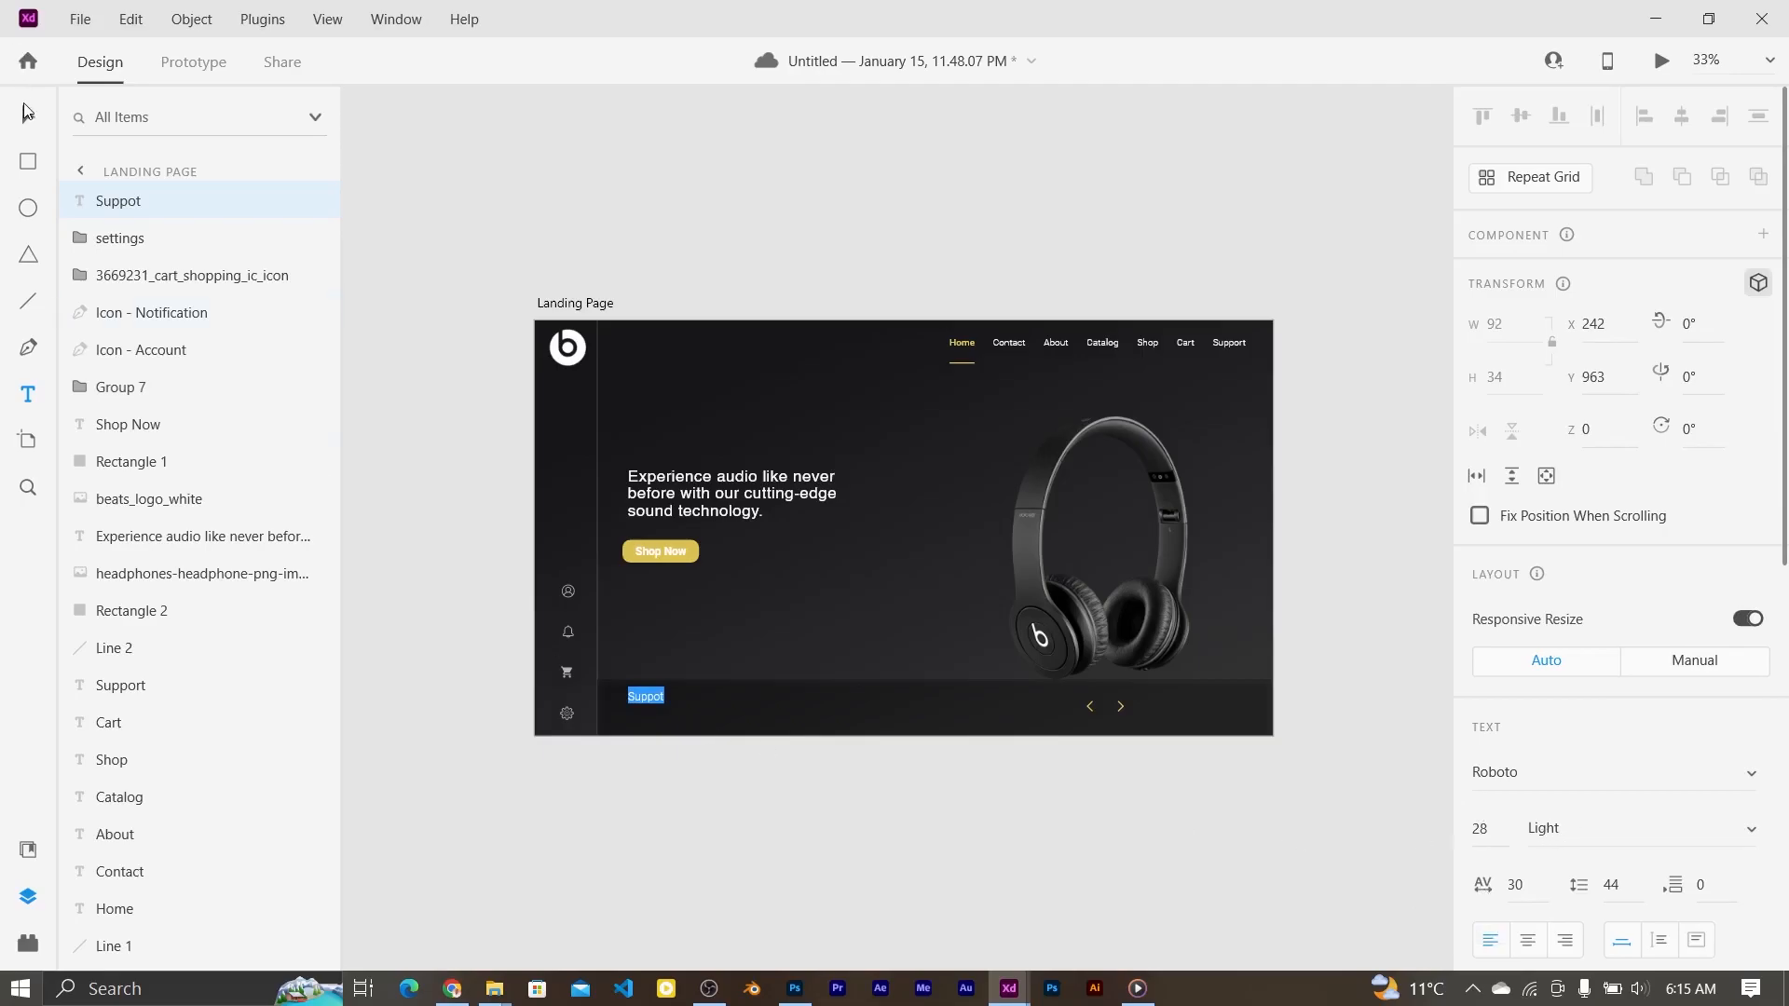
left_click(26, 110)
Step: Duplicate the label just below and change the upper one to 'Support'
key("ctrl+equal")
left_click_drag(520, 786, 519, 813, "alt")
left_click(516, 786)
double_click(516, 786)
type("Support")
key("Escape")
key("Escape")
left_click(511, 814)
key("Escape")
Step: Turn the lower copy into the support e-mail address in Black weight, size 24, spacing 42
double_click(522, 813)
double_click(522, 814)
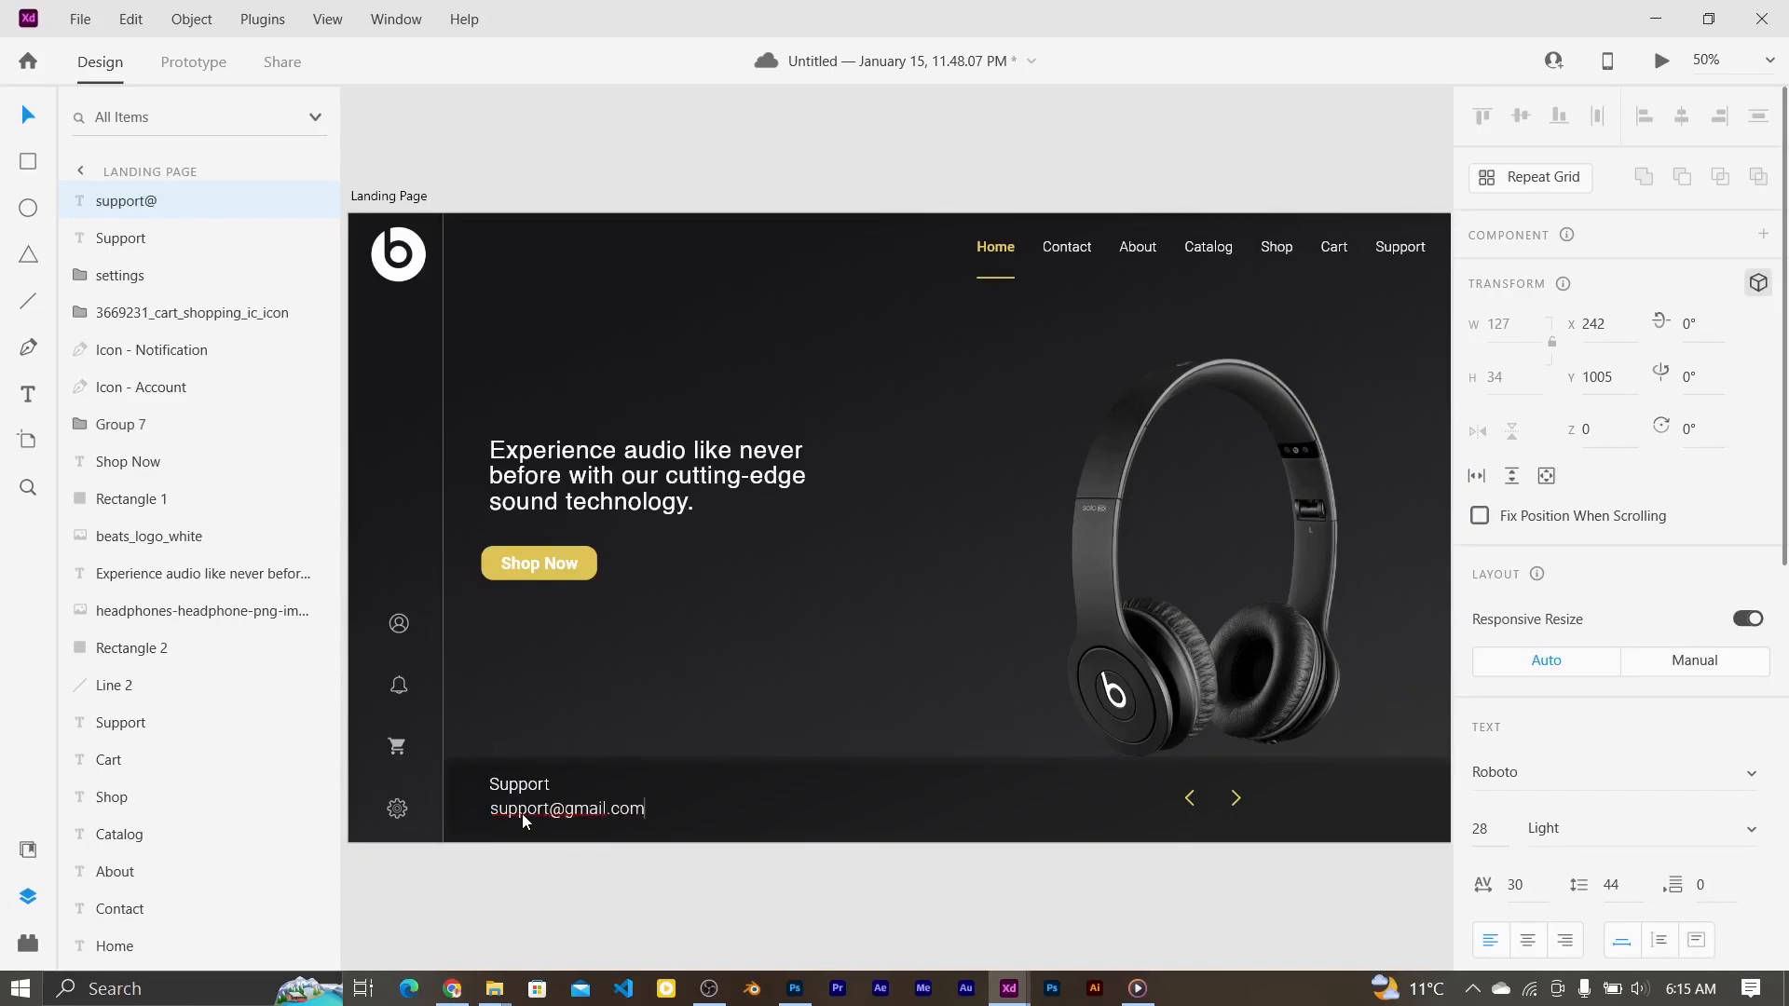
key("ctrl+a")
left_click(1640, 828)
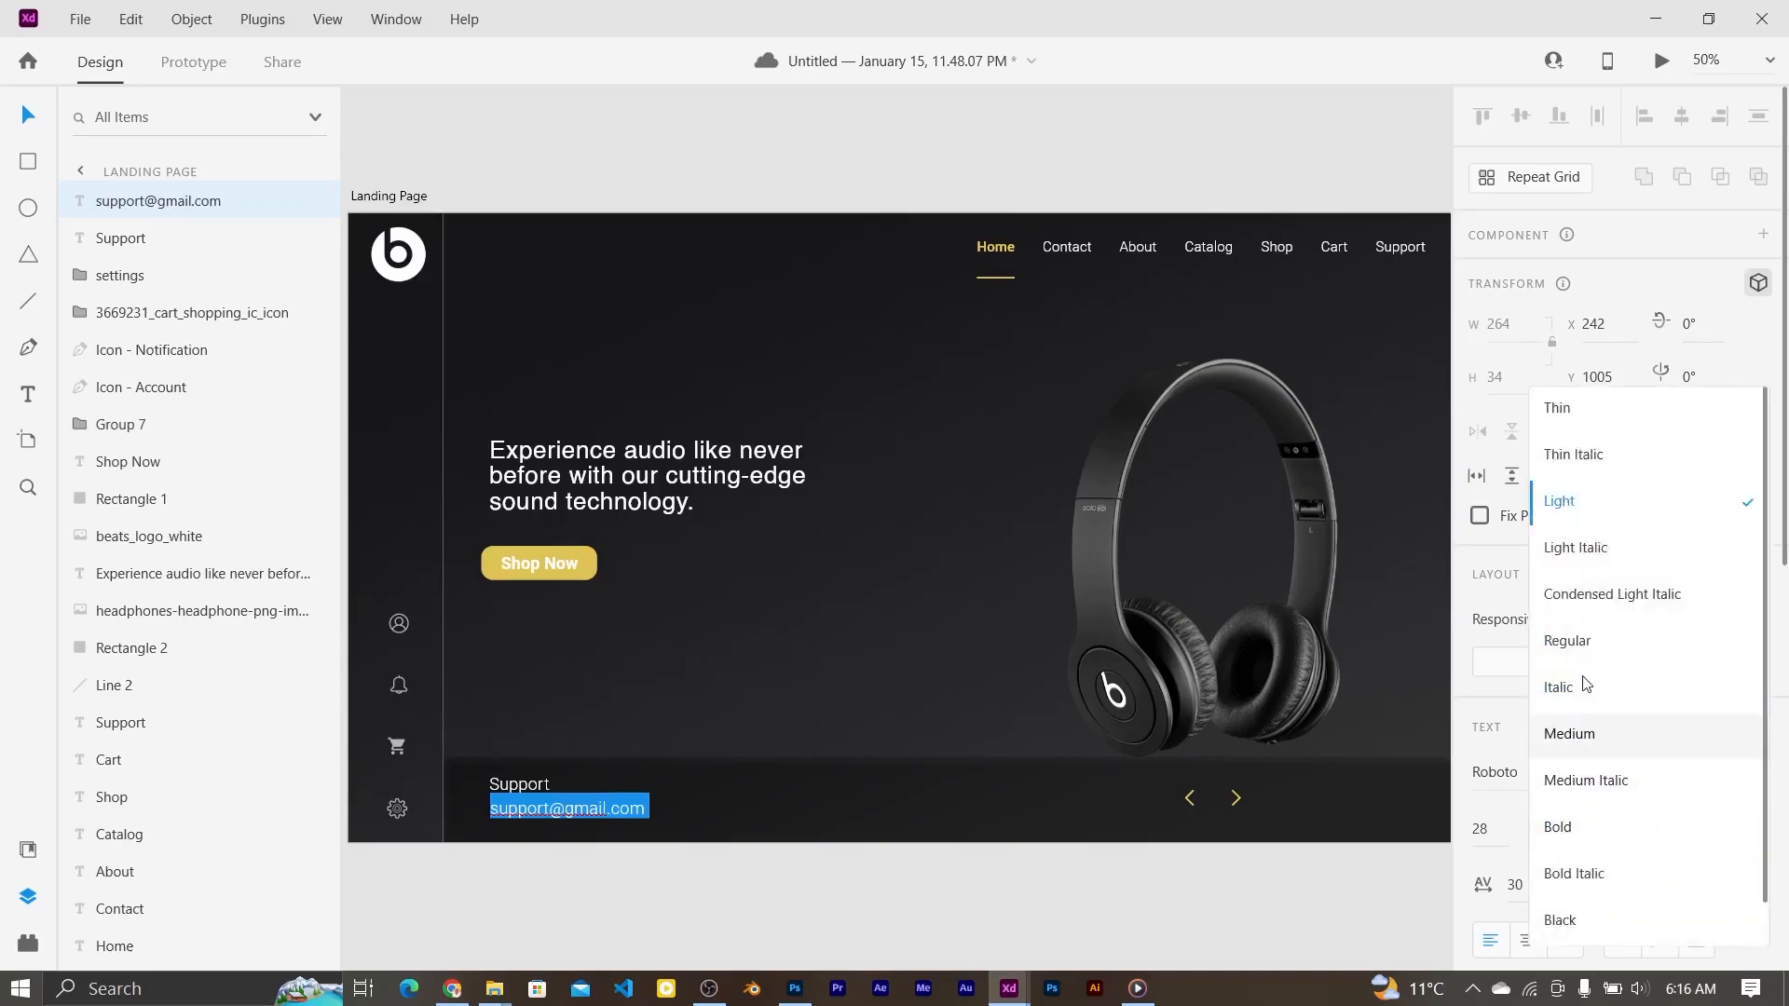
left_click(1556, 921)
left_click(1485, 828)
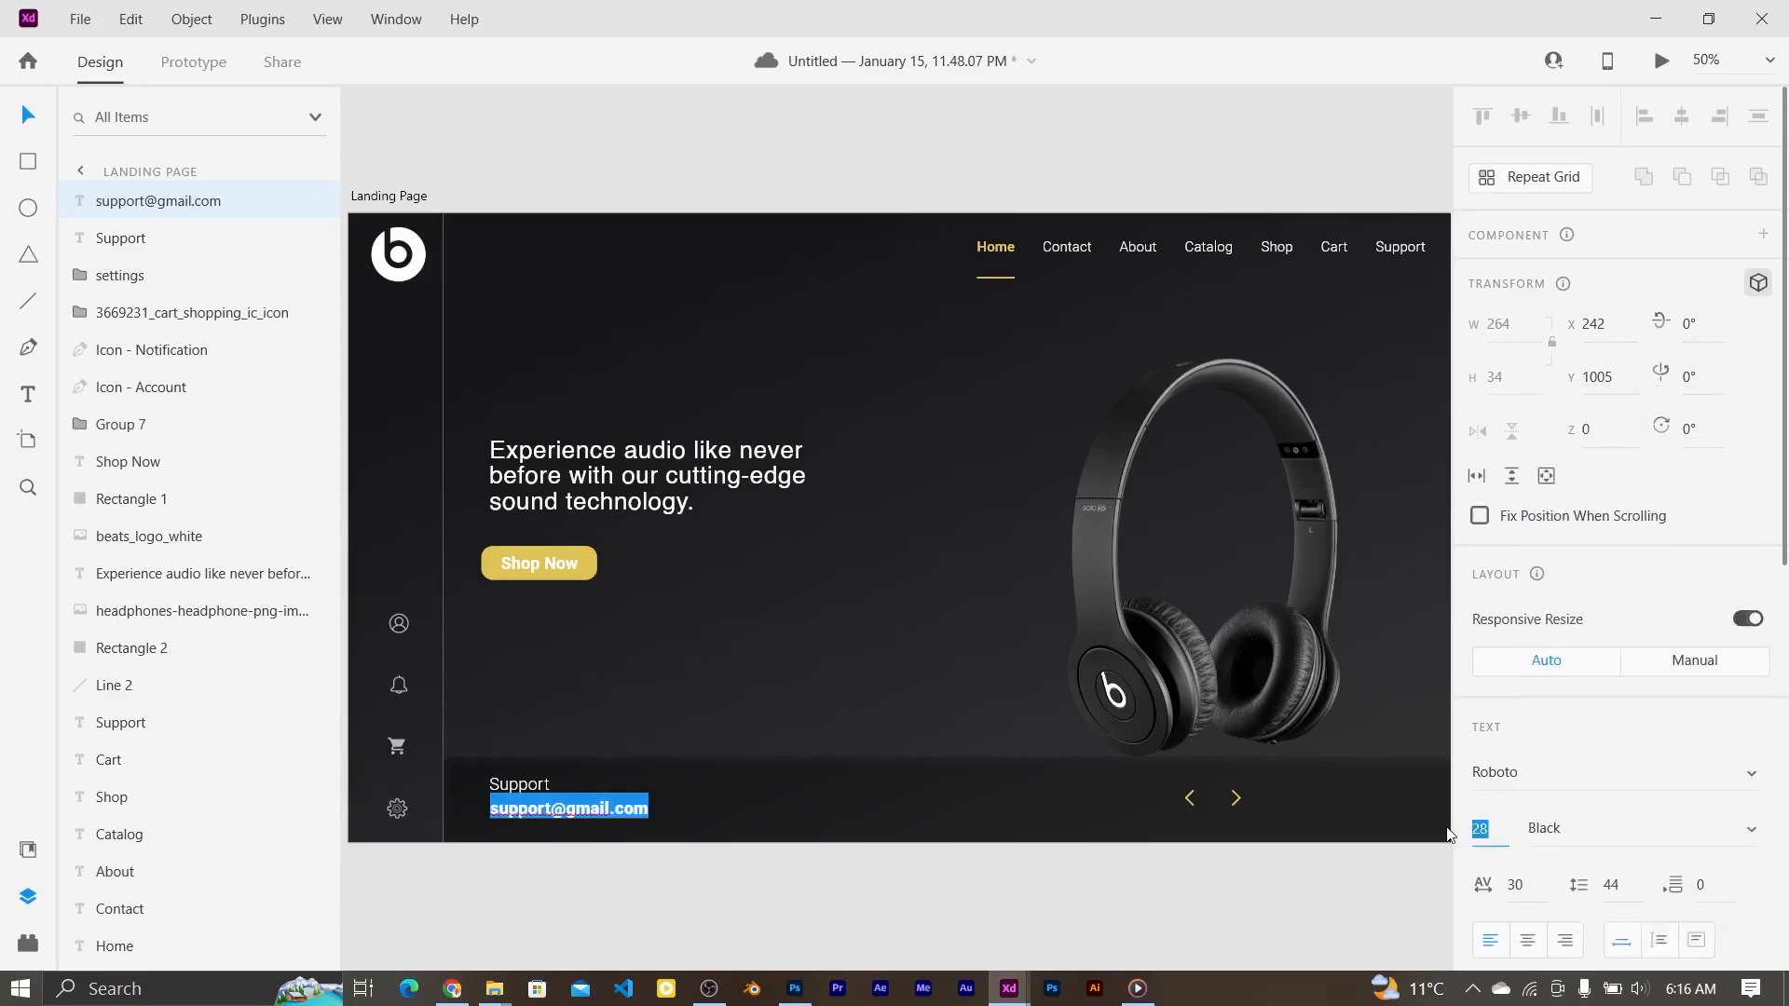
key("Return")
left_click(1511, 885)
type("42")
key("Return")
Step: Fine-tune the positions of the Support label, e-mail address and headphones image
left_click(22, 116)
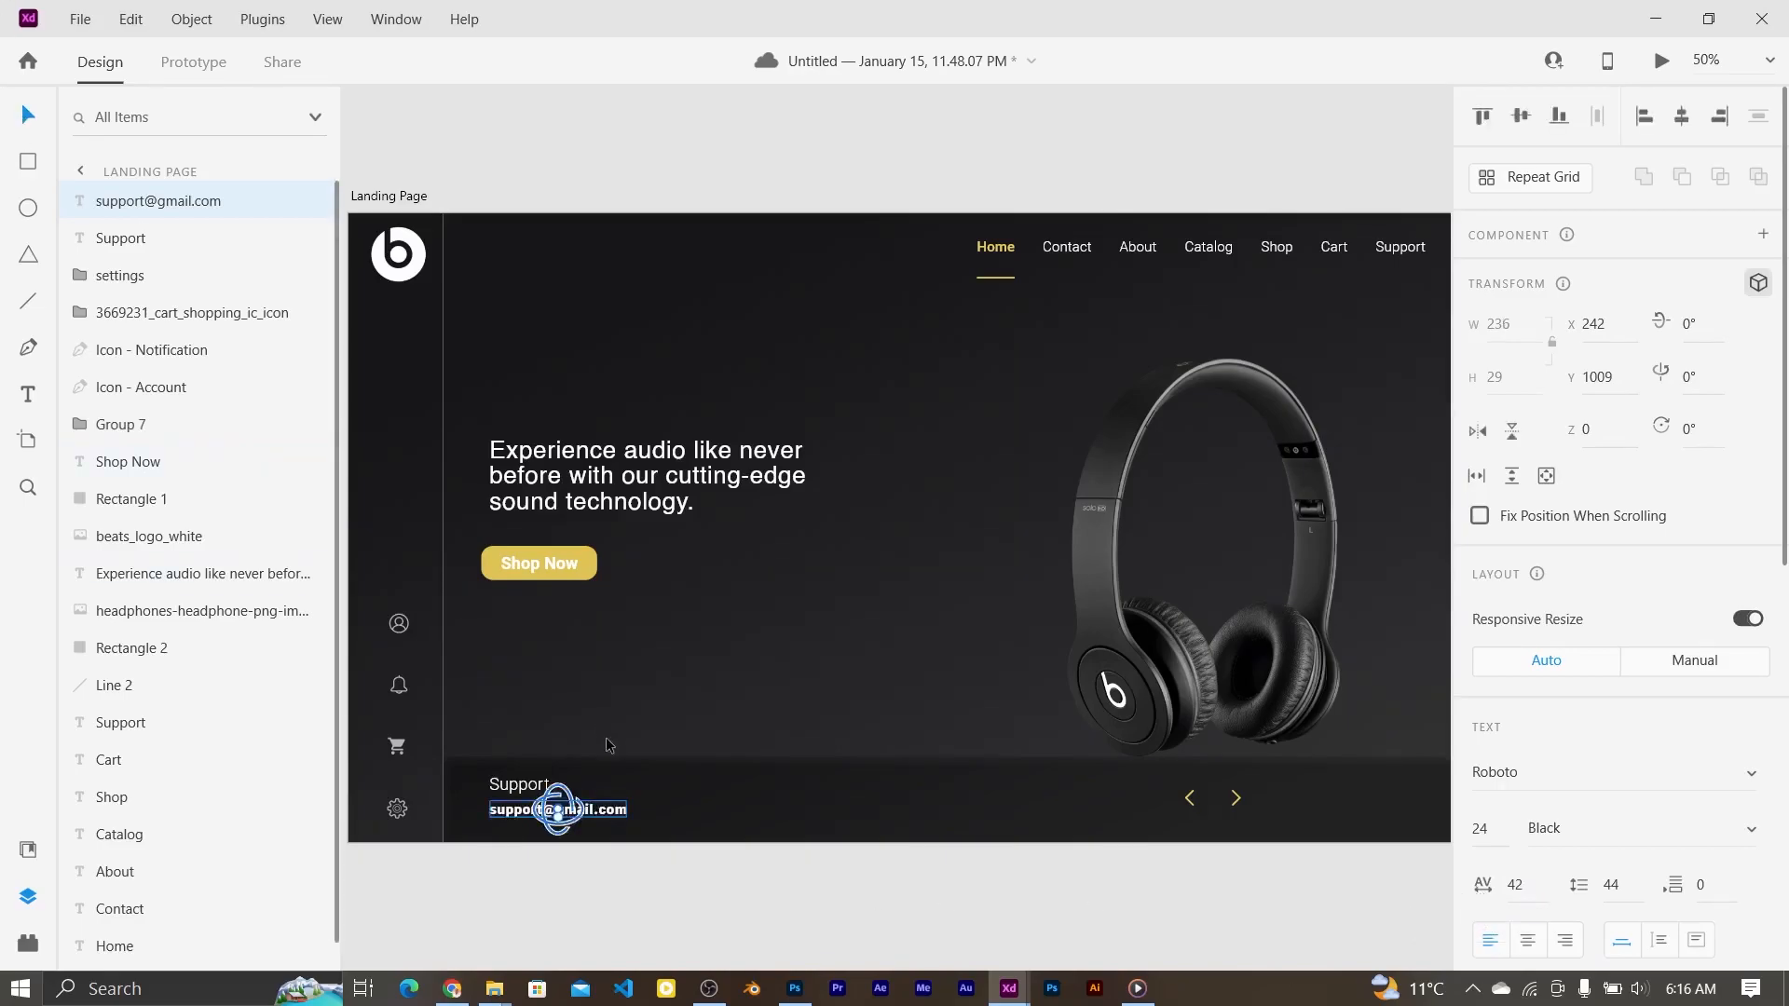
left_click(772, 640)
left_click_drag(558, 813, 557, 821)
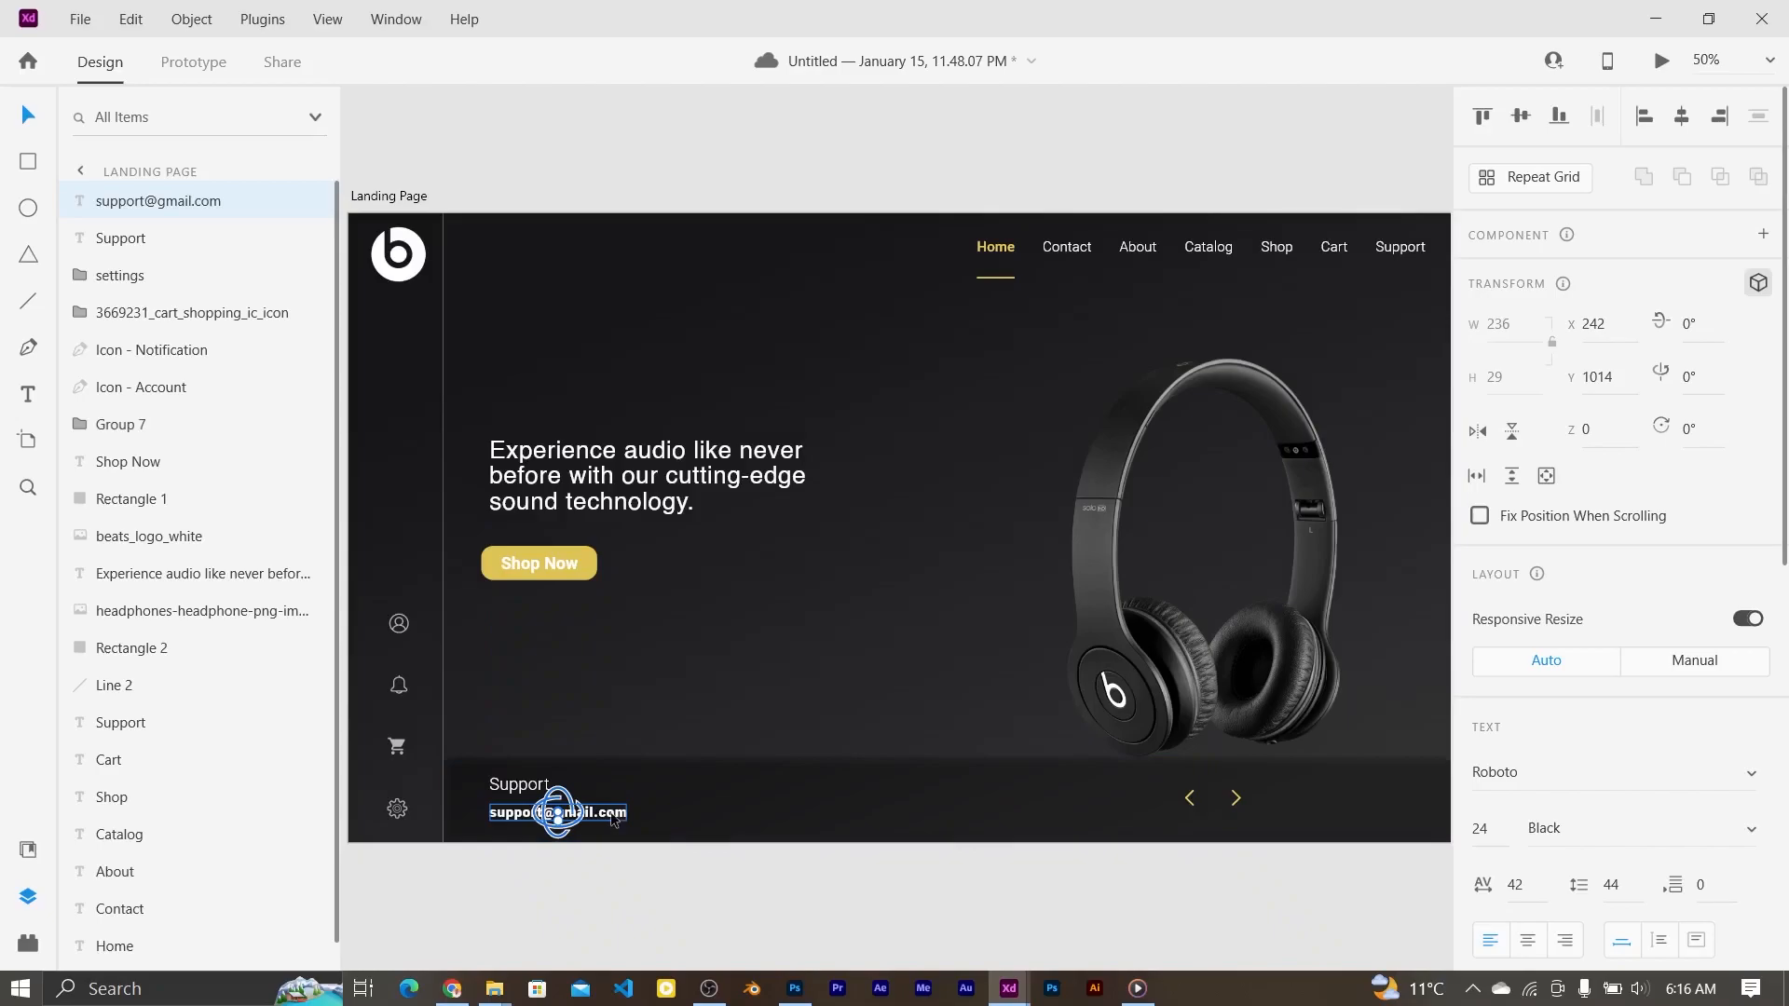
left_click(519, 783)
left_click_drag(501, 781, 501, 779)
key("ctrl+0")
left_click(779, 892)
left_click_drag(1110, 666, 1126, 652)
Step: Select 'sound technology.' in the headline and apply the yellow #E8CF62 swatch
left_click(922, 905)
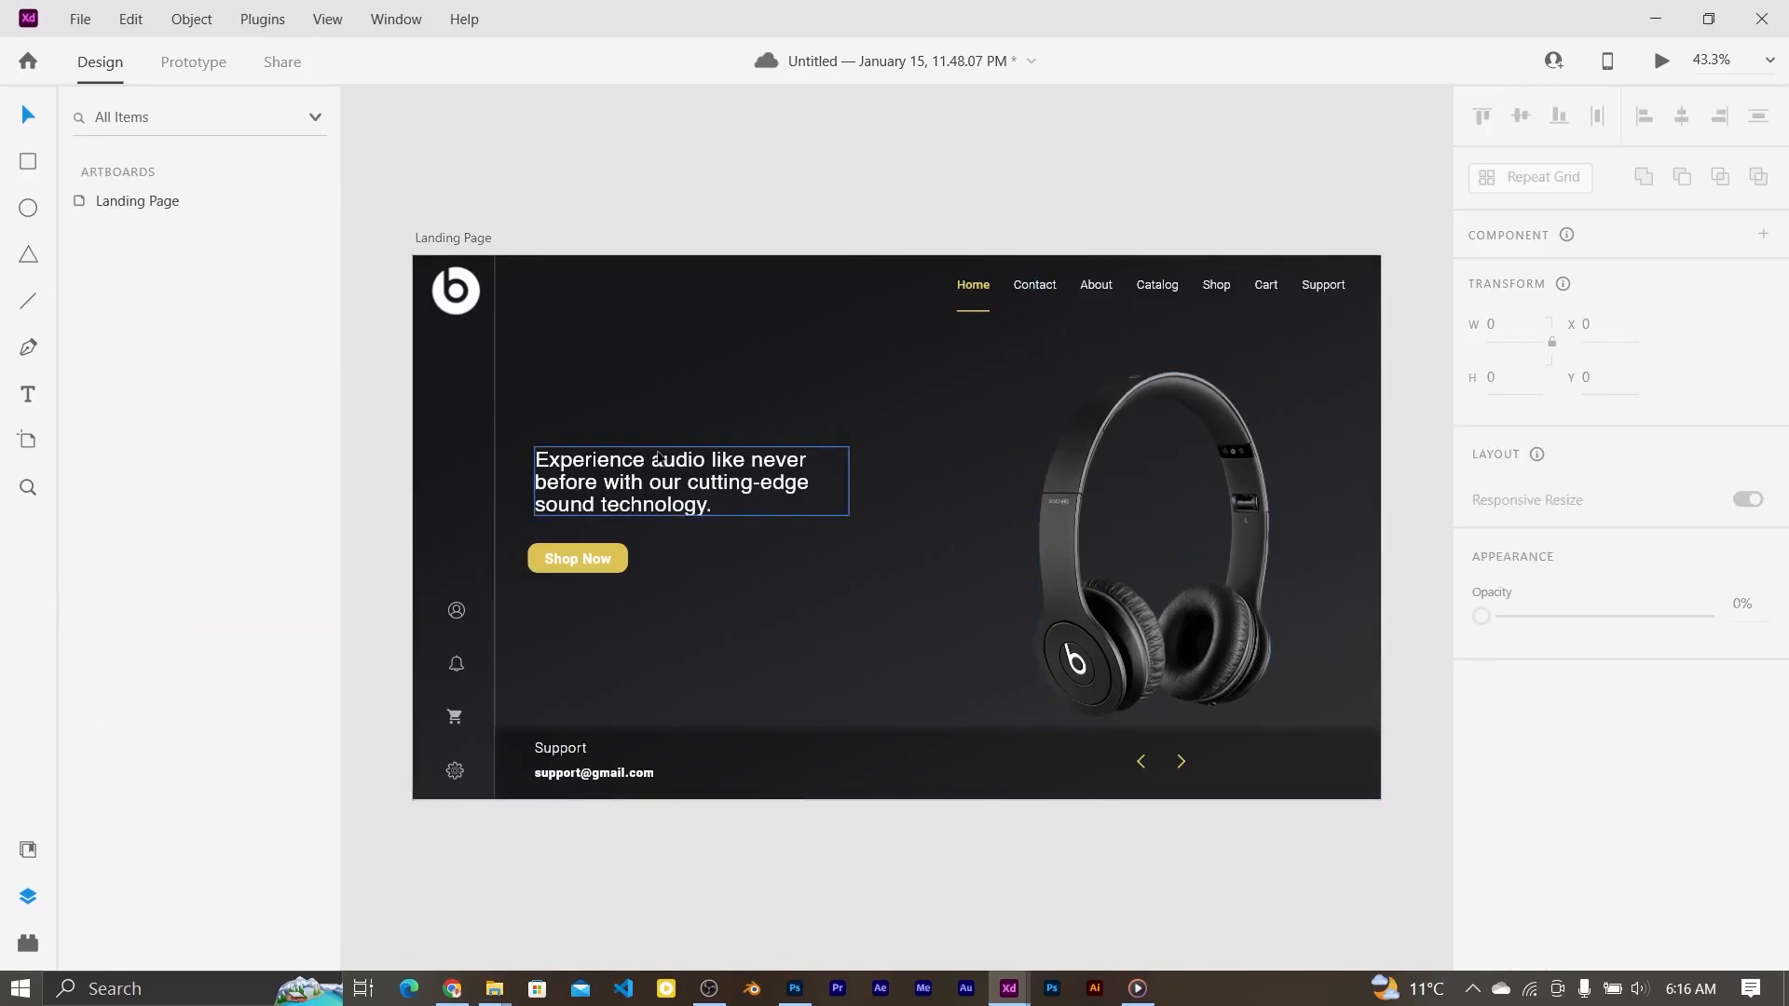
left_click(666, 465)
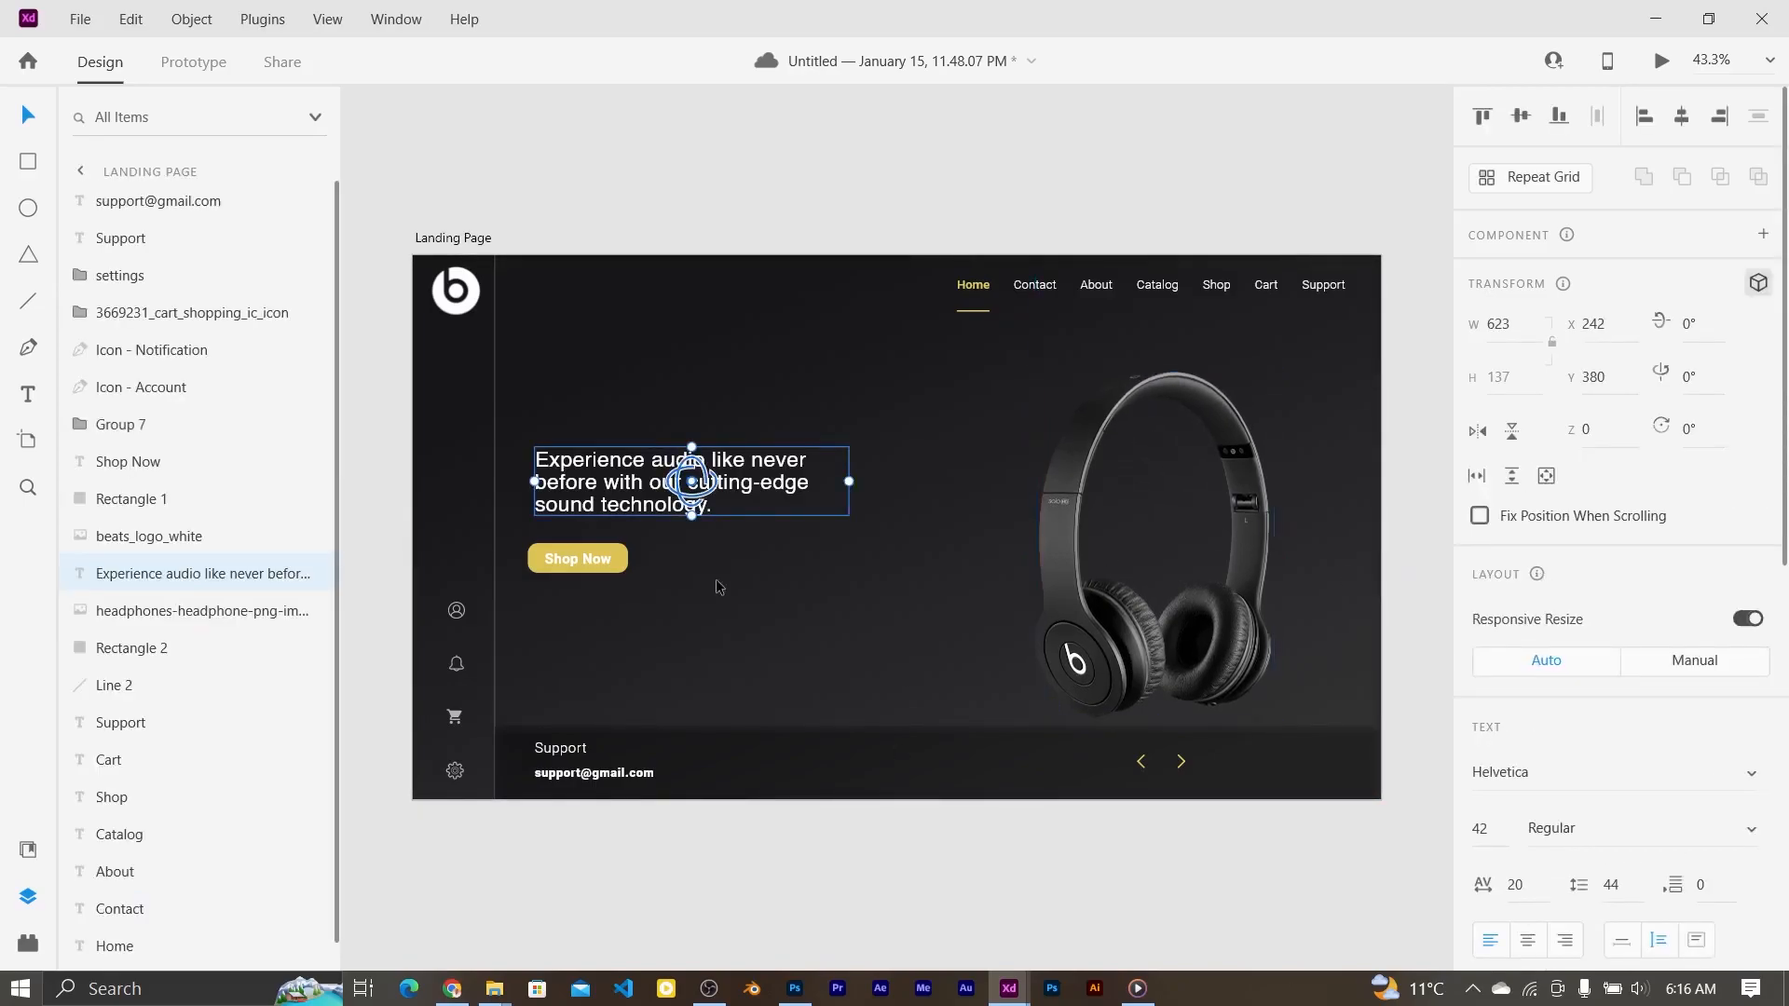
double_click(604, 510)
left_click_drag(541, 504, 709, 513)
key("shift+Right")
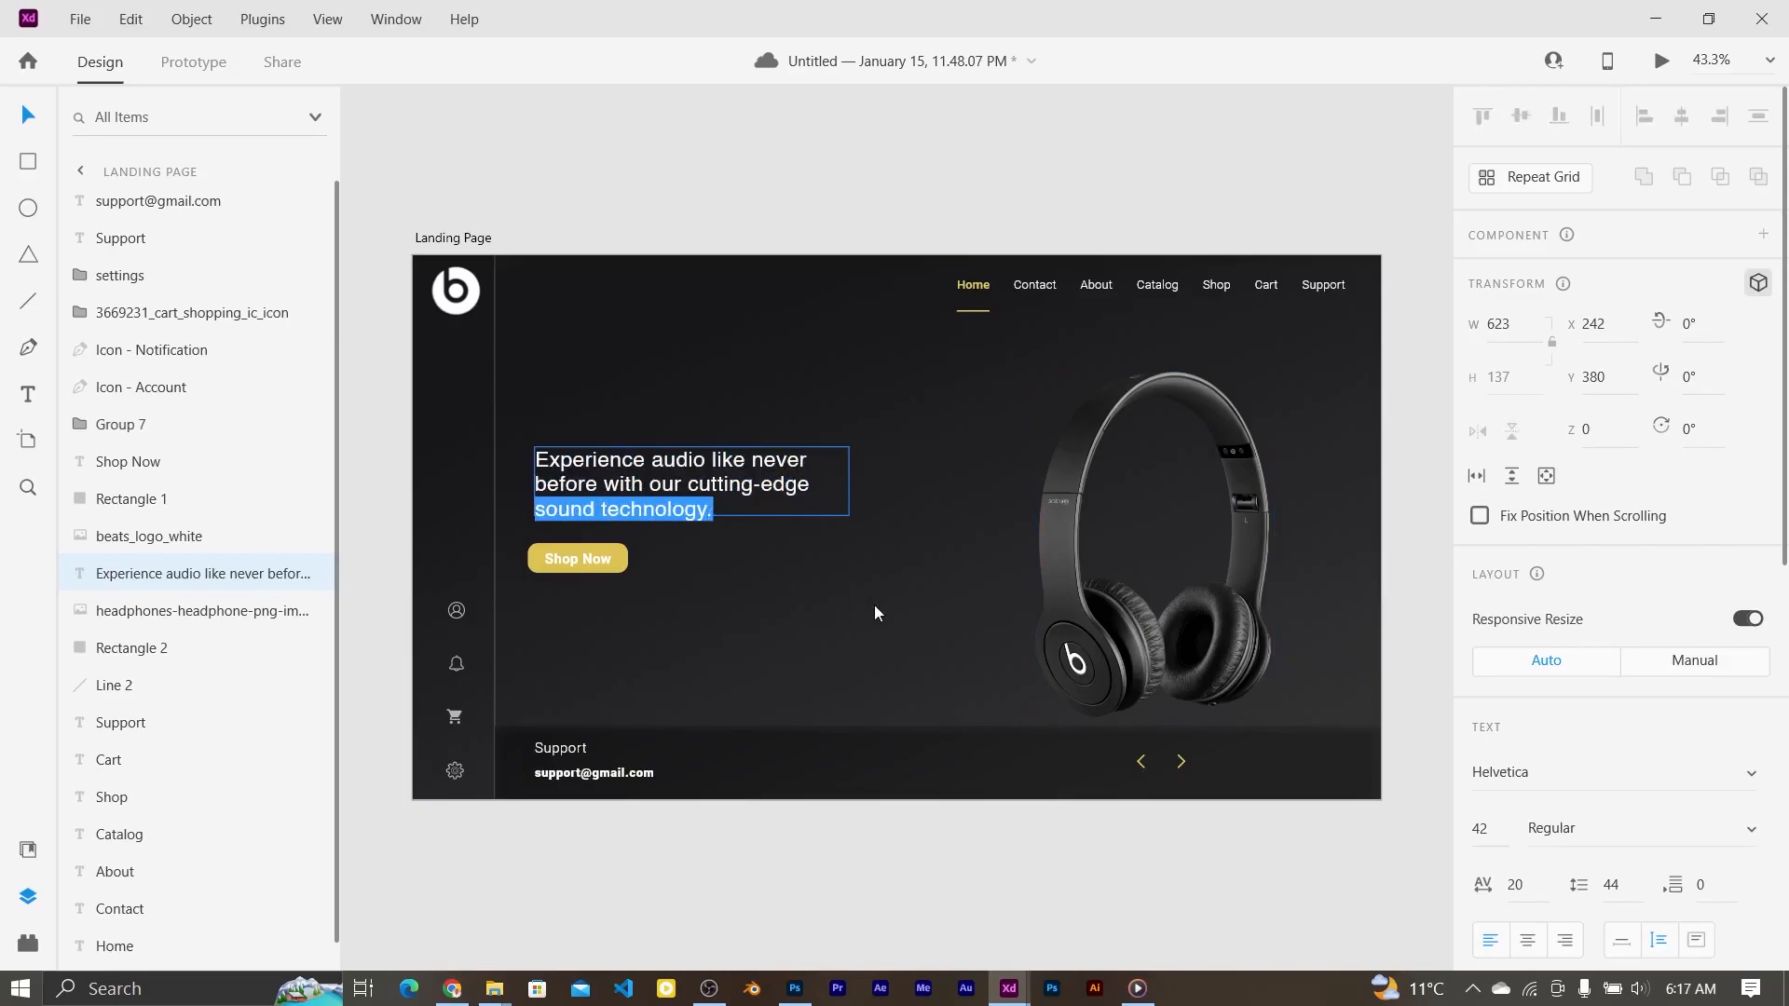
scroll(1744, 845, "down", 8)
left_click(1528, 572)
left_click(1317, 711)
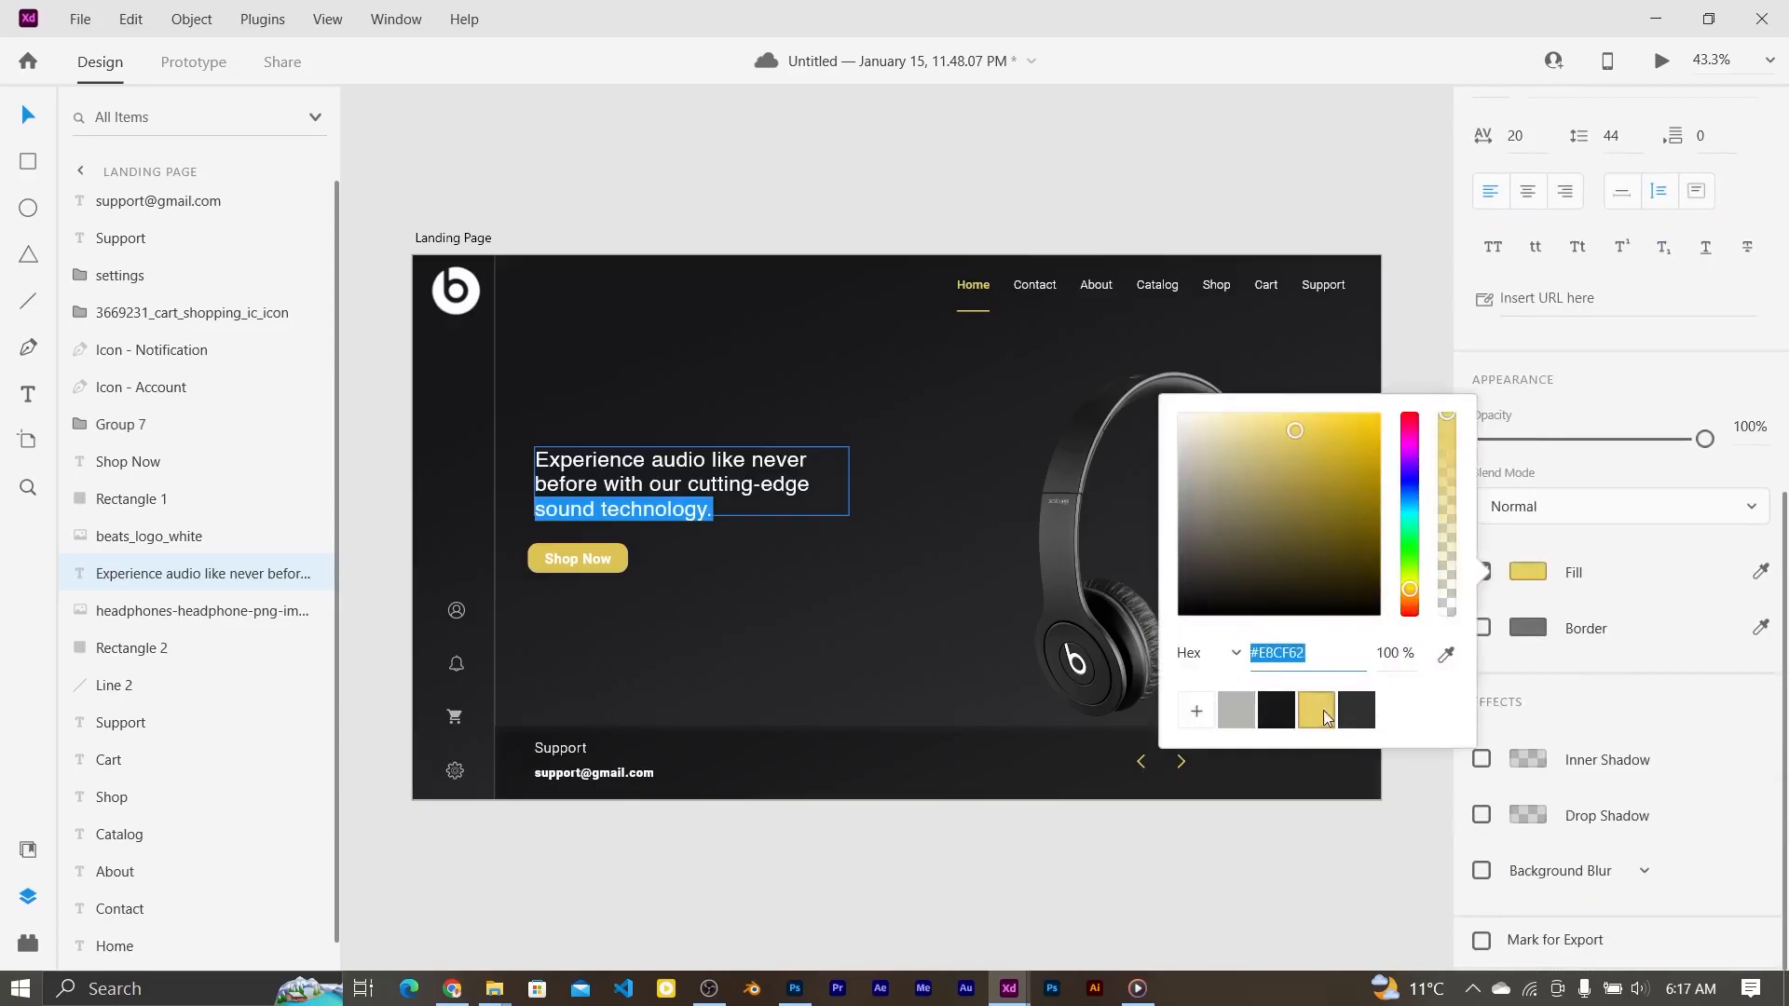
key("Escape")
left_click(641, 541)
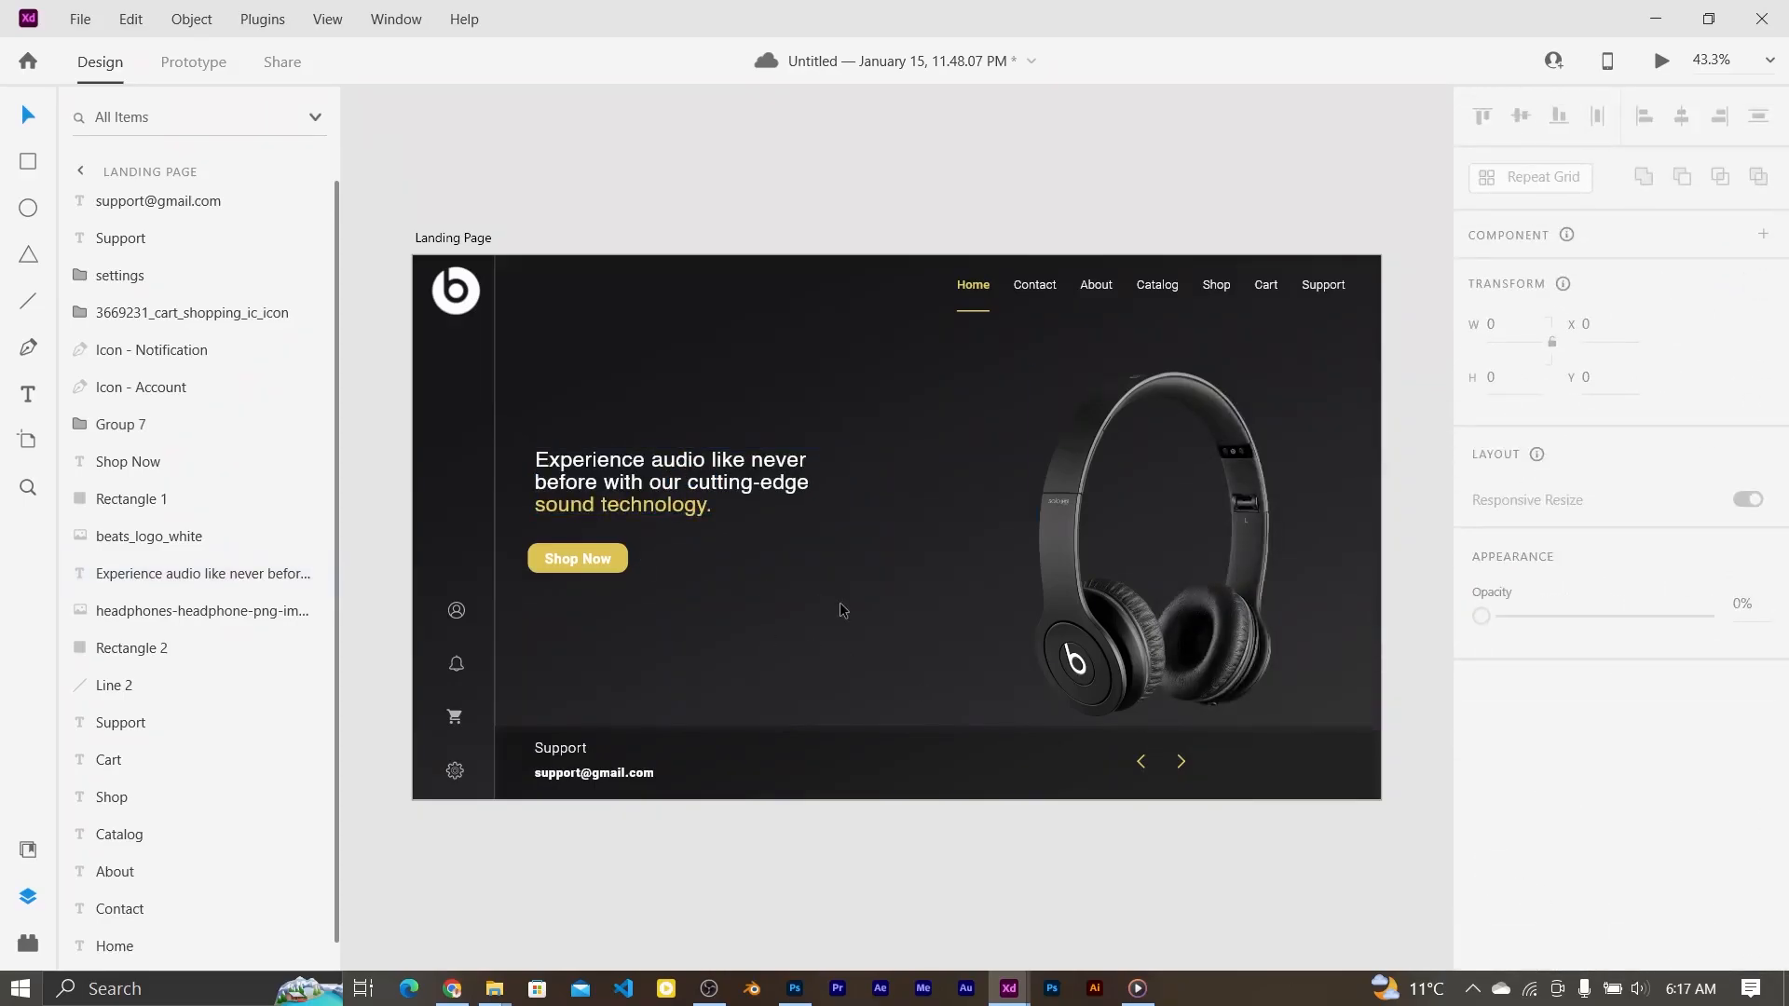
Step: Draw a 45×45 circle over the left footer arrow and remove its fill
key("e")
scroll(1098, 671, "up", 5)
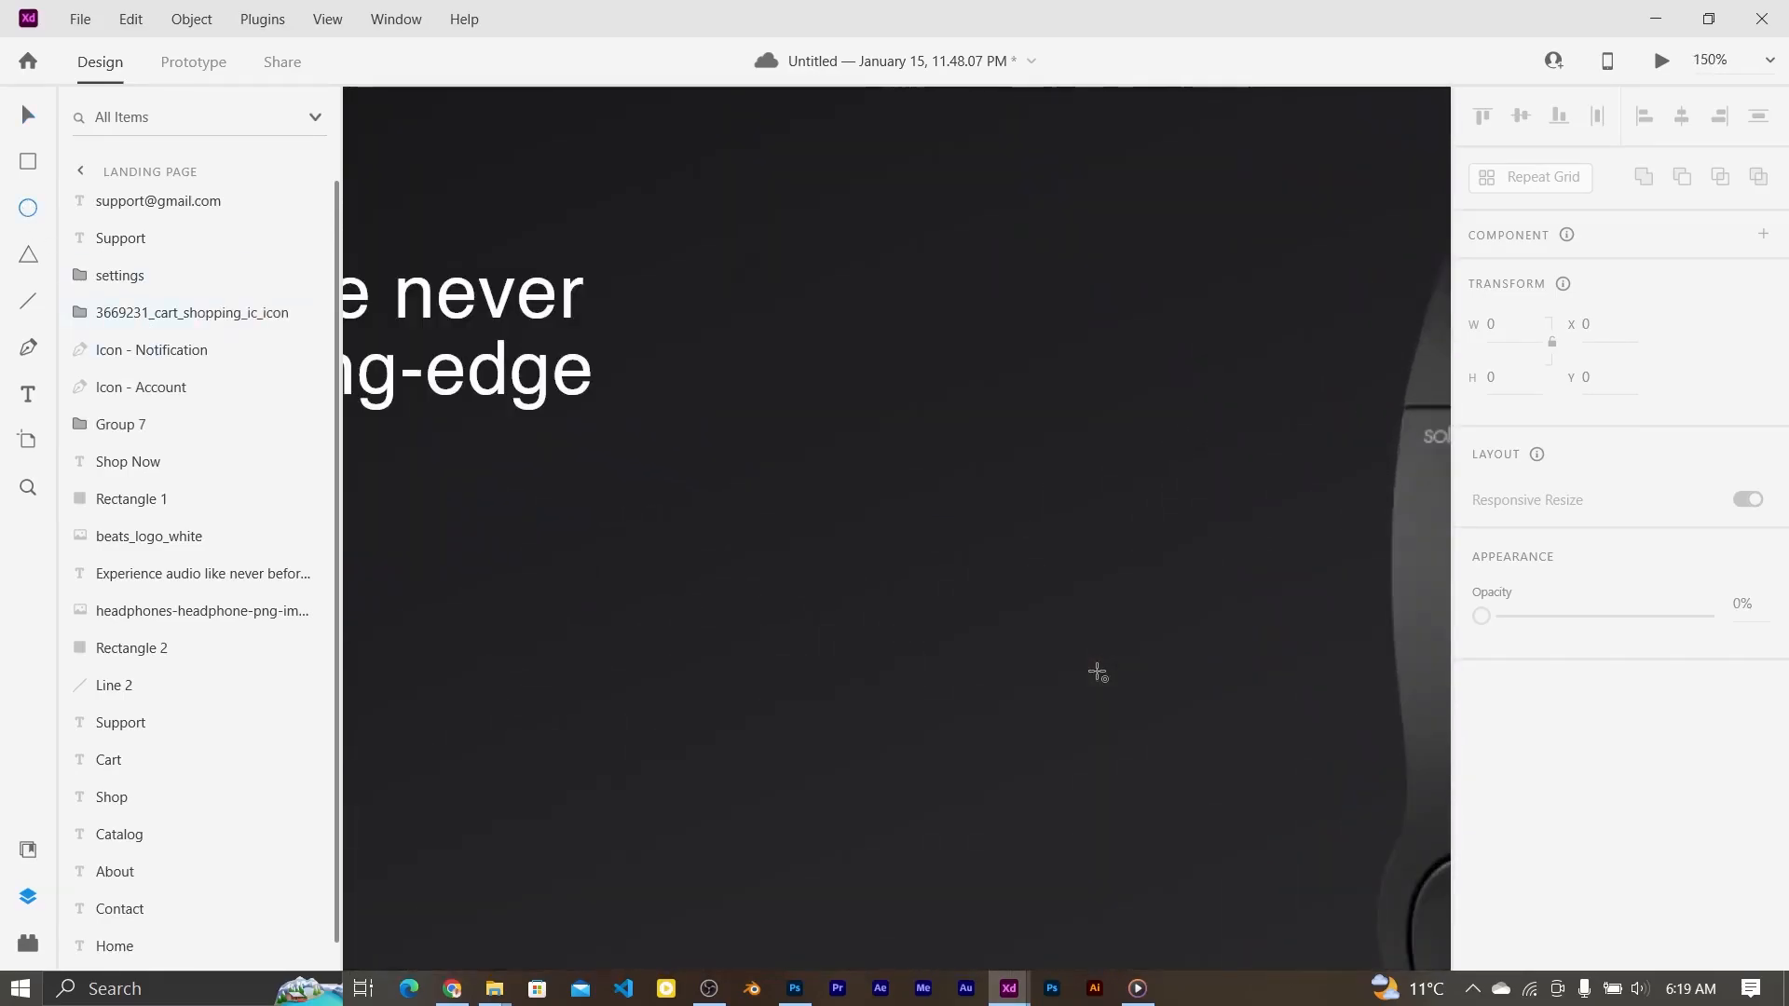
mouse_move(1263, 450)
left_mouse_down()
mouse_move(1342, 528)
mouse_move(1305, 493)
mouse_move(1327, 512)
left_mouse_up()
left_click(22, 121)
left_click(1482, 918)
left_click(1345, 526)
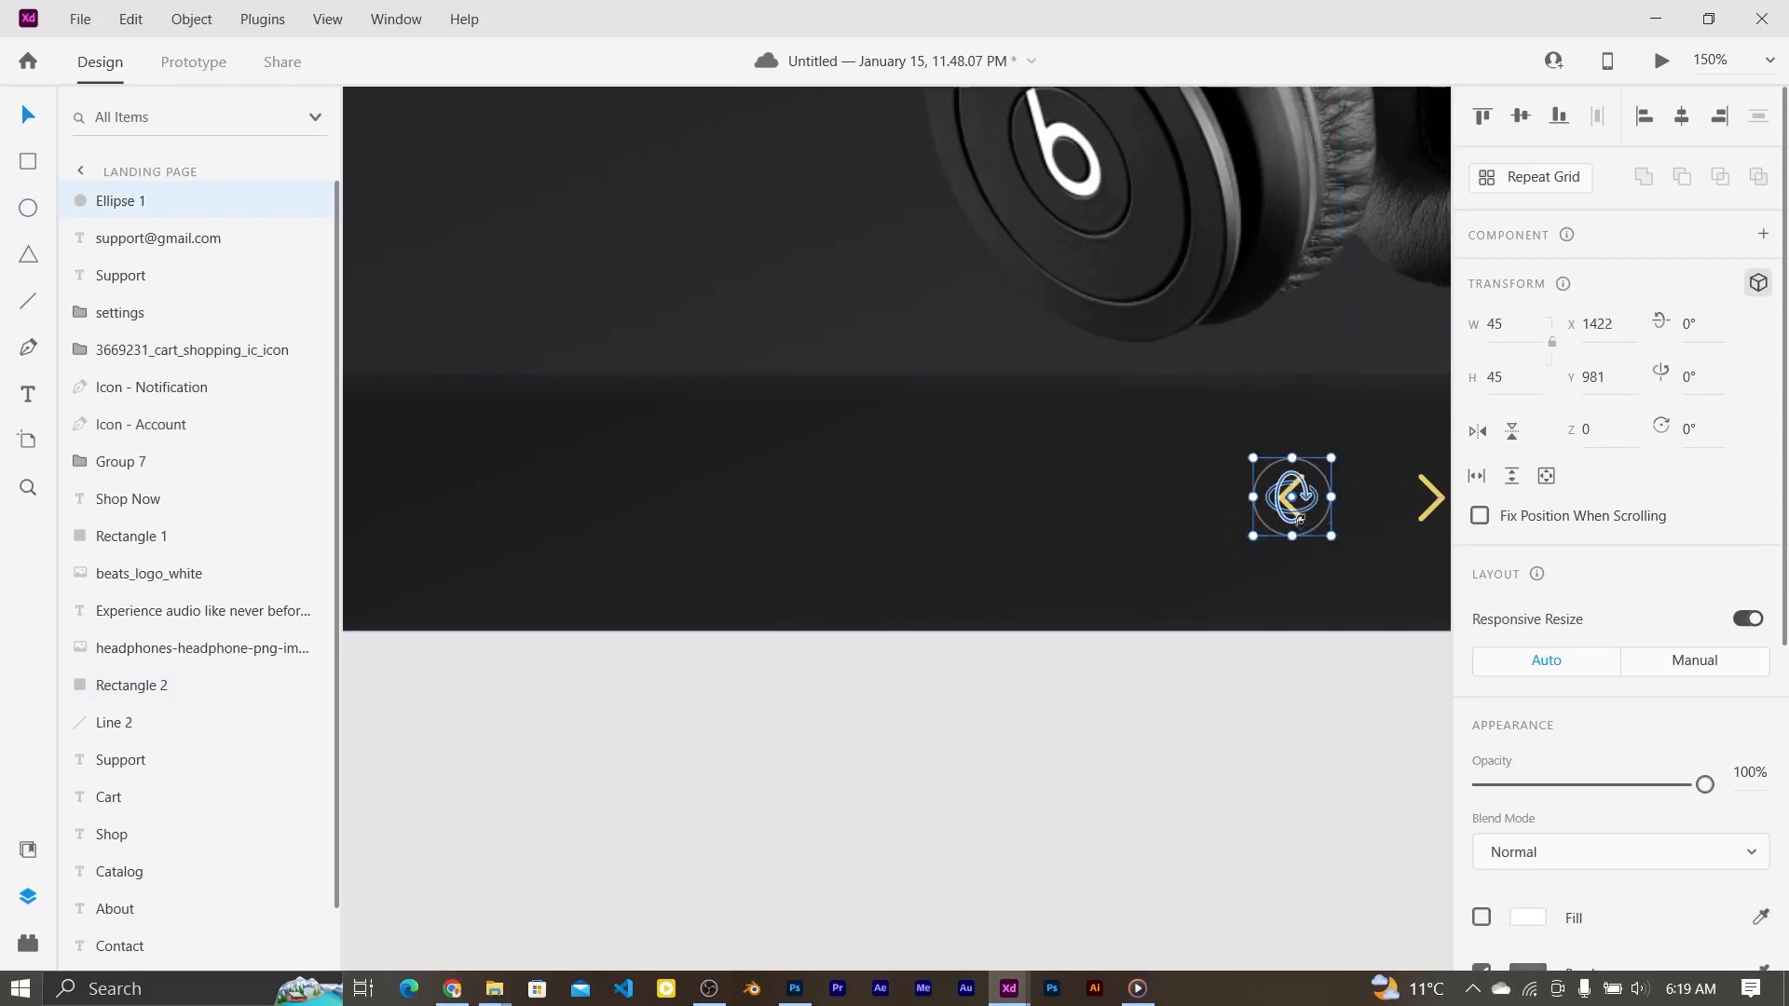
Step: Centre the outlined circle precisely on the left yellow arrow
left_click(1292, 515)
left_click(1286, 510)
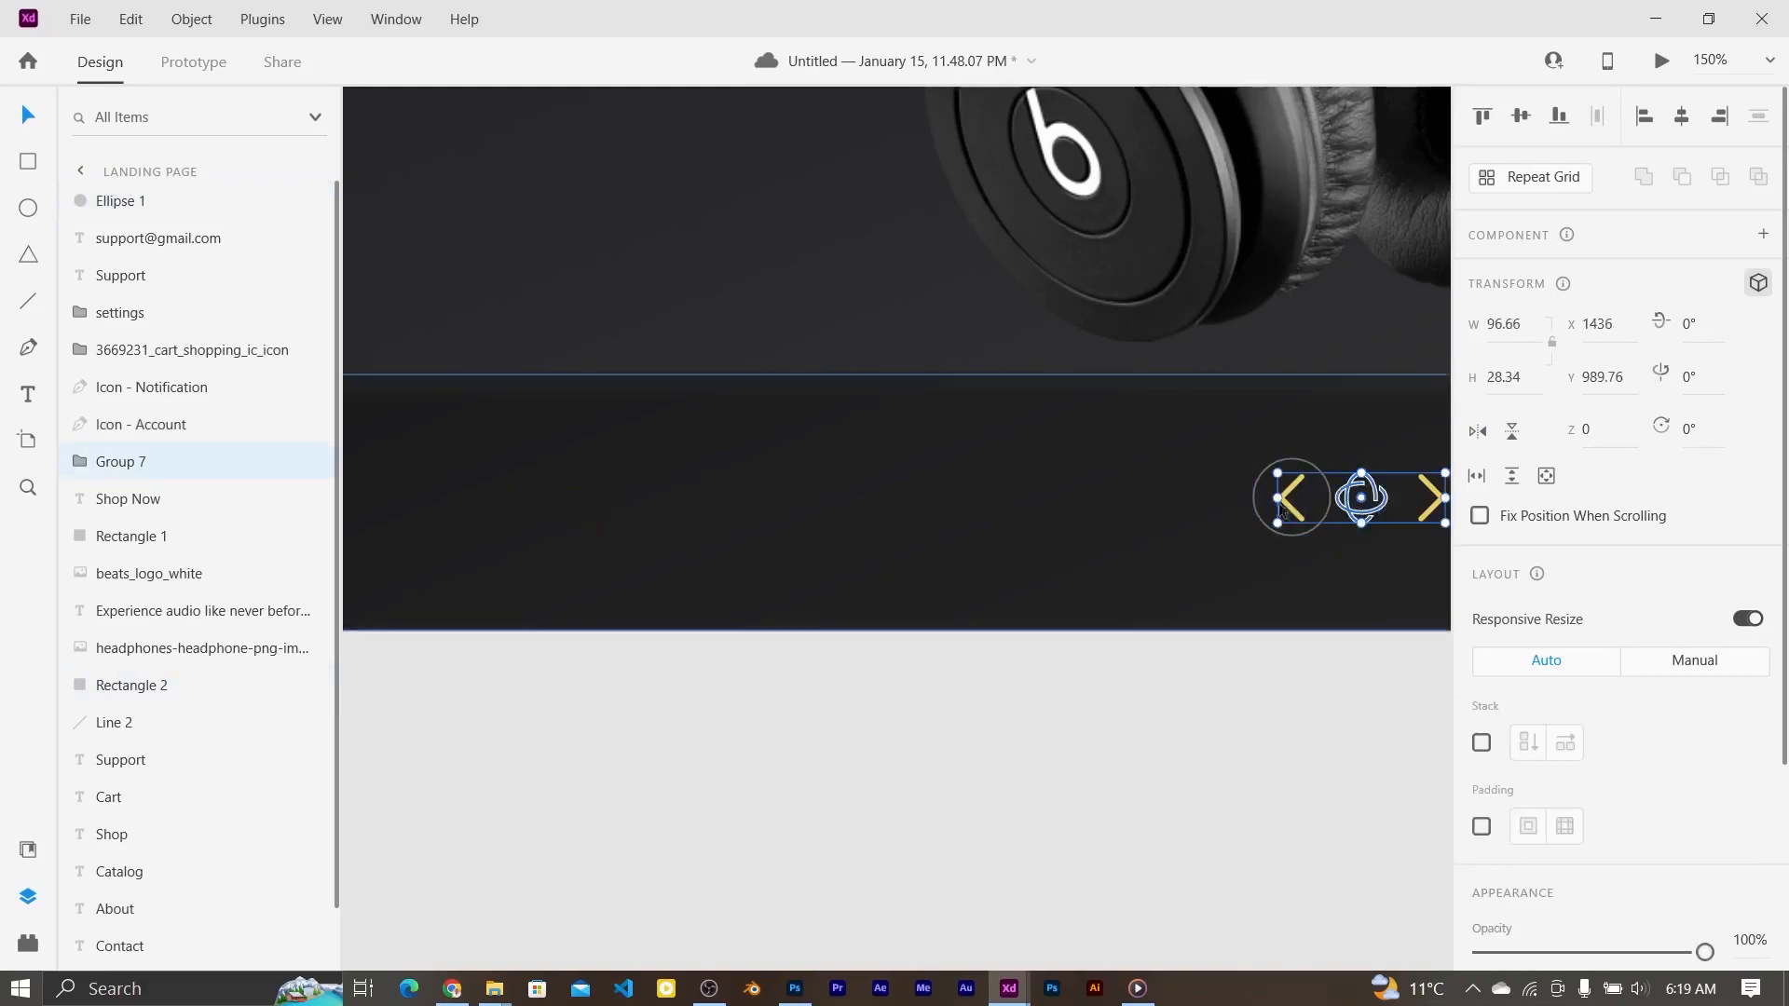
double_click(1292, 510)
left_click(1306, 484)
left_click(1288, 498)
double_click(1287, 494)
left_click(1329, 495, "shift")
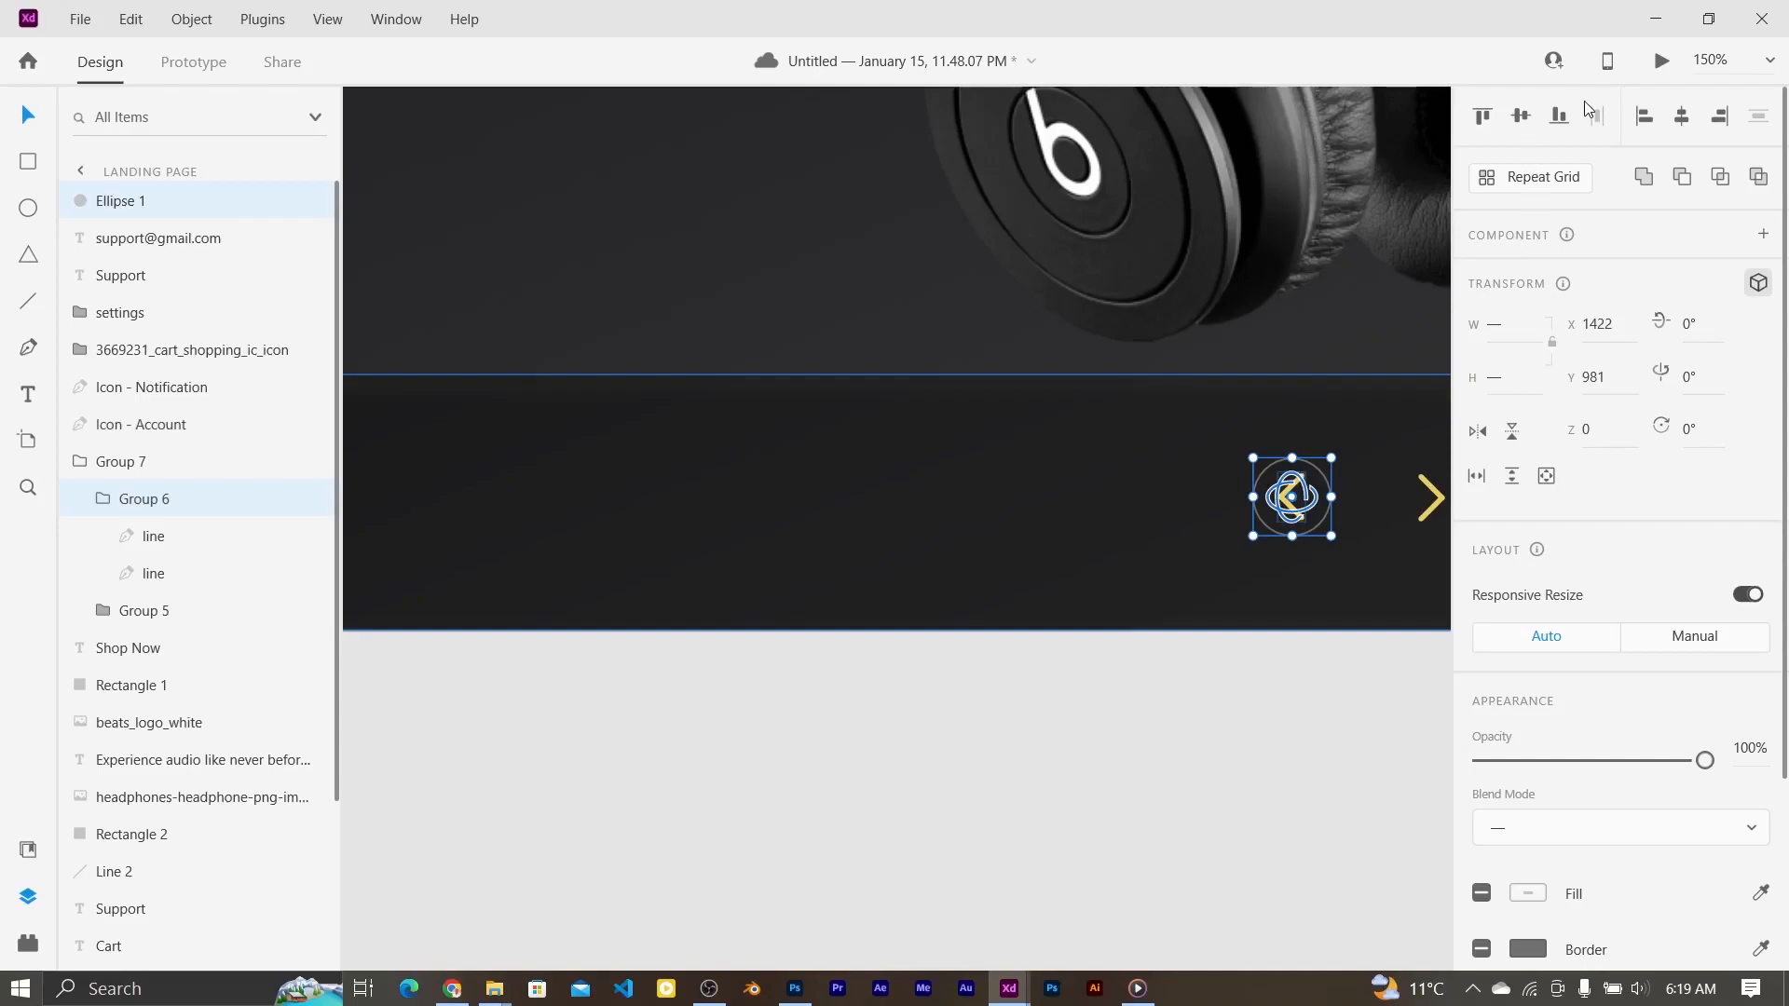
left_click(1289, 597)
scroll(1289, 596, "right", 2)
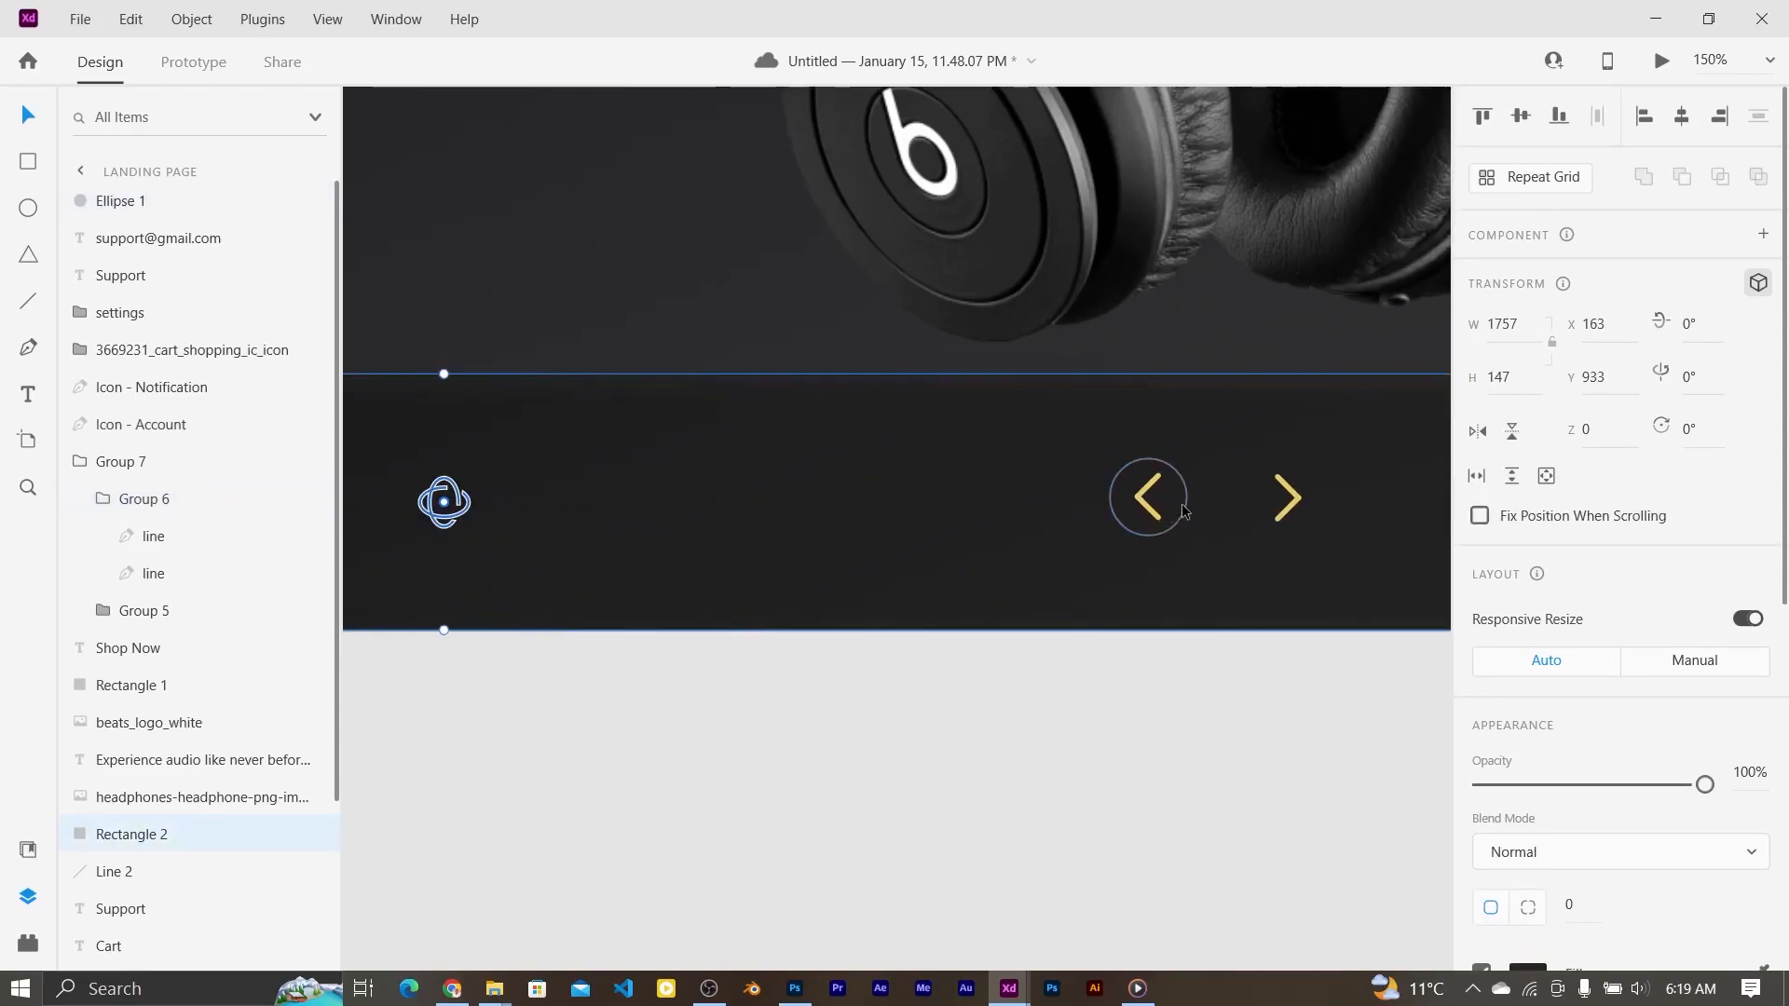
left_click(1186, 504)
left_click_drag(1188, 506, 1319, 484)
Step: Copy the circle onto the right arrow and make both circle borders white
left_click(1199, 520)
left_click(1407, 558)
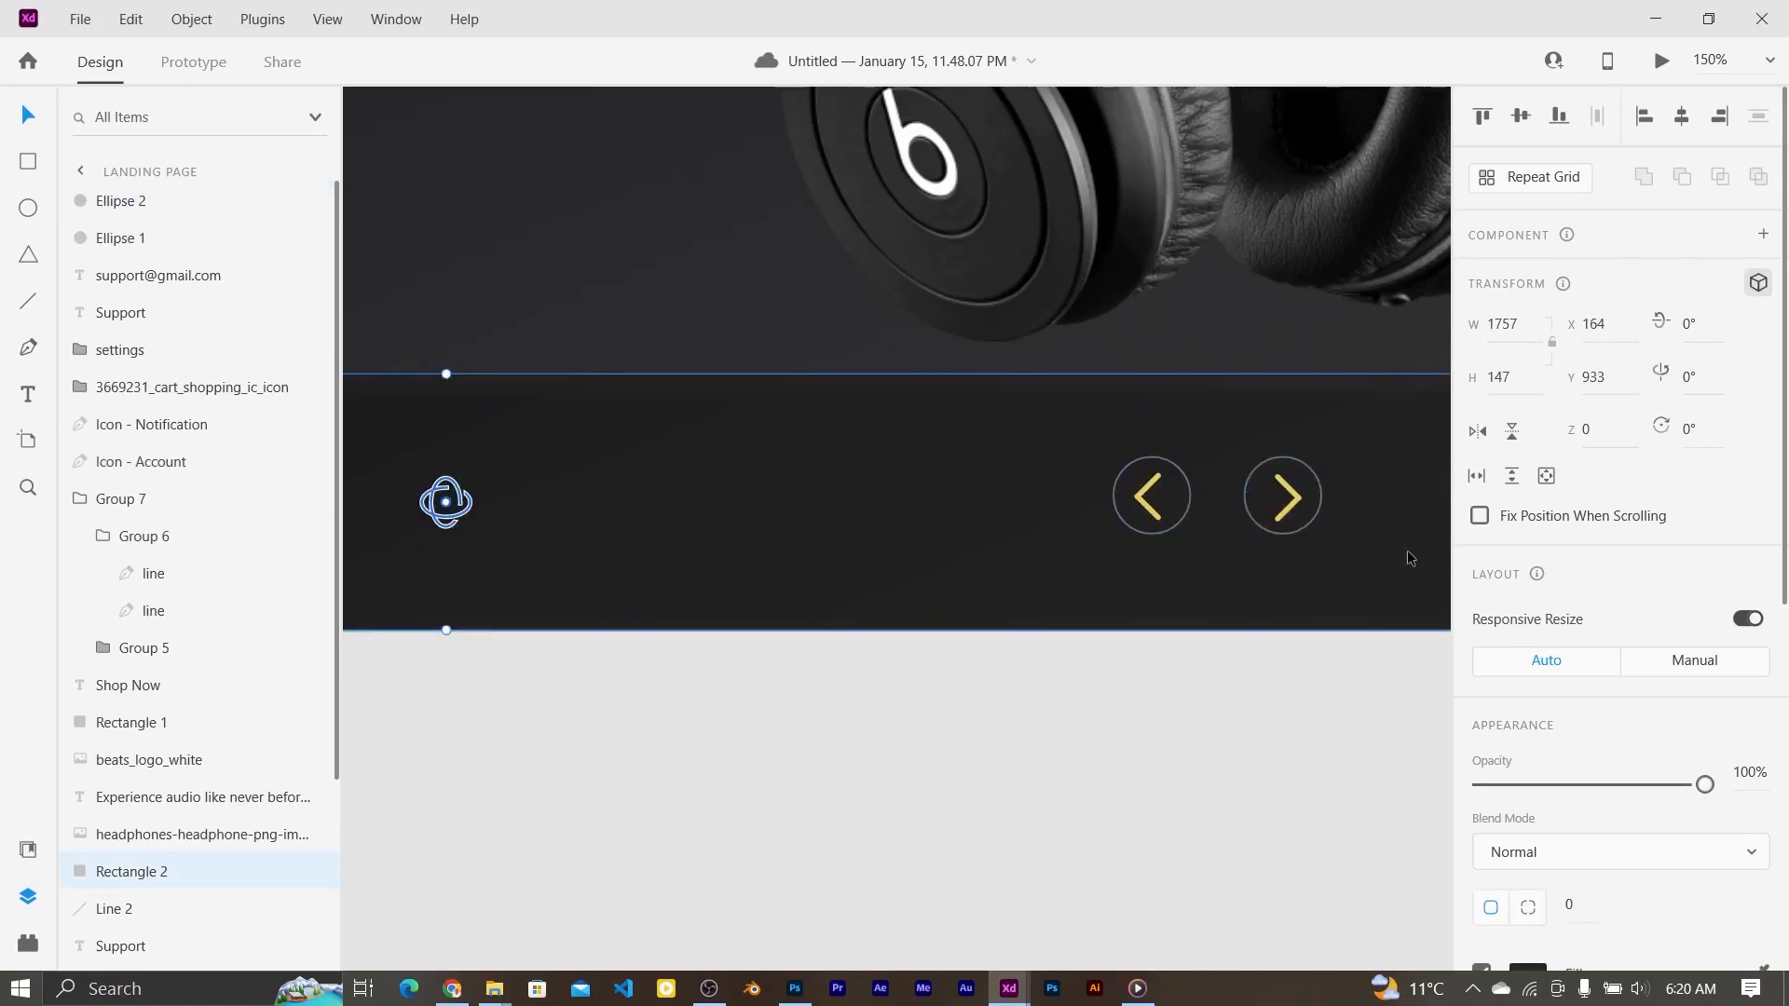
left_click(1282, 494)
left_click(1152, 495, "shift")
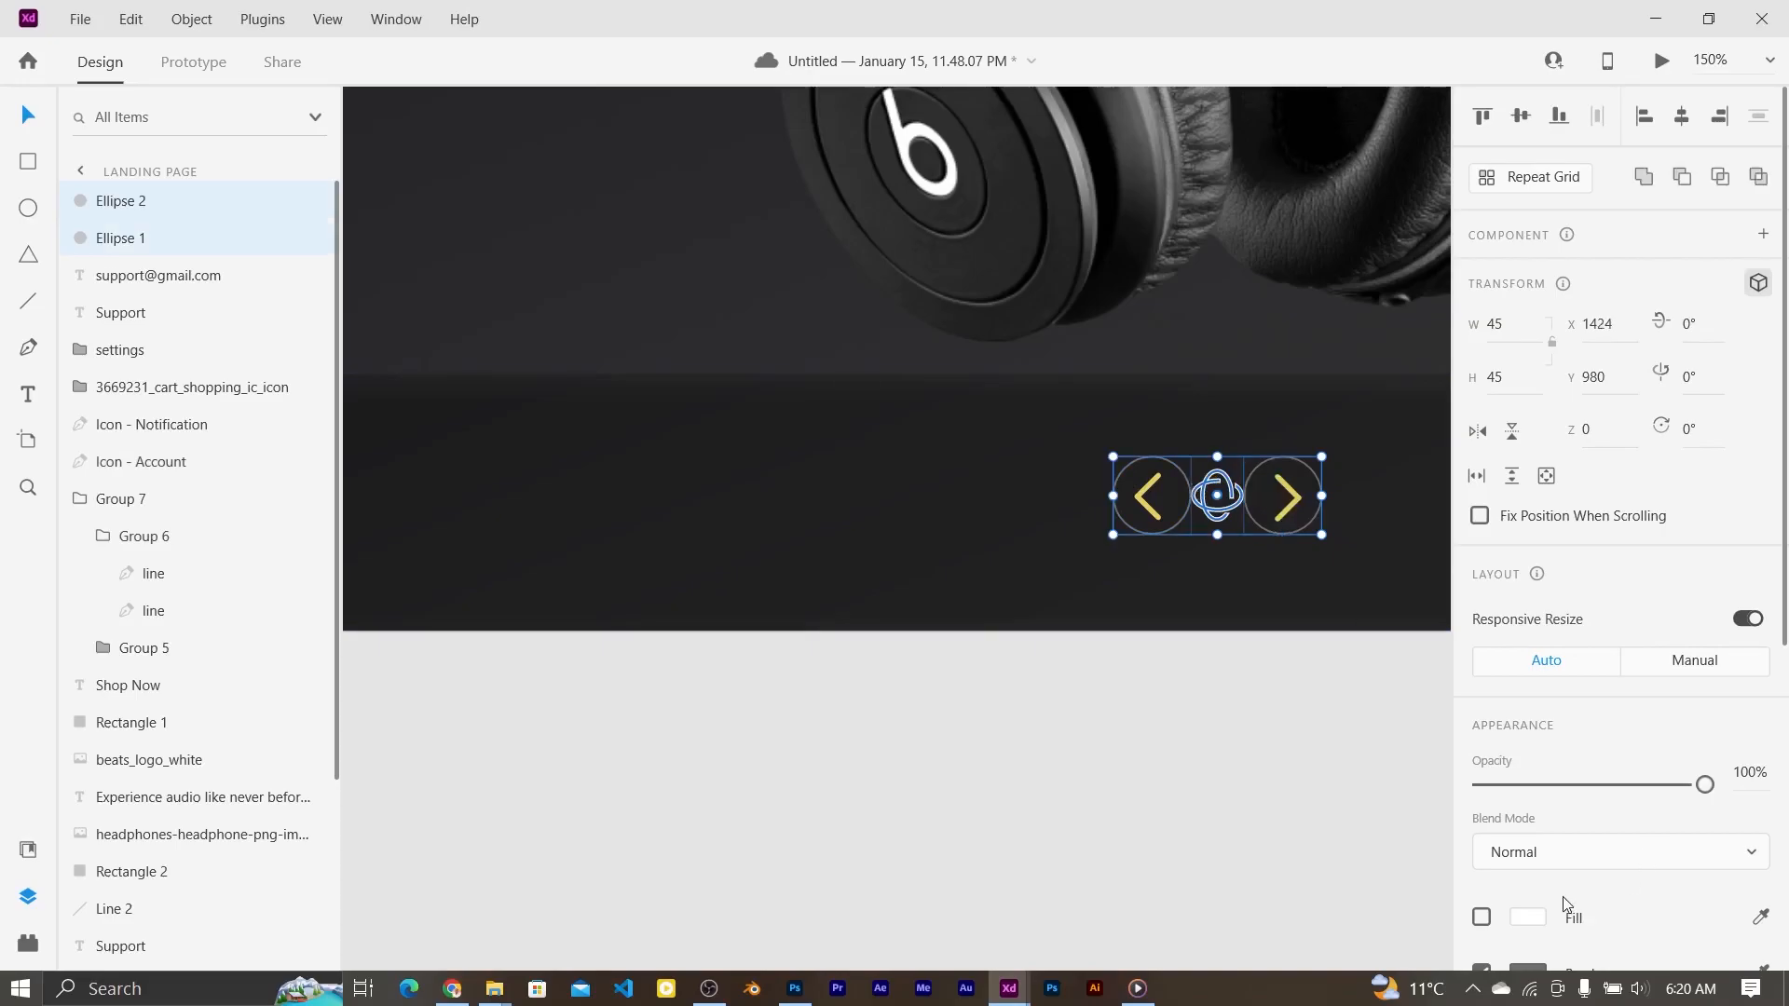
scroll(1622, 559, "down", 2)
left_click(1528, 825)
left_click_drag(1185, 719, 1122, 574)
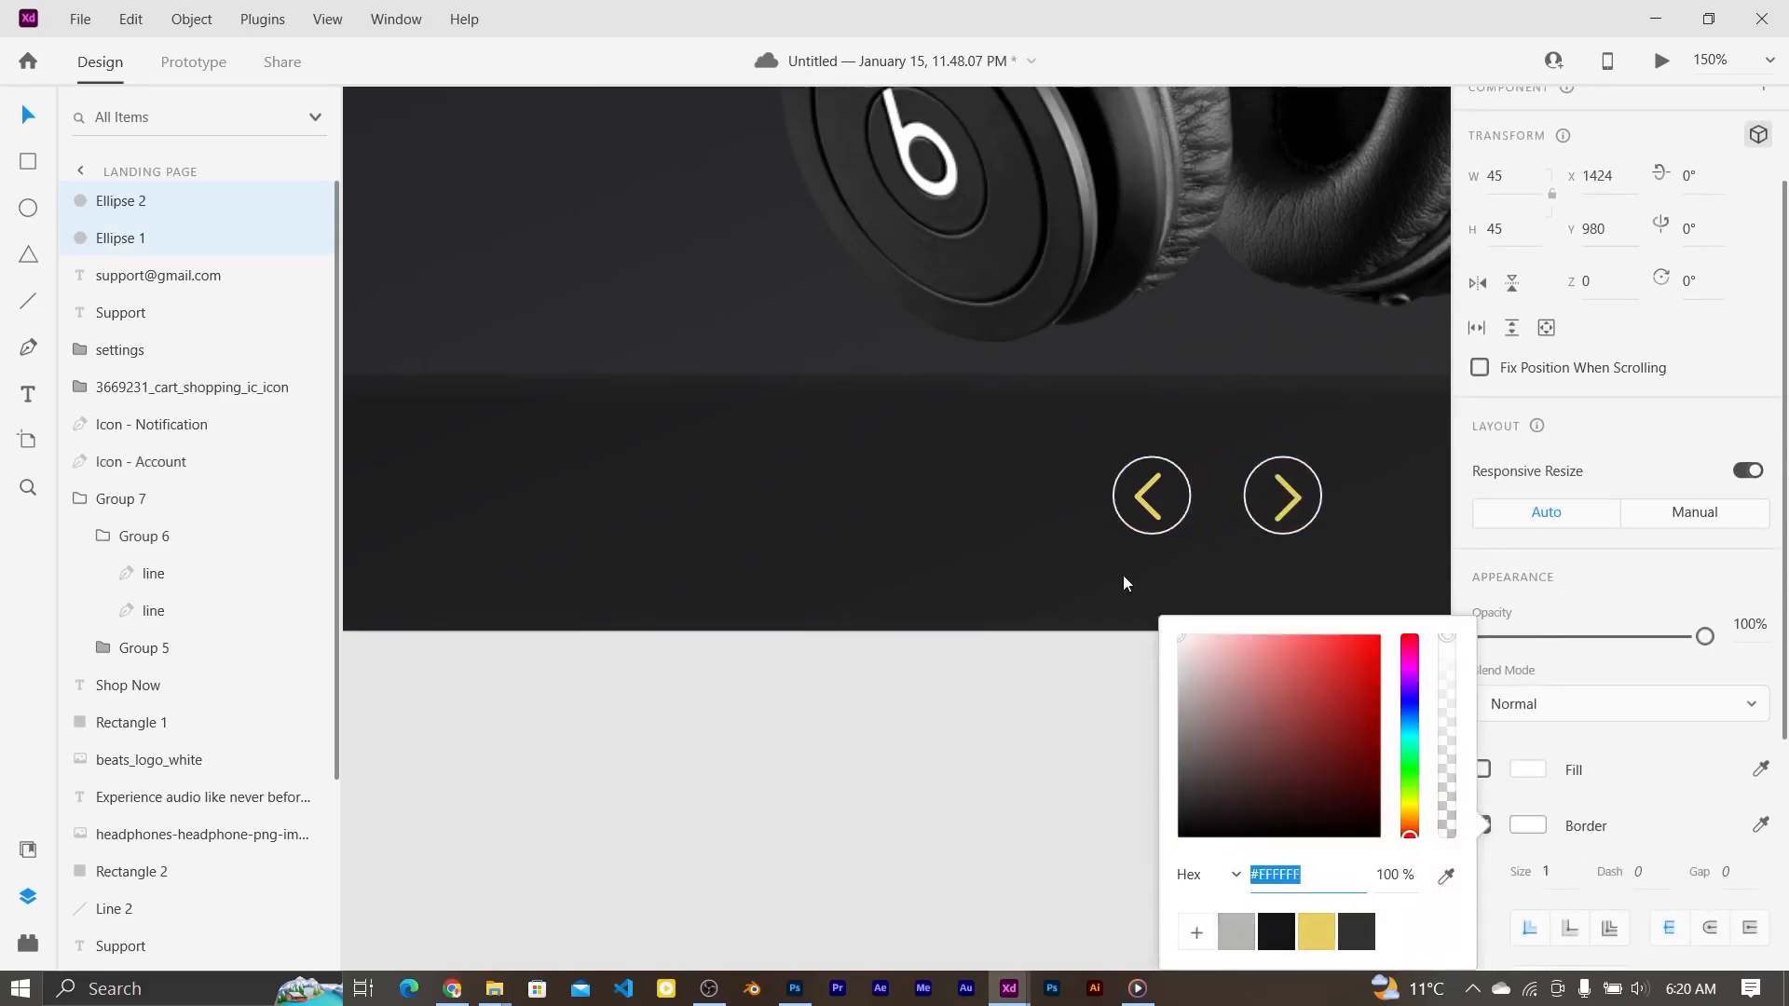
key("ctrl+0")
left_click(874, 598)
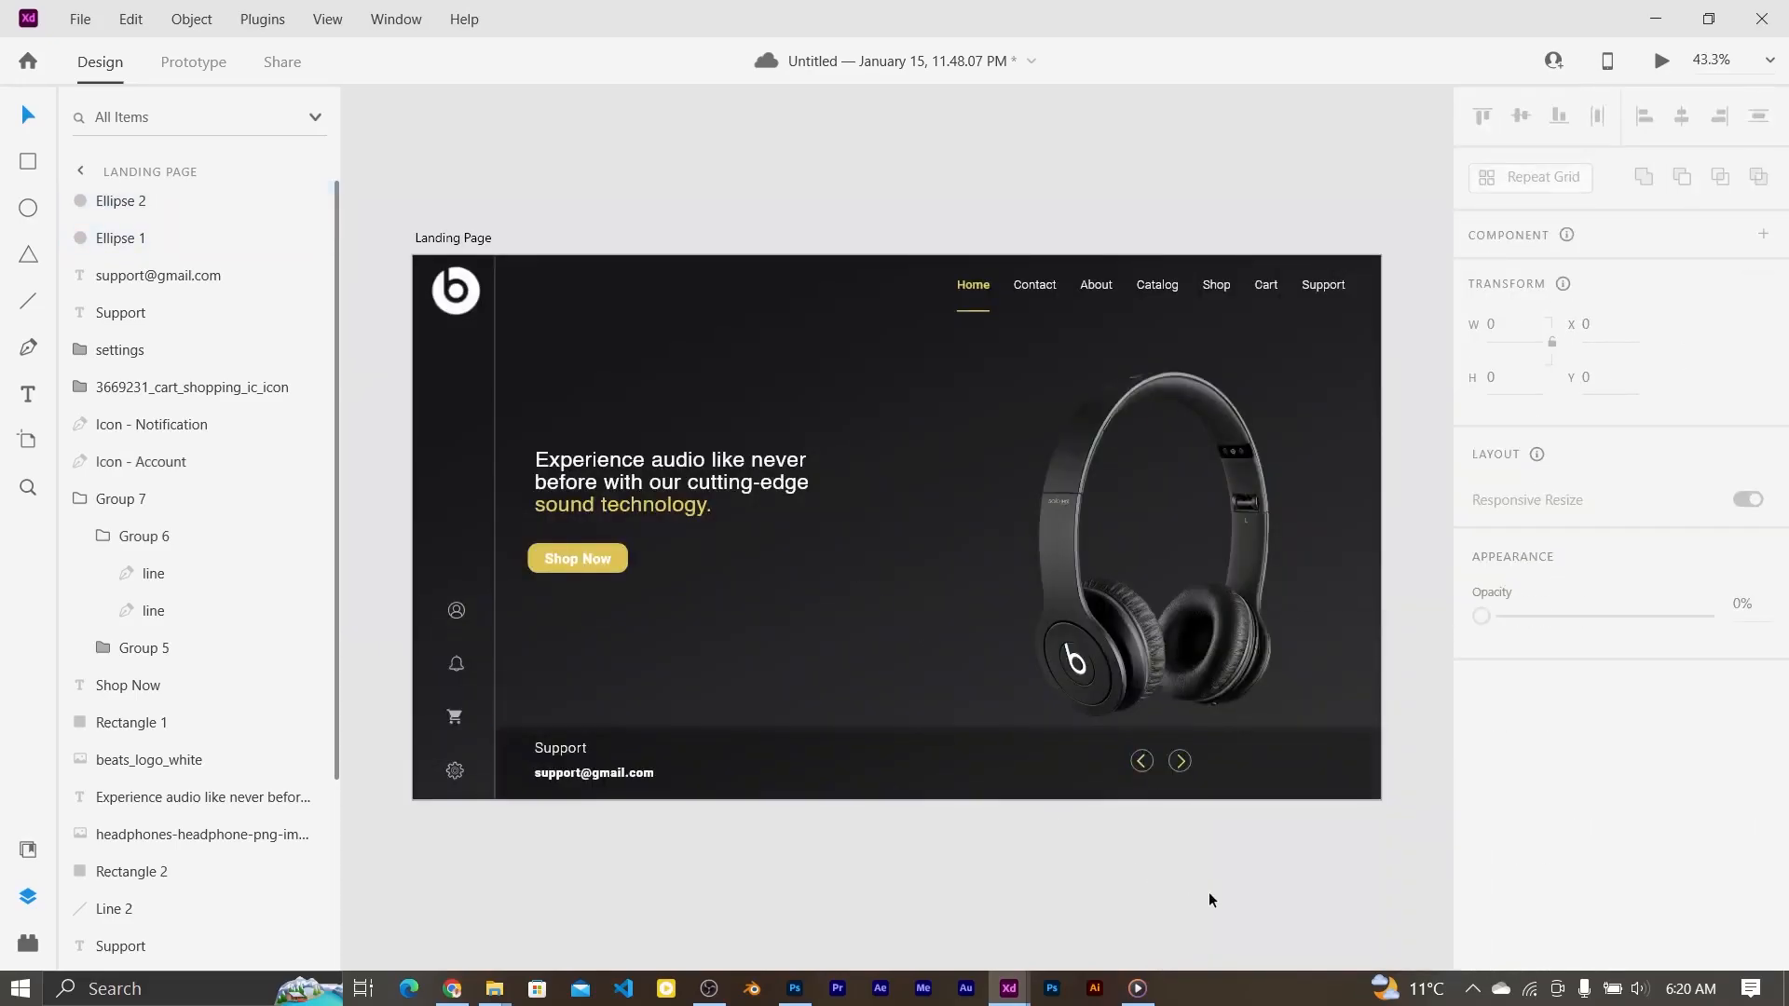
Step: Lock the Rectangle 2 footer bar and group both circled arrows into Group 8
left_click(1125, 756)
scroll(1703, 781, "down", 3)
scroll(1703, 781, "down", 4)
scroll(1704, 783, "up", 6)
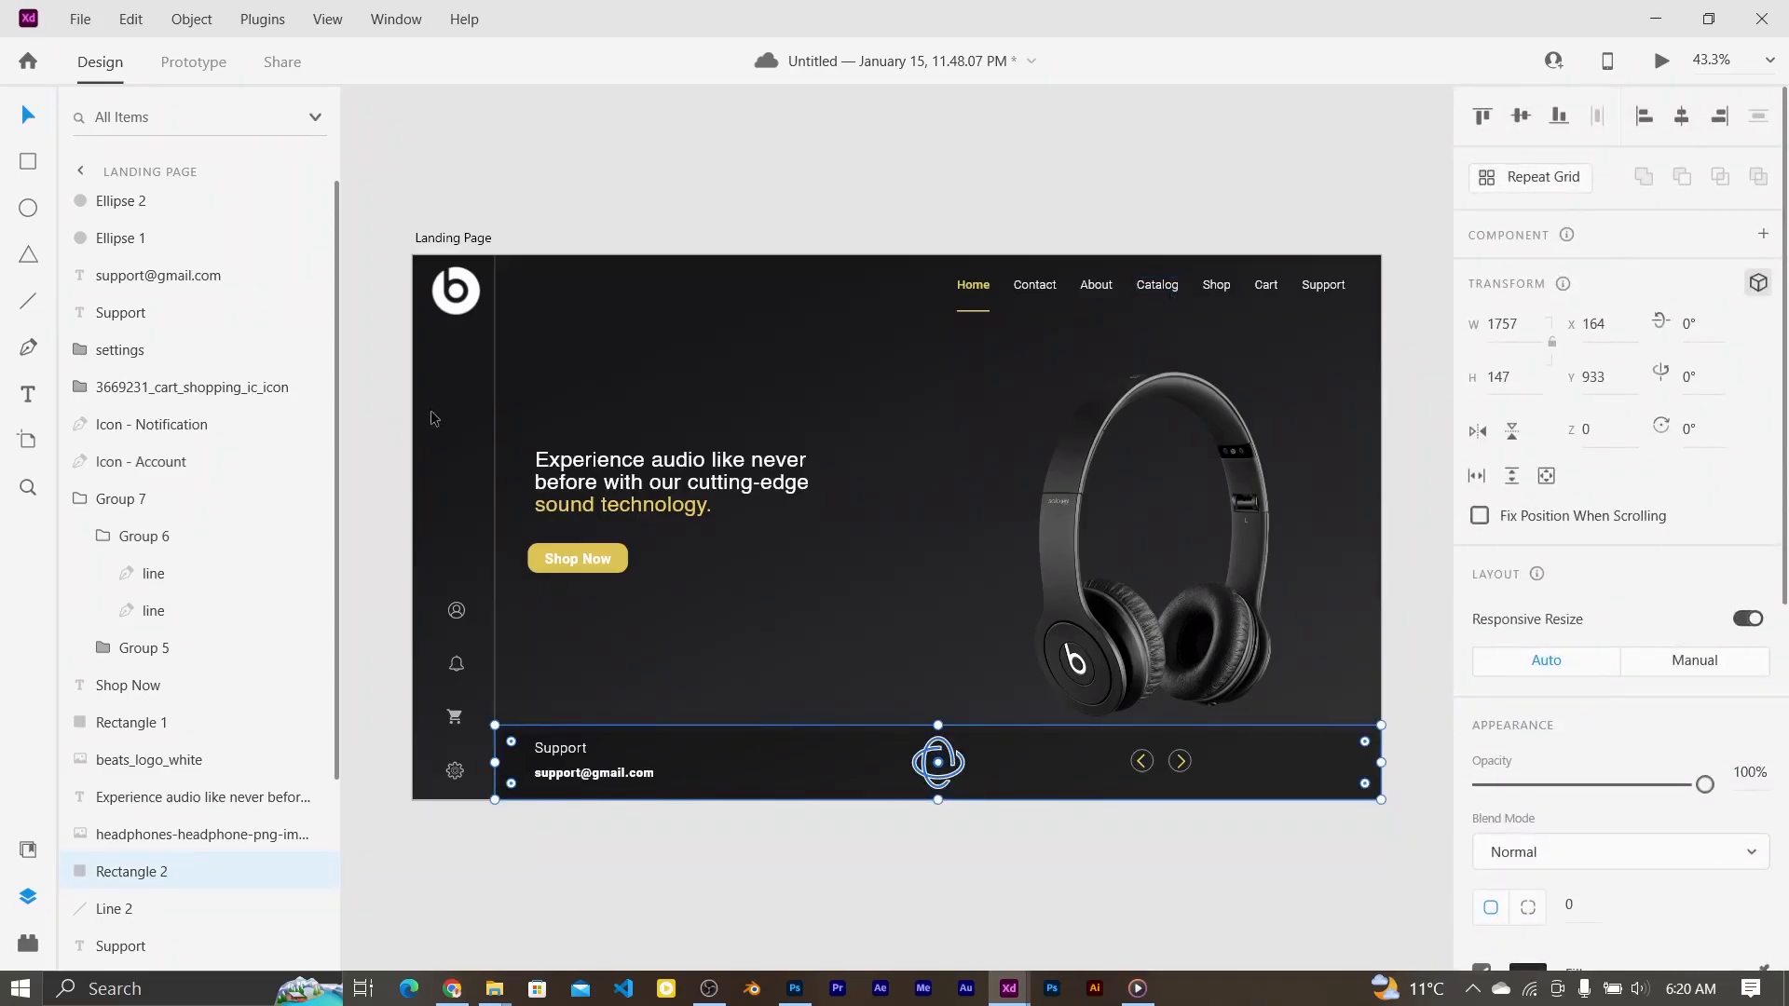
left_click(281, 871)
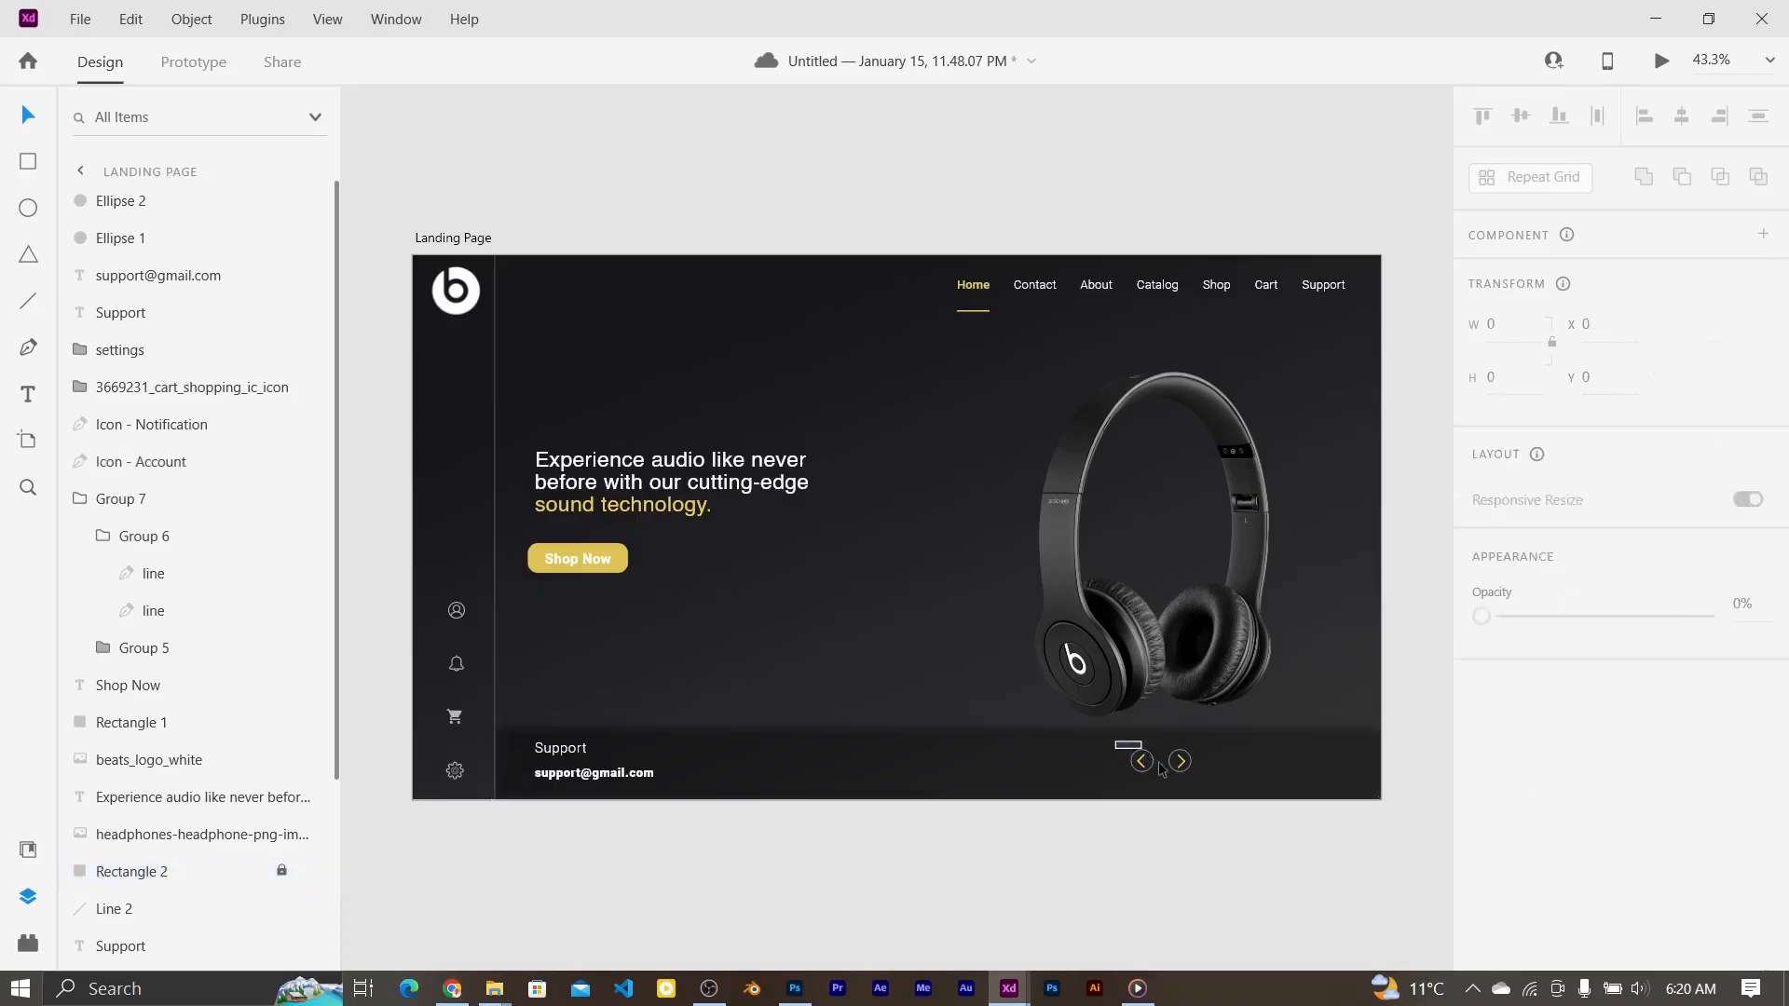
left_click_drag(1153, 764, 1204, 784)
key("ctrl+g")
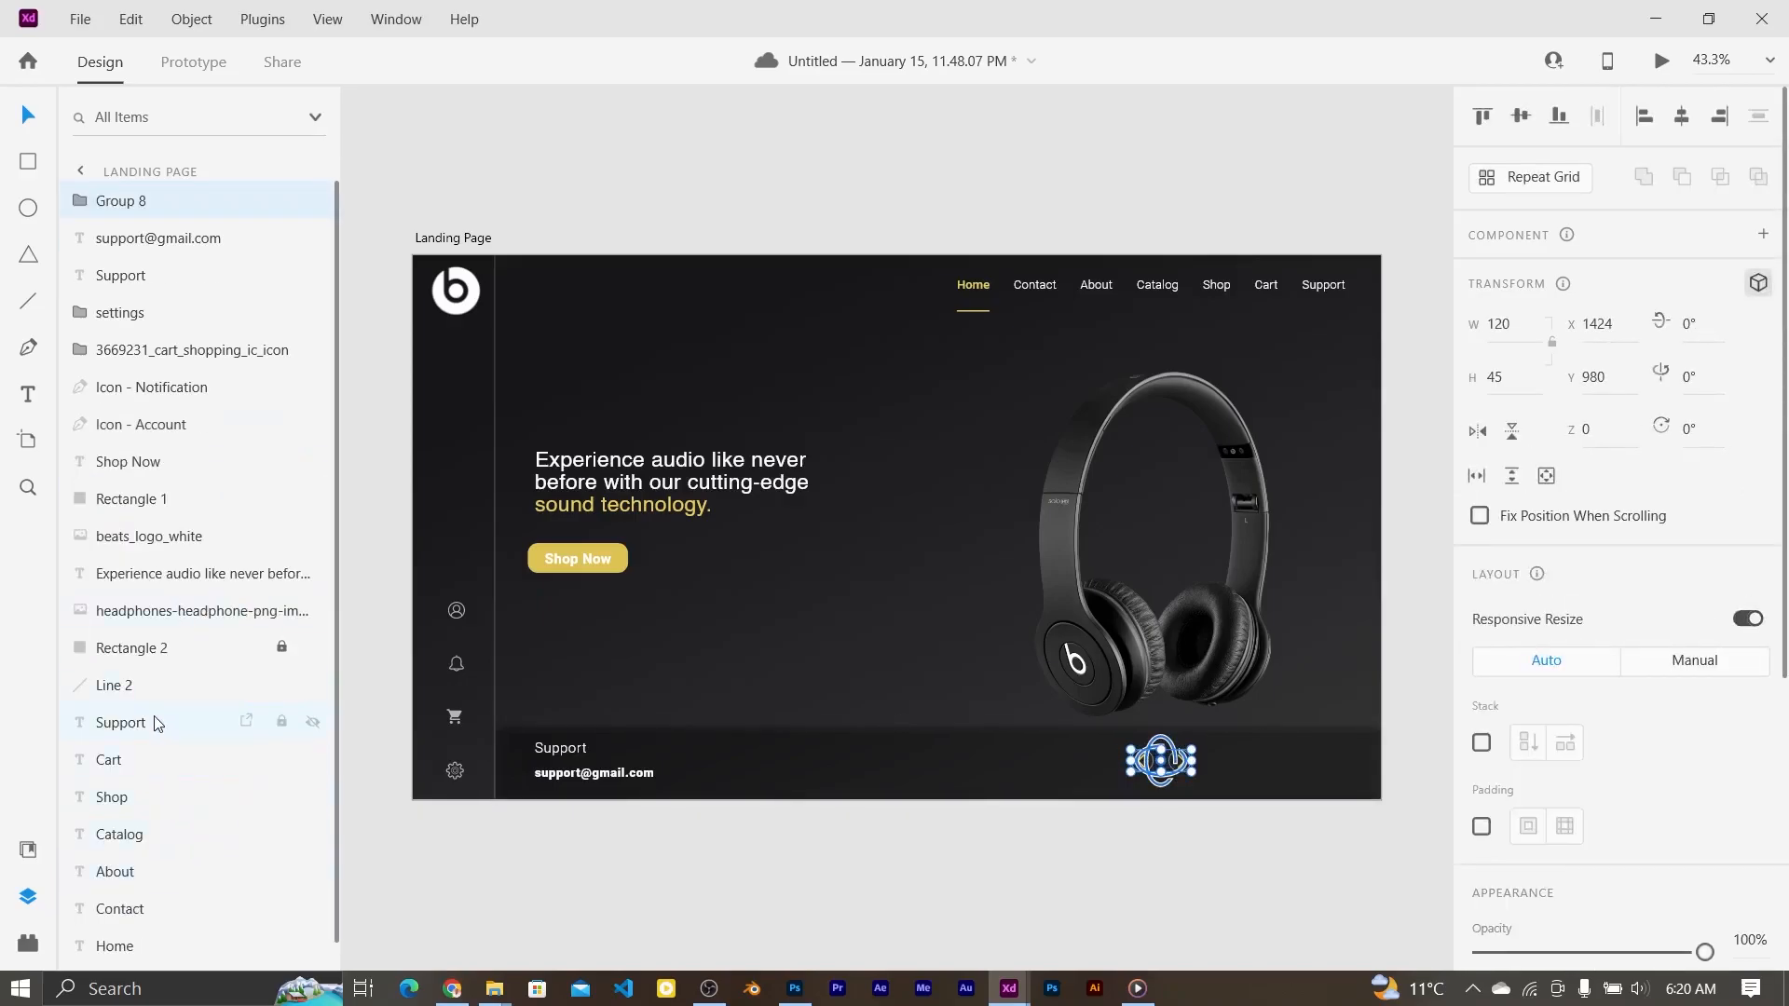
Step: Try Align Middle for the arrow group against the footer bar, undoing each attempt
left_click(272, 660, "shift")
left_click(1521, 120)
key("ctrl+z")
left_click(211, 660)
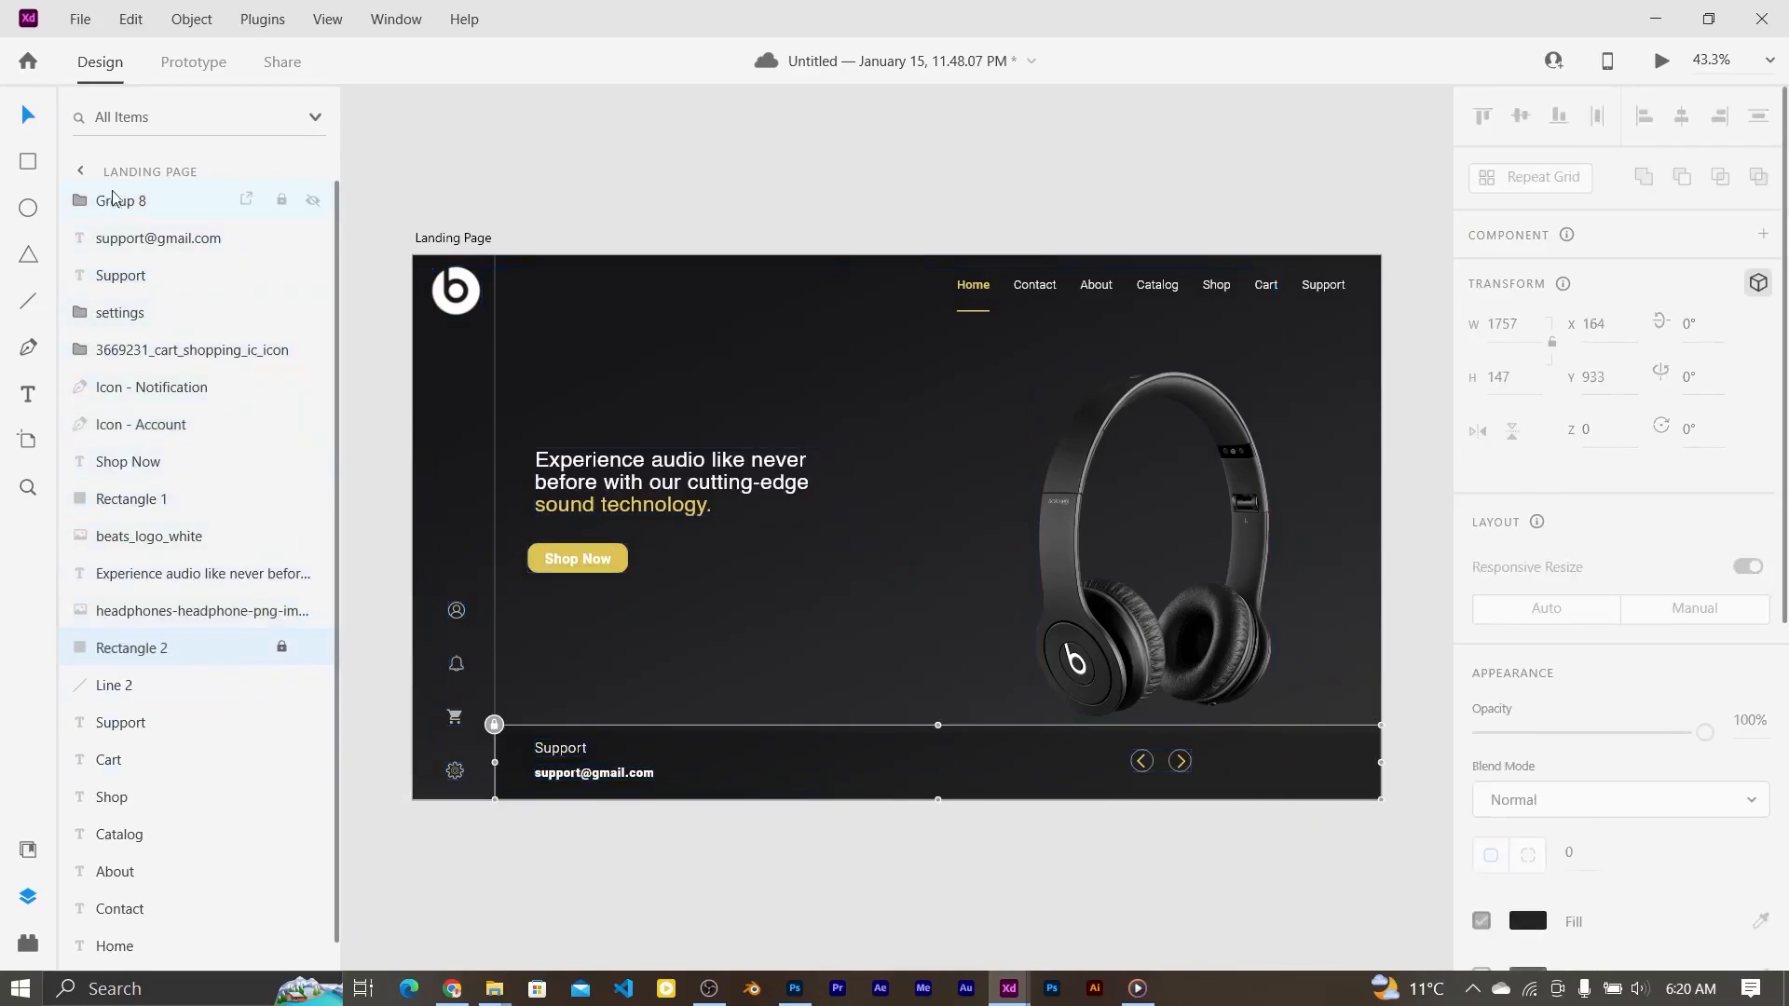
left_click(121, 200)
left_click(224, 648, "ctrl")
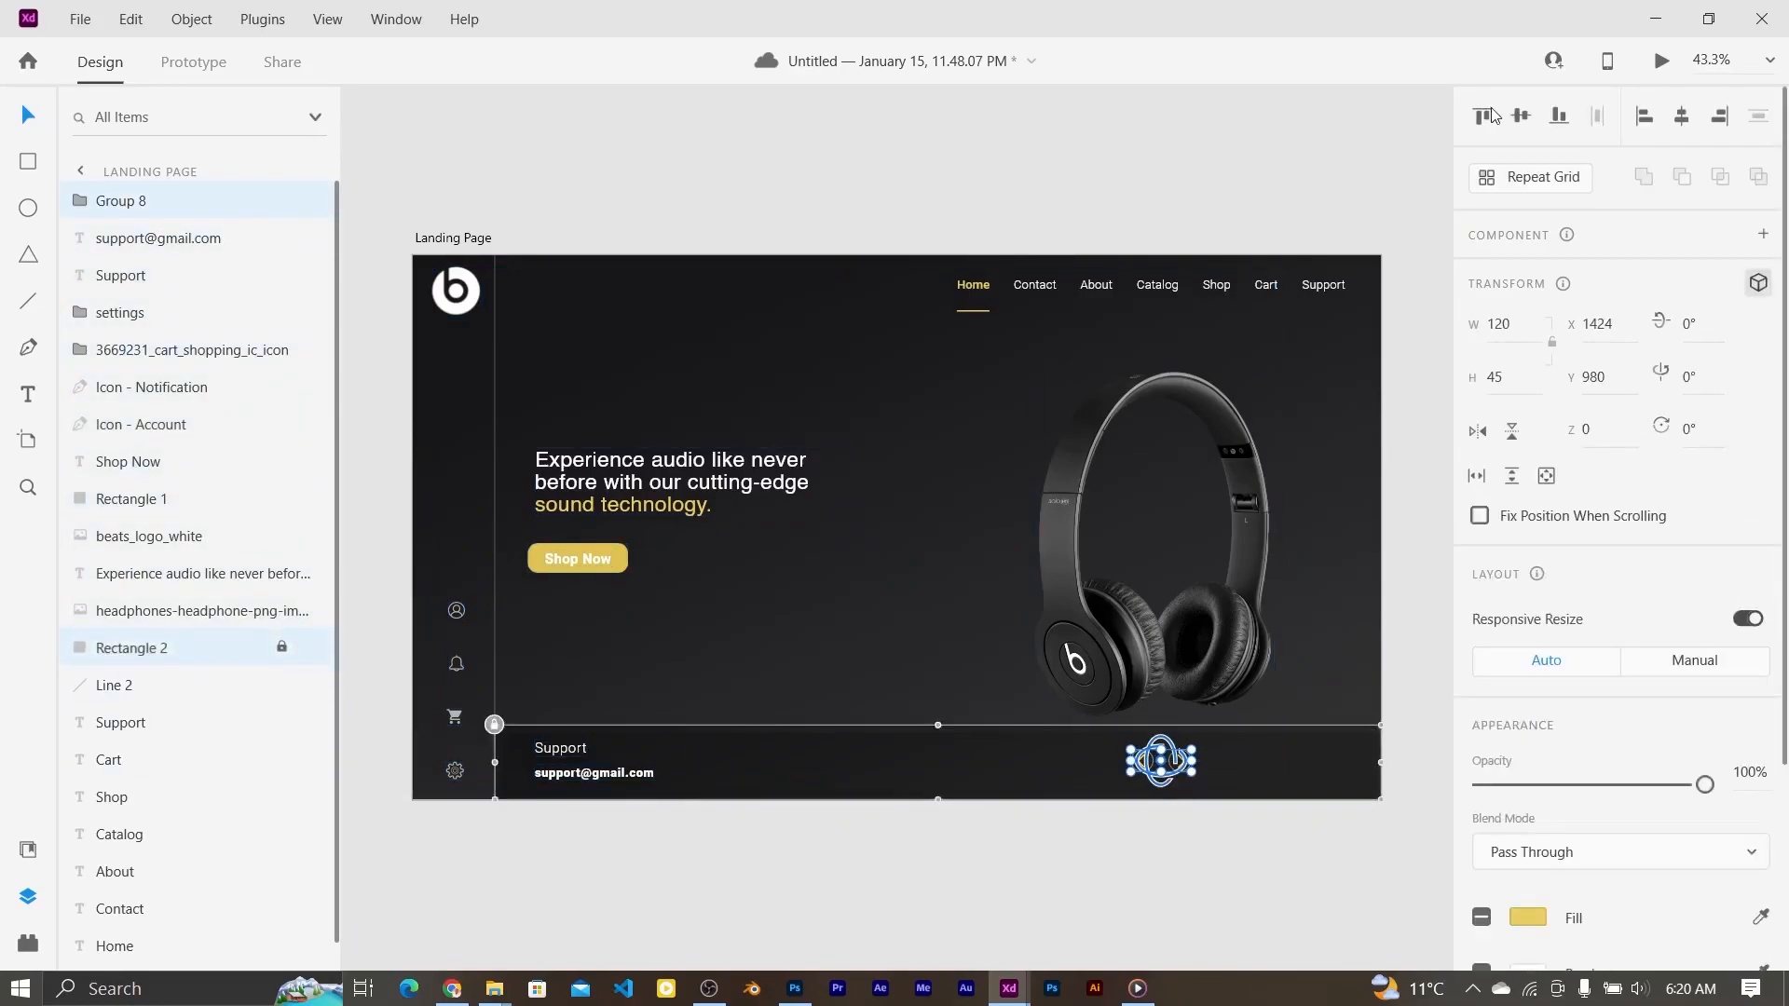
left_click(1521, 117)
key("ctrl+z")
left_click(1020, 858)
Step: Unlock Rectangle 2, leaving the arrow pair vertically centred in the footer bar
left_click(309, 641)
left_click(282, 646)
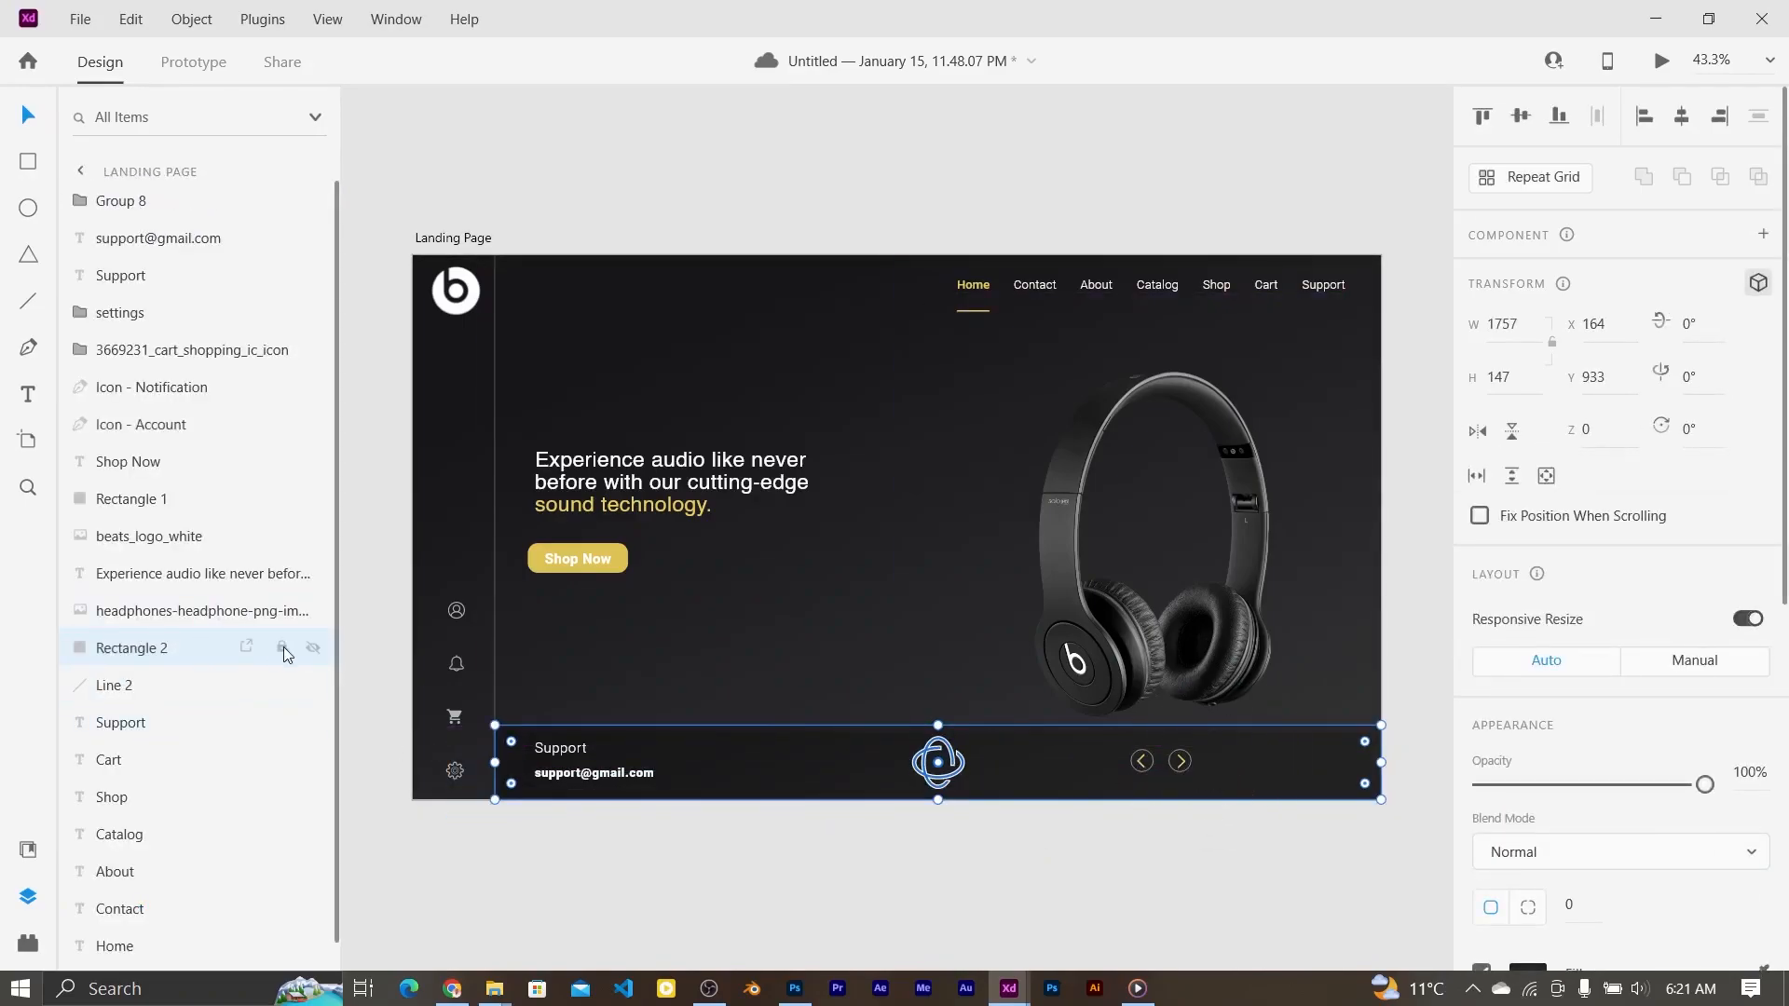
left_click(281, 647)
left_click_drag(939, 763, 1161, 762)
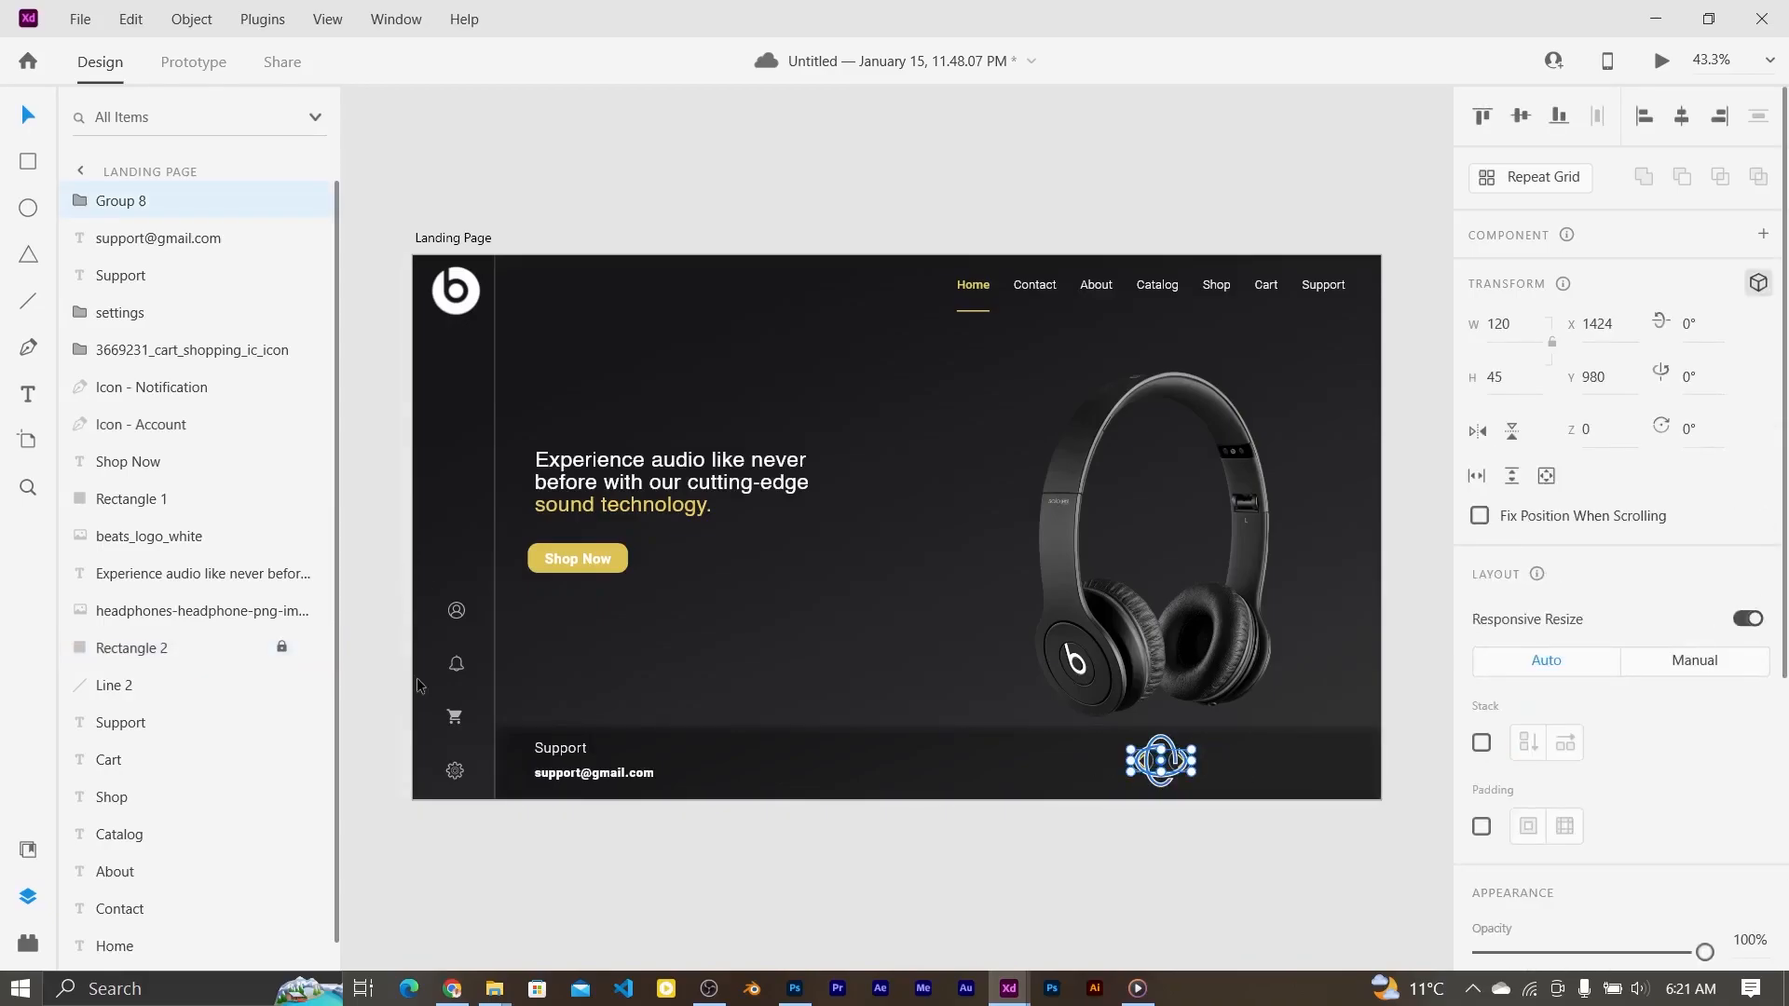
left_click(281, 650)
left_click(153, 645, "ctrl")
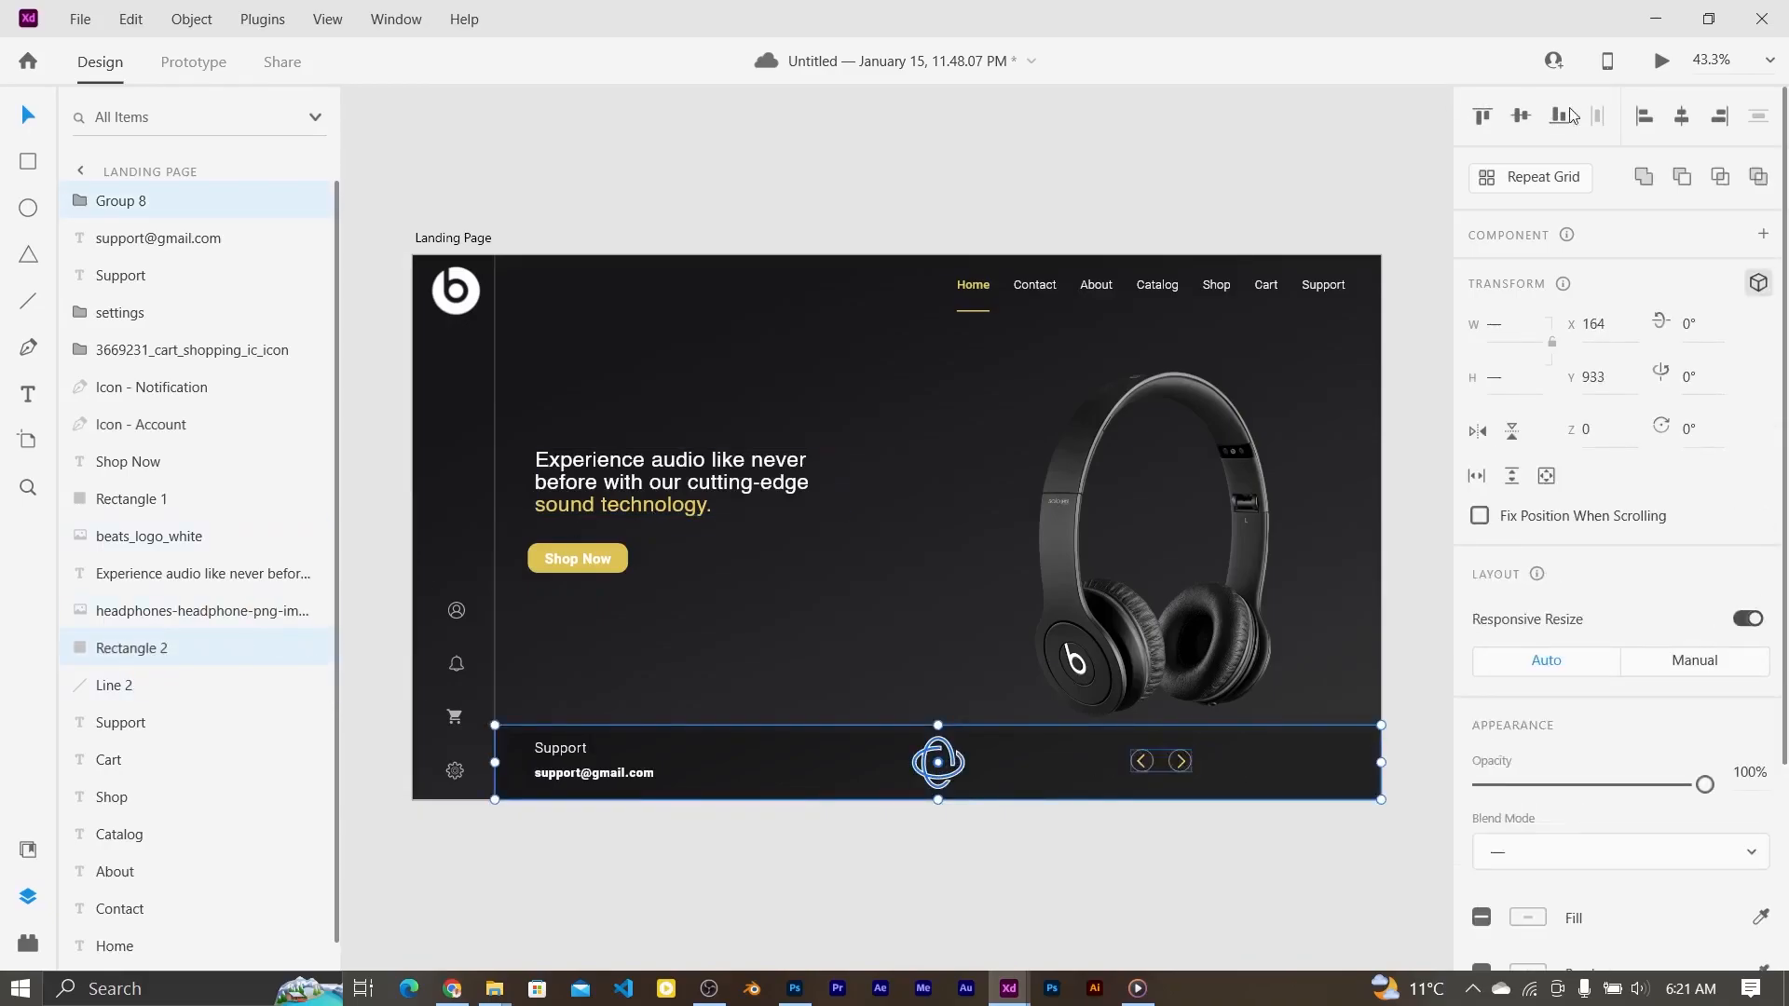
left_click(1346, 569)
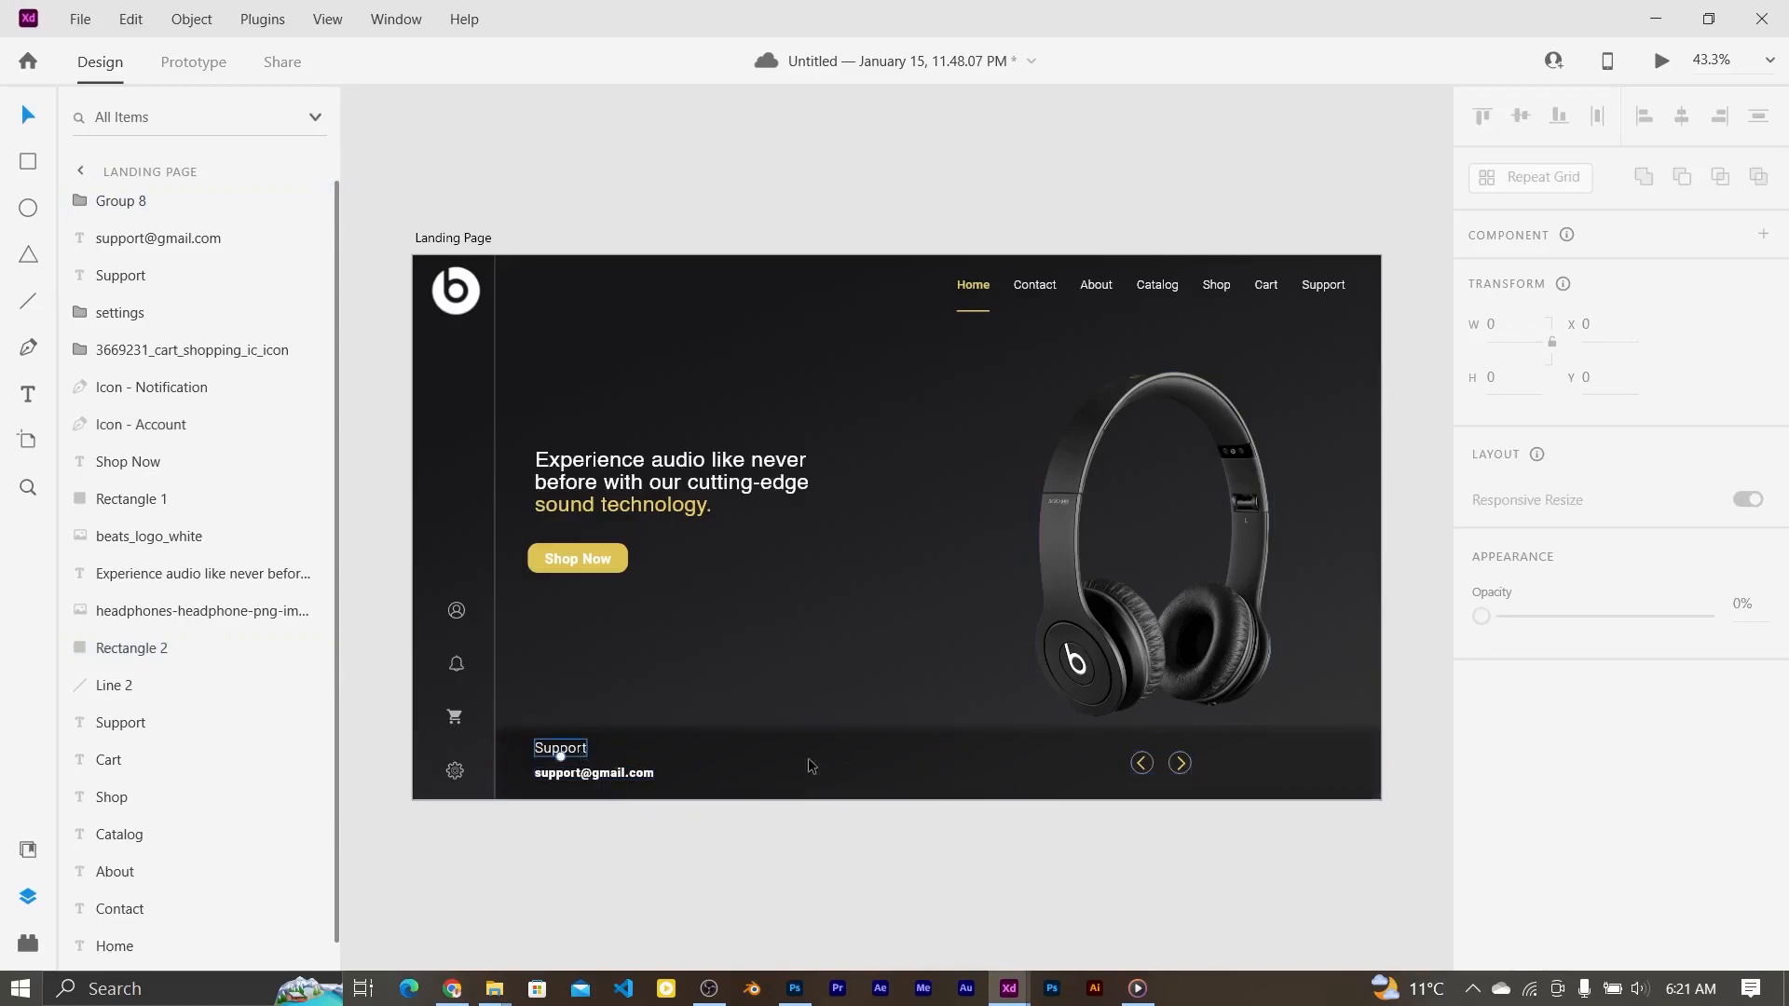
Step: Set the footer Support label's font size to 26
left_click(559, 749)
type("26")
key("Return")
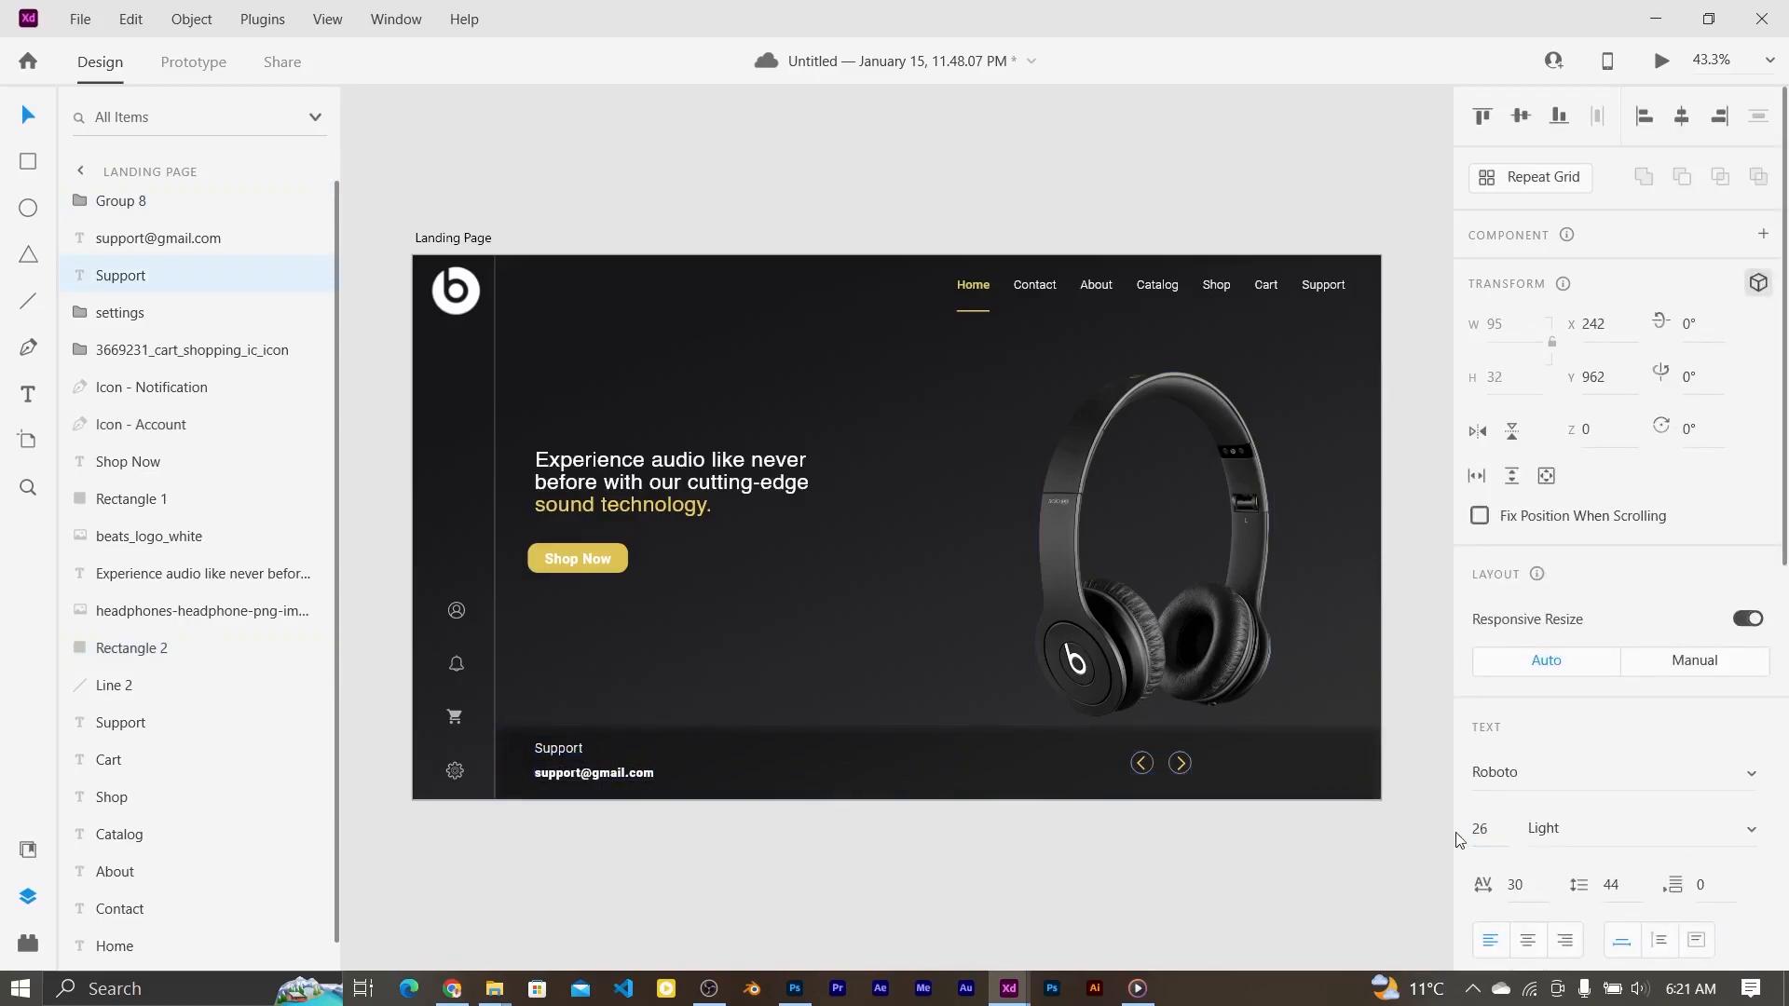
left_click(651, 836)
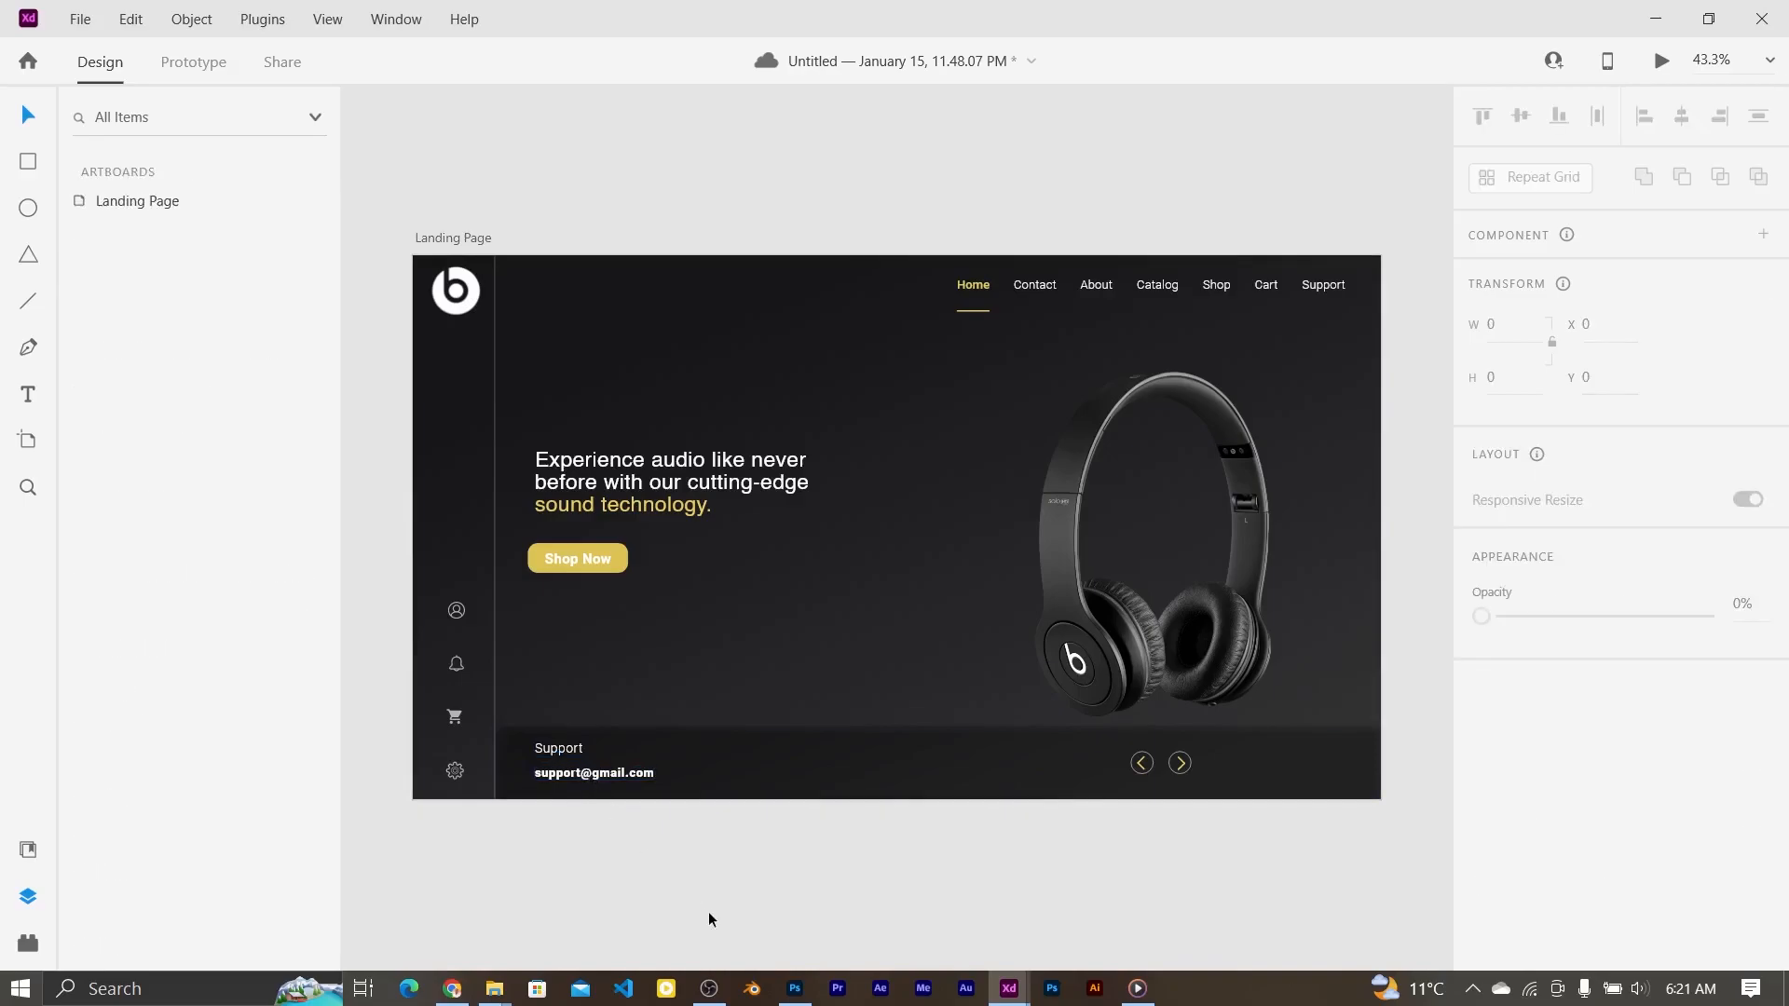
Step: Reduce the Shop Now text to font size 22
left_click(457, 237)
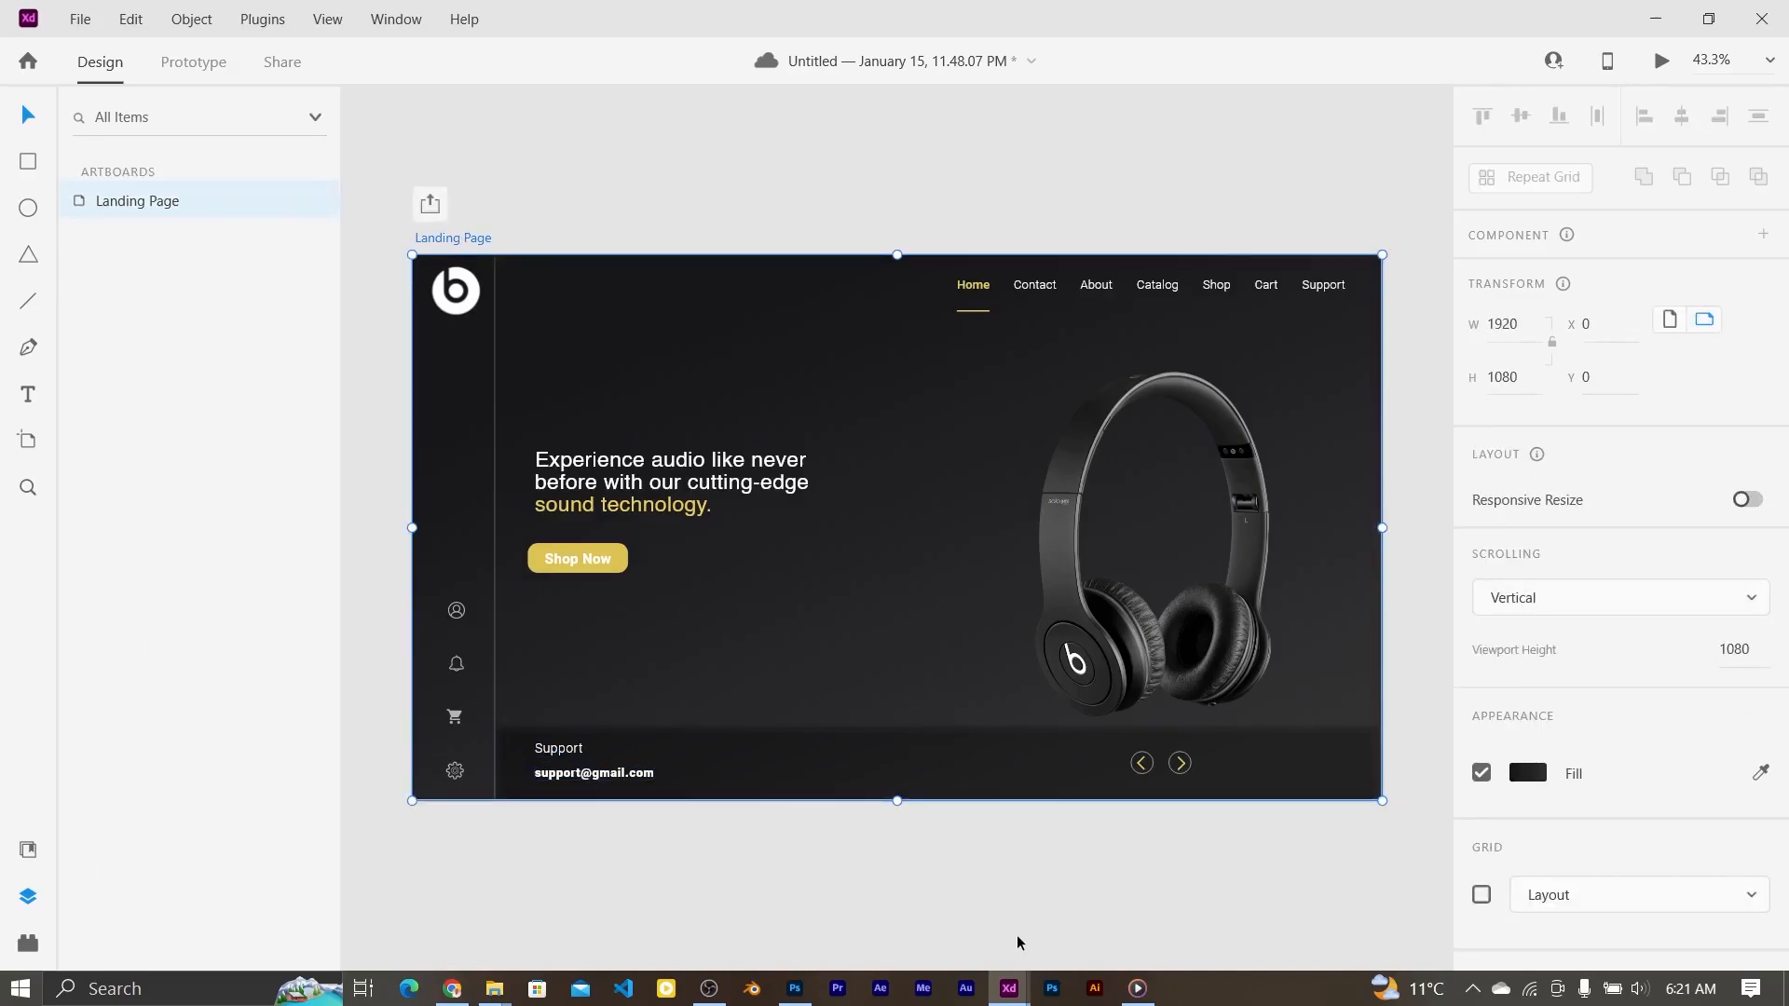
key("ctrl+plus")
left_click(528, 563)
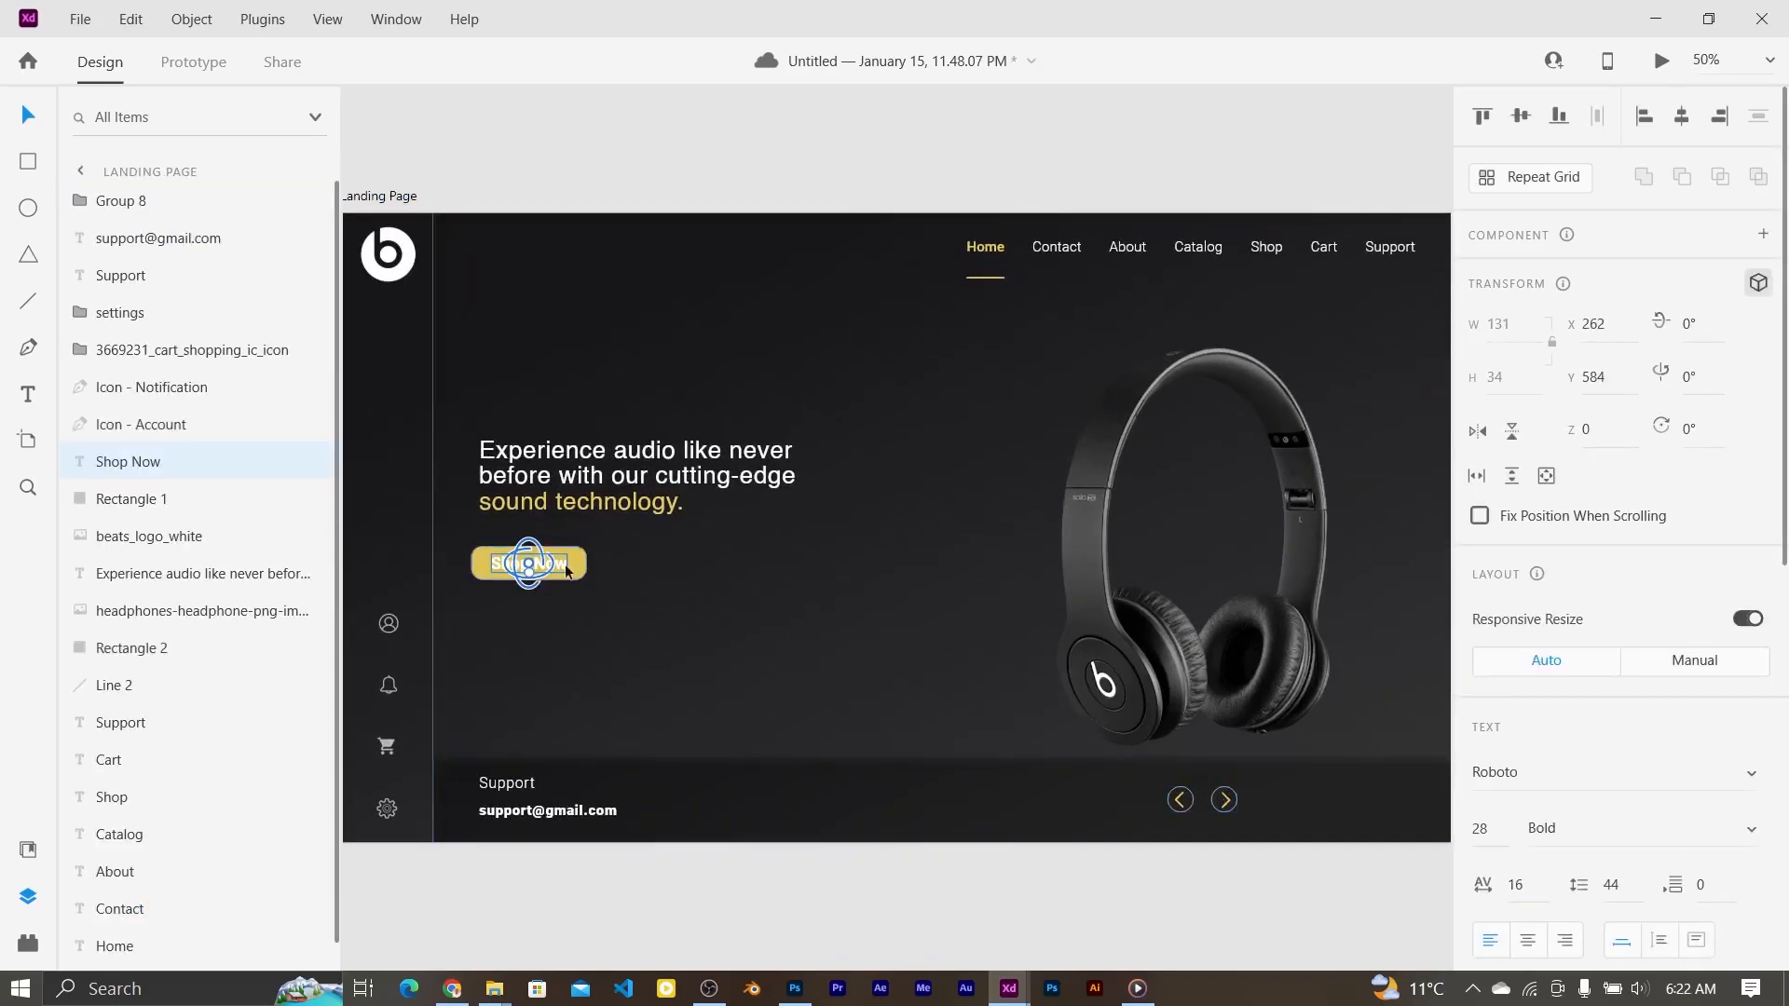
left_click(683, 619)
left_click(550, 567)
left_click(1487, 829)
type("2")
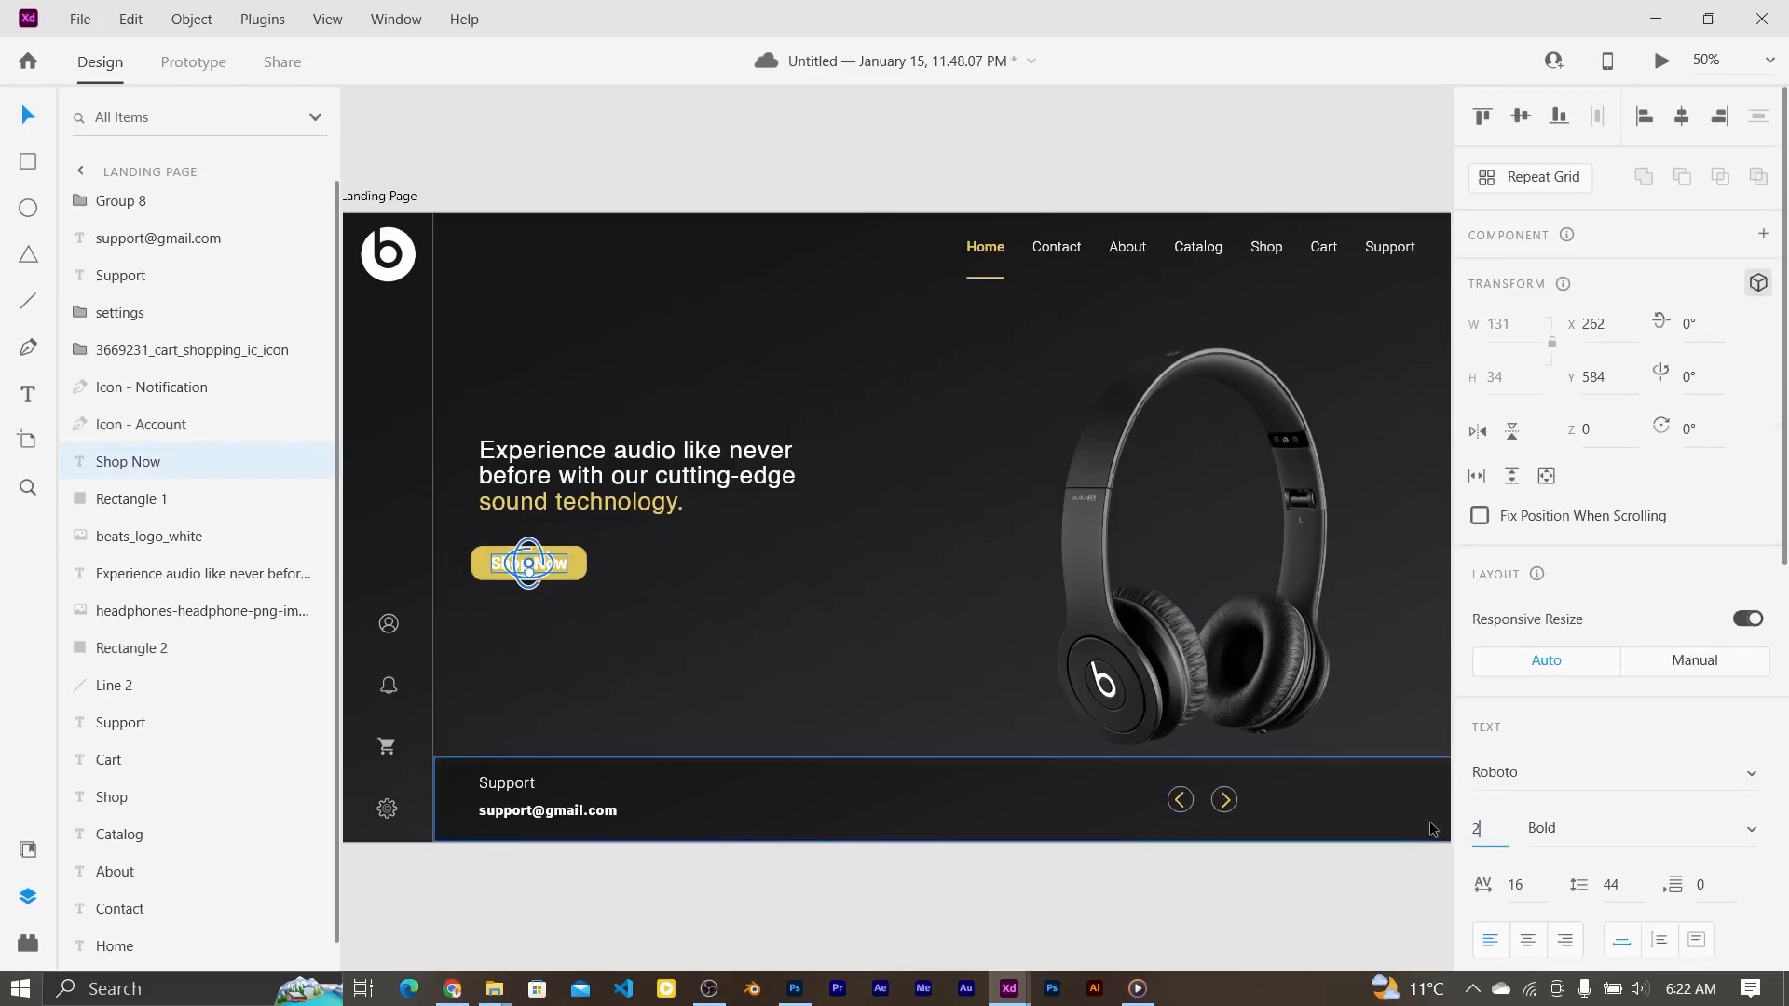
type("2")
key("Return")
Step: Group Shop Now with its yellow background as Group 9 and align it under the headline
left_click(583, 557)
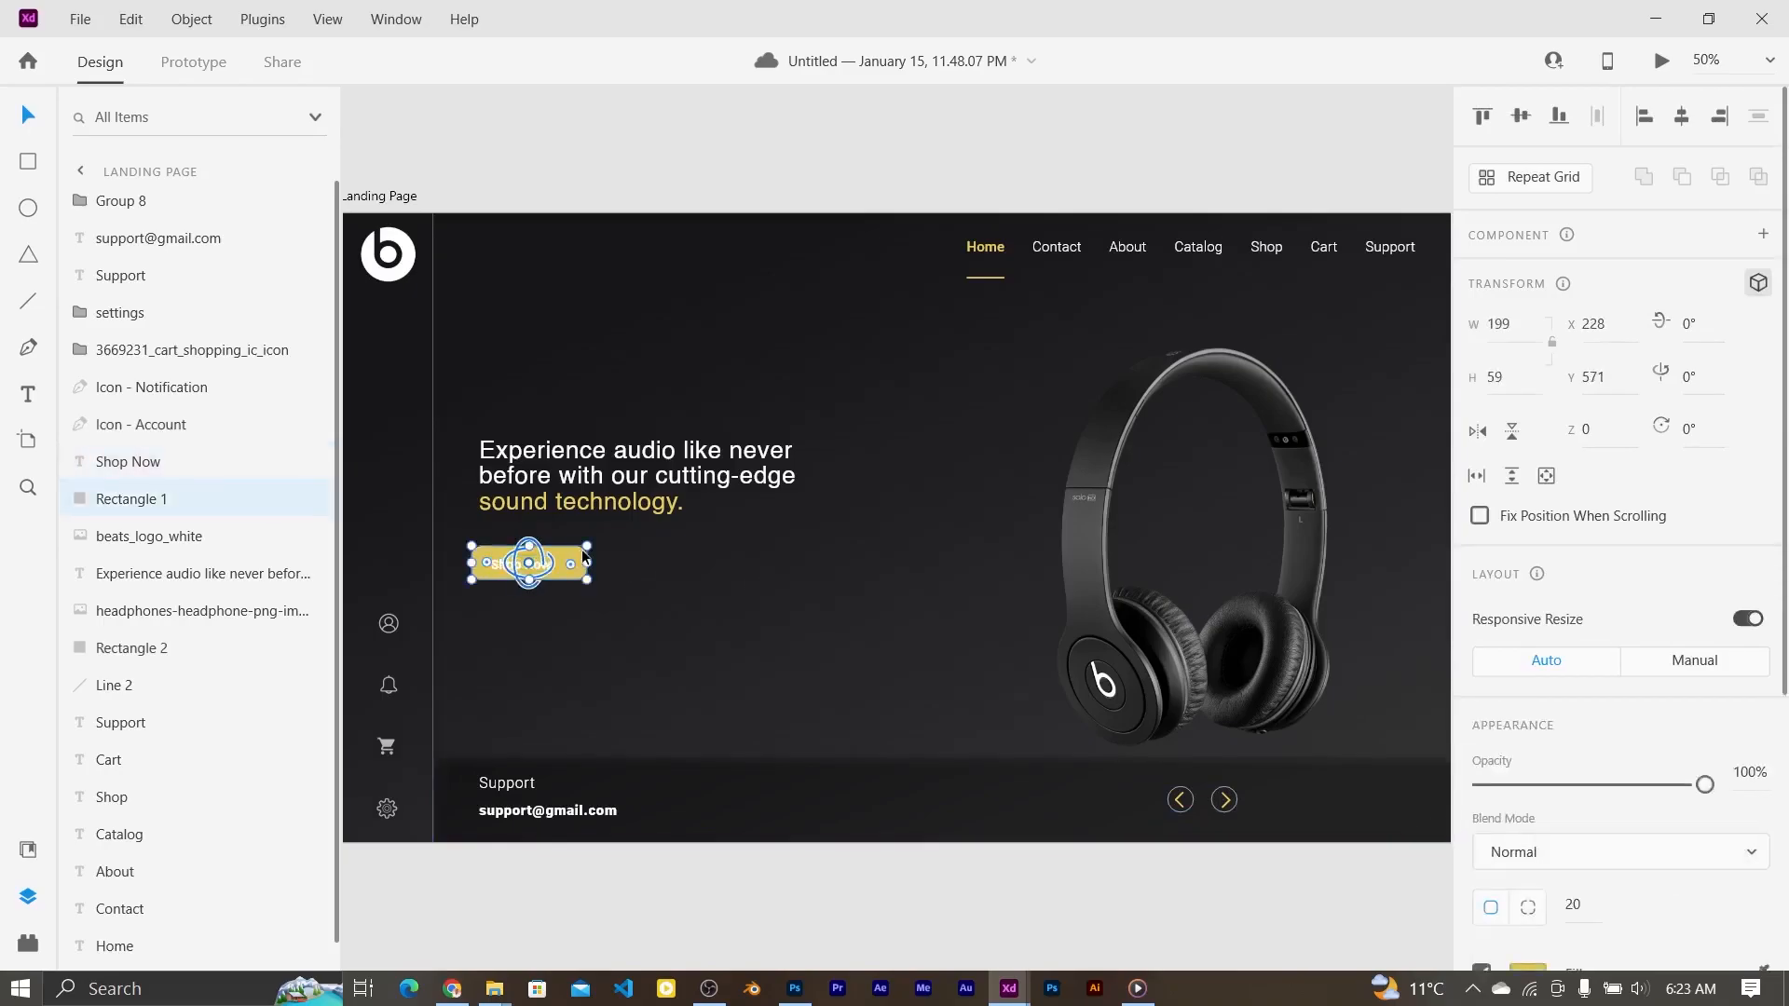
left_click(574, 567)
left_click(523, 565)
left_click(489, 571, "shift")
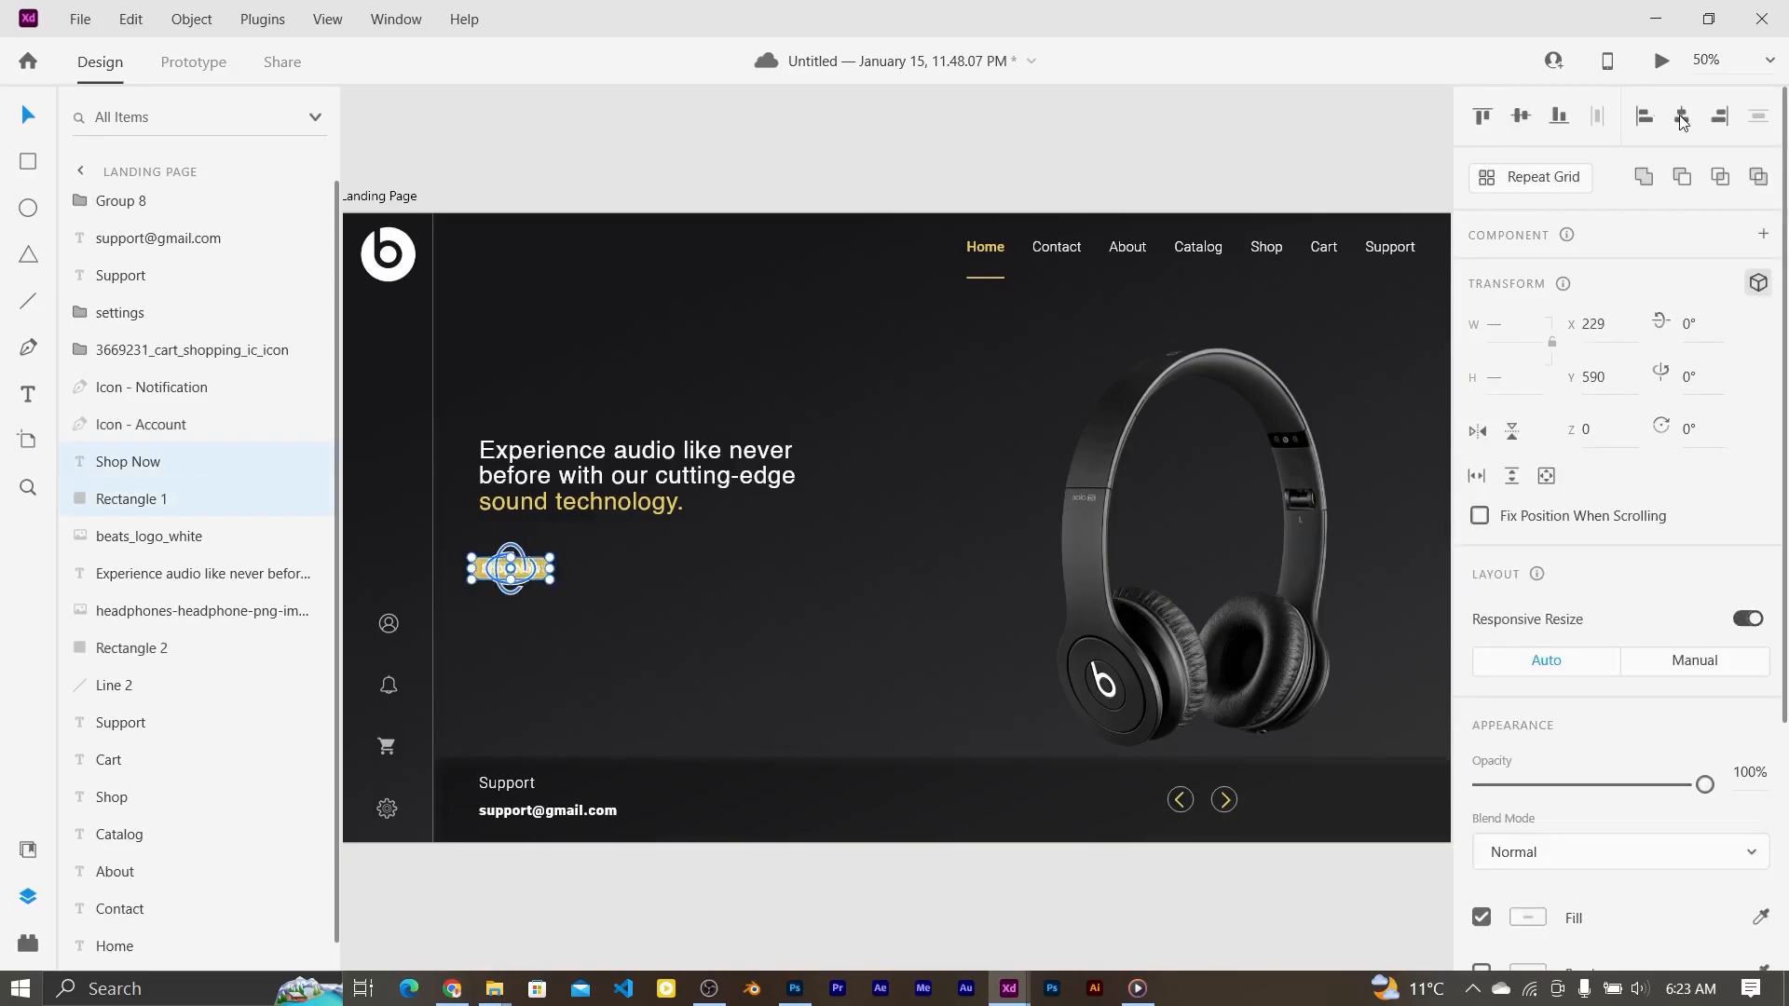
key("ctrl+g")
left_click_drag(522, 574, 520, 566)
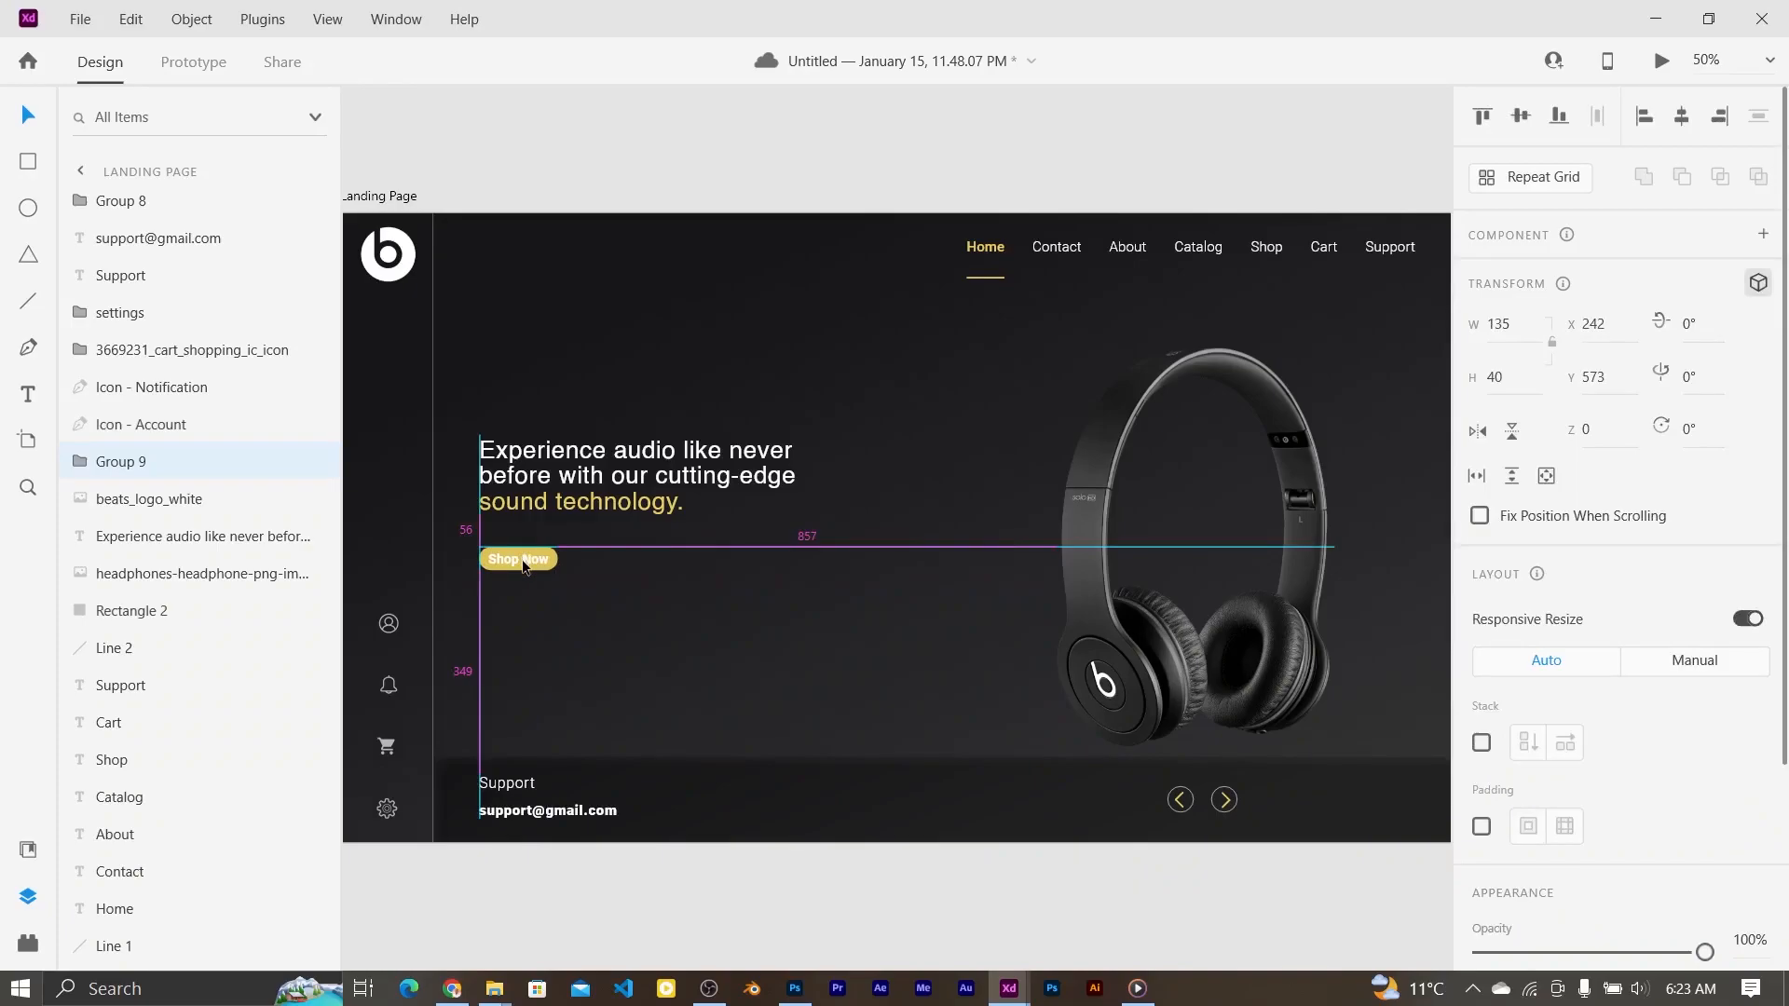